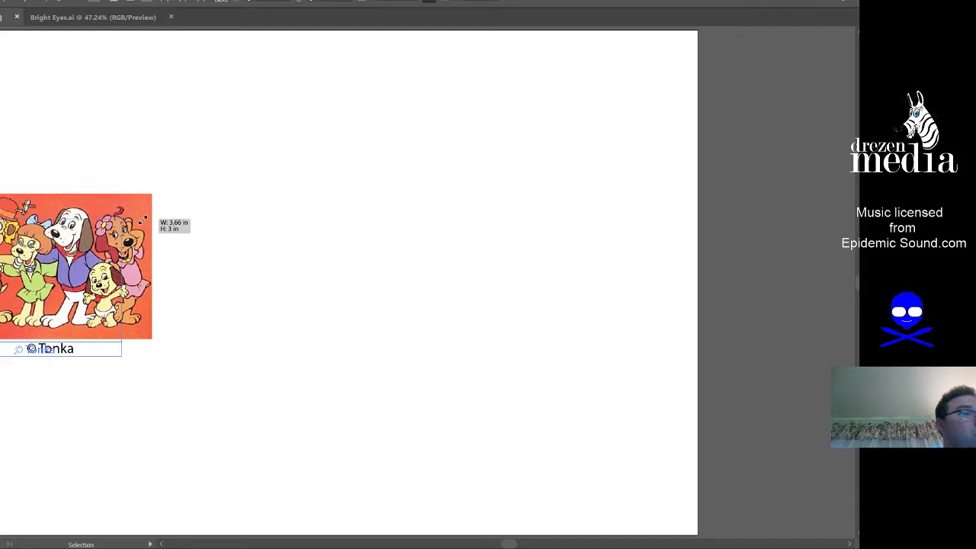
# Step: Move the reference picture of the cartoon dogs together with its Tonka caption toward the middle of the artboard
pyautogui.click(214, 464)
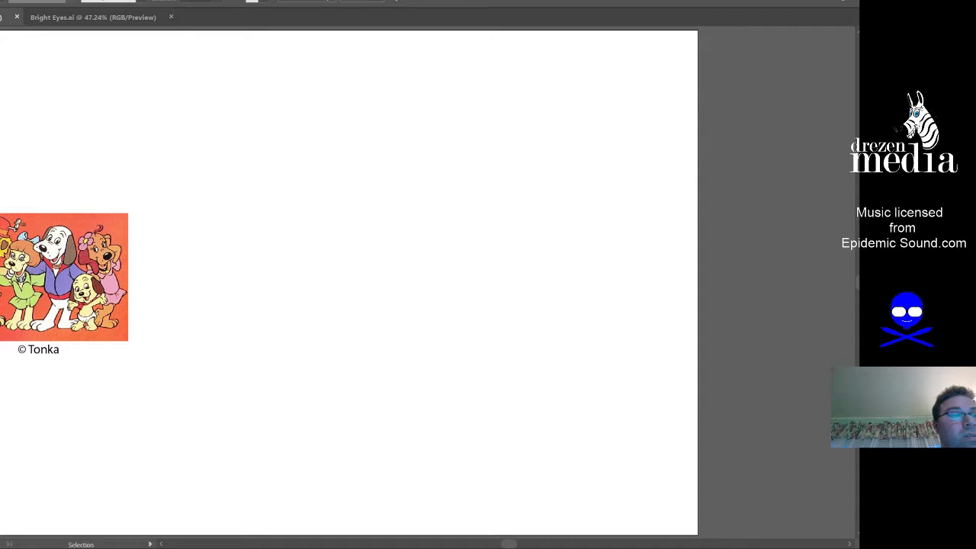
pyautogui.moveTo(8, 419); pyautogui.dragTo(141, 182)
pyautogui.moveTo(129, 283); pyautogui.dragTo(152, 282)
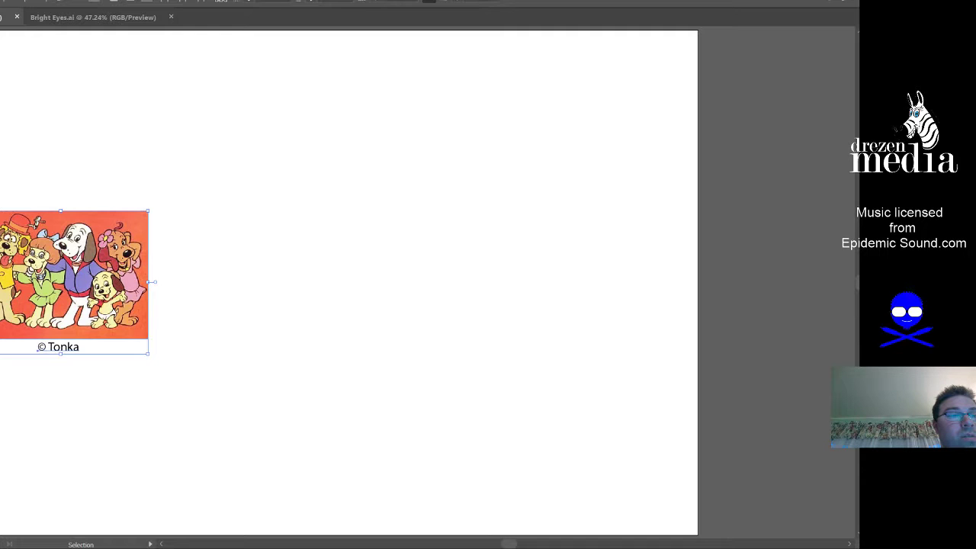
pyautogui.moveTo(117, 320); pyautogui.dragTo(329, 319)
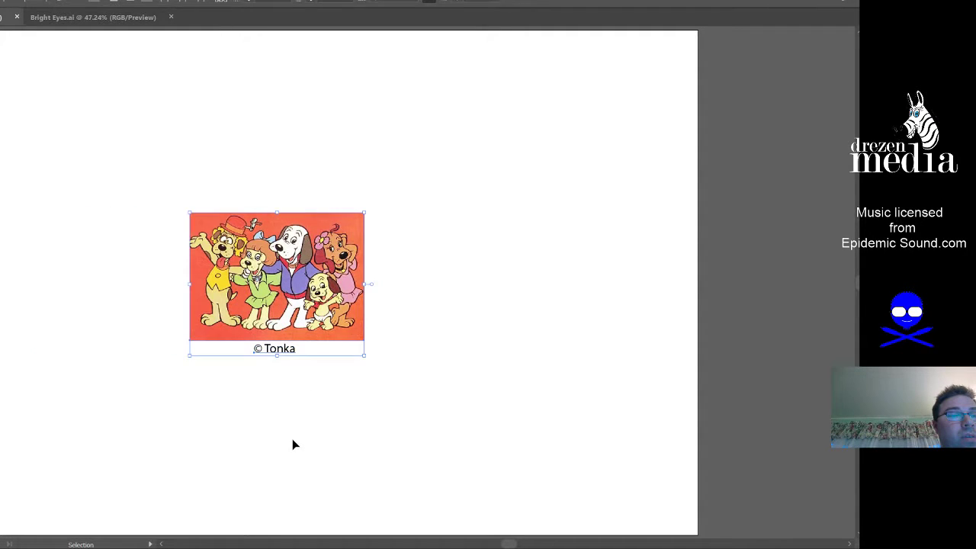
pyautogui.click(293, 440)
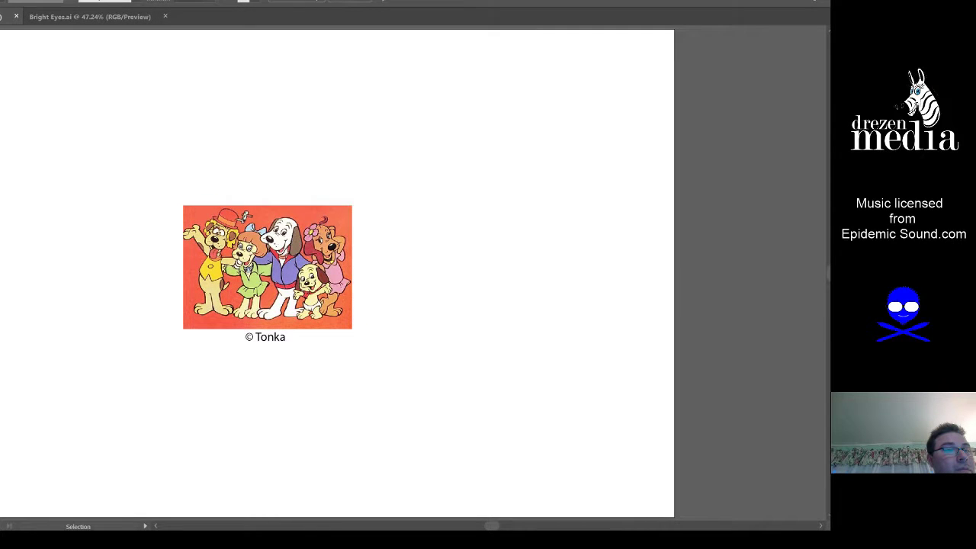
pyautogui.hscroll(-2, 605, 353)
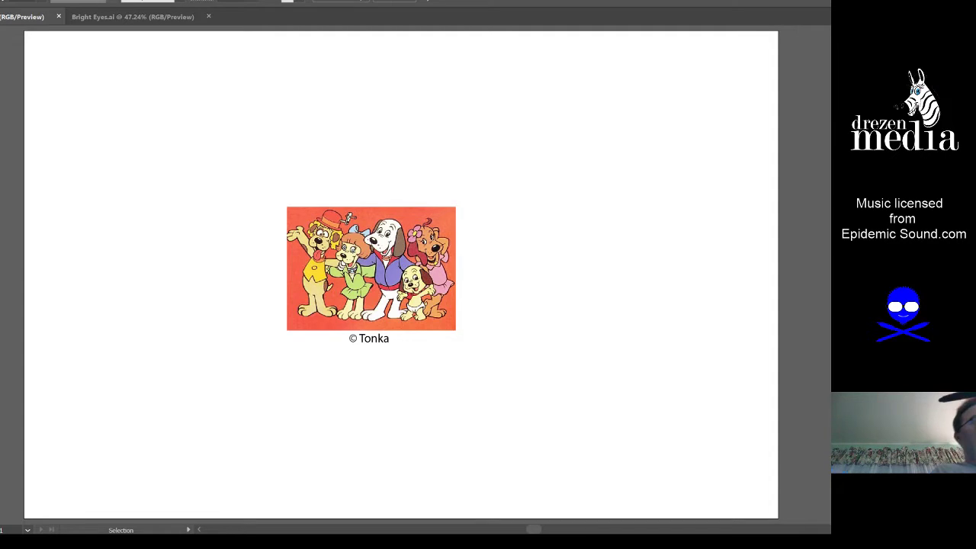
# Step: Move the reference picture and its Tonka caption to the artboard's left side so that they partly overhang its edge
pyautogui.moveTo(533, 183); pyautogui.dragTo(236, 447)
pyautogui.moveTo(440, 321); pyautogui.dragTo(177, 308)
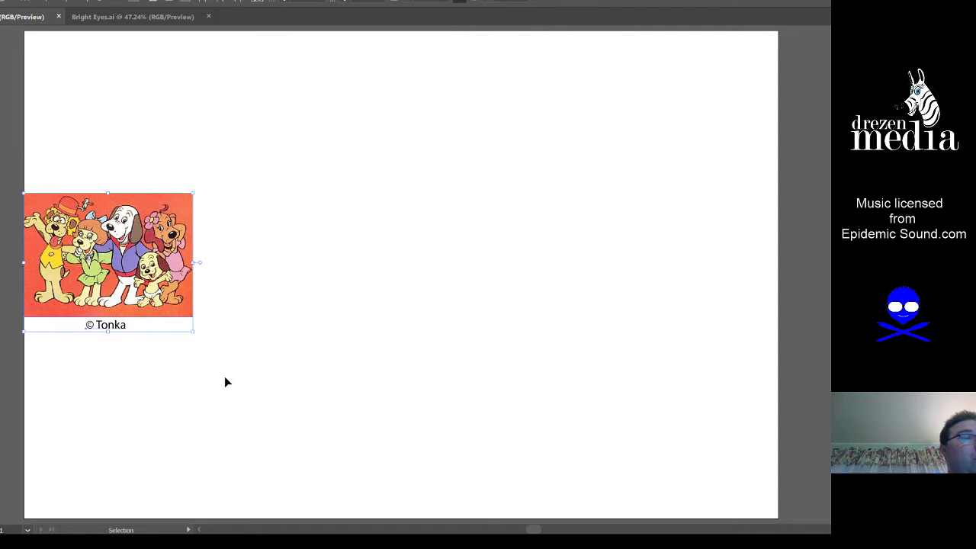
pyautogui.click(224, 377)
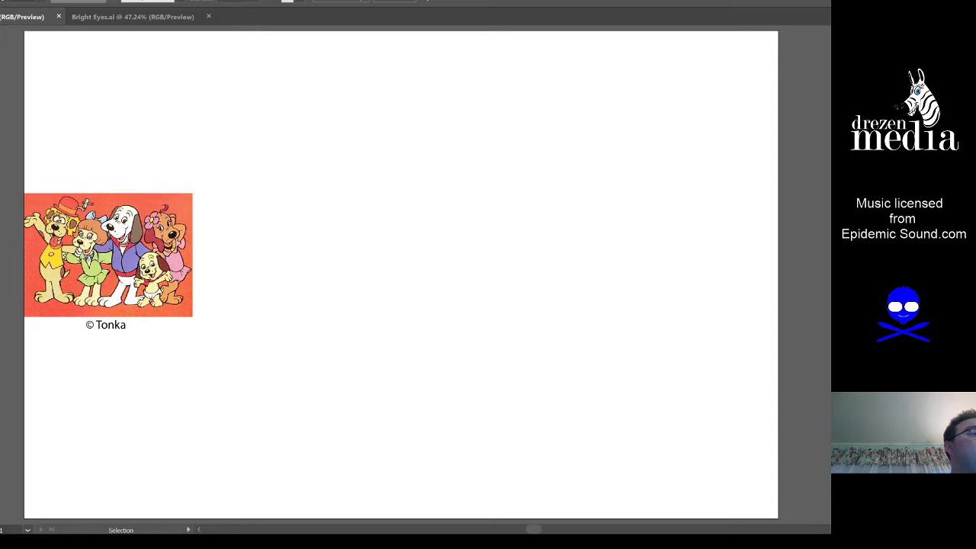
pyautogui.press('Tab')
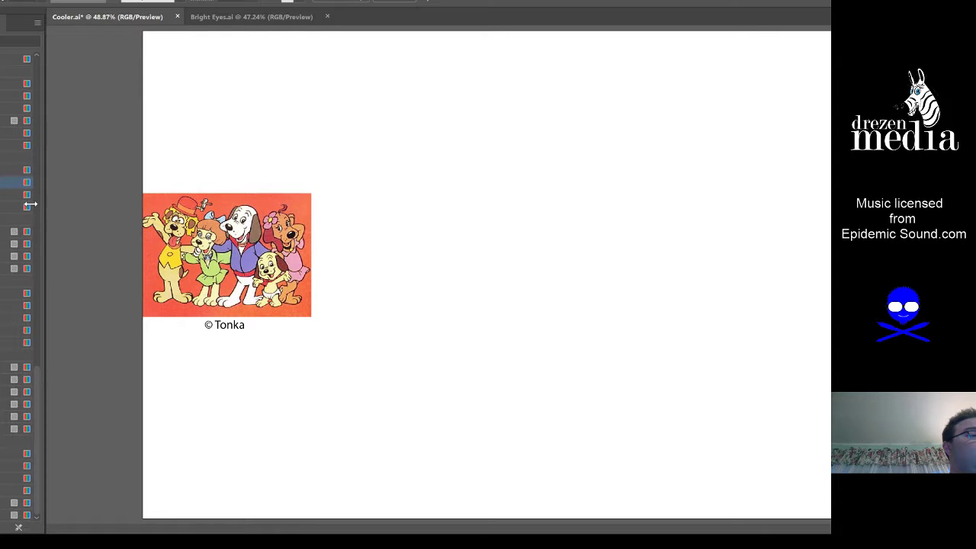
pyautogui.moveTo(333, 176); pyautogui.dragTo(143, 412)
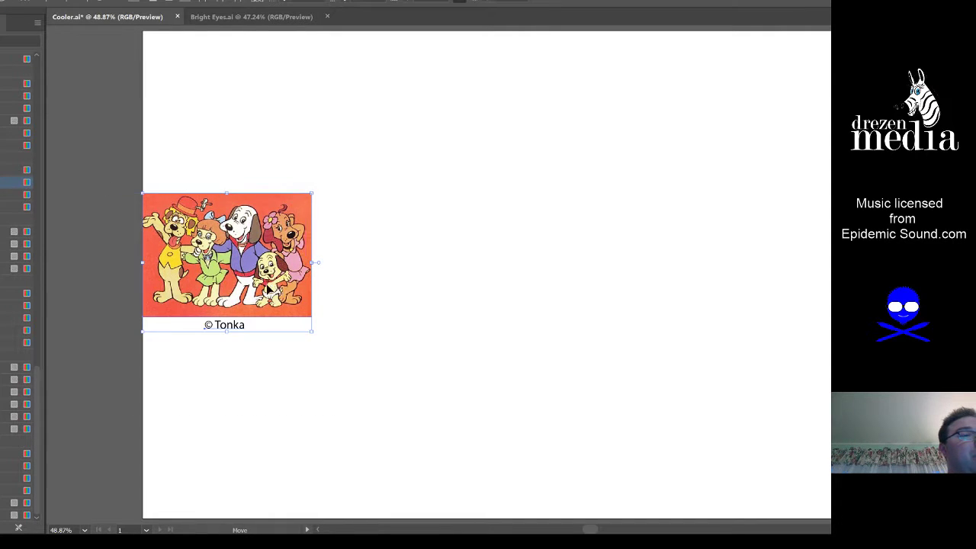
pyautogui.moveTo(268, 289); pyautogui.dragTo(204, 270)
pyautogui.hotkey('ctrl', '0')
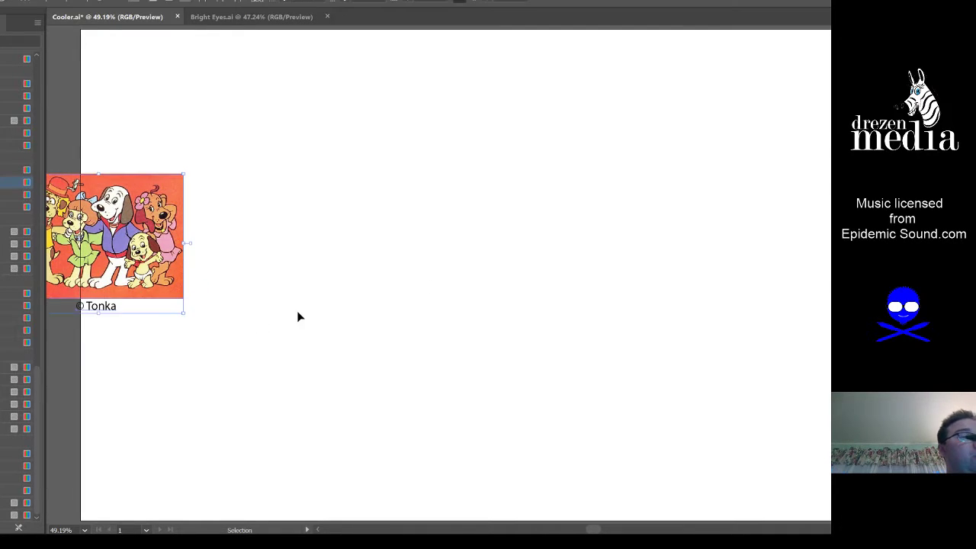
pyautogui.click(256, 305)
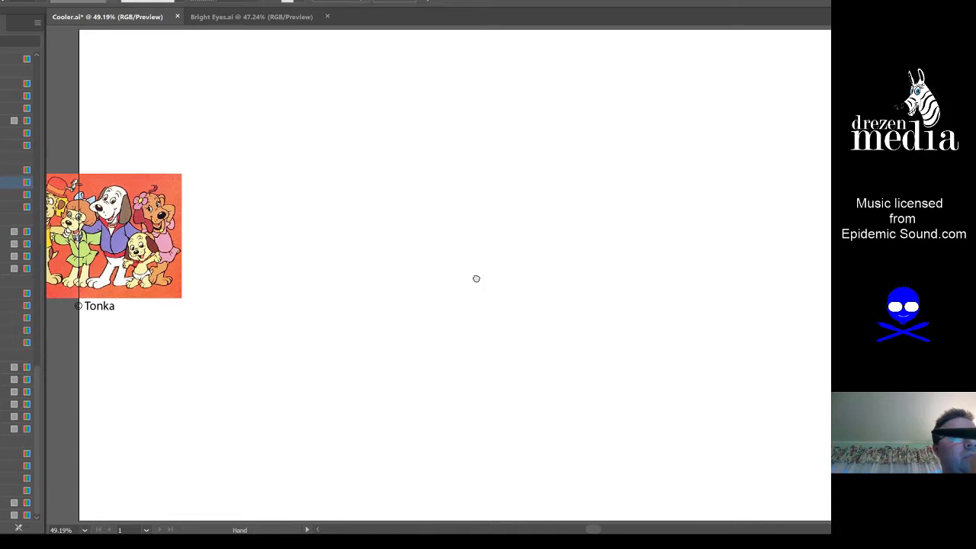
# Step: Sketch a tall curved body guideline on the right half of the artboard with the Blob Brush, with an oval head at its top
pyautogui.moveTo(487, 271); pyautogui.dragTo(470, 267)
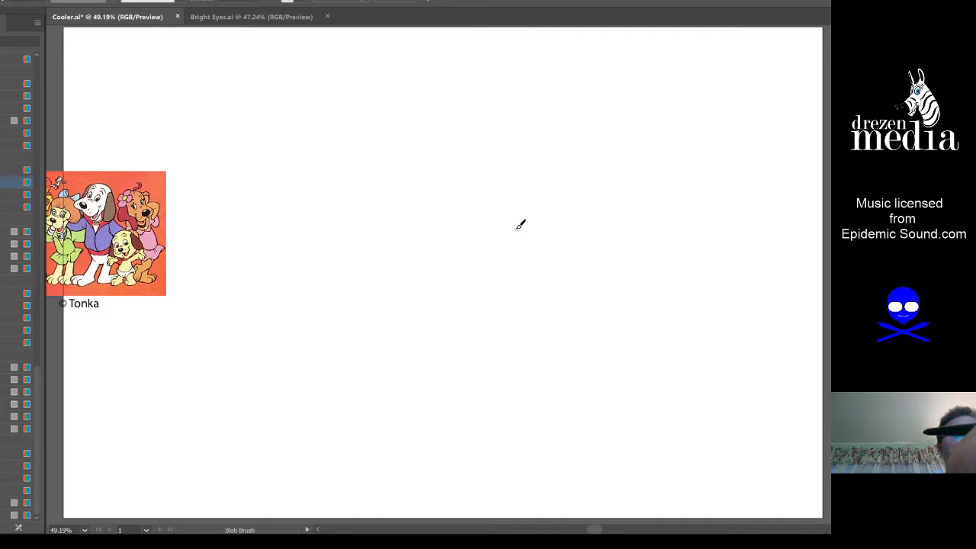
pyautogui.moveTo(554, 128)
pyautogui.mouseDown()
pyautogui.moveTo(535, 457)
pyautogui.moveTo(541, 168)
pyautogui.moveTo(528, 462)
pyautogui.mouseUp()
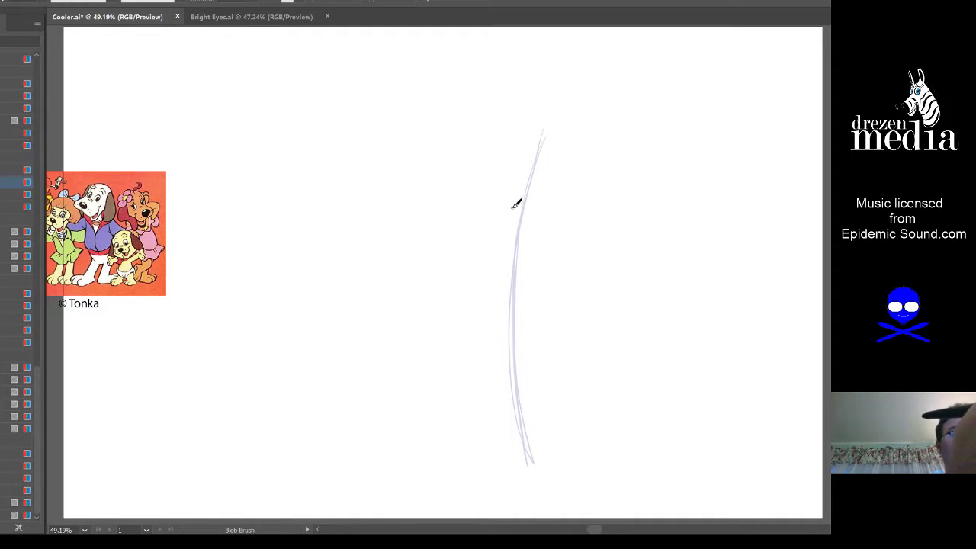
pyautogui.moveTo(508, 205)
pyautogui.mouseDown()
pyautogui.moveTo(519, 140)
pyautogui.moveTo(560, 125)
pyautogui.moveTo(573, 155)
pyautogui.moveTo(563, 201)
pyautogui.moveTo(524, 230)
pyautogui.moveTo(507, 212)
pyautogui.moveTo(502, 153)
pyautogui.moveTo(544, 116)
pyautogui.moveTo(588, 144)
pyautogui.moveTo(576, 208)
pyautogui.moveTo(538, 239)
pyautogui.moveTo(496, 209)
pyautogui.moveTo(544, 110)
pyautogui.mouseUp()
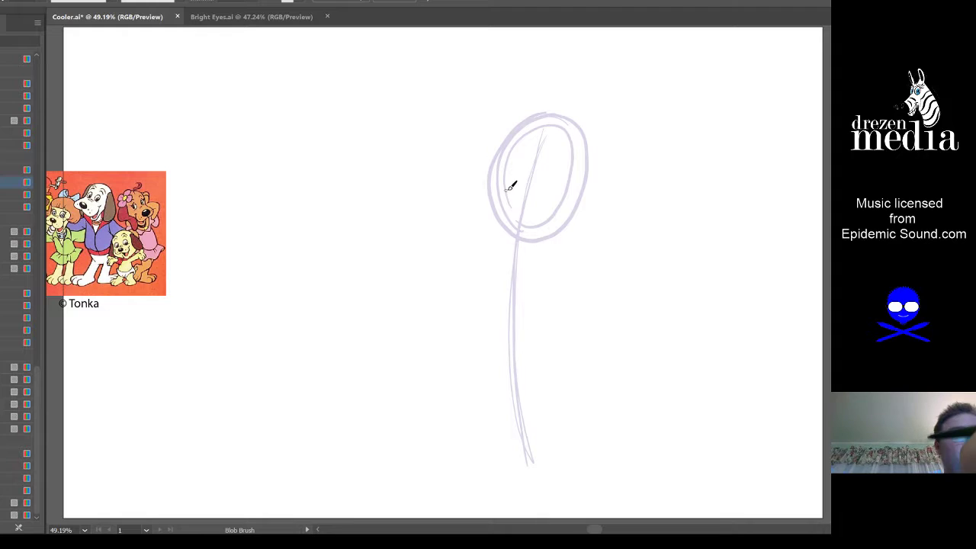
# Step: Sketch a long rounded muzzle extending left from the head, with an oval nose near its end
pyautogui.moveTo(530, 180); pyautogui.dragTo(458, 211)
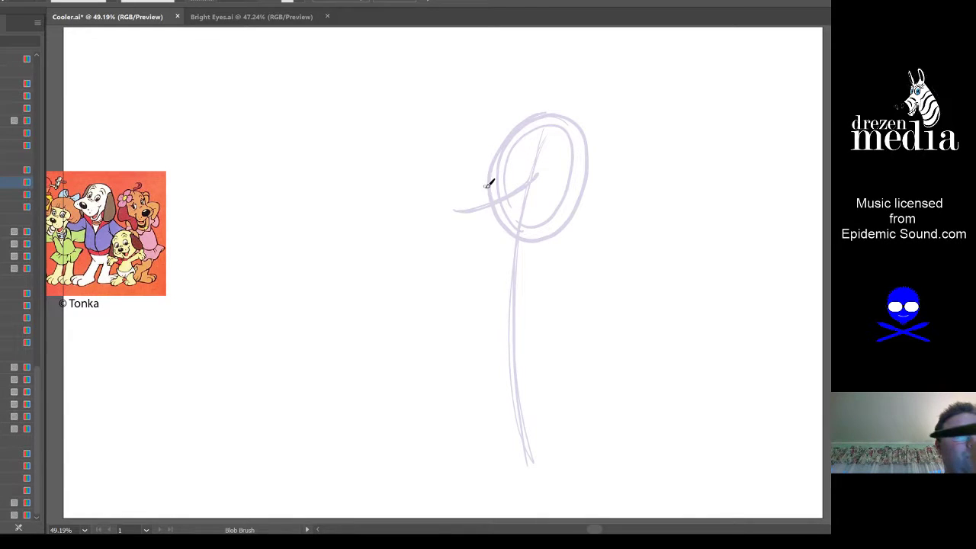
pyautogui.moveTo(494, 165)
pyautogui.mouseDown()
pyautogui.moveTo(452, 176)
pyautogui.moveTo(449, 221)
pyautogui.moveTo(555, 180)
pyautogui.mouseUp()
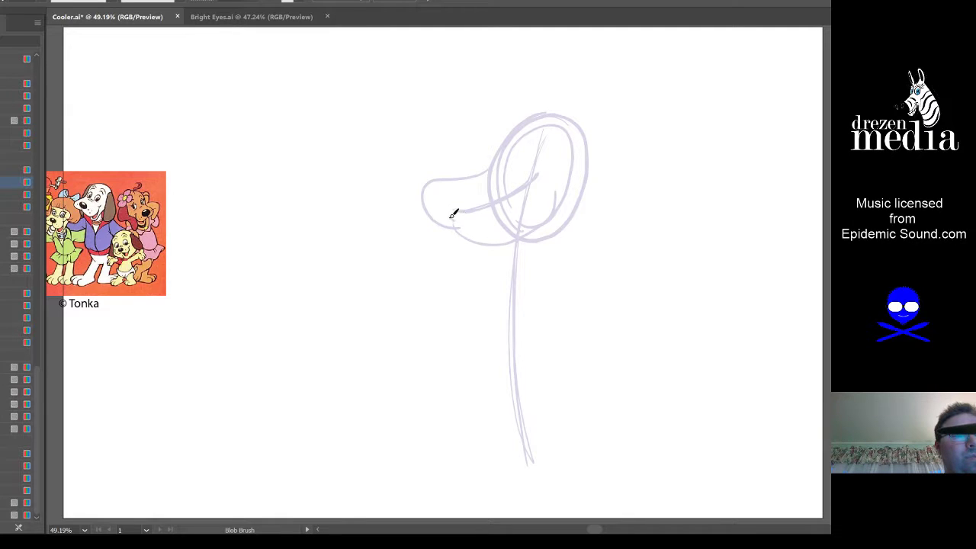
pyautogui.moveTo(452, 215)
pyautogui.mouseDown()
pyautogui.moveTo(475, 200)
pyautogui.moveTo(472, 208)
pyautogui.mouseUp()
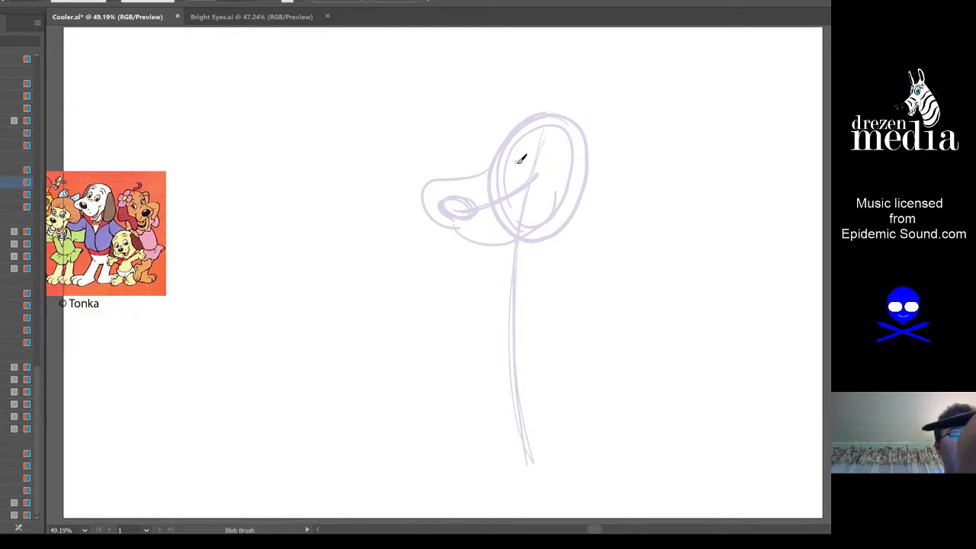
# Step: Add the facial details to the head sketch: two eyes with pupils, cheek, lower jaw and a tuft of hair on top
pyautogui.moveTo(511, 176)
pyautogui.mouseDown()
pyautogui.moveTo(506, 151)
pyautogui.moveTo(519, 177)
pyautogui.moveTo(544, 148)
pyautogui.moveTo(555, 185)
pyautogui.moveTo(541, 142)
pyautogui.mouseUp()
pyautogui.moveTo(515, 176)
pyautogui.mouseDown()
pyautogui.moveTo(514, 160)
pyautogui.moveTo(538, 178)
pyautogui.mouseUp()
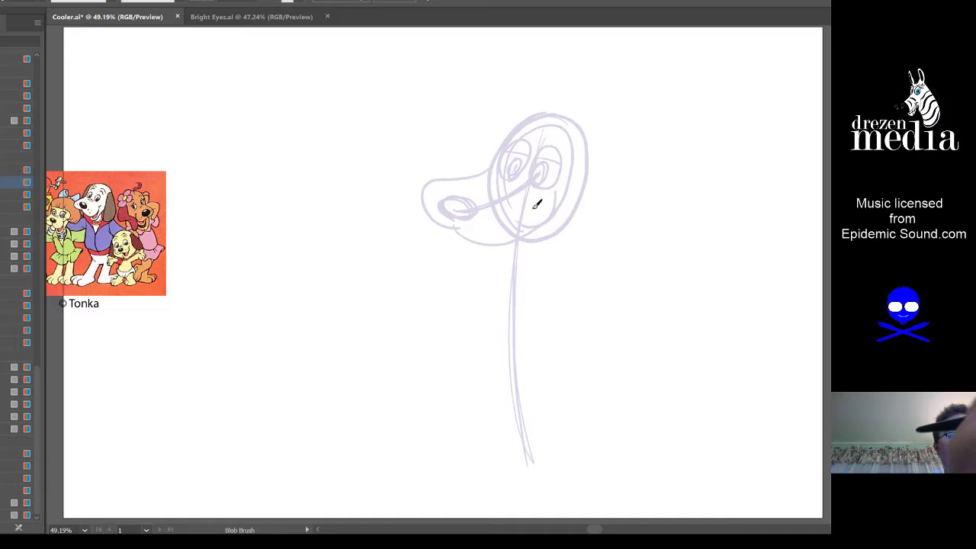
pyautogui.moveTo(557, 194)
pyautogui.mouseDown()
pyautogui.moveTo(538, 253)
pyautogui.moveTo(519, 226)
pyautogui.moveTo(520, 247)
pyautogui.moveTo(499, 253)
pyautogui.moveTo(525, 240)
pyautogui.moveTo(505, 248)
pyautogui.moveTo(519, 261)
pyautogui.moveTo(495, 248)
pyautogui.moveTo(534, 257)
pyautogui.mouseUp()
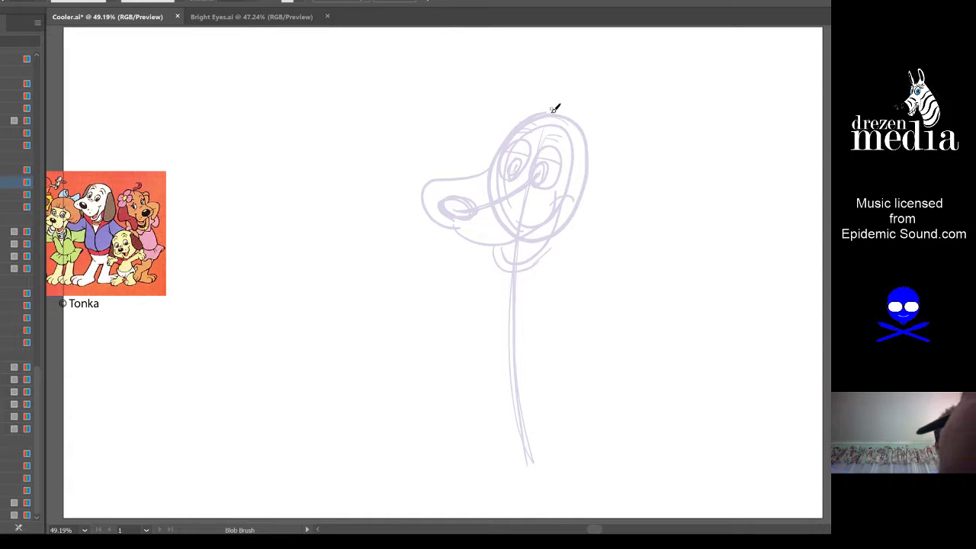
pyautogui.moveTo(548, 99); pyautogui.dragTo(577, 104)
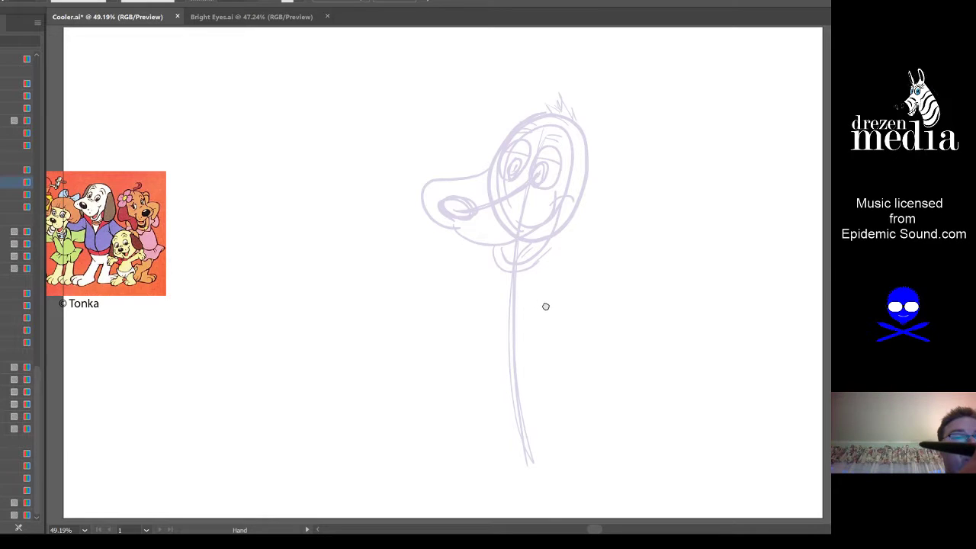
# Step: Sketch a rounded torso below the head, around the body guideline
pyautogui.scroll(-1, 544, 305)
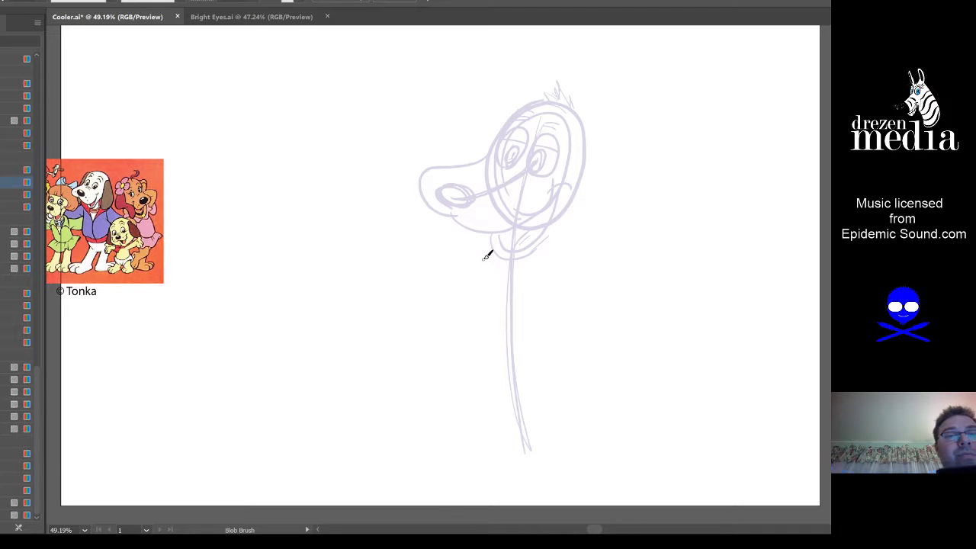
pyautogui.moveTo(481, 254)
pyautogui.mouseDown()
pyautogui.moveTo(479, 297)
pyautogui.moveTo(496, 373)
pyautogui.mouseUp()
pyautogui.moveTo(488, 252)
pyautogui.mouseDown()
pyautogui.moveTo(512, 379)
pyautogui.moveTo(570, 343)
pyautogui.moveTo(580, 263)
pyautogui.moveTo(577, 315)
pyautogui.mouseUp()
pyautogui.moveTo(585, 244); pyautogui.dragTo(583, 294)
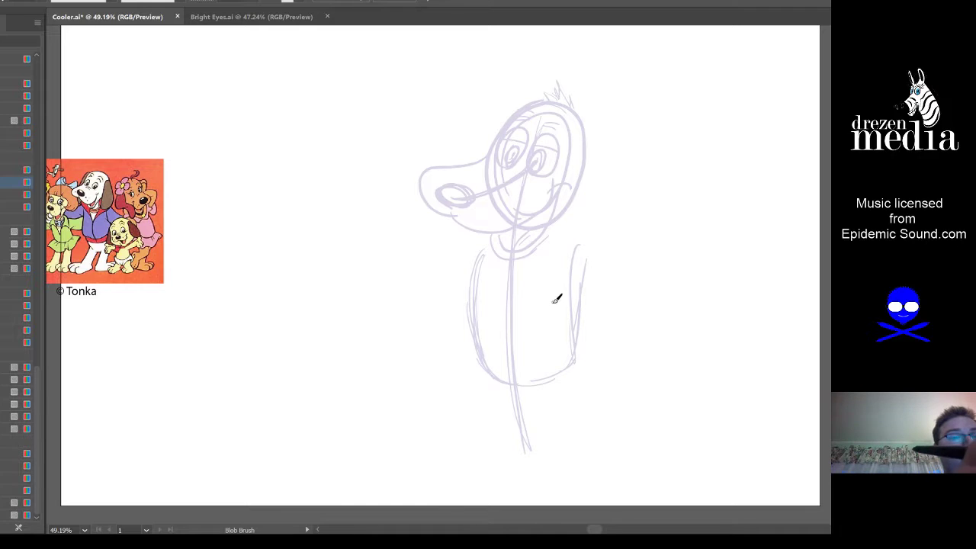
# Step: Sketch the bent arm on the torso's right side, with the elbow pointing outward and the forearm returning to the hip
pyautogui.moveTo(476, 281); pyautogui.dragTo(404, 294)
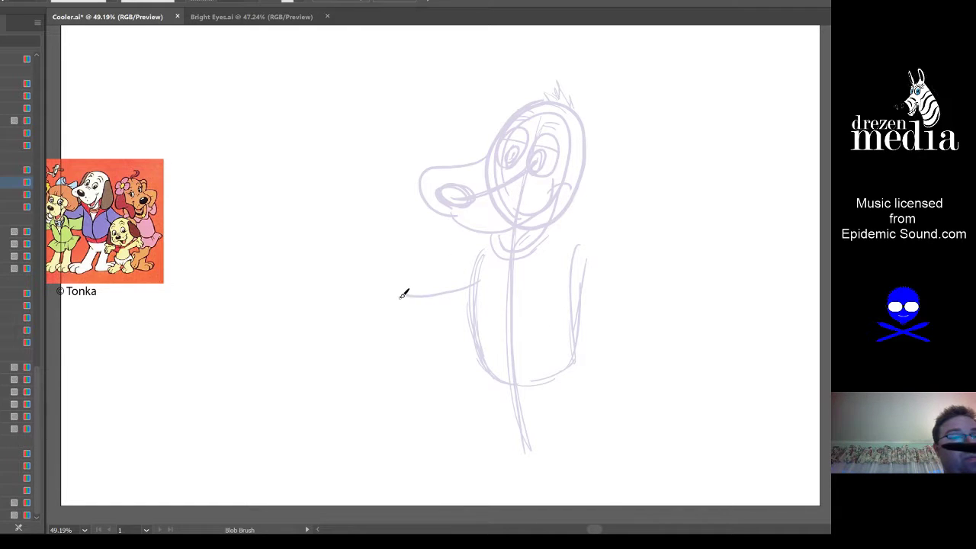
pyautogui.hotkey('ctrl', 'z')
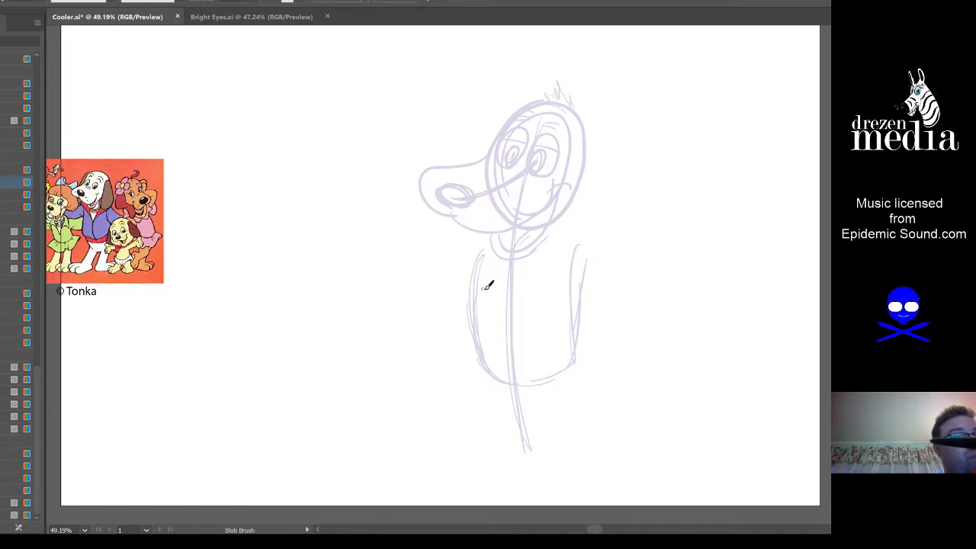
pyautogui.moveTo(560, 244)
pyautogui.mouseDown()
pyautogui.moveTo(625, 255)
pyautogui.moveTo(583, 328)
pyautogui.moveTo(573, 328)
pyautogui.moveTo(602, 325)
pyautogui.moveTo(616, 253)
pyautogui.mouseUp()
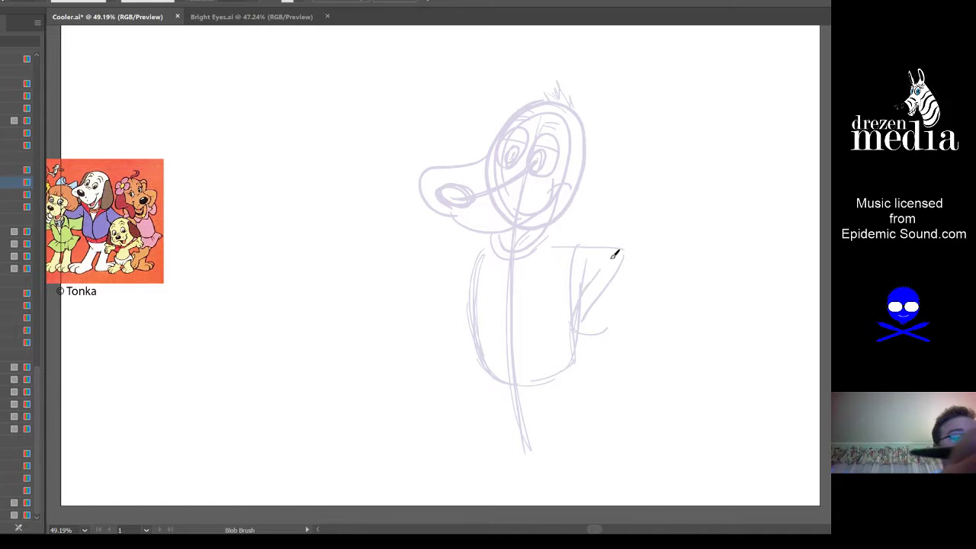
pyautogui.moveTo(610, 319); pyautogui.dragTo(644, 246)
pyautogui.moveTo(550, 245)
pyautogui.mouseDown()
pyautogui.moveTo(635, 238)
pyautogui.moveTo(631, 312)
pyautogui.mouseUp()
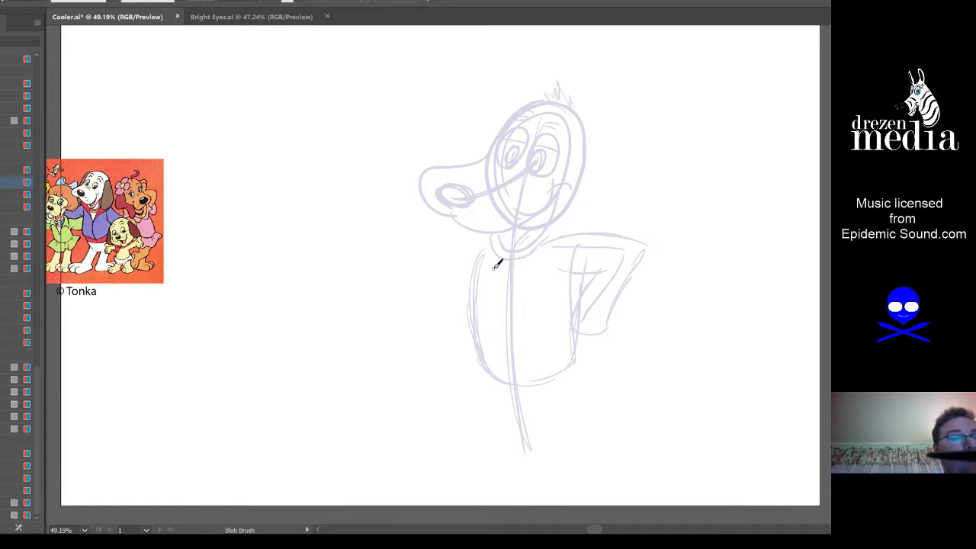
# Step: Sketch the raised arm on the torso's left side, with an open paw and a sleeve cuff
pyautogui.moveTo(486, 284)
pyautogui.mouseDown()
pyautogui.moveTo(378, 245)
pyautogui.moveTo(378, 262)
pyautogui.moveTo(372, 228)
pyautogui.moveTo(395, 247)
pyautogui.moveTo(408, 228)
pyautogui.moveTo(401, 255)
pyautogui.moveTo(397, 246)
pyautogui.moveTo(368, 248)
pyautogui.moveTo(383, 266)
pyautogui.moveTo(390, 239)
pyautogui.moveTo(368, 236)
pyautogui.moveTo(402, 242)
pyautogui.mouseUp()
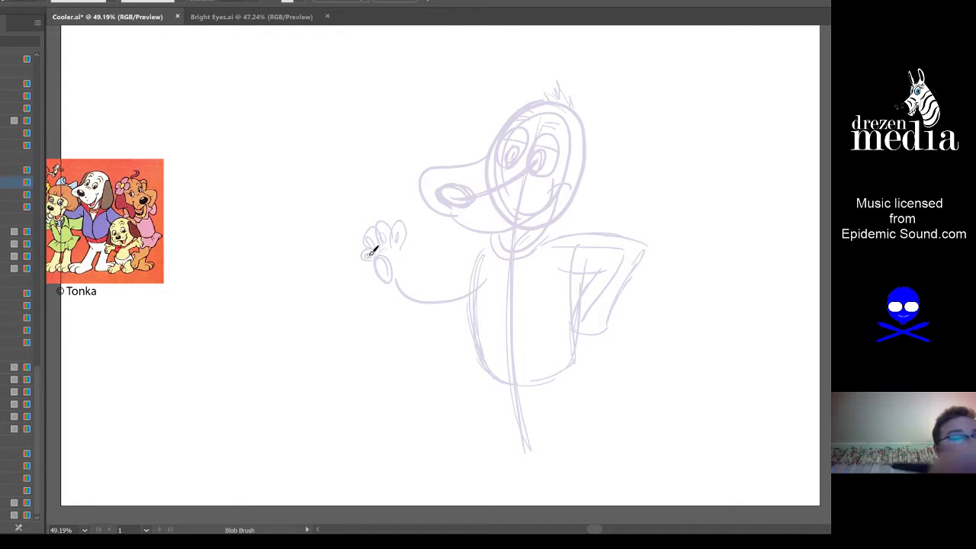
pyautogui.moveTo(403, 297); pyautogui.dragTo(397, 320)
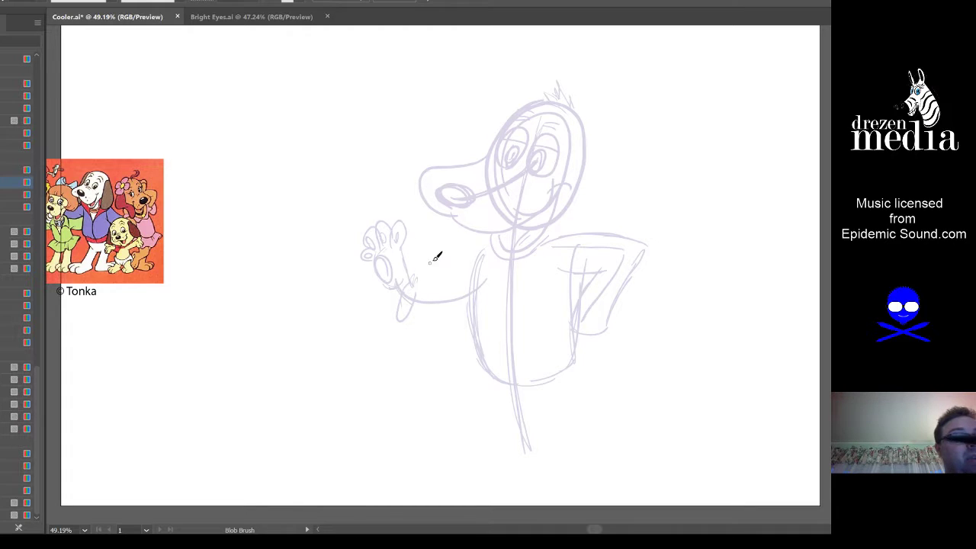
pyautogui.moveTo(419, 318)
pyautogui.mouseDown()
pyautogui.moveTo(458, 312)
pyautogui.moveTo(440, 323)
pyautogui.moveTo(454, 286)
pyautogui.moveTo(431, 297)
pyautogui.moveTo(463, 286)
pyautogui.mouseUp()
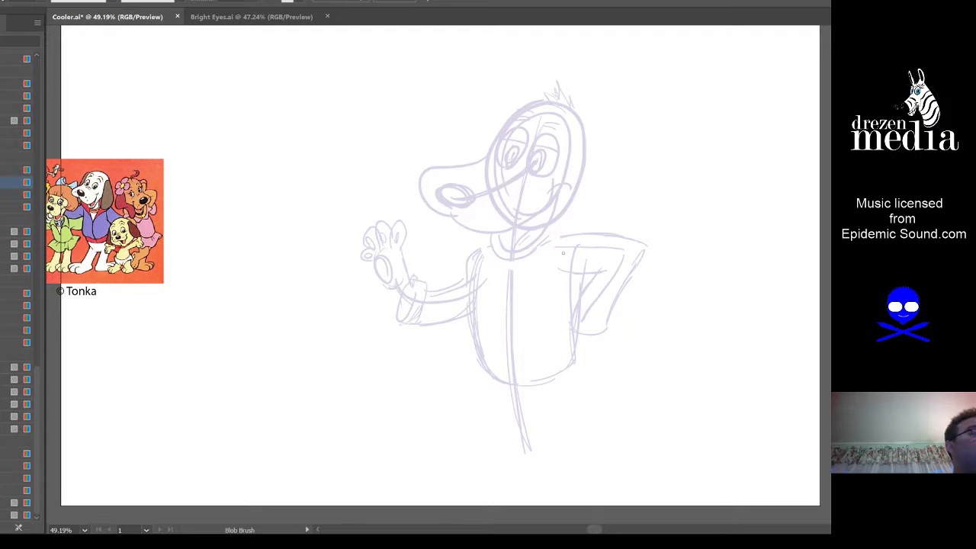
# Step: Erase the sketch lines that join the neck to the torso so that the head is separate from the body
pyautogui.moveTo(480, 246)
pyautogui.mouseDown()
pyautogui.moveTo(501, 270)
pyautogui.moveTo(539, 264)
pyautogui.moveTo(623, 162)
pyautogui.moveTo(596, 57)
pyautogui.moveTo(399, 151)
pyautogui.moveTo(415, 224)
pyautogui.moveTo(472, 239)
pyautogui.moveTo(509, 271)
pyautogui.moveTo(527, 269)
pyautogui.moveTo(628, 152)
pyautogui.moveTo(551, 58)
pyautogui.moveTo(438, 115)
pyautogui.moveTo(420, 204)
pyautogui.moveTo(446, 235)
pyautogui.moveTo(483, 241)
pyautogui.moveTo(491, 261)
pyautogui.moveTo(540, 256)
pyautogui.mouseUp()
pyautogui.click(540, 294)
pyautogui.click(505, 269)
# Step: Scale the separated head sketch down slightly and reposition it centred above the torso
pyautogui.press('v')
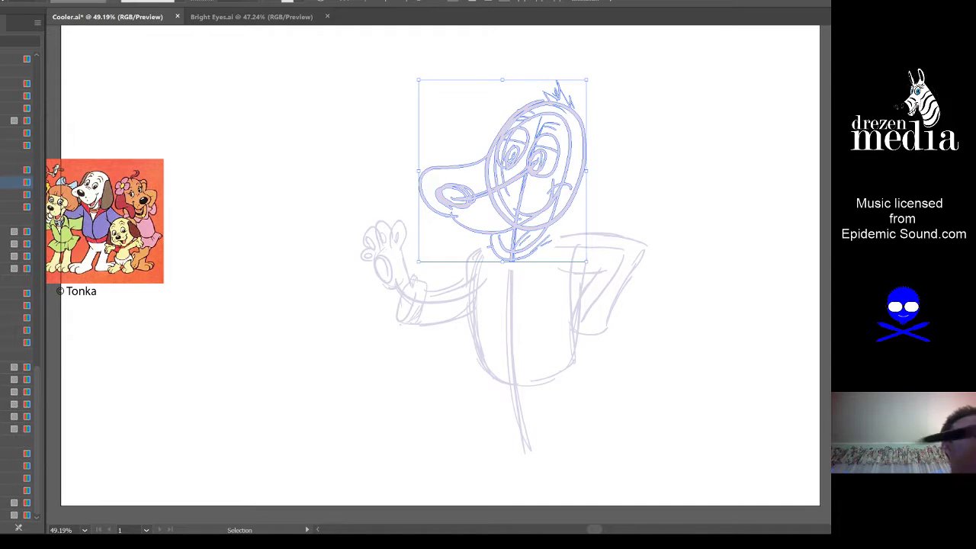
pyautogui.moveTo(586, 79); pyautogui.dragTo(571, 97)
pyautogui.moveTo(534, 217); pyautogui.dragTo(554, 231)
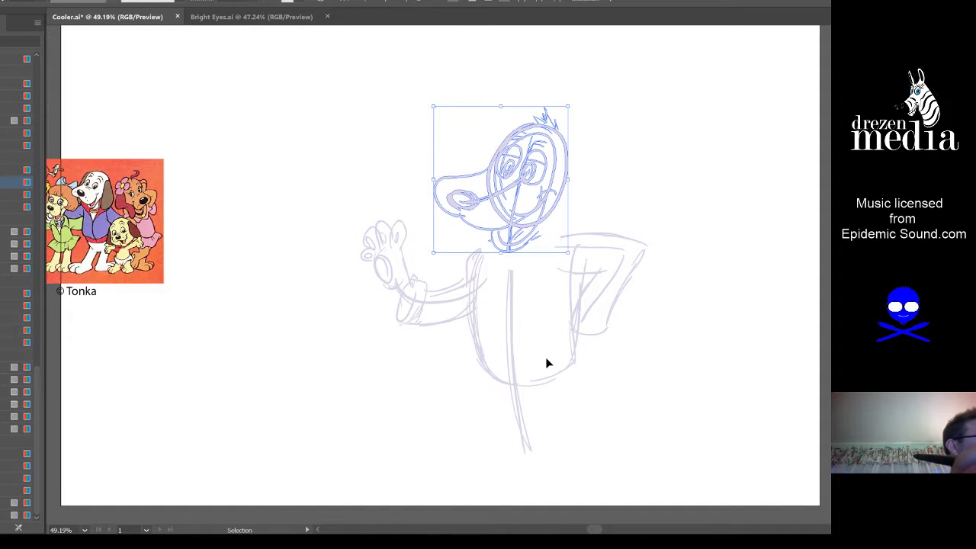
pyautogui.click(607, 387)
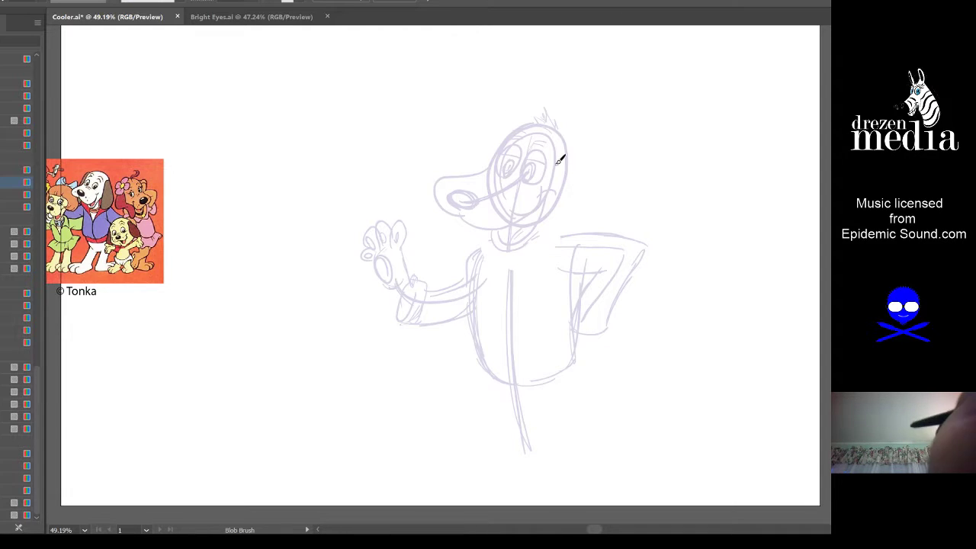
# Step: Sketch the long hanging ear and the jacket's collar and waistband, with the bent arm's paw resting at the hip
pyautogui.moveTo(563, 176)
pyautogui.mouseDown()
pyautogui.moveTo(555, 246)
pyautogui.moveTo(579, 248)
pyautogui.moveTo(584, 214)
pyautogui.moveTo(562, 130)
pyautogui.mouseUp()
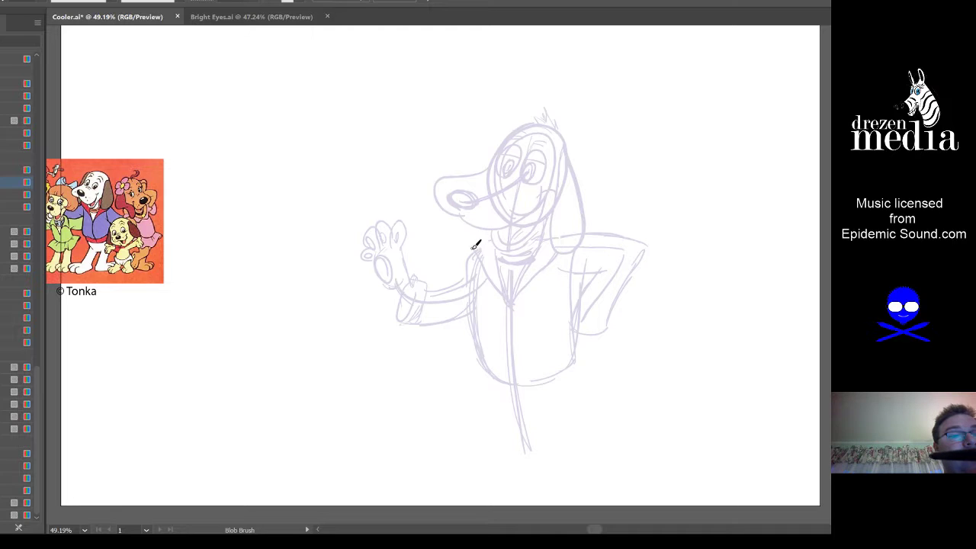
pyautogui.moveTo(580, 347)
pyautogui.mouseDown()
pyautogui.moveTo(570, 330)
pyautogui.moveTo(583, 338)
pyautogui.moveTo(599, 316)
pyautogui.moveTo(599, 336)
pyautogui.mouseUp()
pyautogui.moveTo(529, 351); pyautogui.dragTo(584, 302)
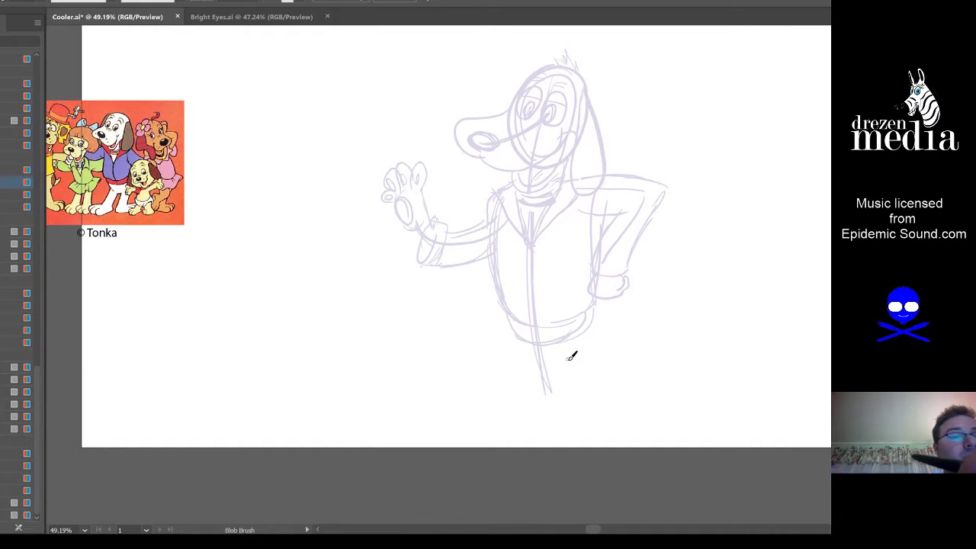
# Step: Sketch a slightly curved leg below the jacket with a large three-toed foot extending past the artboard's lower edge
pyautogui.moveTo(567, 335)
pyautogui.mouseDown()
pyautogui.moveTo(583, 456)
pyautogui.moveTo(590, 405)
pyautogui.mouseUp()
pyautogui.moveTo(525, 446)
pyautogui.mouseDown()
pyautogui.moveTo(575, 429)
pyautogui.moveTo(592, 457)
pyautogui.moveTo(508, 454)
pyautogui.moveTo(554, 452)
pyautogui.moveTo(531, 450)
pyautogui.moveTo(554, 466)
pyautogui.moveTo(567, 458)
pyautogui.moveTo(572, 473)
pyautogui.moveTo(584, 463)
pyautogui.moveTo(585, 433)
pyautogui.moveTo(598, 454)
pyautogui.mouseUp()
pyautogui.moveTo(564, 425)
pyautogui.mouseDown()
pyautogui.moveTo(545, 338)
pyautogui.moveTo(557, 377)
pyautogui.moveTo(557, 359)
pyautogui.moveTo(562, 423)
pyautogui.mouseUp()
pyautogui.moveTo(571, 304); pyautogui.dragTo(592, 424)
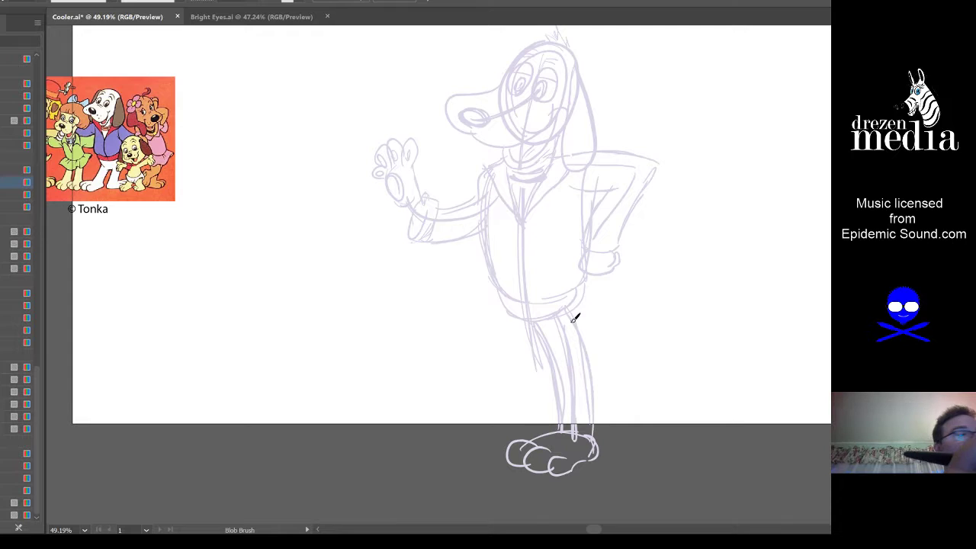
# Step: Undo the standing leg's last outline strokes and try a new line between the foot and the jacket's waistband
pyautogui.hotkey('ctrl', 'z')
pyautogui.hotkey('ctrl', 'z')
pyautogui.hotkey('ctrl', 'z')
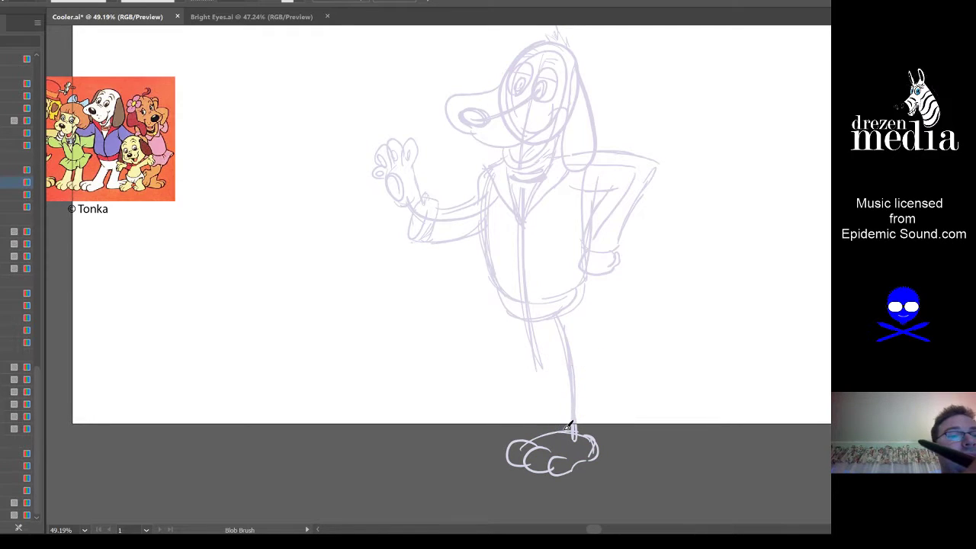
pyautogui.moveTo(563, 429)
pyautogui.mouseDown()
pyautogui.moveTo(558, 344)
pyautogui.moveTo(566, 394)
pyautogui.moveTo(546, 307)
pyautogui.mouseUp()
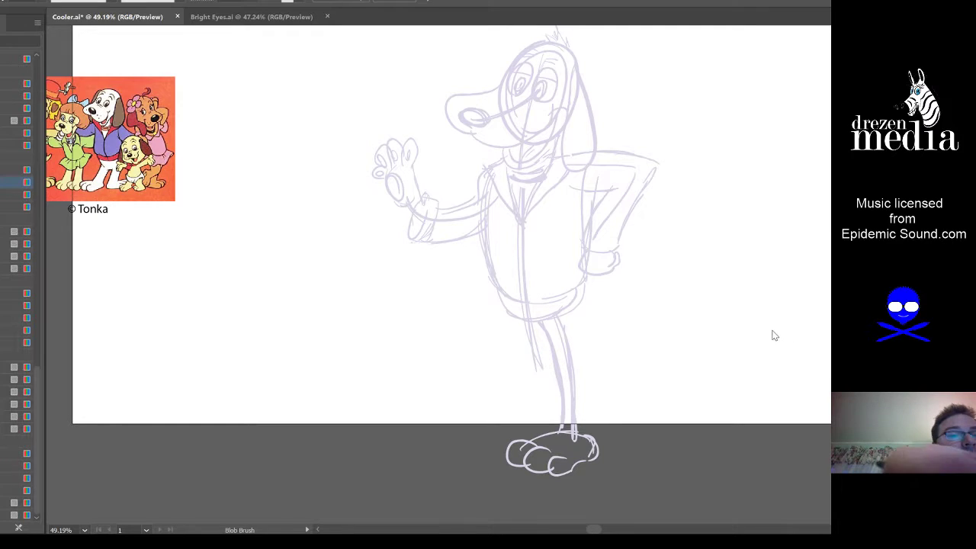
pyautogui.hotkey('ctrl', 'z')
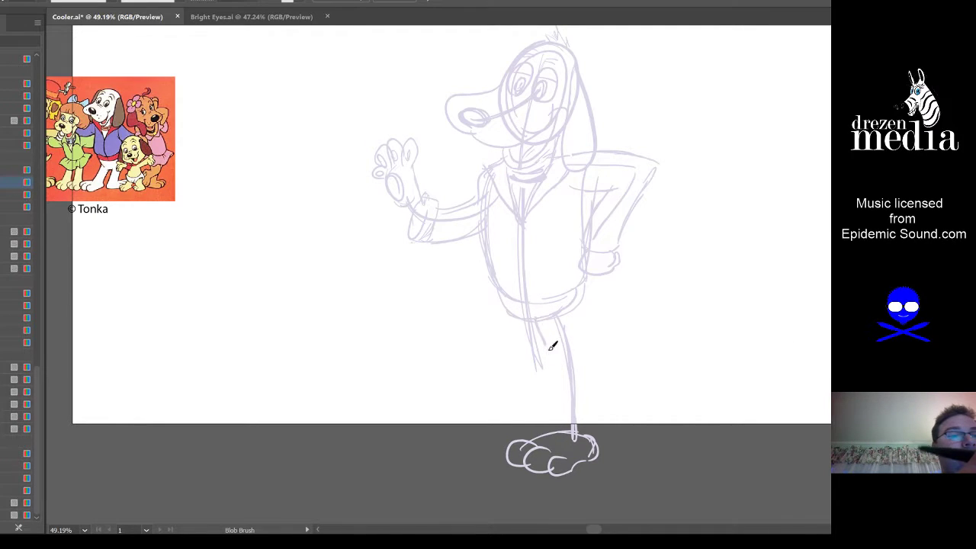
# Step: Try short rough strokes for the second leg below the jacket and save Cooler.ai
pyautogui.moveTo(543, 340)
pyautogui.mouseDown()
pyautogui.moveTo(537, 327)
pyautogui.moveTo(547, 359)
pyautogui.mouseUp()
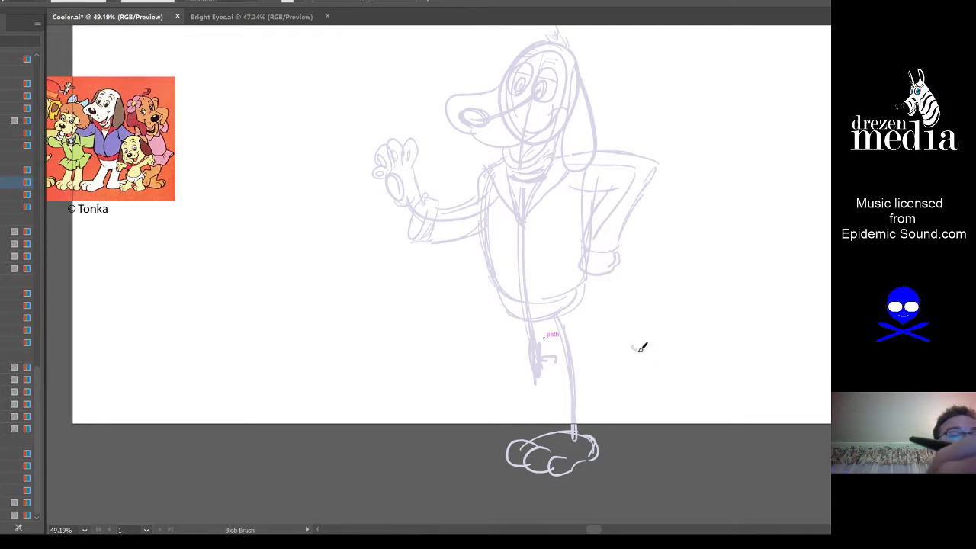
pyautogui.moveTo(634, 341); pyautogui.dragTo(678, 374)
pyautogui.hotkey('ctrl', 'z')
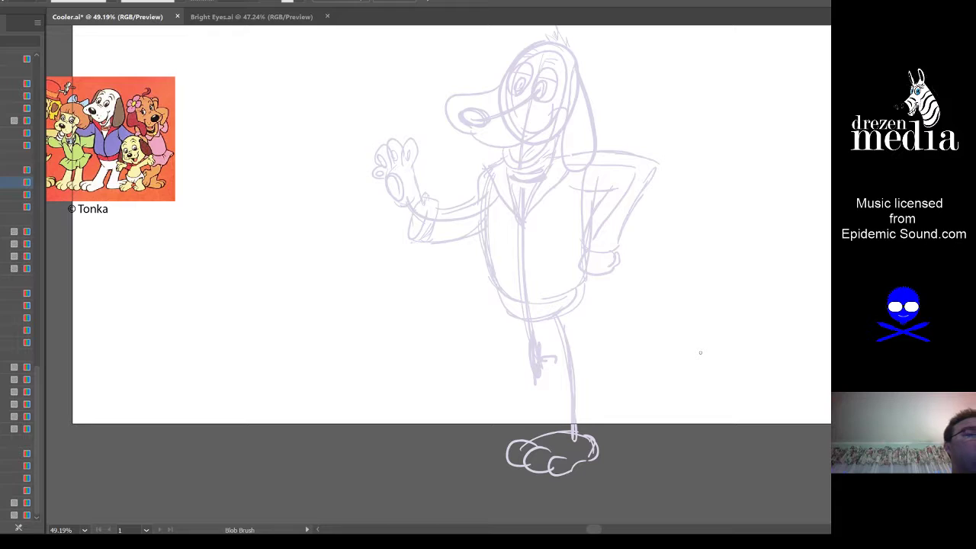
pyautogui.hotkey('ctrl', 's')
pyautogui.click(173, 16)
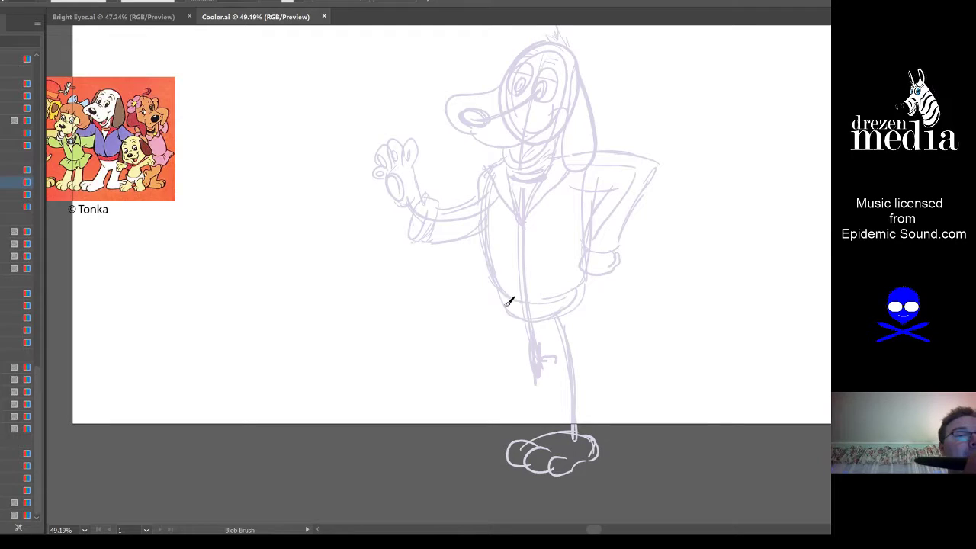
# Step: Erase the scribbled second-leg strokes below the jacket after trying a stroke for a bent leg
pyautogui.moveTo(462, 329); pyautogui.dragTo(509, 415)
pyautogui.hotkey('ctrl', 'z')
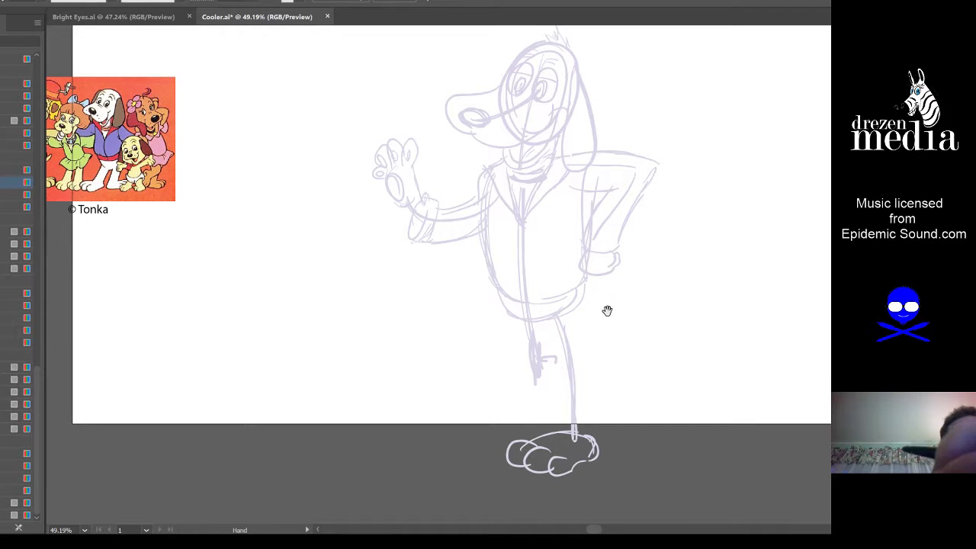
pyautogui.moveTo(608, 309); pyautogui.dragTo(577, 305)
pyautogui.hotkey('ctrl', 'a')
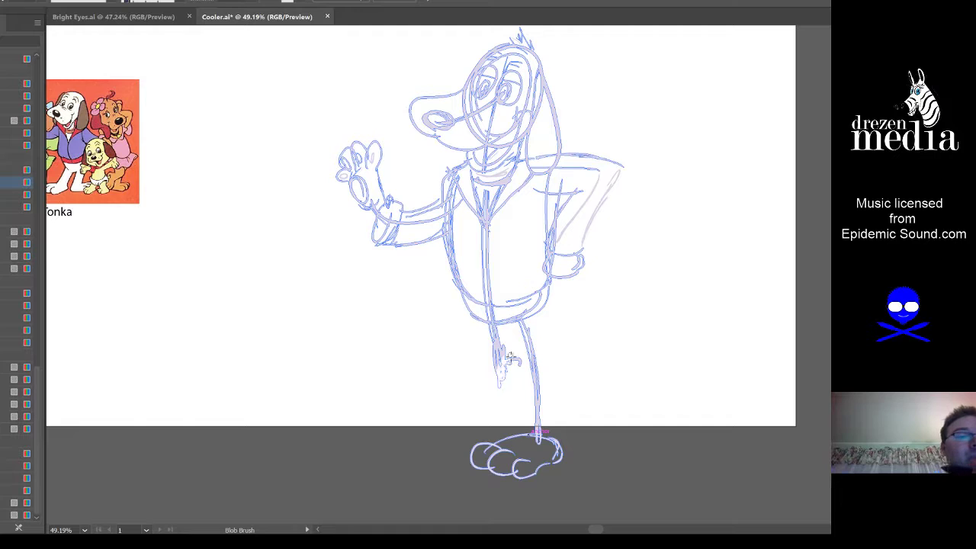
pyautogui.hotkey('ctrl', 'shift', 'a')
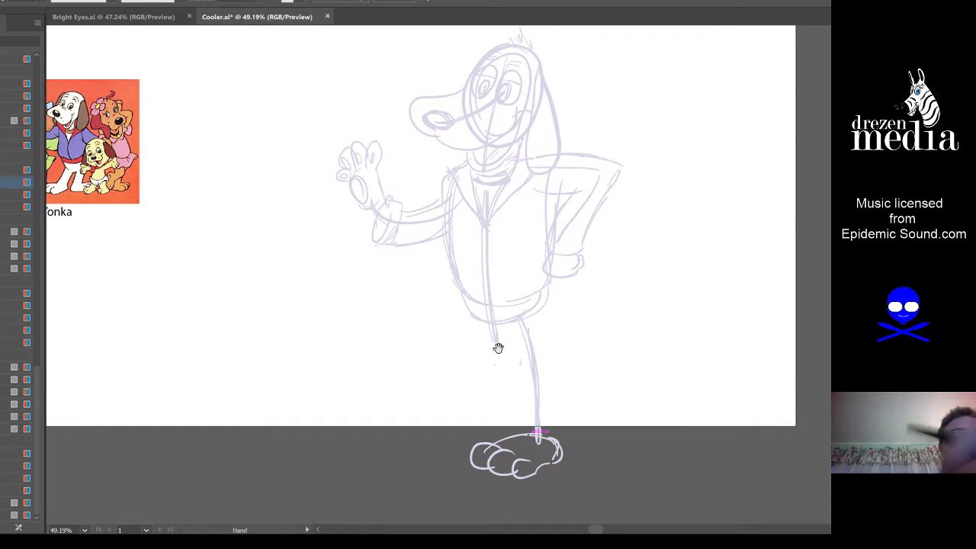
pyautogui.moveTo(567, 349); pyautogui.dragTo(597, 353)
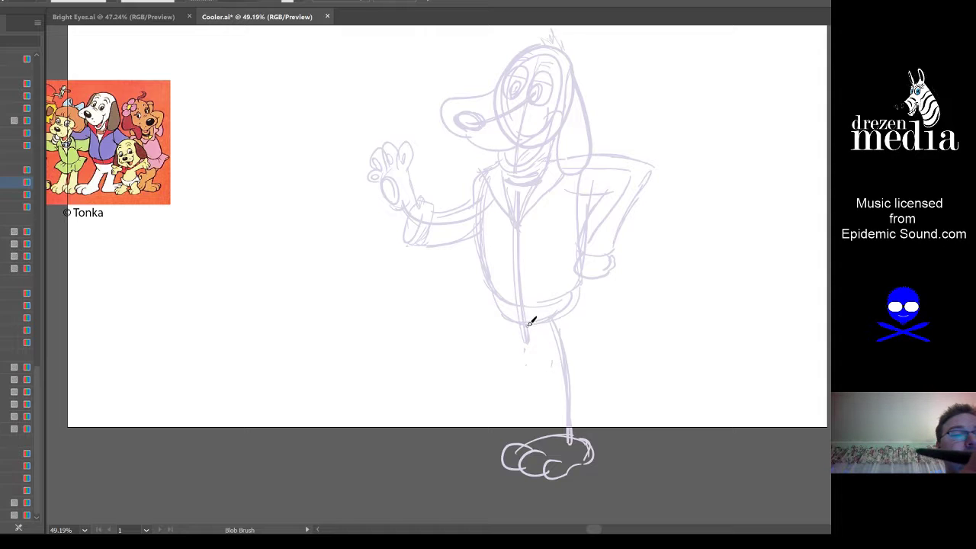
# Step: Sketch the standing leg's outlines as long, slightly curved lines from the waistband down to the large foot
pyautogui.moveTo(531, 321)
pyautogui.mouseDown()
pyautogui.moveTo(549, 388)
pyautogui.moveTo(544, 427)
pyautogui.mouseUp()
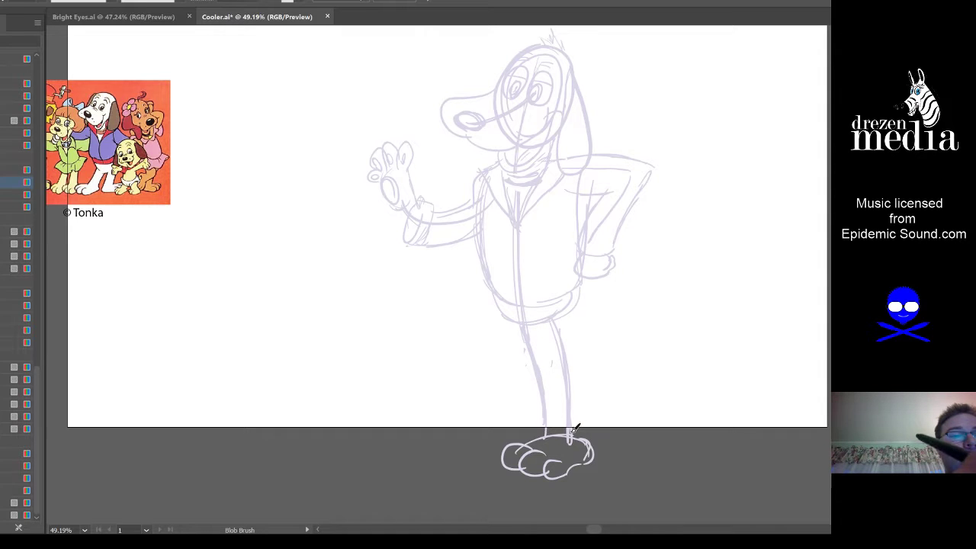
pyautogui.hotkey('ctrl', 'z')
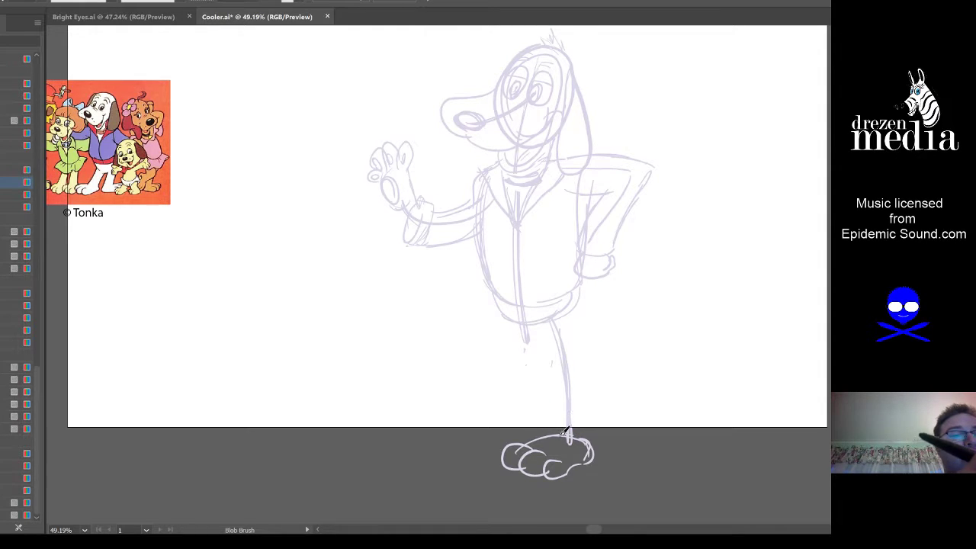
pyautogui.moveTo(568, 433)
pyautogui.mouseDown()
pyautogui.moveTo(560, 393)
pyautogui.moveTo(531, 333)
pyautogui.moveTo(562, 434)
pyautogui.moveTo(582, 353)
pyautogui.moveTo(595, 424)
pyautogui.mouseUp()
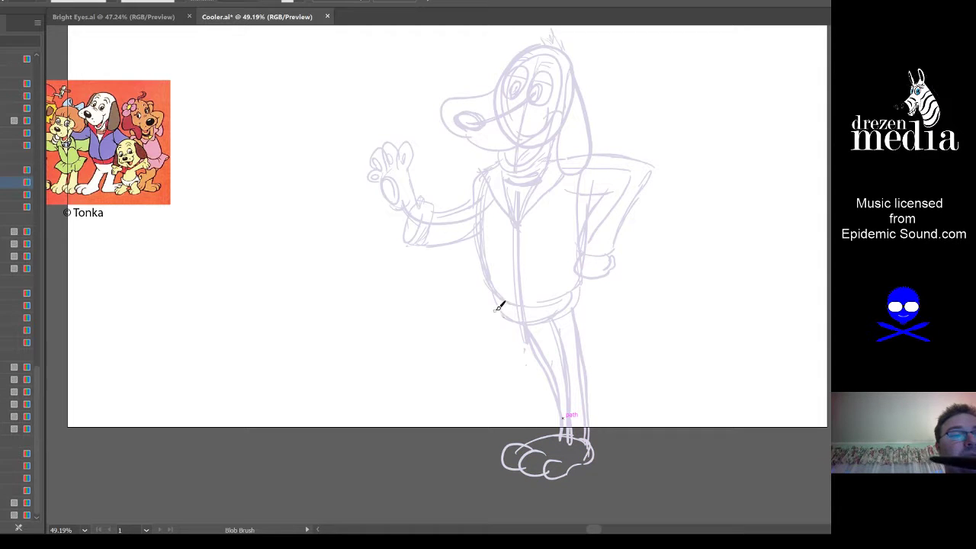
# Step: Sketch the other leg raised and bent at the knee with a three-toed foot, and add a short pointed tail behind the waistband
pyautogui.moveTo(501, 307)
pyautogui.mouseDown()
pyautogui.moveTo(451, 341)
pyautogui.moveTo(526, 370)
pyautogui.moveTo(522, 360)
pyautogui.moveTo(546, 359)
pyautogui.mouseUp()
pyautogui.moveTo(530, 397)
pyautogui.mouseDown()
pyautogui.moveTo(537, 406)
pyautogui.moveTo(506, 401)
pyautogui.moveTo(523, 390)
pyautogui.mouseUp()
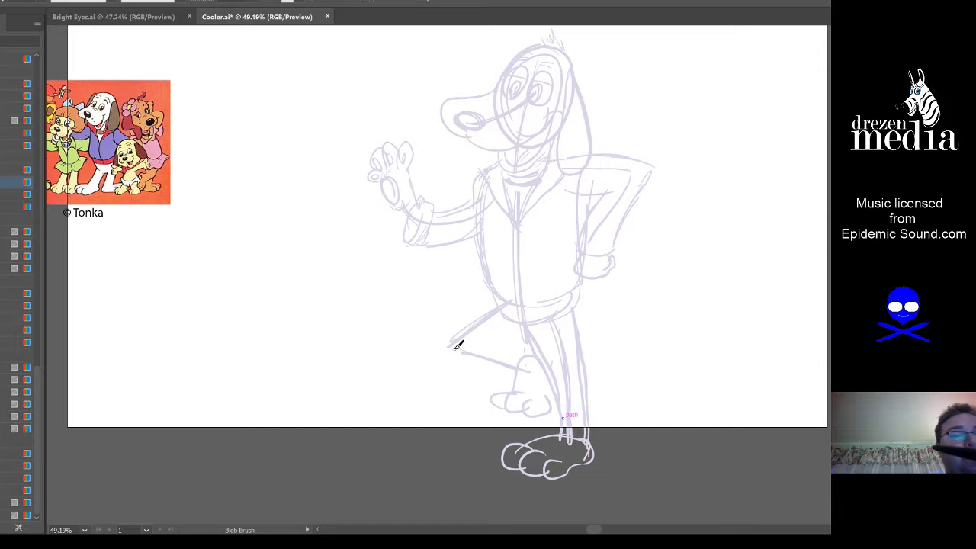
pyautogui.moveTo(457, 346); pyautogui.dragTo(526, 374)
pyautogui.moveTo(453, 338)
pyautogui.mouseDown()
pyautogui.moveTo(506, 291)
pyautogui.moveTo(489, 339)
pyautogui.moveTo(555, 303)
pyautogui.moveTo(487, 341)
pyautogui.moveTo(517, 321)
pyautogui.mouseUp()
pyautogui.hotkey('ctrl', 'z')
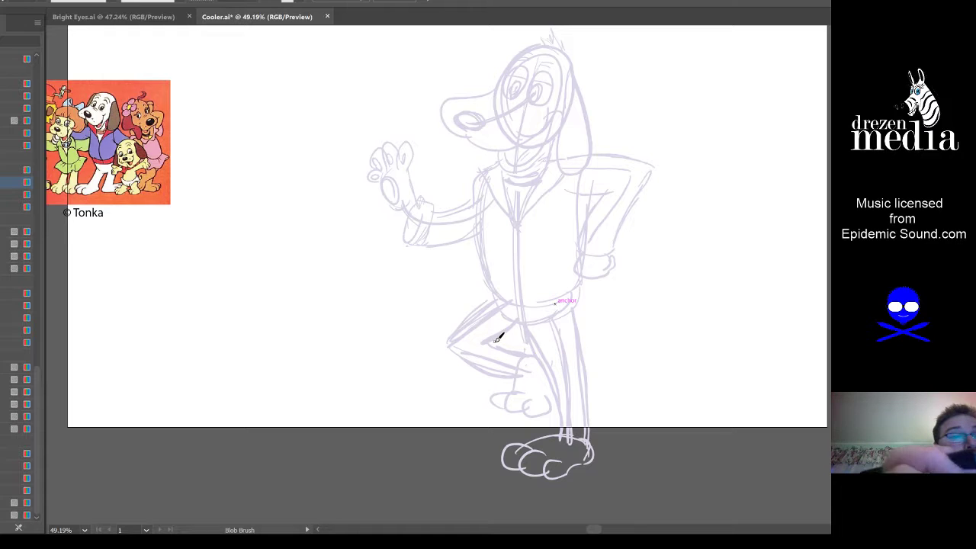
pyautogui.moveTo(592, 297); pyautogui.dragTo(600, 343)
# Step: Scale the whole dog sketch down and reposition it so that the full figure fits inside the artboard
pyautogui.press('v')
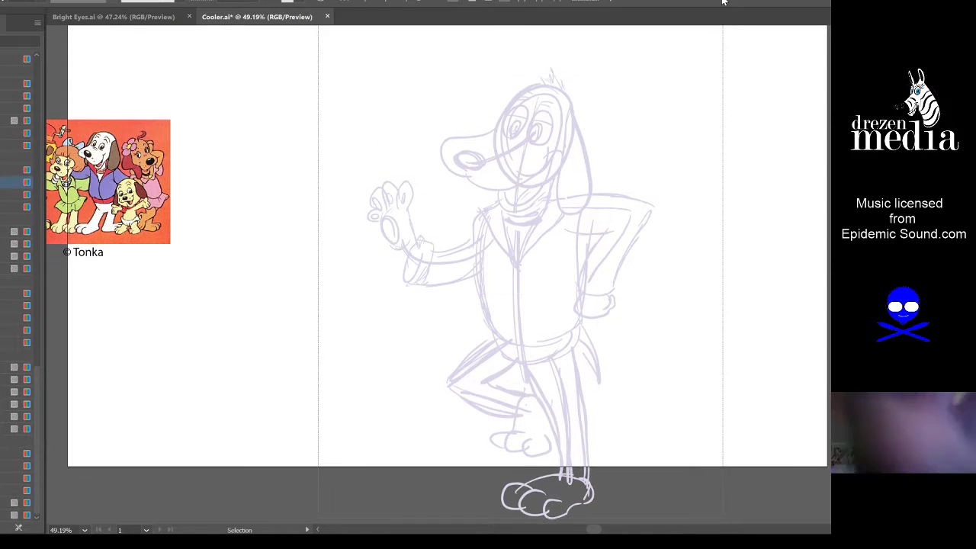
pyautogui.hotkey('ctrl', 'a')
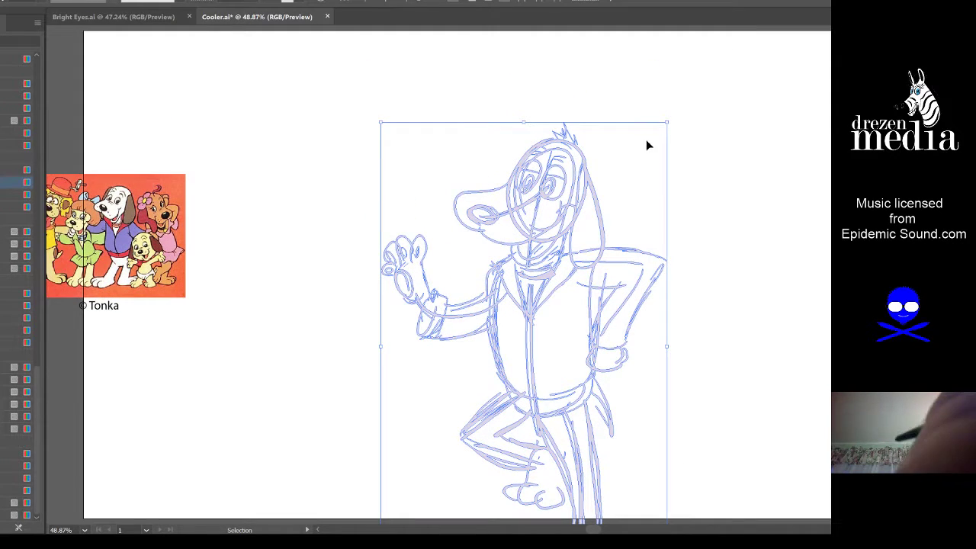
pyautogui.moveTo(667, 123); pyautogui.dragTo(648, 152)
pyautogui.moveTo(596, 303); pyautogui.dragTo(573, 255)
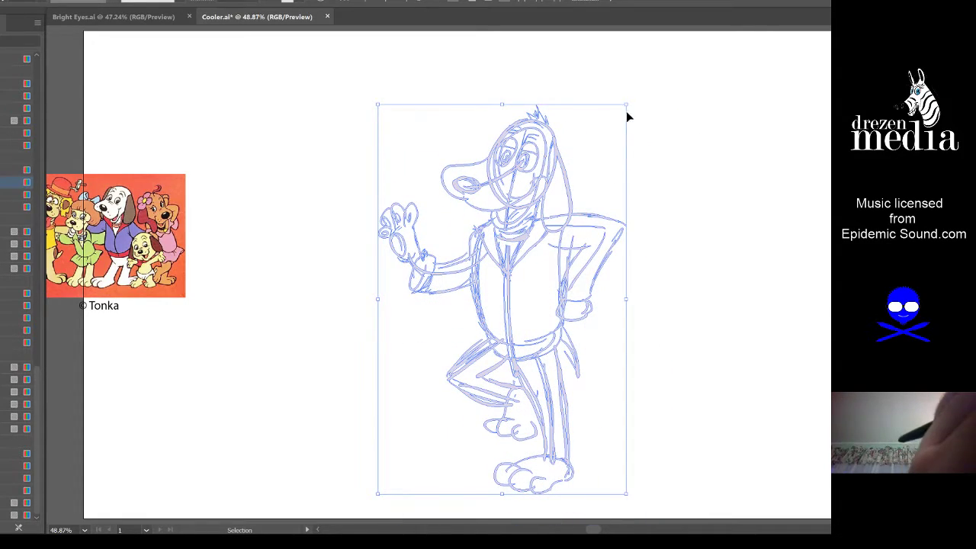
pyautogui.moveTo(629, 101)
pyautogui.mouseDown()
pyautogui.moveTo(655, 128)
pyautogui.moveTo(647, 114)
pyautogui.mouseUp()
pyautogui.moveTo(581, 247); pyautogui.dragTo(580, 242)
pyautogui.click(629, 361)
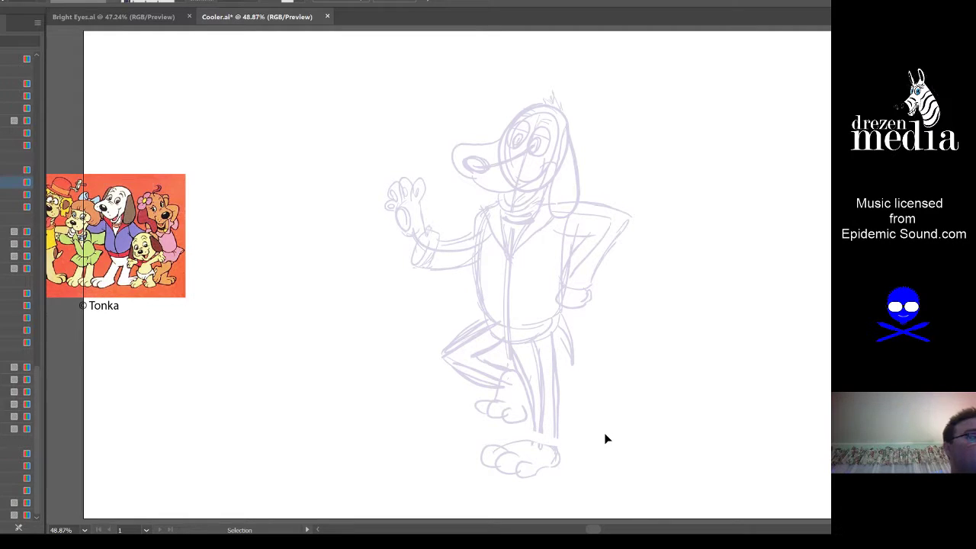
# Step: Lasso the standing leg's detached foot and move it up and slightly right to meet the ends of the leg lines
pyautogui.press('q')
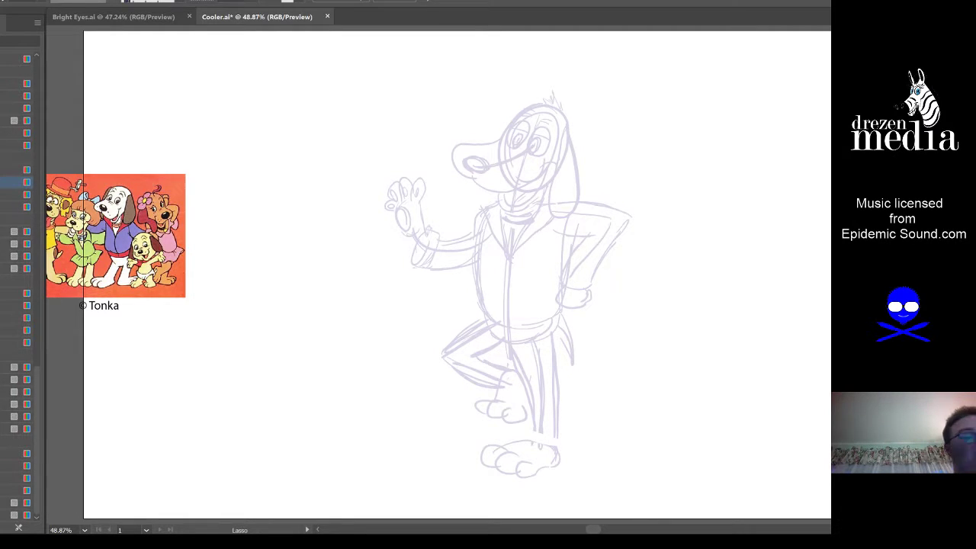
pyautogui.moveTo(509, 495)
pyautogui.mouseDown()
pyautogui.moveTo(538, 439)
pyautogui.moveTo(582, 479)
pyautogui.moveTo(512, 496)
pyautogui.mouseUp()
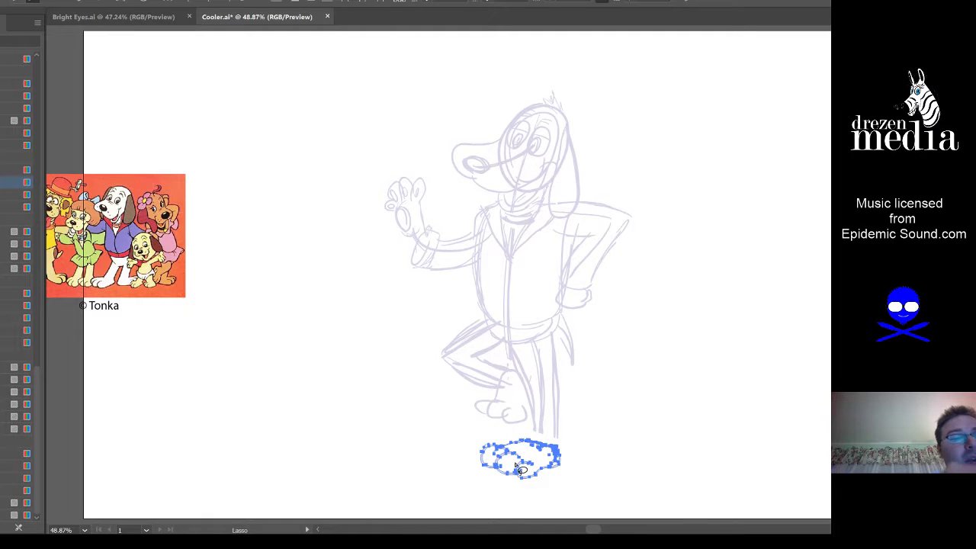
pyautogui.press('v')
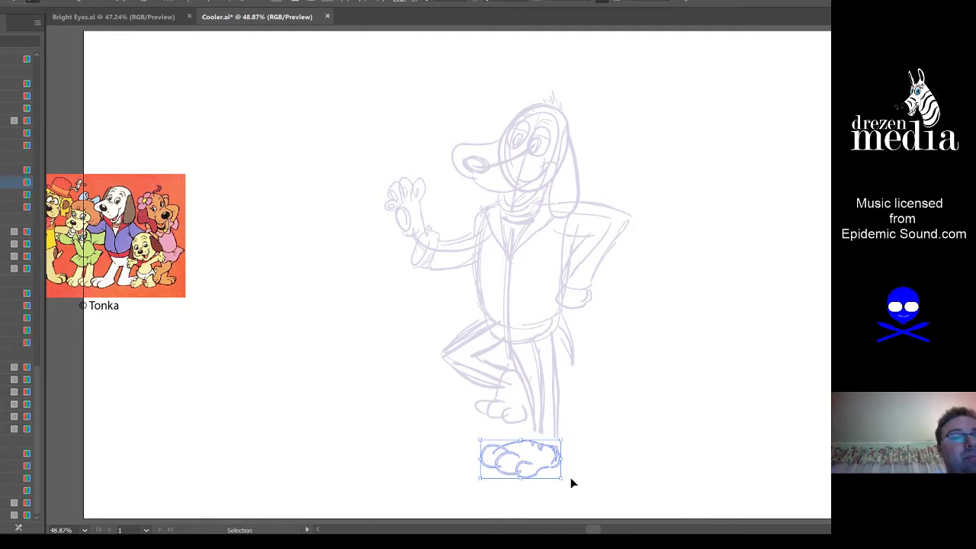
pyautogui.moveTo(563, 482); pyautogui.dragTo(565, 478)
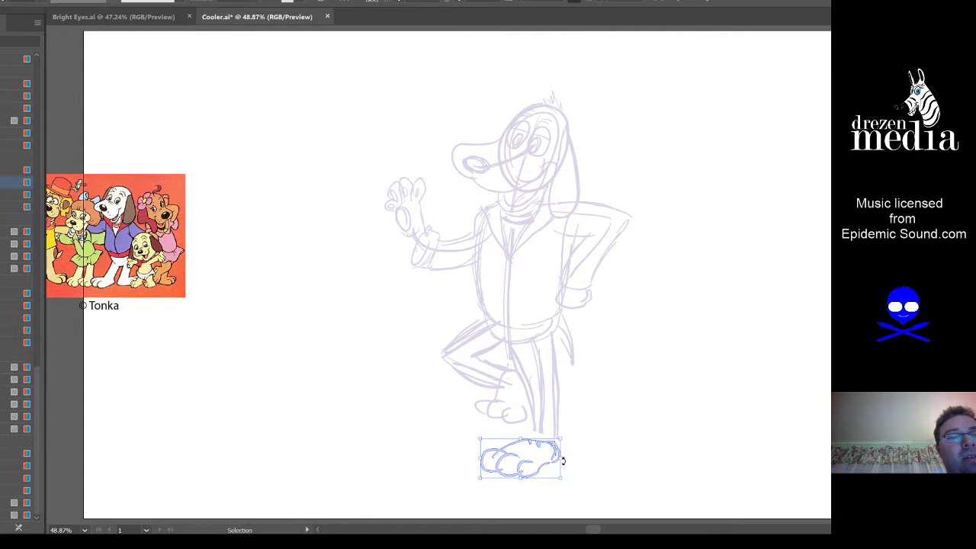
pyautogui.moveTo(581, 444)
pyautogui.mouseDown()
pyautogui.moveTo(523, 462)
pyautogui.moveTo(462, 500)
pyautogui.mouseUp()
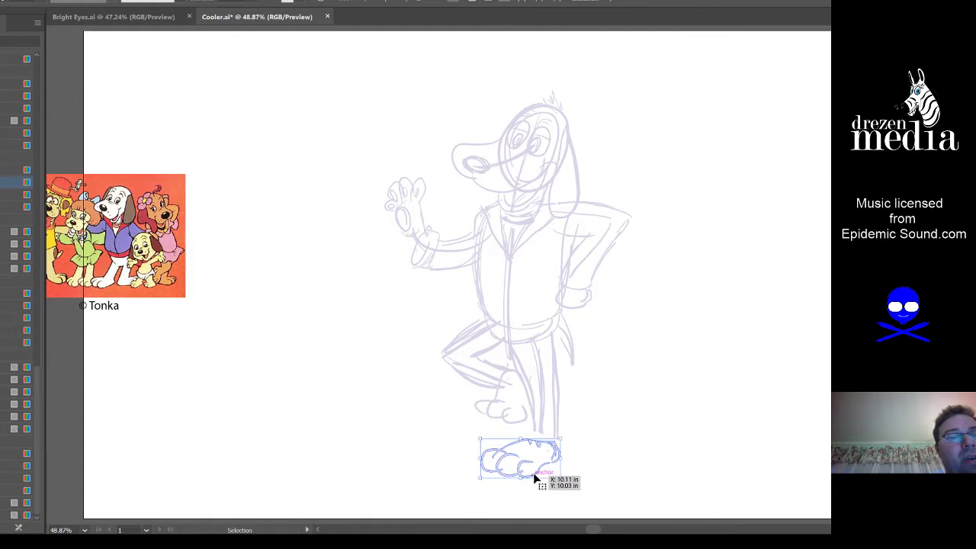
pyautogui.moveTo(540, 468); pyautogui.dragTo(543, 460)
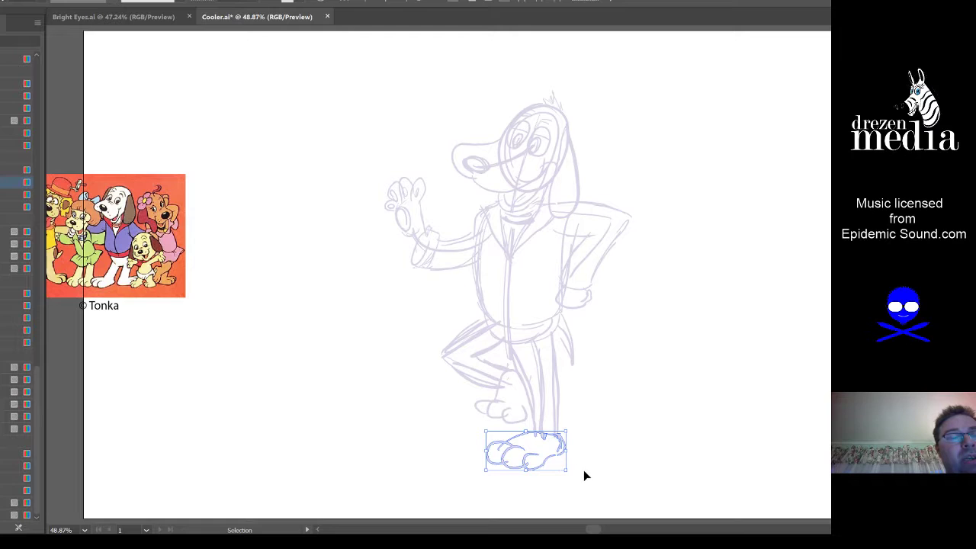
pyautogui.click(579, 479)
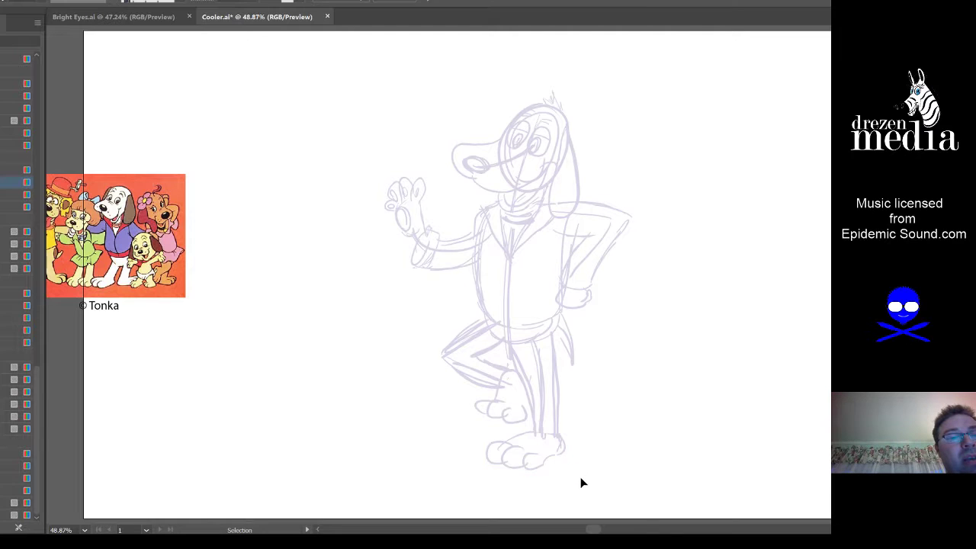
# Step: Select the whole figure including the foot, enlarge it slightly from its centre and shift it a little left
pyautogui.click(559, 424)
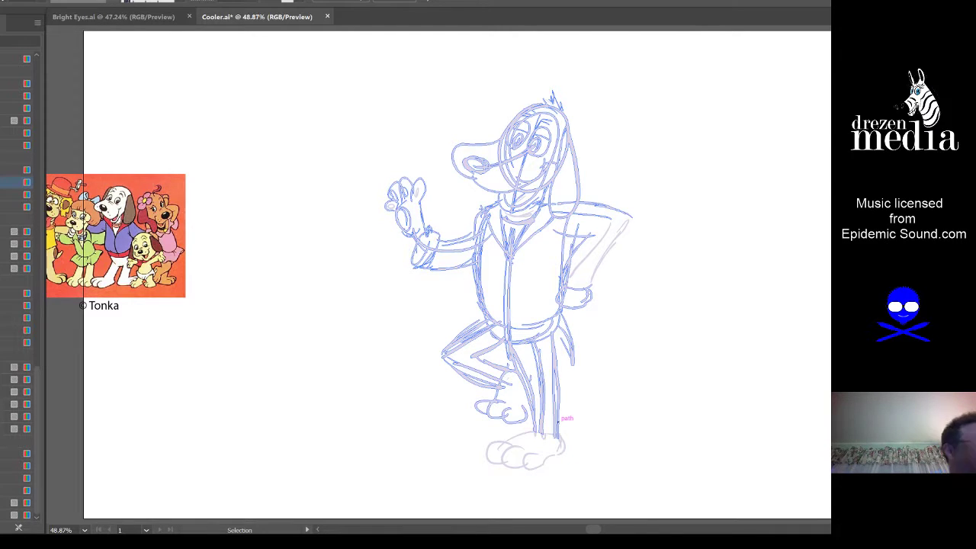
pyautogui.moveTo(347, 491); pyautogui.dragTo(647, 52)
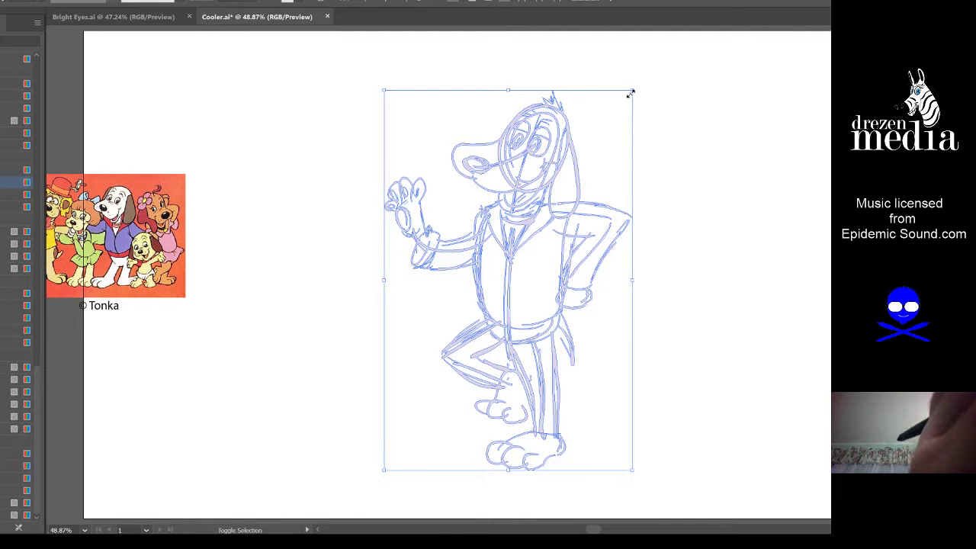
pyautogui.moveTo(632, 90); pyautogui.dragTo(654, 77)
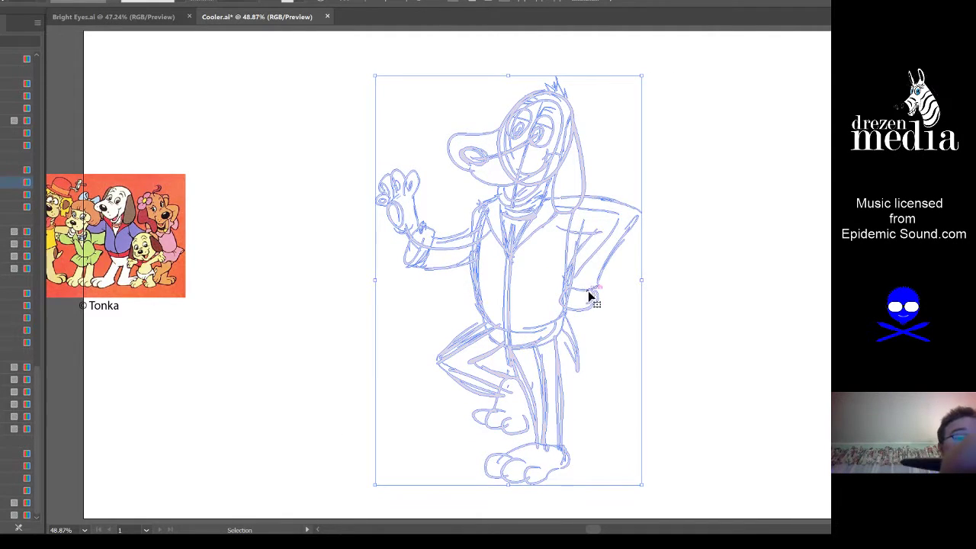
pyautogui.moveTo(587, 294); pyautogui.dragTo(575, 296)
pyautogui.click(652, 358)
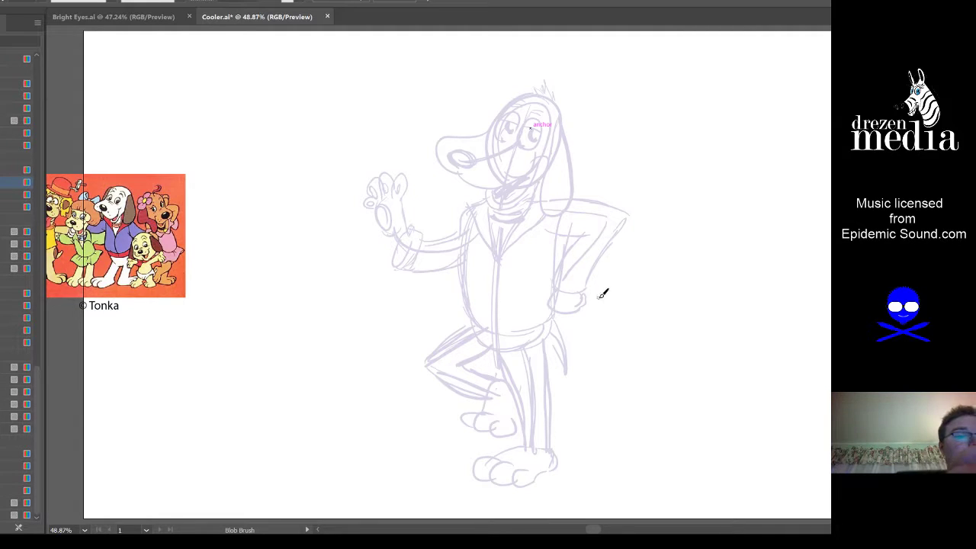
# Step: Move the whole dog sketch further left and enlarge it to nearly fill the artboard's height
pyautogui.scroll(1, 630, 356)
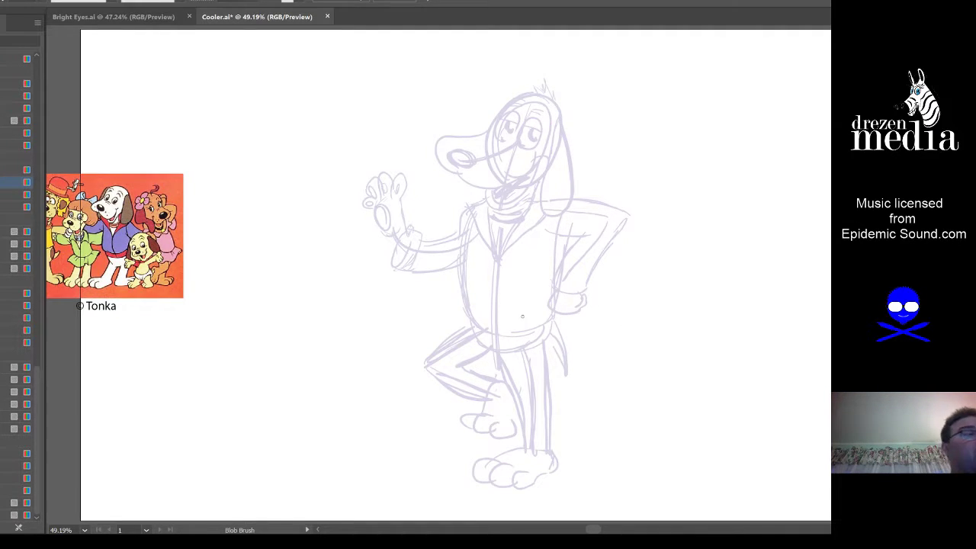
pyautogui.press('v')
pyautogui.scroll(-1, 317, 82)
pyautogui.hotkey('ctrl', 'a')
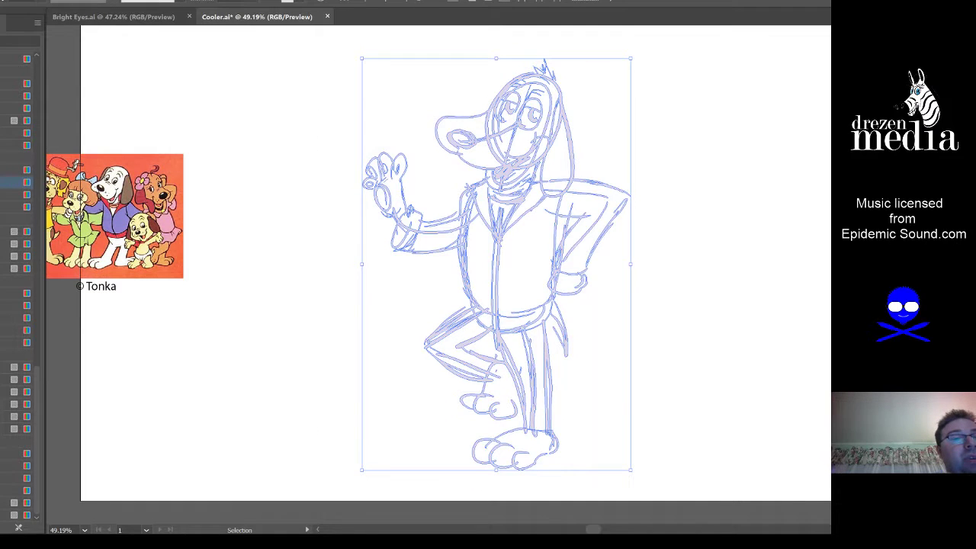
pyautogui.hotkey('ctrl', '0')
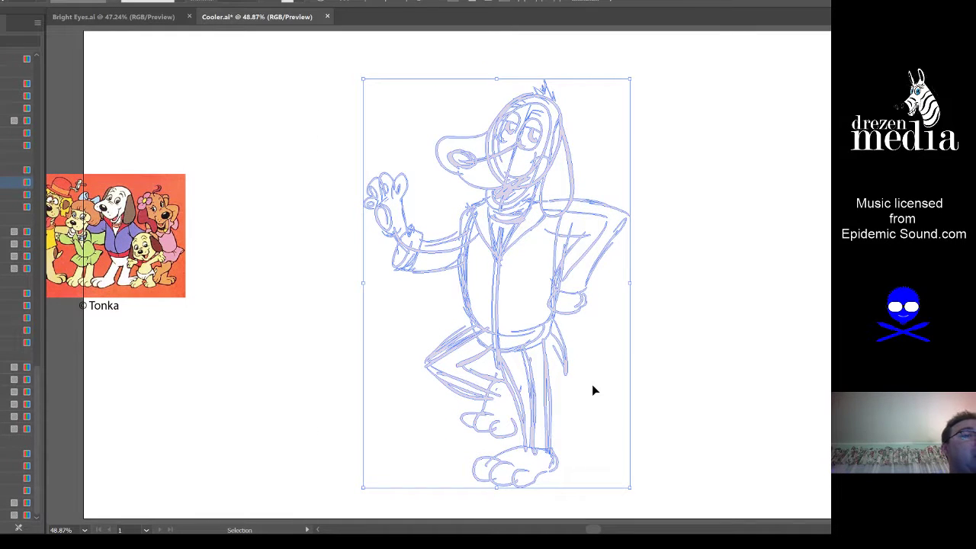
pyautogui.moveTo(469, 299); pyautogui.dragTo(446, 290)
pyautogui.moveTo(606, 79); pyautogui.dragTo(627, 66)
pyautogui.moveTo(567, 234); pyautogui.dragTo(558, 220)
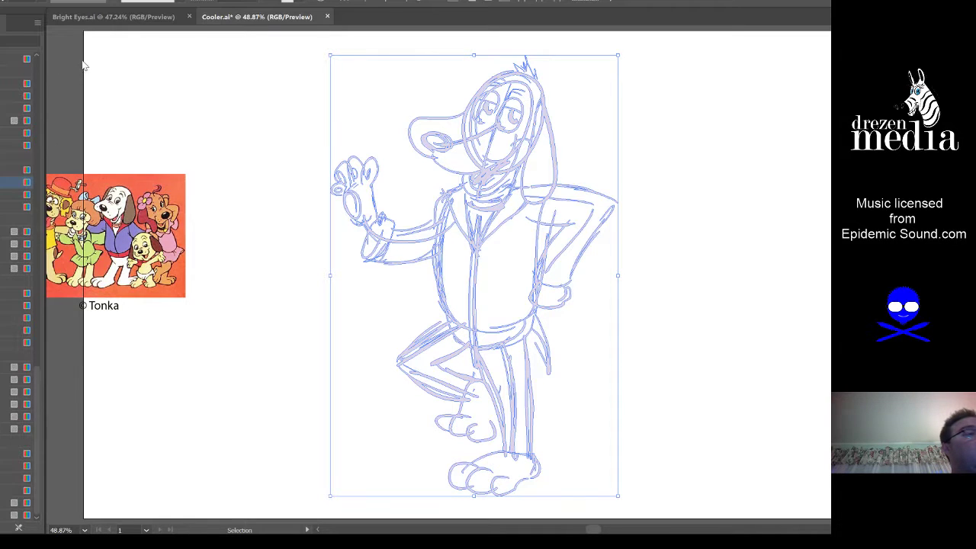
pyautogui.click(165, 50)
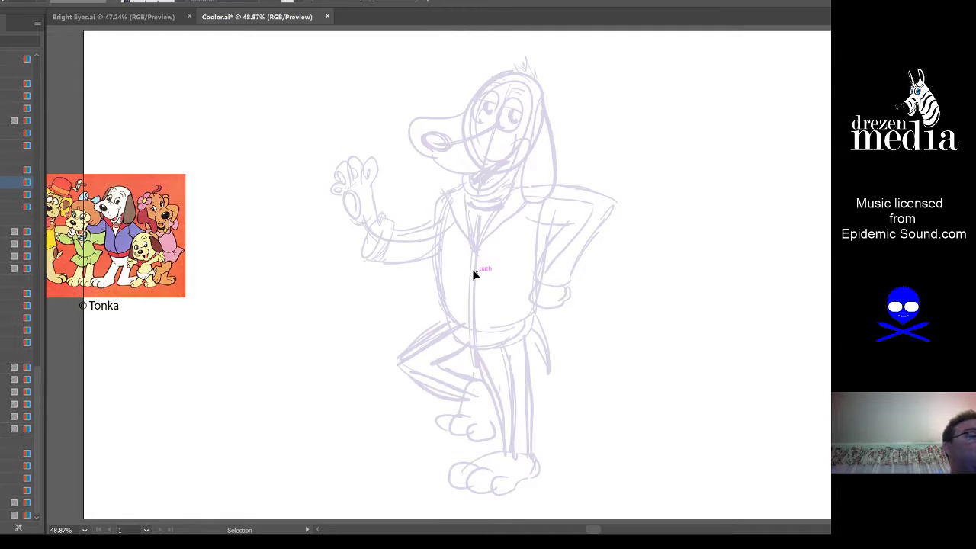
# Step: On the inking layer, trace the dog's oval nose in black with the Blob Brush, following the pale sketch
pyautogui.click(9, 108)
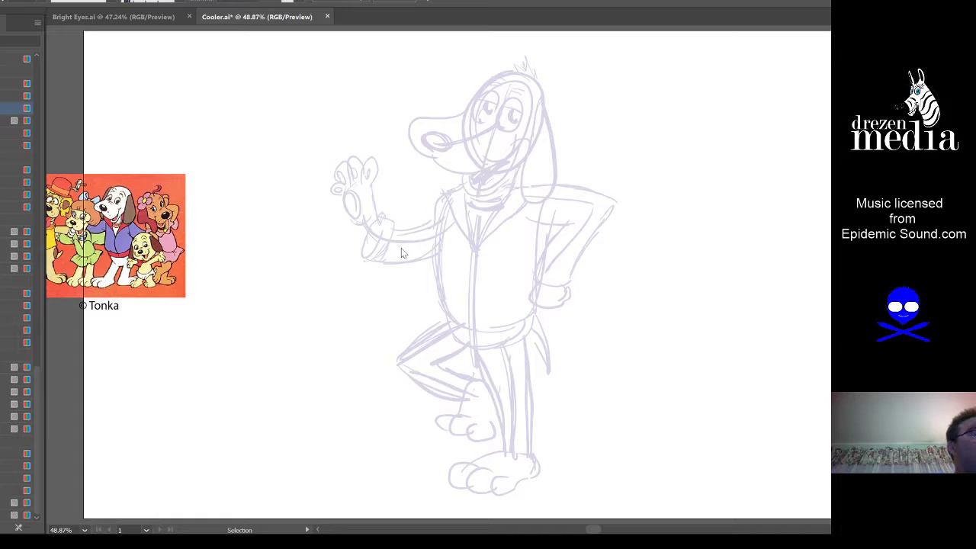
pyautogui.hotkey('shift', 'b')
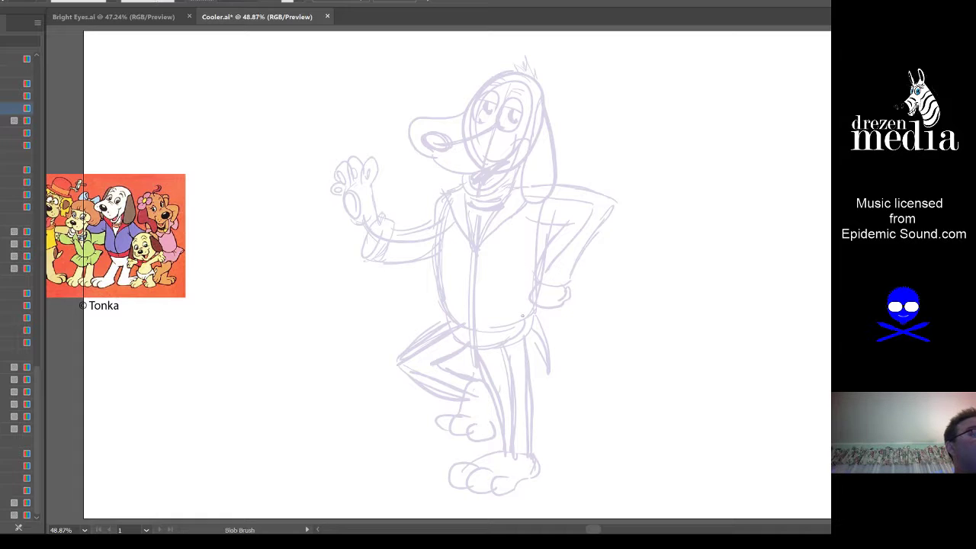
pyautogui.moveTo(604, 286); pyautogui.dragTo(582, 299)
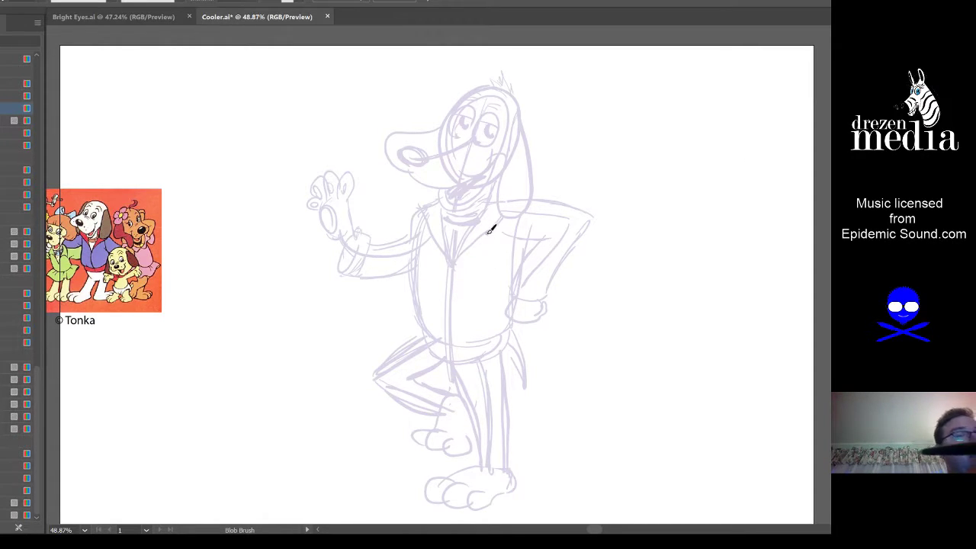
pyautogui.scroll(1, 494, 223)
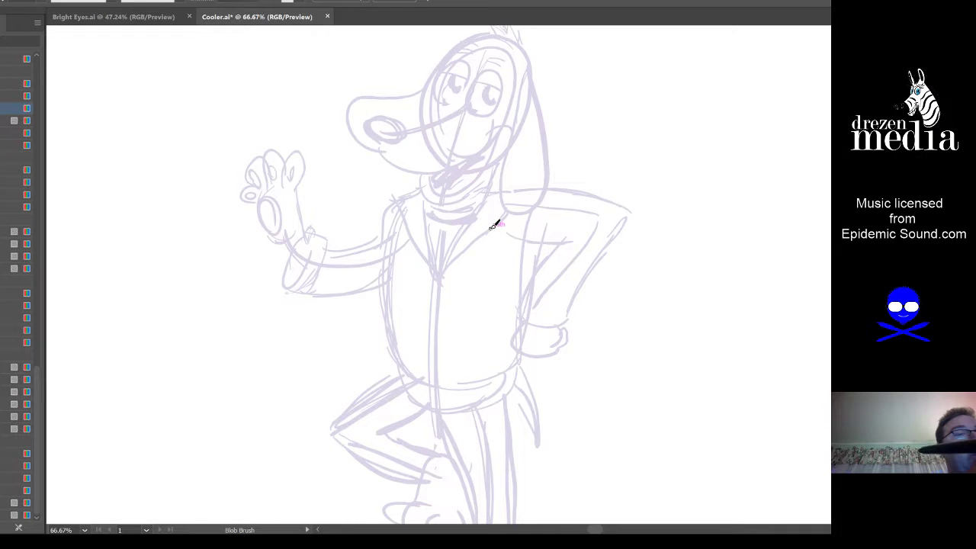
pyautogui.moveTo(483, 242); pyautogui.dragTo(459, 311)
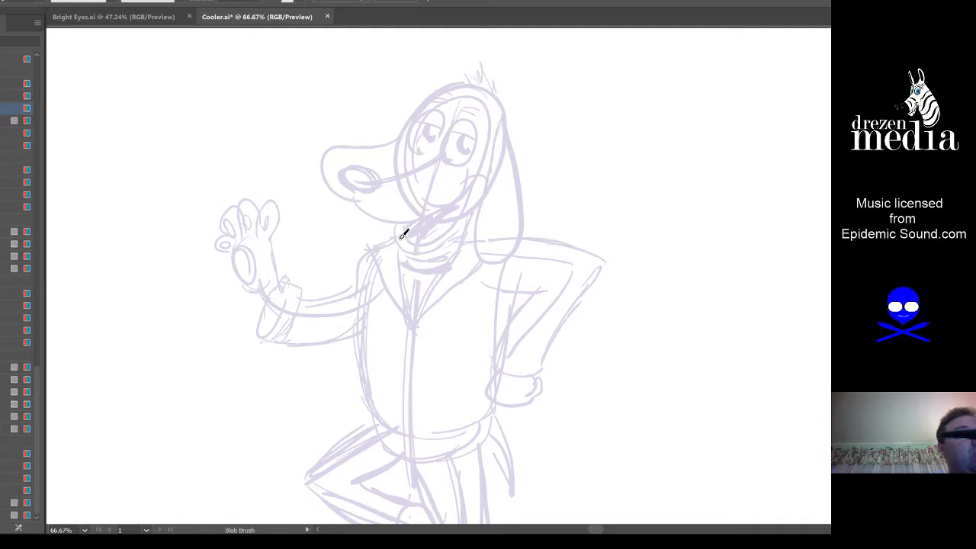
pyautogui.scroll(1, 356, 185)
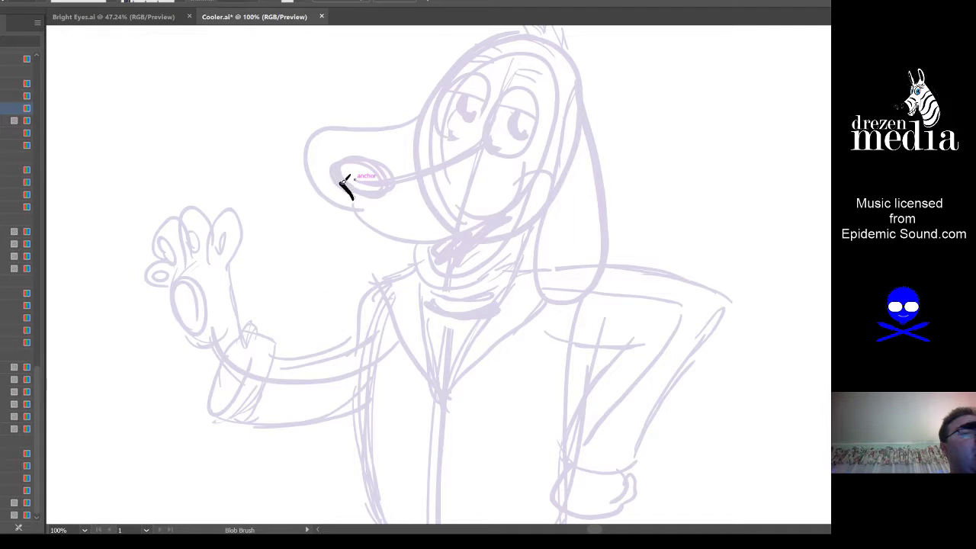
pyautogui.moveTo(345, 183)
pyautogui.mouseDown()
pyautogui.moveTo(342, 156)
pyautogui.moveTo(368, 156)
pyautogui.moveTo(391, 180)
pyautogui.moveTo(370, 206)
pyautogui.mouseUp()
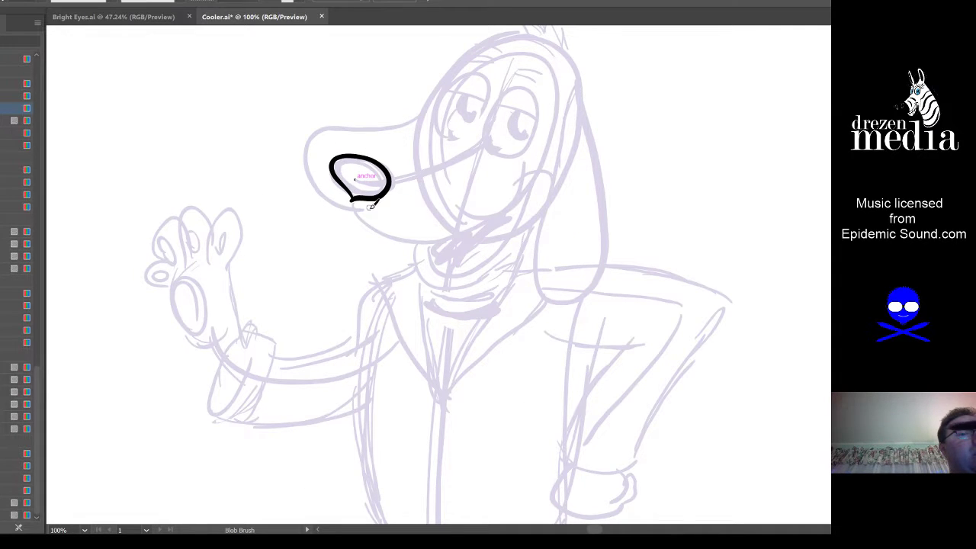
pyautogui.moveTo(485, 323); pyautogui.dragTo(453, 337)
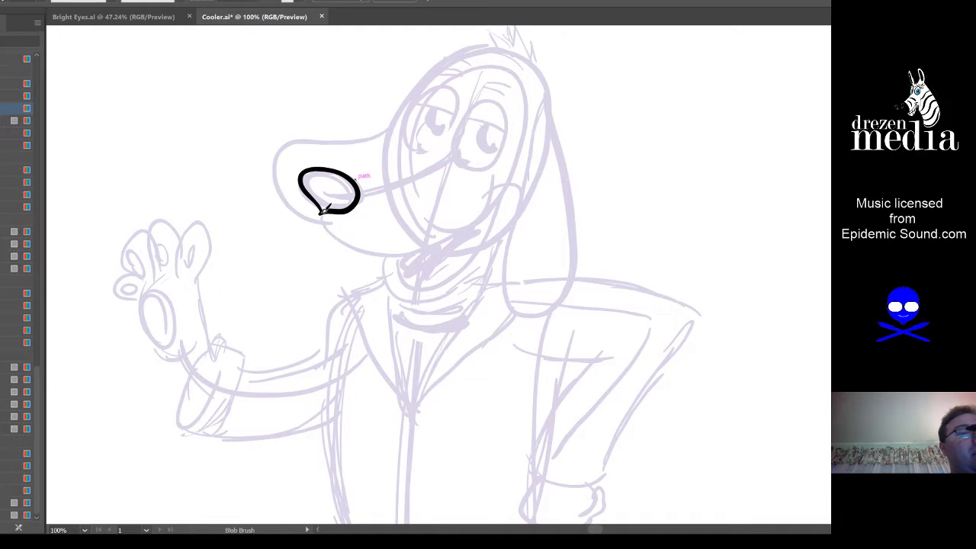
# Step: Ink the muzzle outline and the long smile line ending in a cheek crease, redrawing the smile once
pyautogui.moveTo(323, 210)
pyautogui.mouseDown()
pyautogui.moveTo(285, 212)
pyautogui.moveTo(283, 144)
pyautogui.moveTo(397, 125)
pyautogui.moveTo(283, 143)
pyautogui.moveTo(273, 206)
pyautogui.moveTo(333, 217)
pyautogui.moveTo(322, 225)
pyautogui.moveTo(391, 260)
pyautogui.moveTo(470, 233)
pyautogui.moveTo(505, 187)
pyautogui.moveTo(497, 188)
pyautogui.moveTo(512, 183)
pyautogui.moveTo(520, 200)
pyautogui.mouseUp()
pyautogui.hotkey('ctrl', 'z')
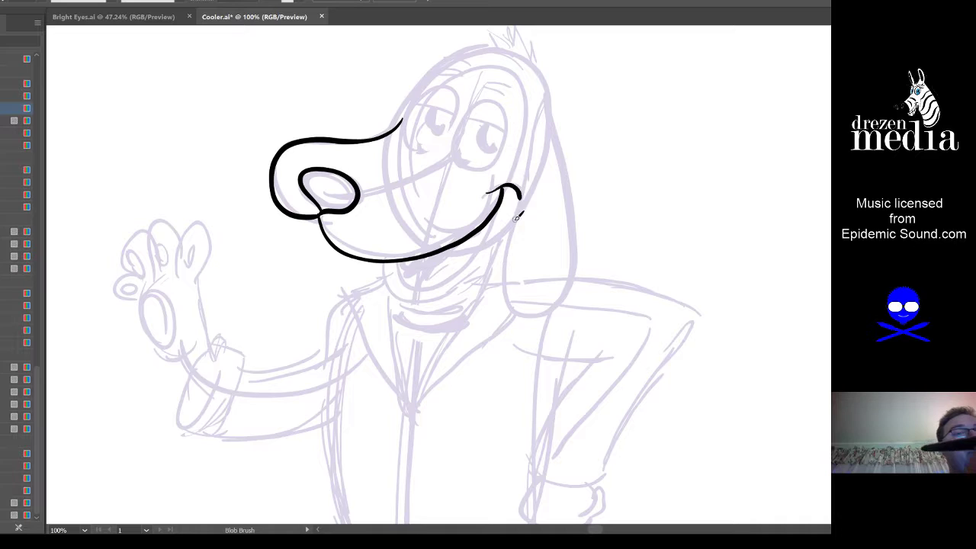
pyautogui.hotkey('ctrl', 'z')
pyautogui.hotkey('ctrl', 'z')
pyautogui.moveTo(322, 215)
pyautogui.mouseDown()
pyautogui.moveTo(357, 250)
pyautogui.moveTo(444, 249)
pyautogui.moveTo(478, 230)
pyautogui.moveTo(513, 186)
pyautogui.moveTo(489, 188)
pyautogui.moveTo(521, 202)
pyautogui.mouseUp()
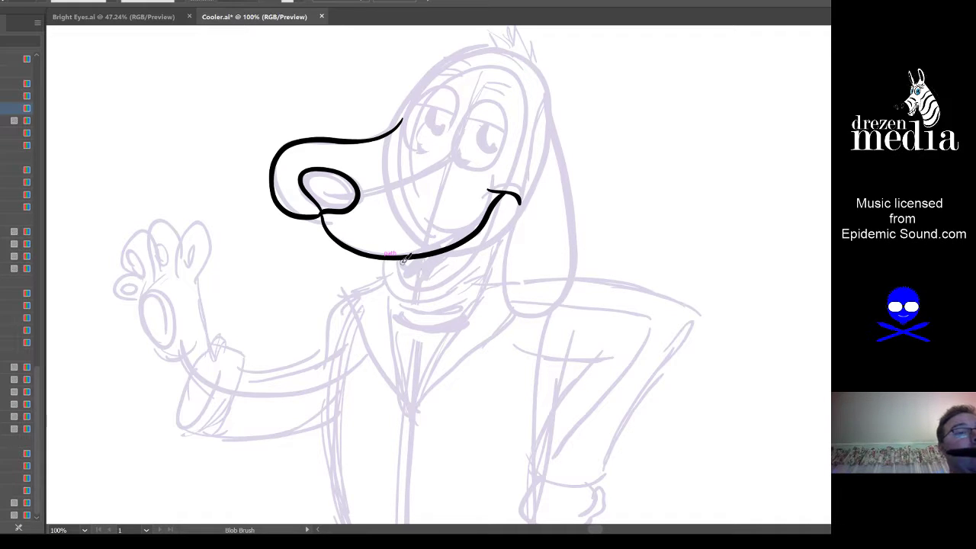
# Step: Ink the open mouth below the smile with its tongue, and add the lower jaw line around it
pyautogui.moveTo(401, 258)
pyautogui.mouseDown()
pyautogui.moveTo(416, 288)
pyautogui.moveTo(442, 286)
pyautogui.moveTo(483, 245)
pyautogui.moveTo(504, 204)
pyautogui.mouseUp()
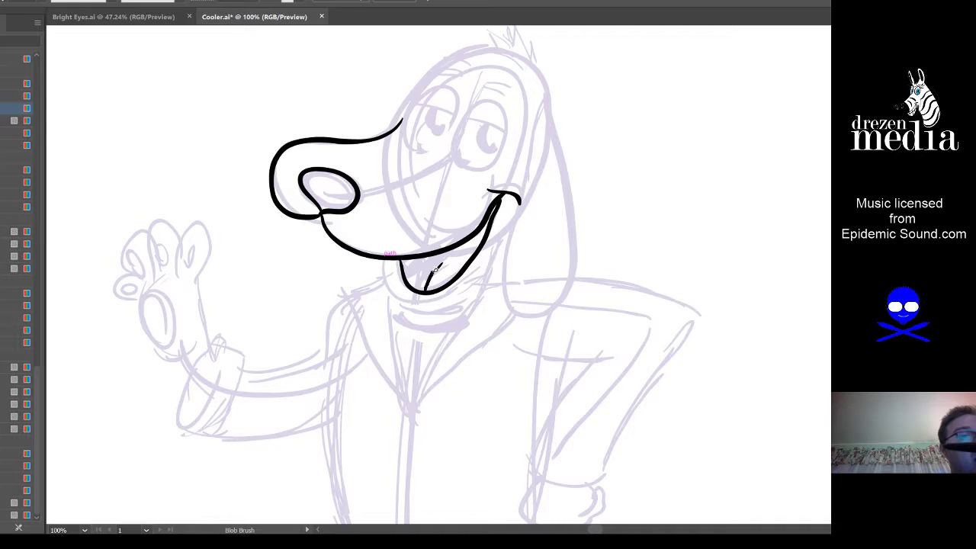
pyautogui.moveTo(438, 268); pyautogui.dragTo(469, 254)
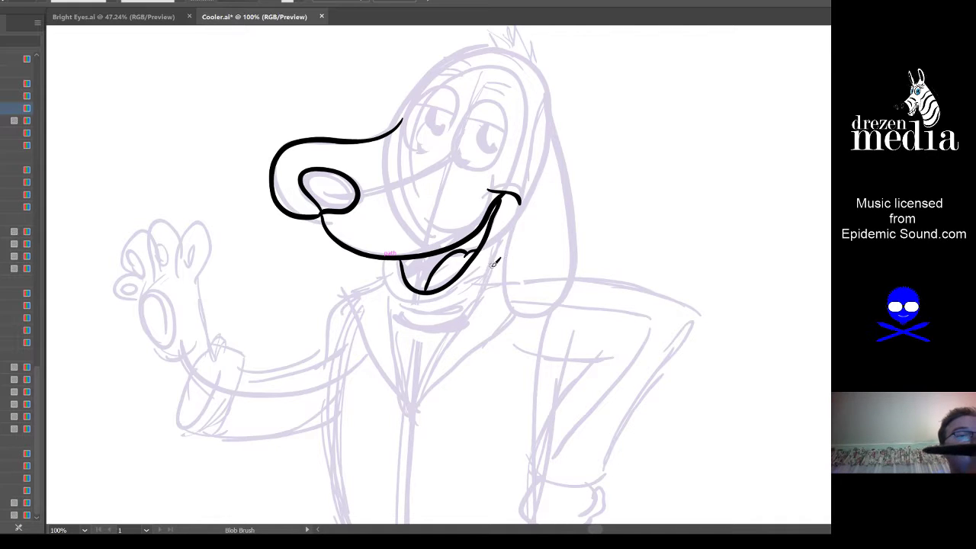
pyautogui.moveTo(495, 305); pyautogui.dragTo(465, 320)
pyautogui.moveTo(372, 265)
pyautogui.mouseDown()
pyautogui.moveTo(379, 304)
pyautogui.moveTo(405, 311)
pyautogui.moveTo(438, 297)
pyautogui.moveTo(476, 250)
pyautogui.moveTo(485, 277)
pyautogui.mouseUp()
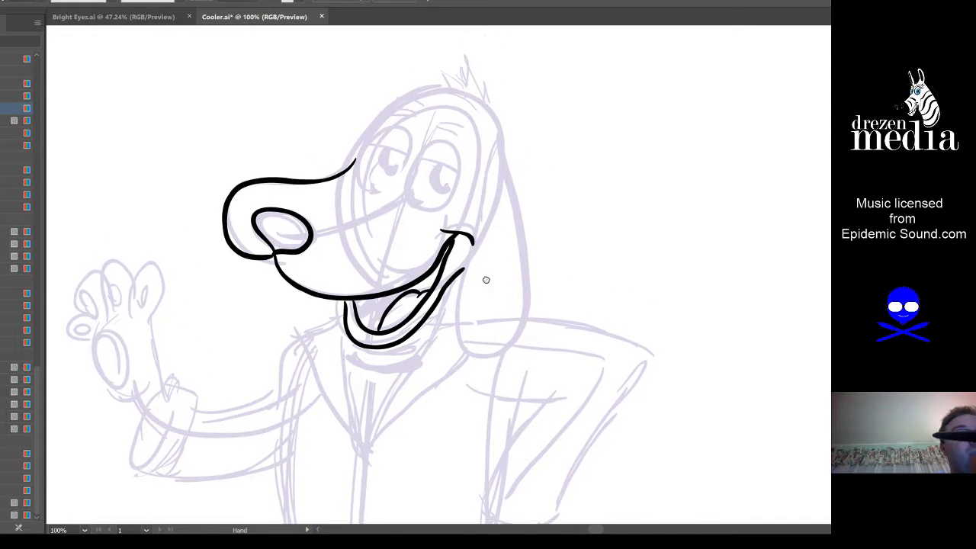
# Step: Ink the raised cheek line above the smile's corner and the long drooping ear beside it, discarding the first ear stroke
pyautogui.moveTo(499, 145)
pyautogui.mouseDown()
pyautogui.moveTo(462, 296)
pyautogui.moveTo(459, 328)
pyautogui.moveTo(477, 355)
pyautogui.mouseUp()
pyautogui.hotkey('ctrl', 'z')
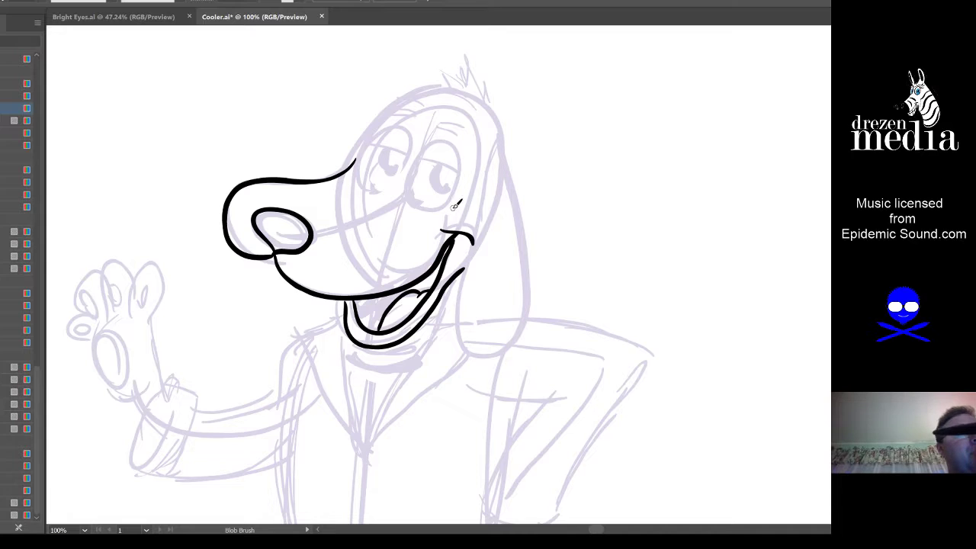
pyautogui.moveTo(454, 209)
pyautogui.mouseDown()
pyautogui.moveTo(488, 218)
pyautogui.moveTo(493, 234)
pyautogui.mouseUp()
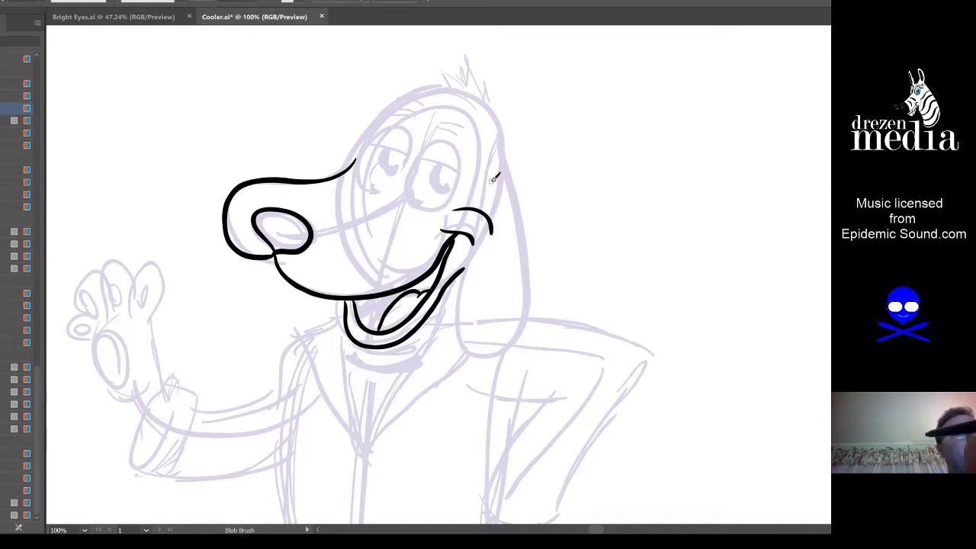
pyautogui.moveTo(489, 170)
pyautogui.mouseDown()
pyautogui.moveTo(464, 315)
pyautogui.moveTo(473, 353)
pyautogui.moveTo(509, 350)
pyautogui.moveTo(529, 309)
pyautogui.moveTo(524, 217)
pyautogui.moveTo(498, 138)
pyautogui.moveTo(490, 177)
pyautogui.mouseUp()
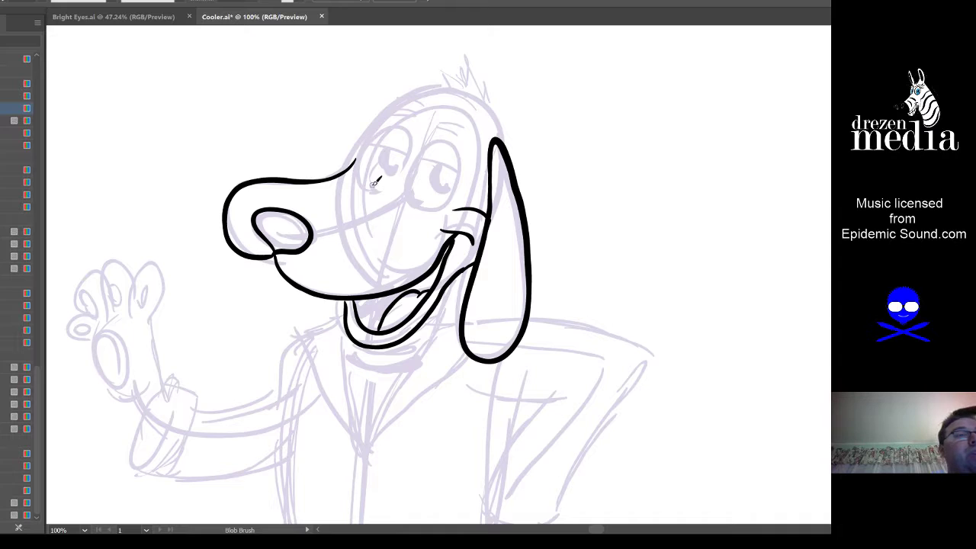
# Step: Ink both oval eyes with half-closed eyelids, irises and pupils looking to the side
pyautogui.moveTo(375, 192)
pyautogui.mouseDown()
pyautogui.moveTo(356, 173)
pyautogui.moveTo(369, 131)
pyautogui.moveTo(409, 128)
pyautogui.moveTo(401, 169)
pyautogui.moveTo(372, 191)
pyautogui.mouseUp()
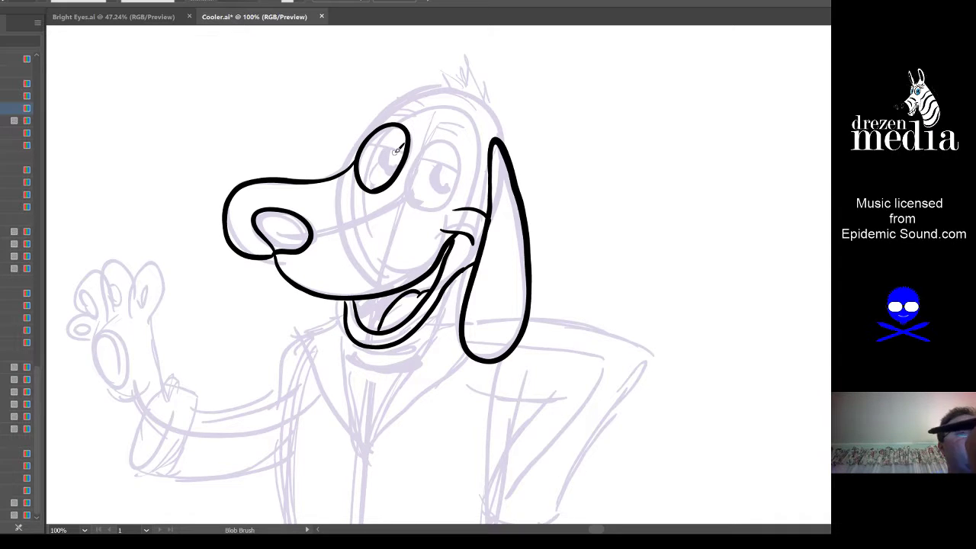
pyautogui.moveTo(424, 207)
pyautogui.mouseDown()
pyautogui.moveTo(412, 176)
pyautogui.moveTo(426, 143)
pyautogui.moveTo(454, 134)
pyautogui.moveTo(466, 153)
pyautogui.moveTo(461, 183)
pyautogui.moveTo(423, 207)
pyautogui.mouseUp()
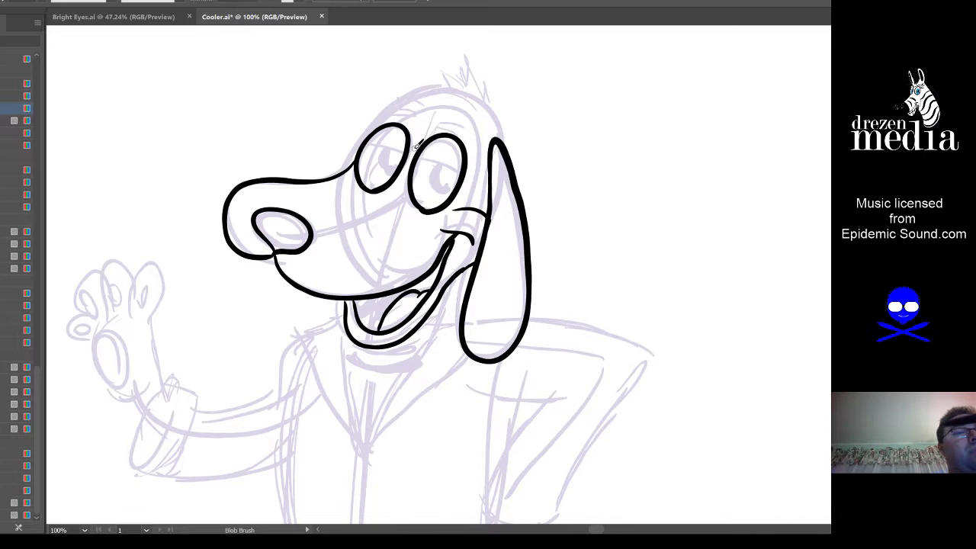
pyautogui.moveTo(357, 140)
pyautogui.mouseDown()
pyautogui.moveTo(451, 156)
pyautogui.moveTo(457, 143)
pyautogui.mouseUp()
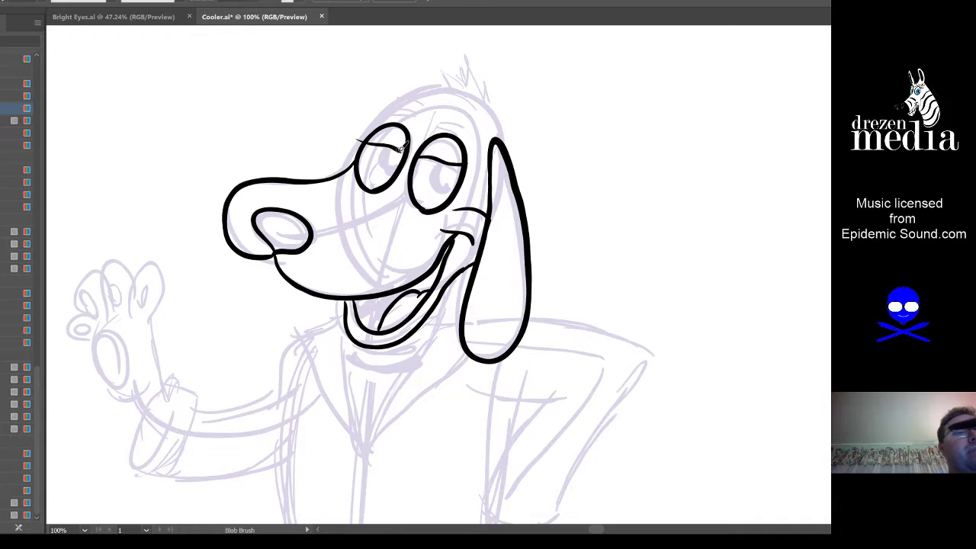
pyautogui.moveTo(391, 142)
pyautogui.mouseDown()
pyautogui.moveTo(383, 168)
pyautogui.moveTo(402, 154)
pyautogui.moveTo(441, 186)
pyautogui.moveTo(465, 169)
pyautogui.mouseUp()
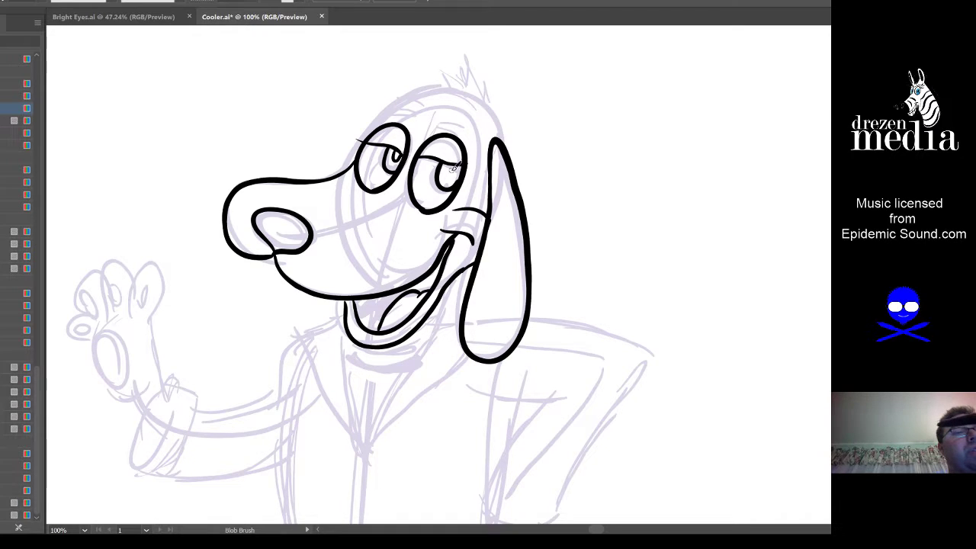
pyautogui.moveTo(450, 162); pyautogui.dragTo(458, 172)
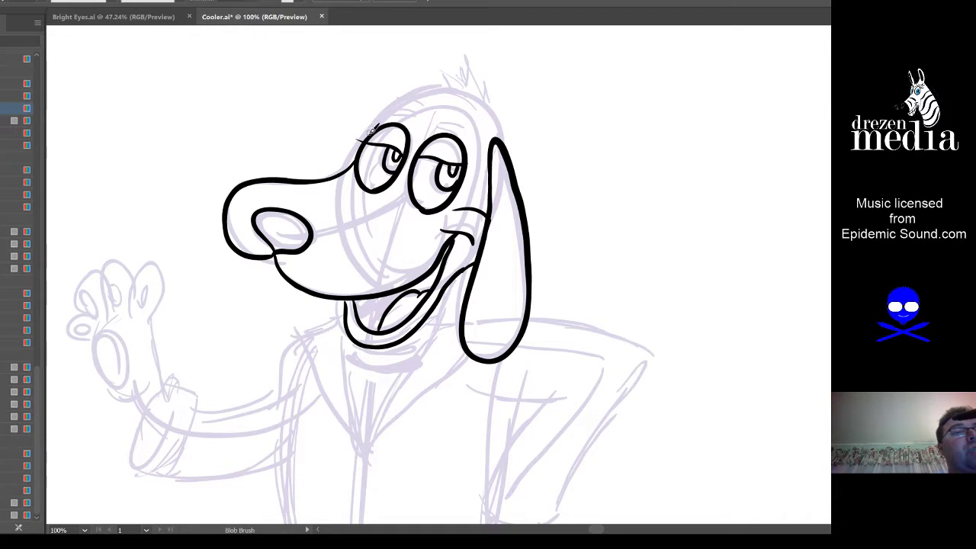
# Step: Ink the eyebrows above both eyes and the top of the head with its small hair tuft
pyautogui.moveTo(371, 131)
pyautogui.mouseDown()
pyautogui.moveTo(396, 111)
pyautogui.moveTo(465, 122)
pyautogui.moveTo(472, 135)
pyautogui.mouseUp()
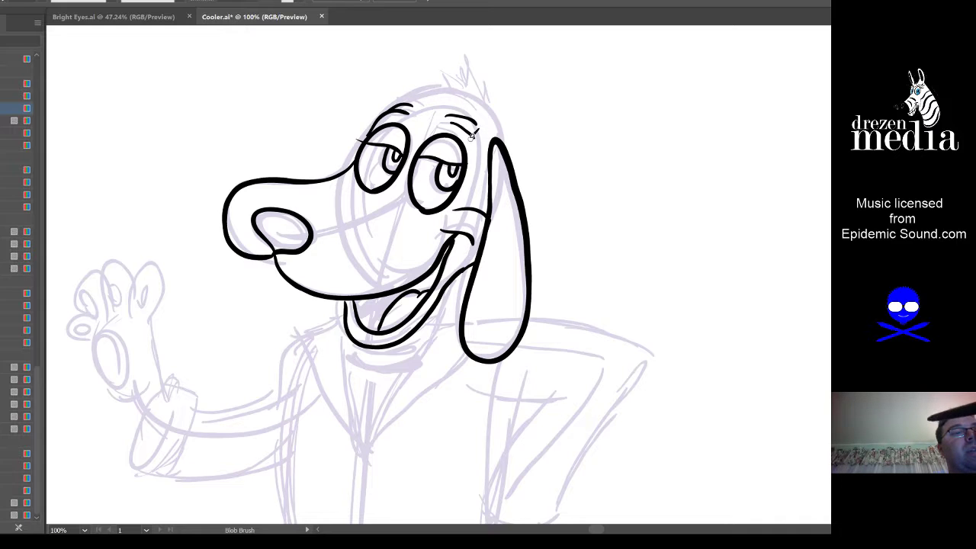
pyautogui.moveTo(413, 98)
pyautogui.mouseDown()
pyautogui.moveTo(462, 80)
pyautogui.moveTo(449, 67)
pyautogui.moveTo(470, 80)
pyautogui.moveTo(485, 48)
pyautogui.moveTo(473, 55)
pyautogui.moveTo(480, 79)
pyautogui.moveTo(493, 66)
pyautogui.moveTo(503, 141)
pyautogui.mouseUp()
# Step: Ink the jacket's front edge from the jaw down to the waist and its curved hem, undoing the side line
pyautogui.moveTo(563, 301); pyautogui.dragTo(580, 137)
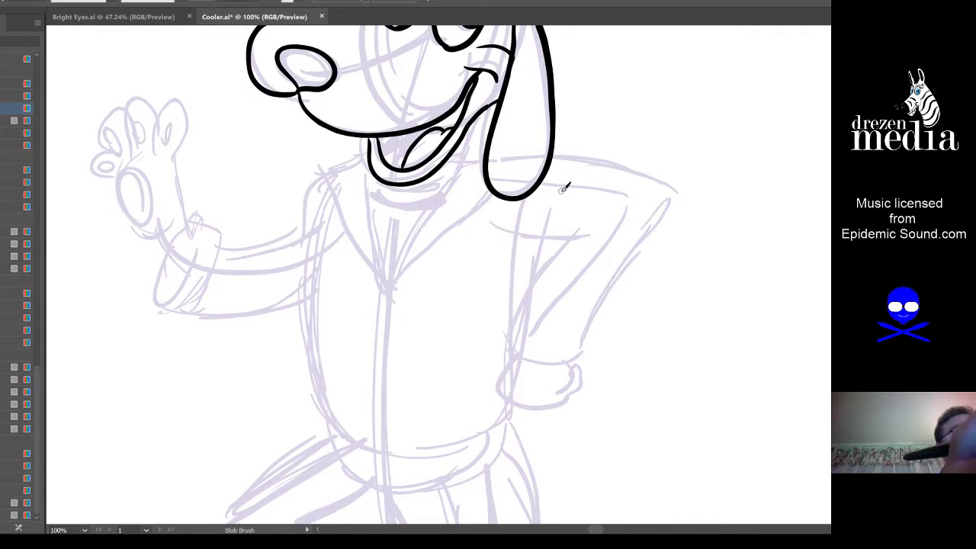
pyautogui.scroll(1, 569, 189)
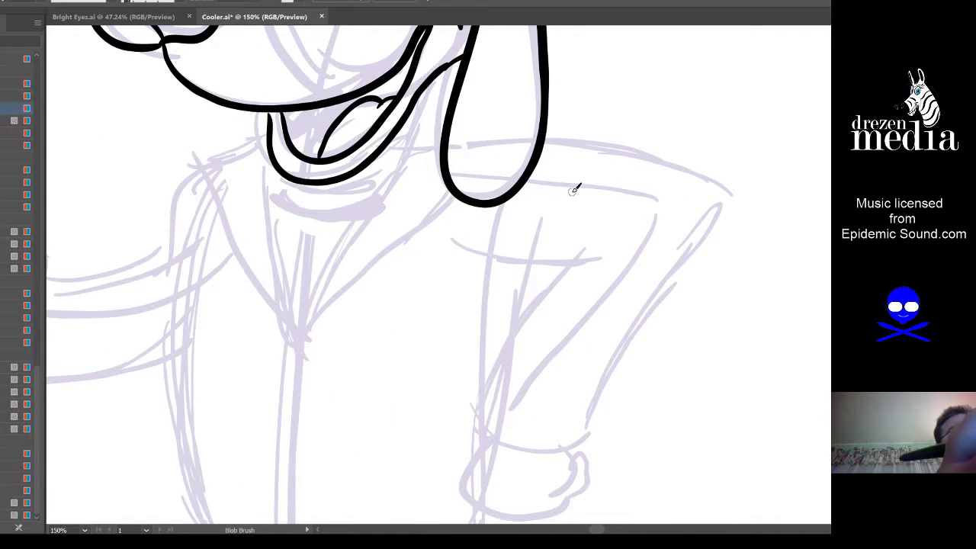
pyautogui.scroll(-1, 572, 190)
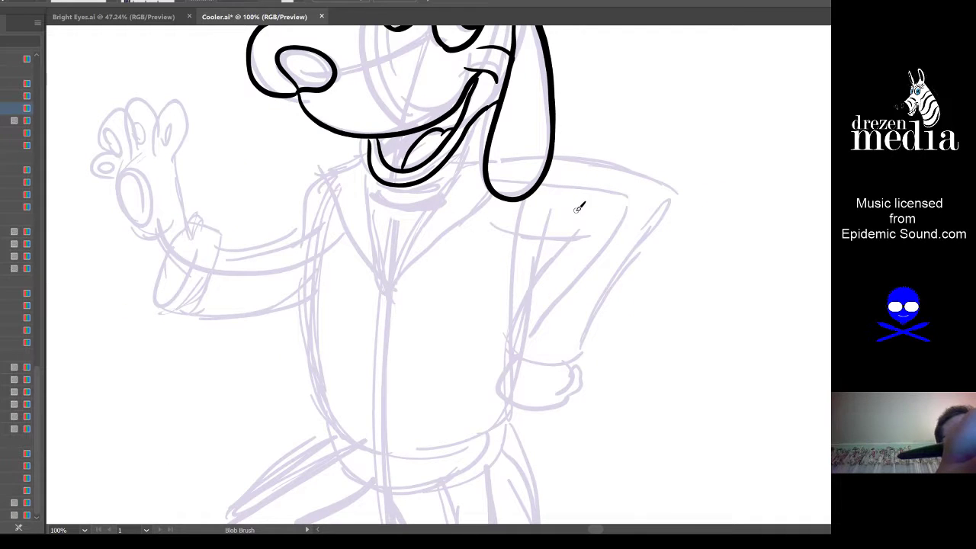
pyautogui.scroll(-1, 575, 216)
pyautogui.moveTo(588, 279); pyautogui.dragTo(562, 267)
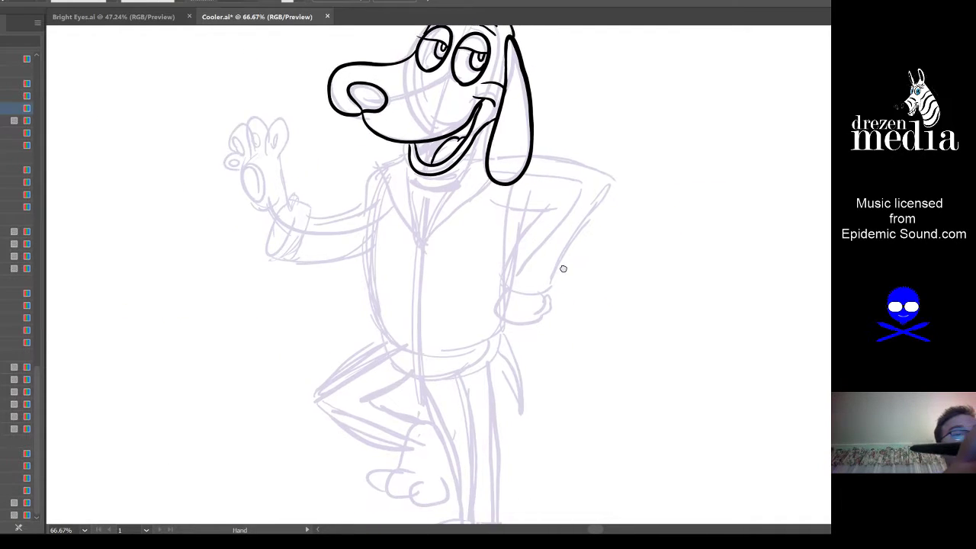
pyautogui.moveTo(412, 165)
pyautogui.mouseDown()
pyautogui.moveTo(424, 348)
pyautogui.moveTo(488, 345)
pyautogui.moveTo(517, 327)
pyautogui.moveTo(515, 263)
pyautogui.moveTo(536, 162)
pyautogui.mouseUp()
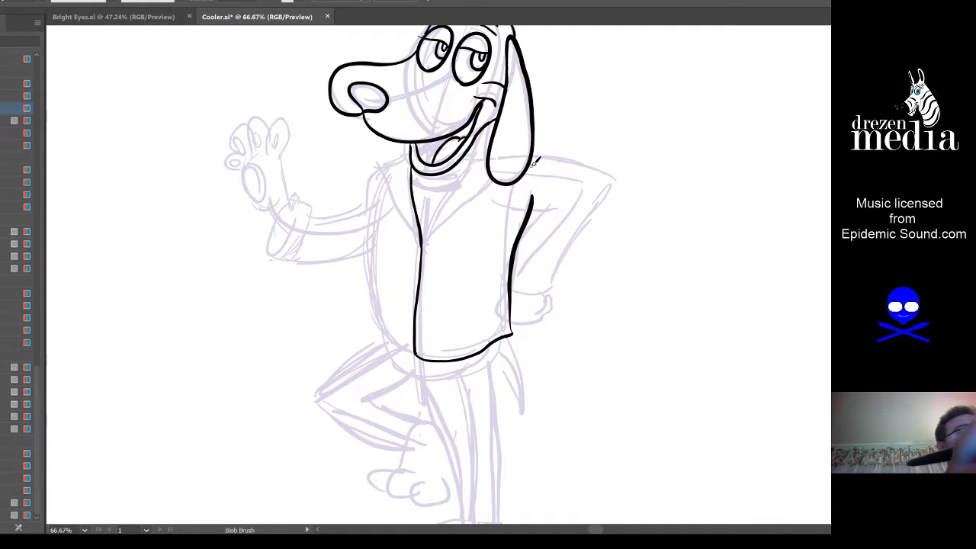
pyautogui.hotkey('ctrl', 'z')
# Step: Ink the hand resting on the hip with its thumb, and close the wrist with the sleeve's cuff line
pyautogui.moveTo(512, 288)
pyautogui.mouseDown()
pyautogui.moveTo(500, 310)
pyautogui.moveTo(527, 321)
pyautogui.moveTo(551, 304)
pyautogui.moveTo(553, 316)
pyautogui.moveTo(561, 298)
pyautogui.mouseUp()
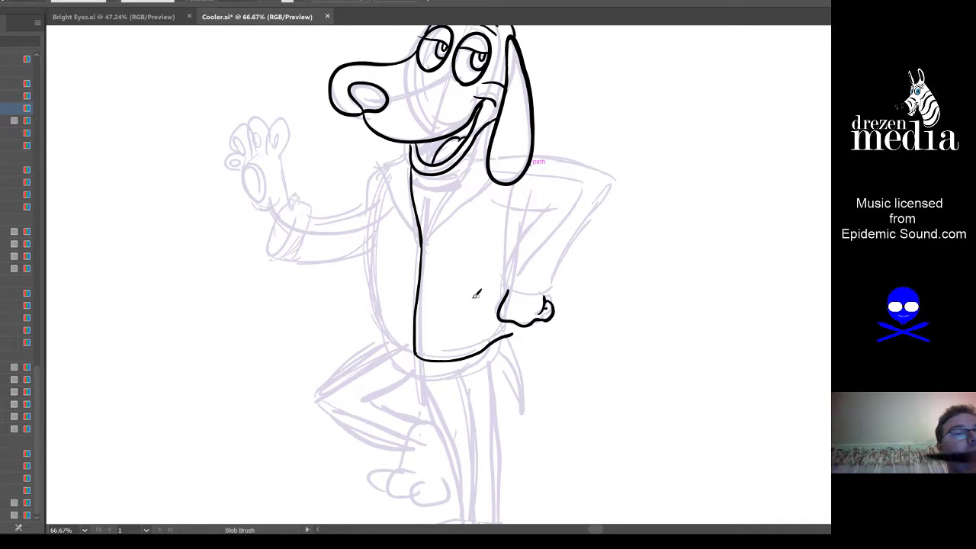
pyautogui.moveTo(305, 338)
pyautogui.mouseDown()
pyautogui.moveTo(734, 326)
pyautogui.moveTo(288, 327)
pyautogui.moveTo(220, 361)
pyautogui.mouseUp()
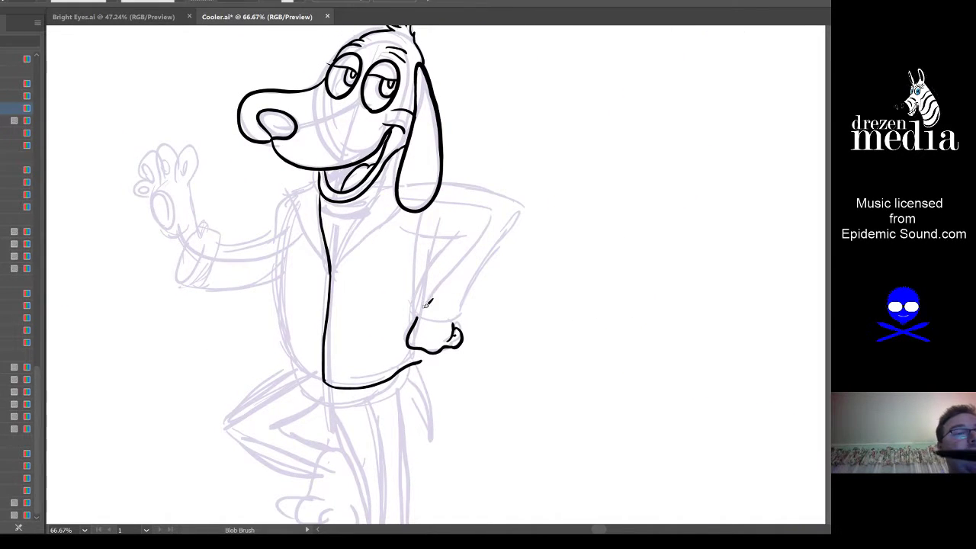
pyautogui.moveTo(429, 310)
pyautogui.mouseDown()
pyautogui.moveTo(734, 305)
pyautogui.moveTo(436, 287)
pyautogui.moveTo(428, 305)
pyautogui.moveTo(445, 308)
pyautogui.mouseUp()
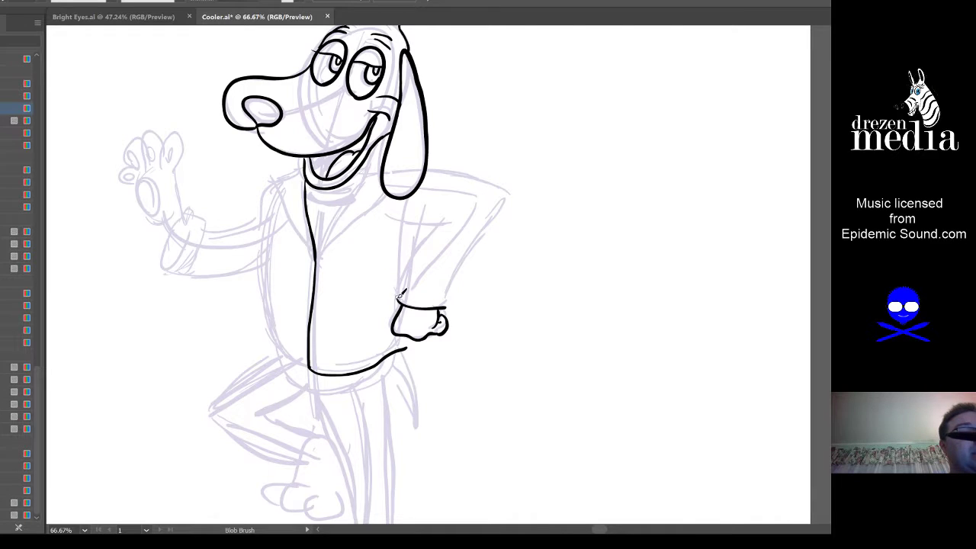
# Step: Ink the bent sleeve of the hip arm: inner and outer forearm edges, underarm fold, and shoulder line to a rounded elbow
pyautogui.moveTo(398, 299)
pyautogui.mouseDown()
pyautogui.moveTo(397, 274)
pyautogui.moveTo(450, 211)
pyautogui.mouseUp()
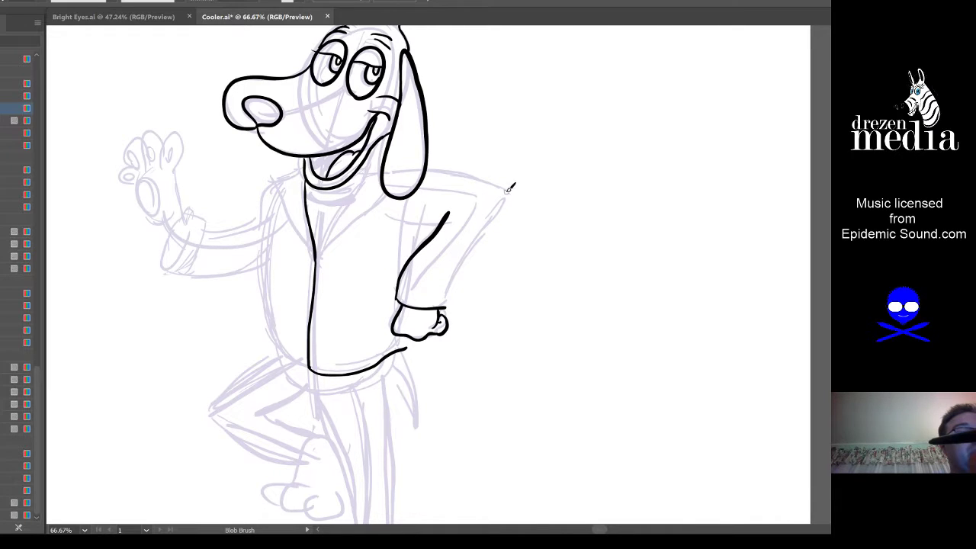
pyautogui.moveTo(506, 191); pyautogui.dragTo(444, 307)
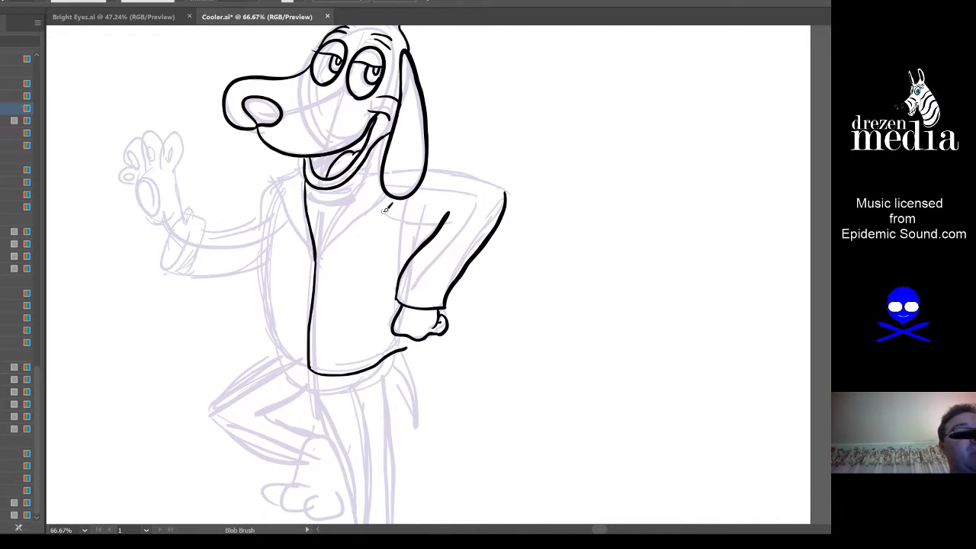
pyautogui.moveTo(383, 212); pyautogui.dragTo(446, 224)
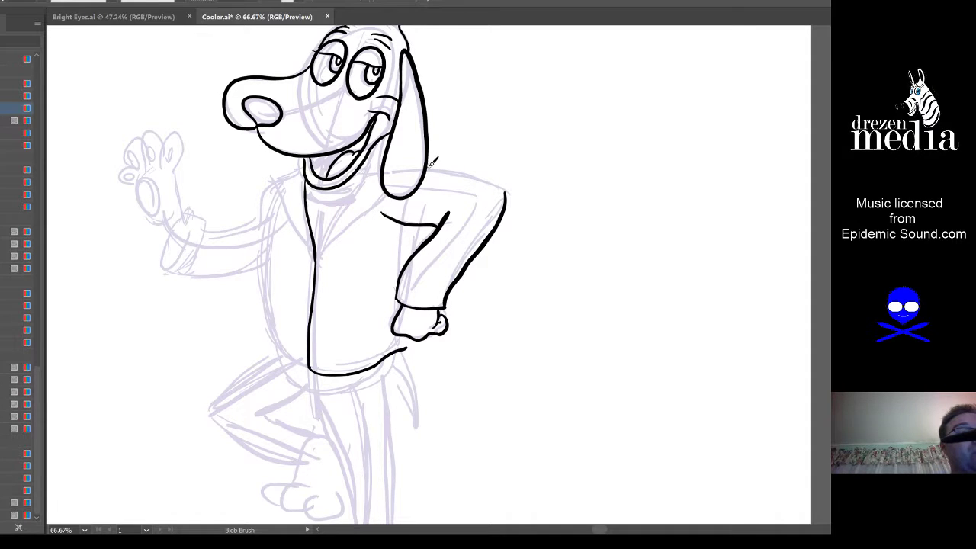
pyautogui.moveTo(430, 169)
pyautogui.mouseDown()
pyautogui.moveTo(494, 178)
pyautogui.moveTo(506, 196)
pyautogui.mouseUp()
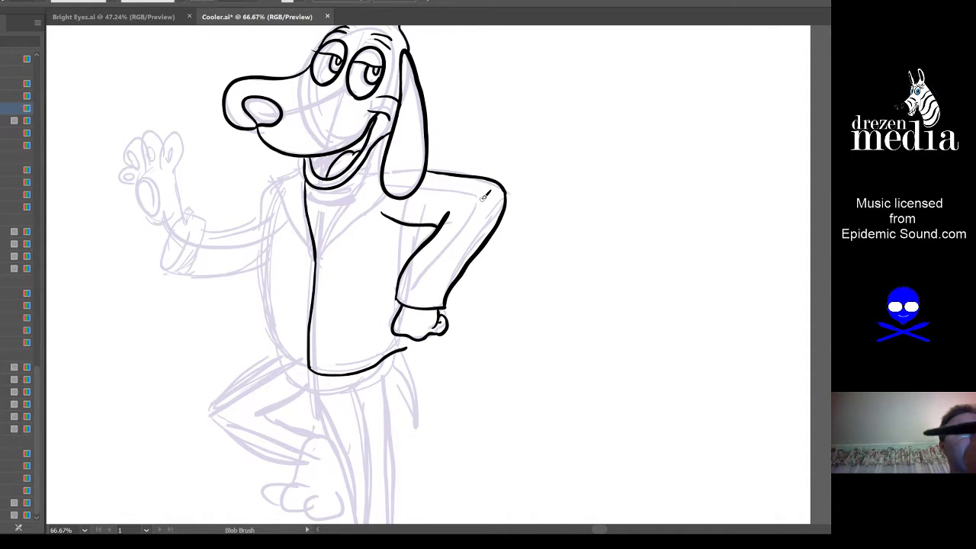
pyautogui.press('space')
pyautogui.moveTo(519, 240); pyautogui.dragTo(547, 242)
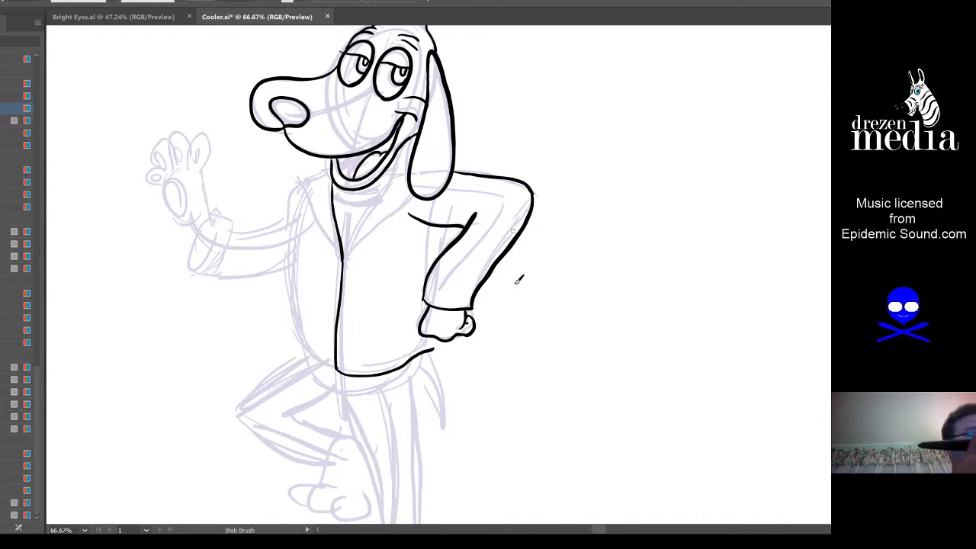
# Step: Ink the jacket's side edge behind the hip arm, close its hem corner, and ink the hem of the other front panel
pyautogui.press('space')
pyautogui.moveTo(518, 280)
pyautogui.mouseDown()
pyautogui.moveTo(544, 301)
pyautogui.moveTo(542, 337)
pyautogui.moveTo(555, 303)
pyautogui.mouseUp()
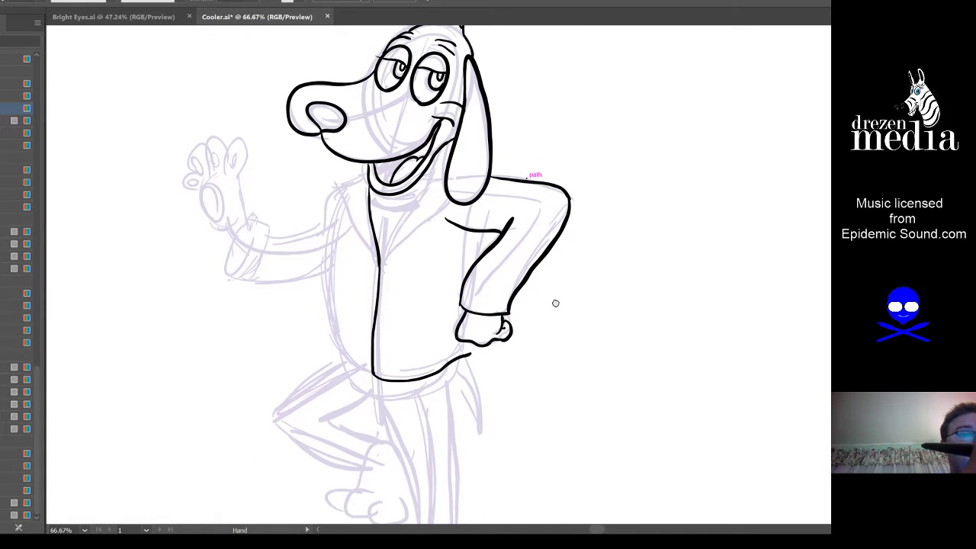
pyautogui.moveTo(471, 226); pyautogui.dragTo(462, 304)
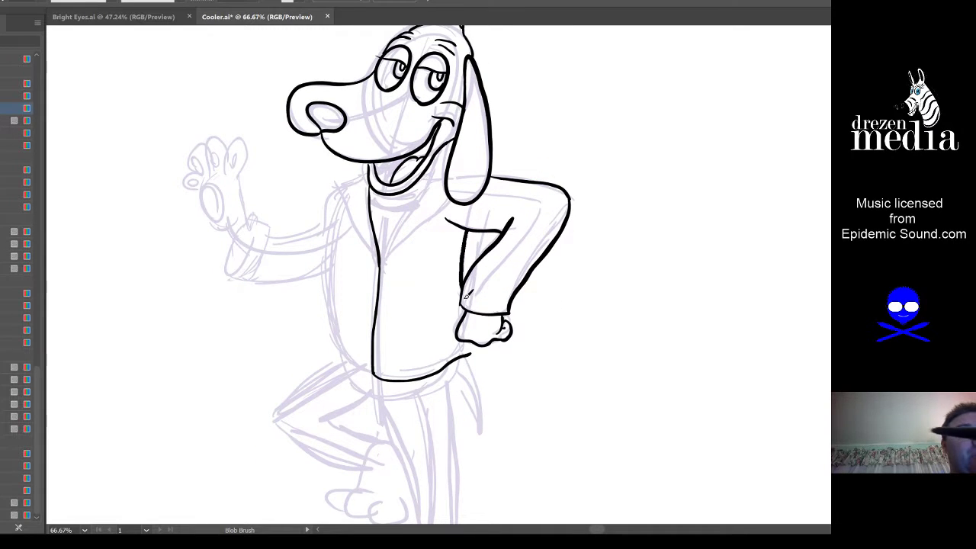
pyautogui.moveTo(470, 343); pyautogui.dragTo(466, 354)
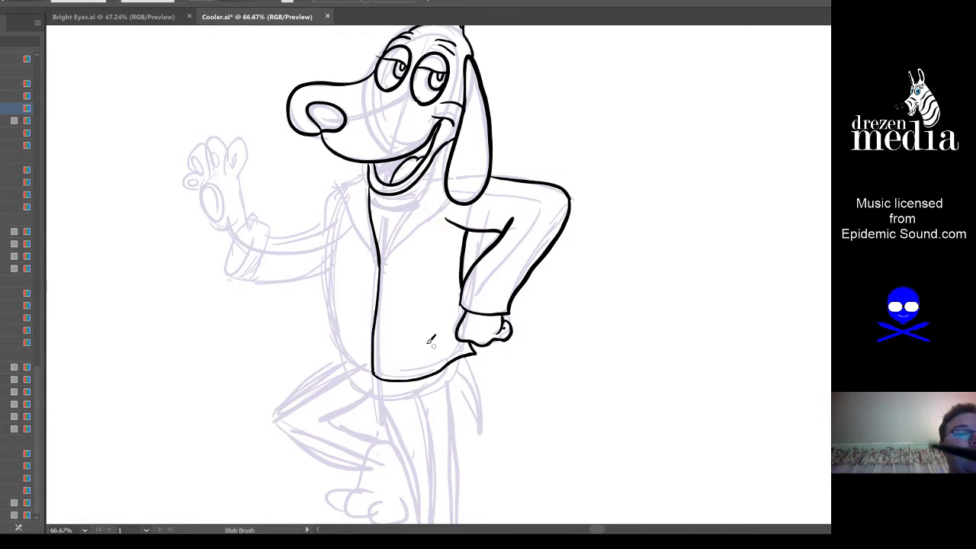
pyautogui.moveTo(374, 367)
pyautogui.mouseDown()
pyautogui.moveTo(331, 343)
pyautogui.moveTo(374, 373)
pyautogui.mouseUp()
pyautogui.hotkey('ctrl', 'z')
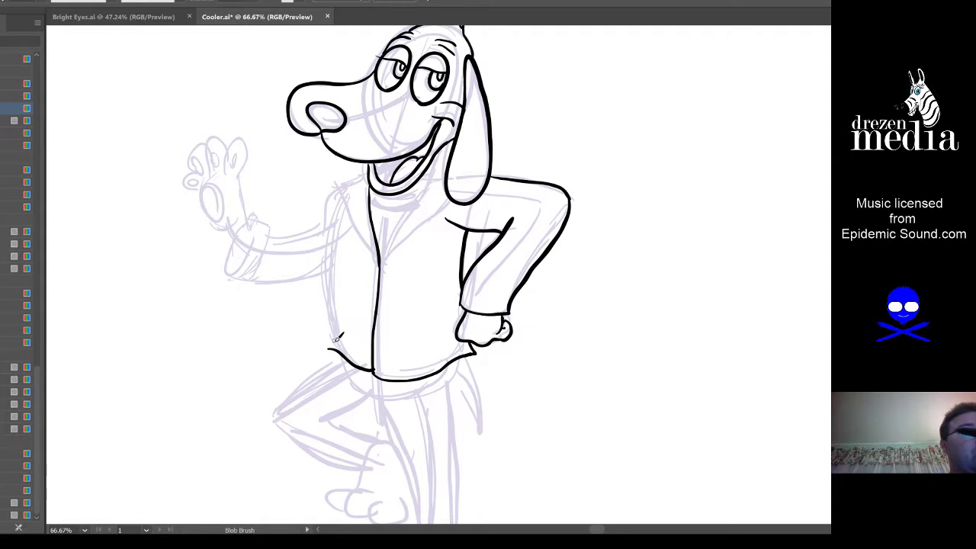
# Step: Ink the jacket's side edge below the waving arm, both pointed collar lapels, and the curved neckline under the chin
pyautogui.moveTo(334, 341)
pyautogui.mouseDown()
pyautogui.moveTo(328, 237)
pyautogui.moveTo(353, 180)
pyautogui.moveTo(350, 207)
pyautogui.moveTo(374, 254)
pyautogui.moveTo(399, 252)
pyautogui.moveTo(385, 263)
pyautogui.moveTo(446, 202)
pyautogui.moveTo(435, 174)
pyautogui.mouseUp()
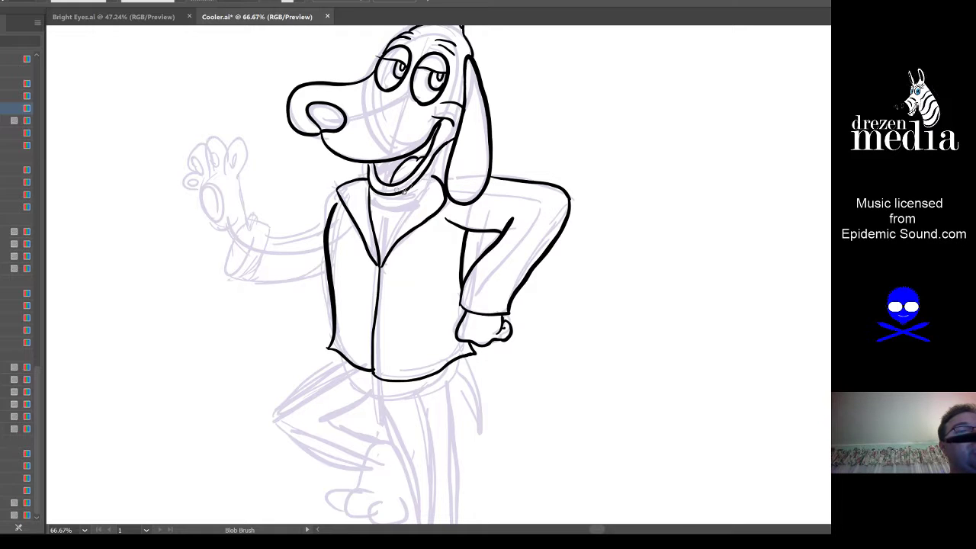
pyautogui.moveTo(377, 189)
pyautogui.mouseDown()
pyautogui.moveTo(402, 206)
pyautogui.moveTo(431, 180)
pyautogui.moveTo(379, 266)
pyautogui.mouseUp()
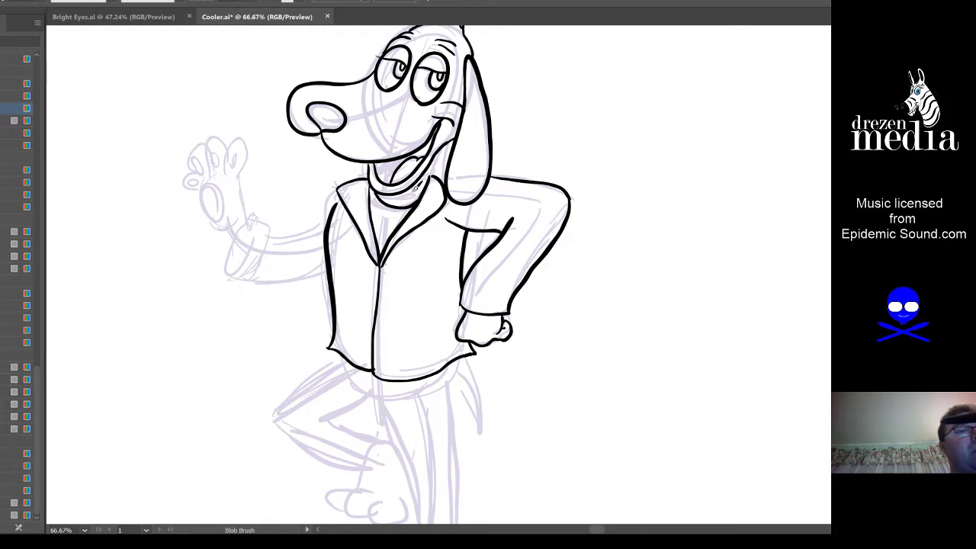
pyautogui.moveTo(422, 188); pyautogui.dragTo(395, 195)
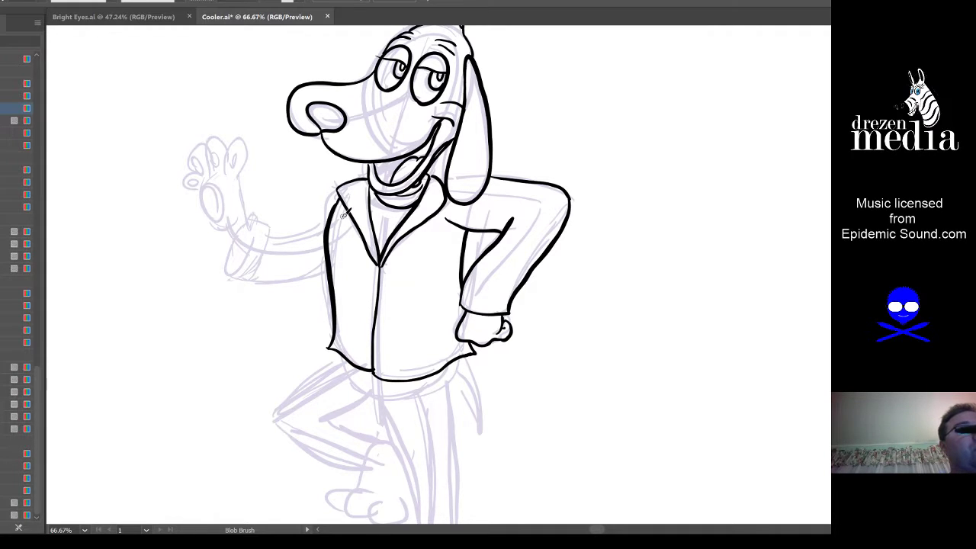
# Step: Ink the waving arm's shoulder and upper sleeve line, the oval cuff opening, the wrist, and the large palm pad
pyautogui.moveTo(276, 231)
pyautogui.mouseDown()
pyautogui.moveTo(316, 237)
pyautogui.moveTo(303, 234)
pyautogui.moveTo(317, 230)
pyautogui.moveTo(343, 184)
pyautogui.mouseUp()
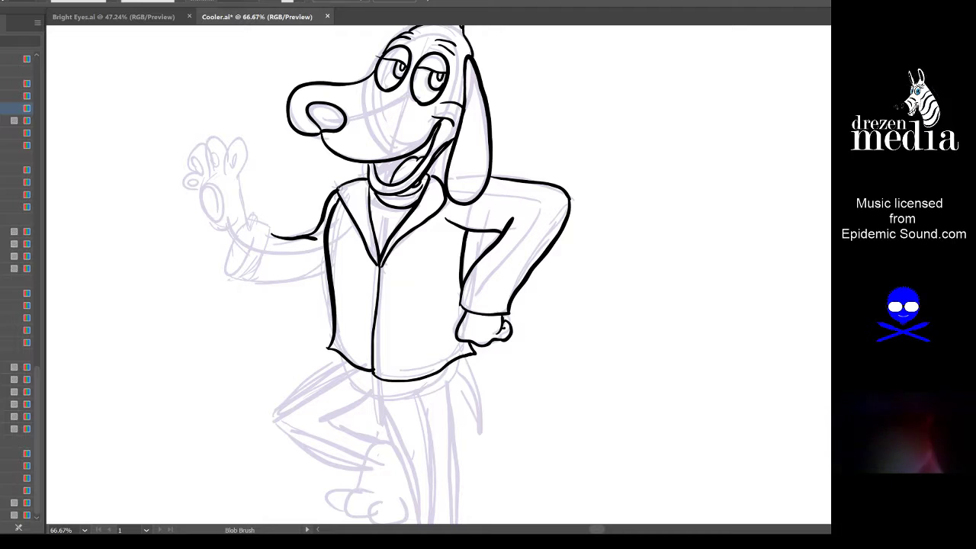
pyautogui.press('space')
pyautogui.moveTo(452, 330); pyautogui.dragTo(471, 327)
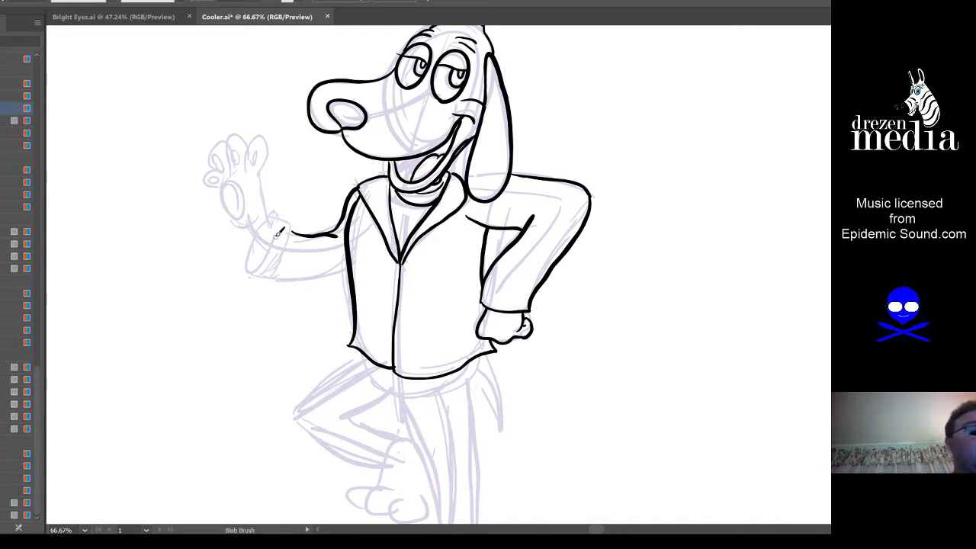
pyautogui.moveTo(261, 240)
pyautogui.mouseDown()
pyautogui.moveTo(272, 279)
pyautogui.moveTo(294, 218)
pyautogui.moveTo(279, 287)
pyautogui.moveTo(255, 267)
pyautogui.moveTo(257, 240)
pyautogui.moveTo(271, 247)
pyautogui.moveTo(257, 231)
pyautogui.moveTo(287, 227)
pyautogui.moveTo(223, 200)
pyautogui.moveTo(228, 171)
pyautogui.moveTo(241, 218)
pyautogui.mouseUp()
pyautogui.hotkey('ctrl', 'z')
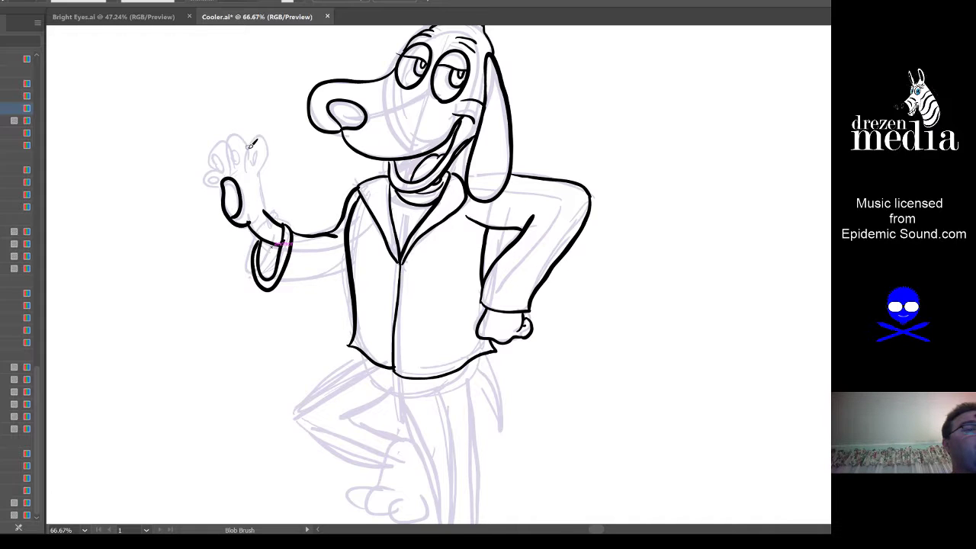
# Step: Ink the waving hand's fingers with their small pads, redrawing the finger nearest the face and the back of the hand
pyautogui.moveTo(247, 160)
pyautogui.mouseDown()
pyautogui.moveTo(267, 144)
pyautogui.moveTo(266, 210)
pyautogui.mouseUp()
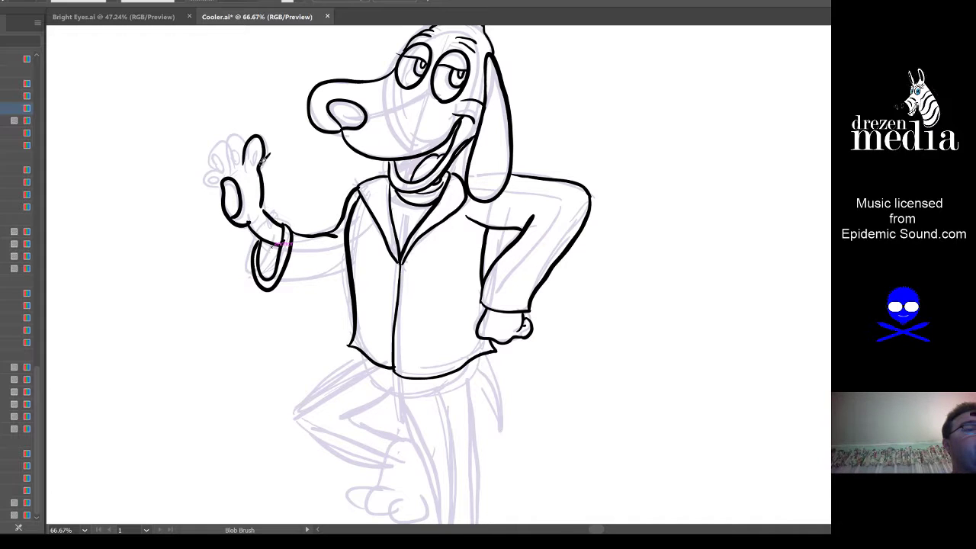
pyautogui.hotkey('ctrl', 'z')
pyautogui.moveTo(245, 165)
pyautogui.mouseDown()
pyautogui.moveTo(266, 136)
pyautogui.moveTo(262, 211)
pyautogui.mouseUp()
pyautogui.hotkey('ctrl', 'z')
pyautogui.hotkey('ctrl', 'z')
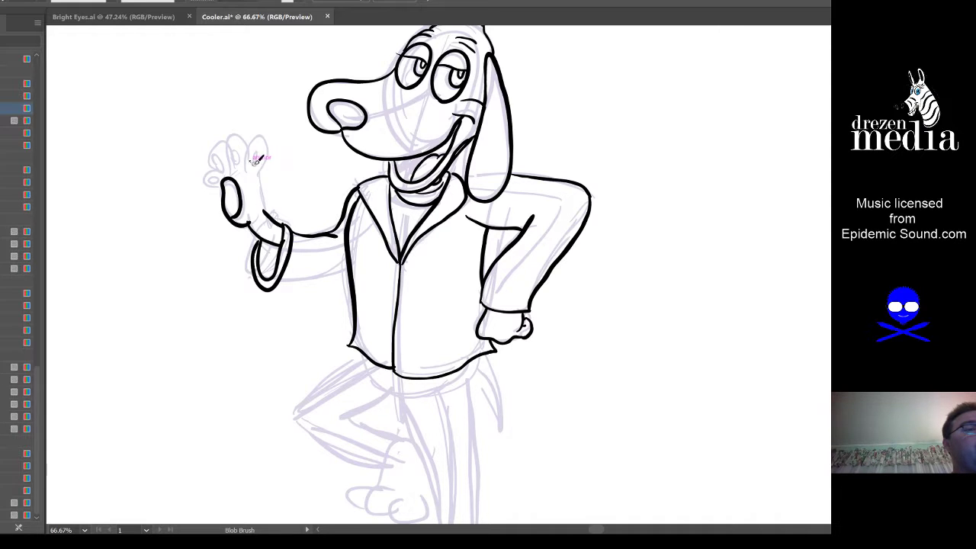
pyautogui.moveTo(251, 169)
pyautogui.mouseDown()
pyautogui.moveTo(246, 147)
pyautogui.moveTo(269, 146)
pyautogui.moveTo(261, 210)
pyautogui.mouseUp()
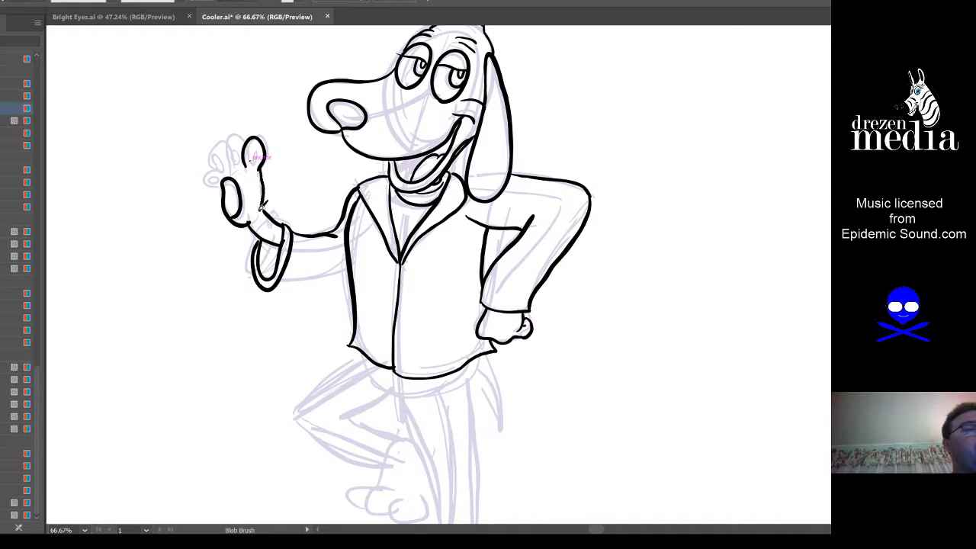
pyautogui.moveTo(251, 161)
pyautogui.mouseDown()
pyautogui.moveTo(236, 170)
pyautogui.moveTo(216, 137)
pyautogui.moveTo(218, 164)
pyautogui.moveTo(223, 155)
pyautogui.moveTo(244, 171)
pyautogui.moveTo(202, 170)
pyautogui.moveTo(229, 182)
pyautogui.moveTo(243, 163)
pyautogui.mouseUp()
pyautogui.hotkey('ctrl', 'z')
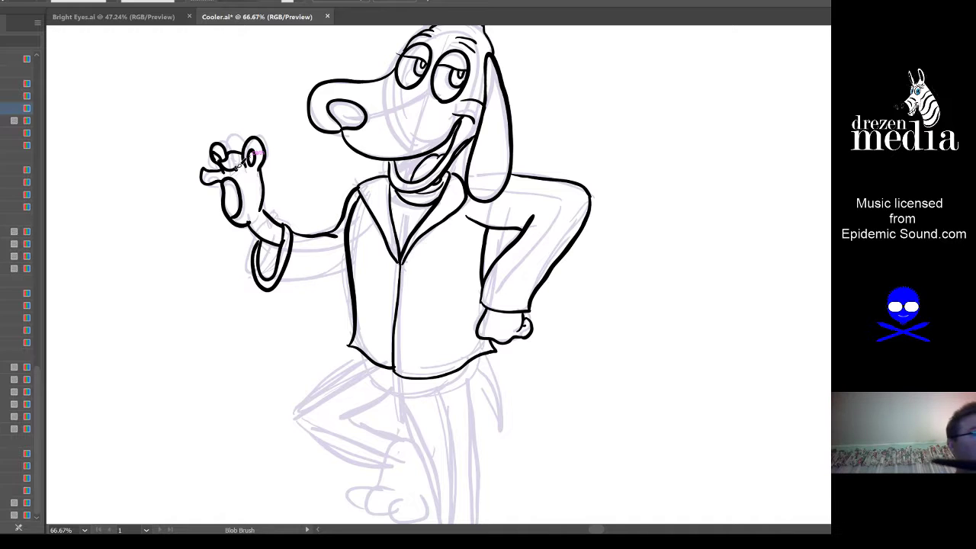
# Step: Ink the underside of the waving arm's sleeve from the cuff to the jacket, replacing the first stroke
pyautogui.press('space')
pyautogui.moveTo(436, 344); pyautogui.dragTo(411, 330)
pyautogui.moveTo(240, 279); pyautogui.dragTo(291, 264)
pyautogui.hotkey('ctrl', 'z')
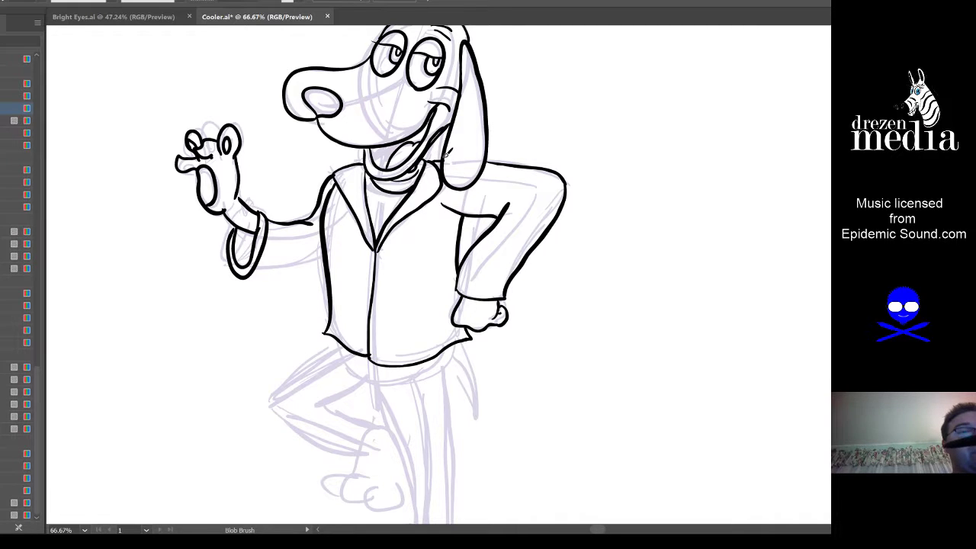
pyautogui.moveTo(256, 272); pyautogui.dragTo(322, 249)
# Step: Ink both sides of the standing leg and the pointed tail hanging behind it below the jacket hem
pyautogui.scroll(-5, 509, 259)
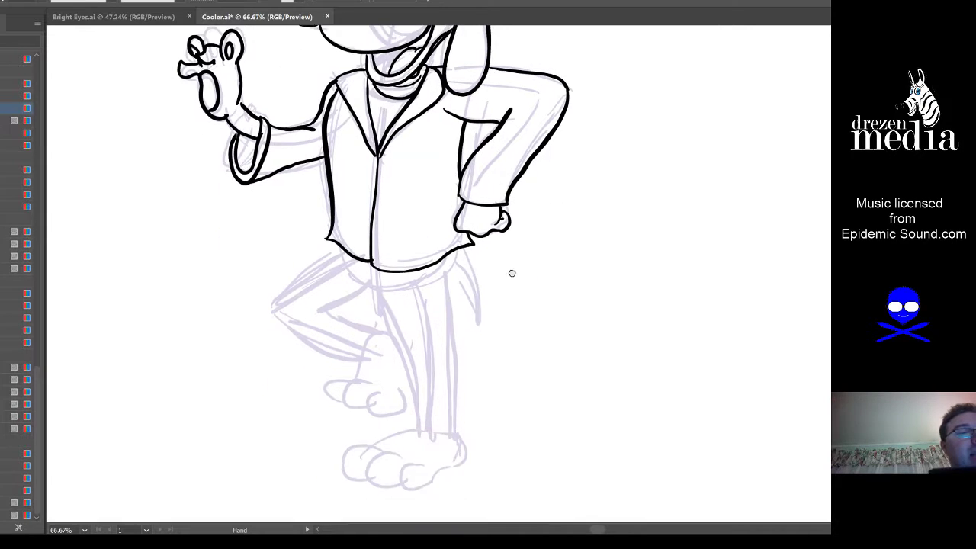
pyautogui.moveTo(374, 265)
pyautogui.mouseDown()
pyautogui.moveTo(413, 361)
pyautogui.moveTo(420, 413)
pyautogui.moveTo(451, 371)
pyautogui.moveTo(446, 263)
pyautogui.mouseUp()
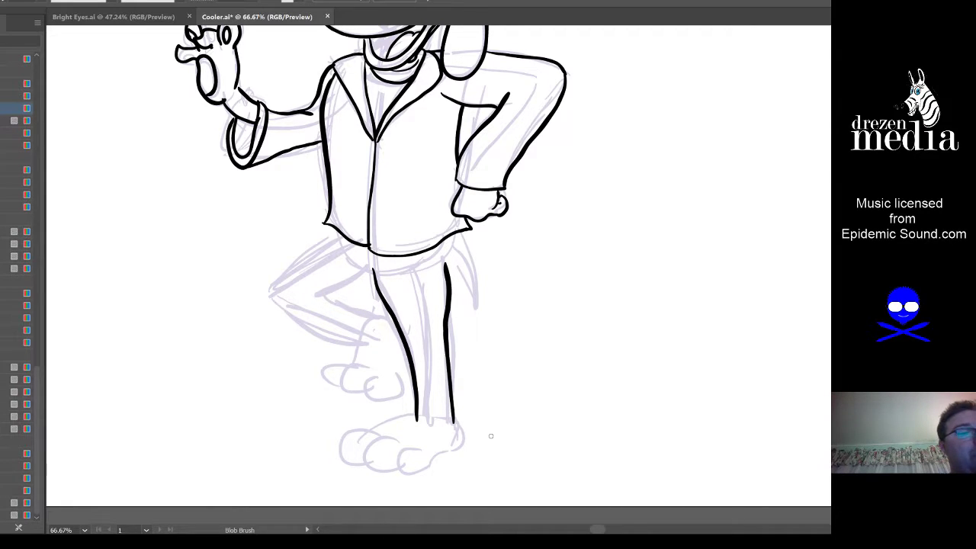
pyautogui.moveTo(507, 344); pyautogui.dragTo(488, 303)
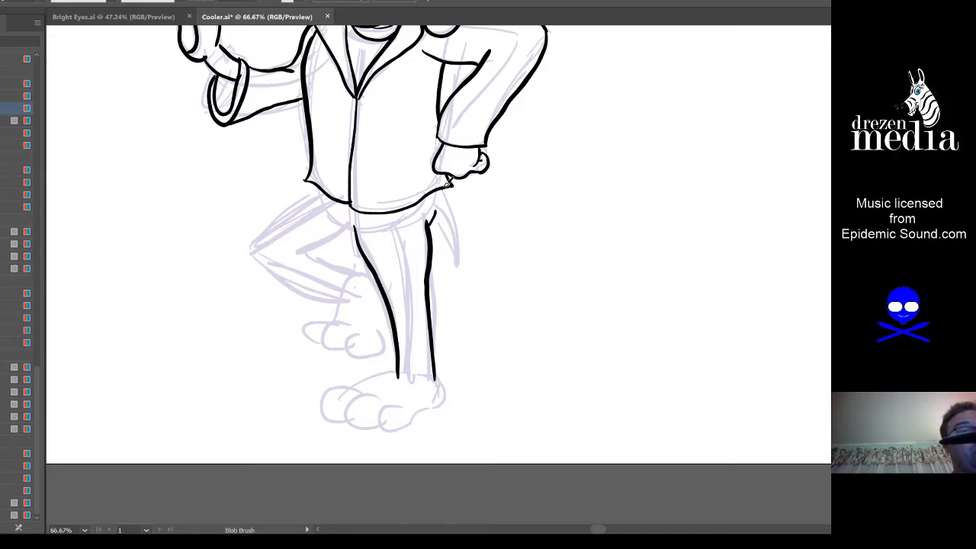
pyautogui.moveTo(449, 182)
pyautogui.mouseDown()
pyautogui.moveTo(454, 252)
pyautogui.moveTo(439, 267)
pyautogui.moveTo(439, 290)
pyautogui.mouseUp()
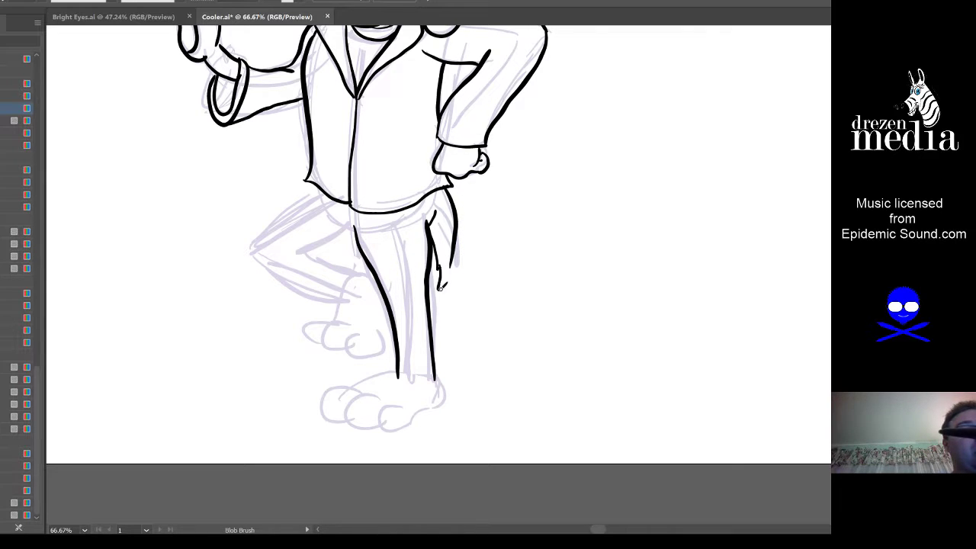
pyautogui.moveTo(464, 200); pyautogui.dragTo(471, 187)
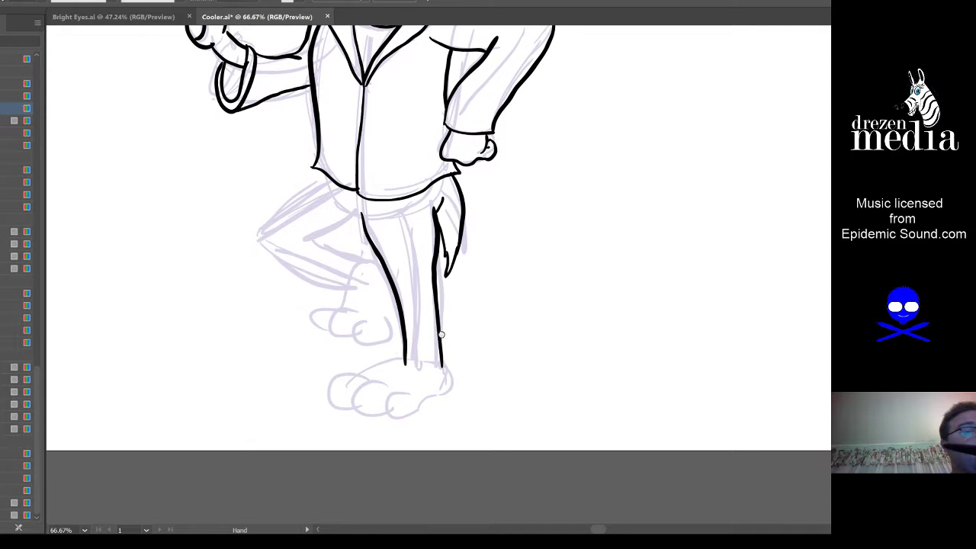
# Step: Ink the standing foot with its instep, three rounded toes, sole and heel, redoing the misplaced toe strokes
pyautogui.moveTo(406, 364)
pyautogui.mouseDown()
pyautogui.moveTo(330, 360)
pyautogui.moveTo(332, 384)
pyautogui.moveTo(357, 367)
pyautogui.moveTo(408, 369)
pyautogui.moveTo(324, 372)
pyautogui.moveTo(338, 387)
pyautogui.moveTo(353, 371)
pyautogui.moveTo(333, 368)
pyautogui.moveTo(324, 387)
pyautogui.moveTo(337, 394)
pyautogui.moveTo(338, 366)
pyautogui.moveTo(316, 390)
pyautogui.moveTo(333, 408)
pyautogui.mouseUp()
pyautogui.hotkey('ctrl', 'z')
pyautogui.hotkey('ctrl', 'z')
pyautogui.hotkey('ctrl', 'z')
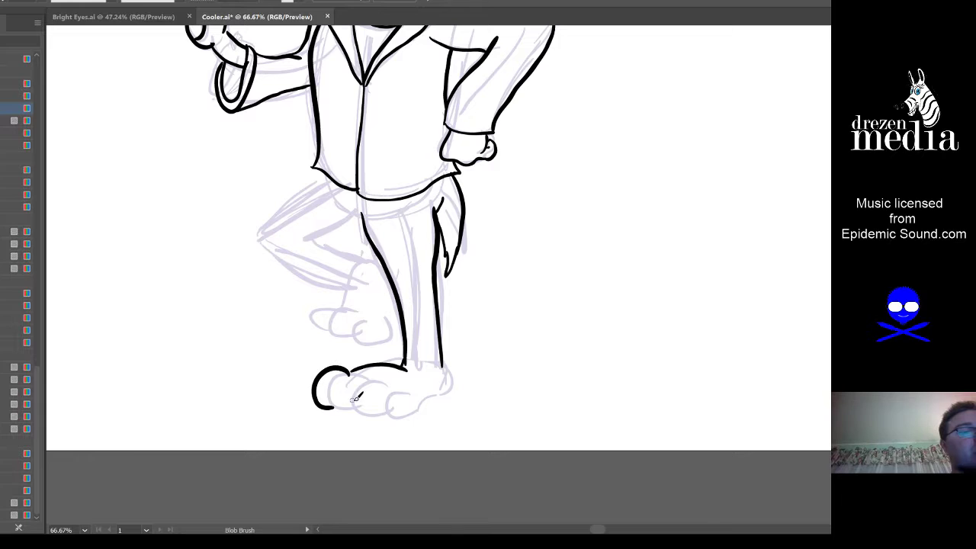
pyautogui.moveTo(376, 382)
pyautogui.mouseDown()
pyautogui.moveTo(348, 376)
pyautogui.moveTo(333, 395)
pyautogui.moveTo(350, 414)
pyautogui.moveTo(371, 404)
pyautogui.moveTo(393, 419)
pyautogui.moveTo(435, 403)
pyautogui.moveTo(460, 373)
pyautogui.mouseUp()
# Step: Ink the raised leg: hip line, crotch fold, thigh curving to the bent knee, thigh underside, and lower shin edge
pyautogui.moveTo(508, 316); pyautogui.dragTo(564, 343)
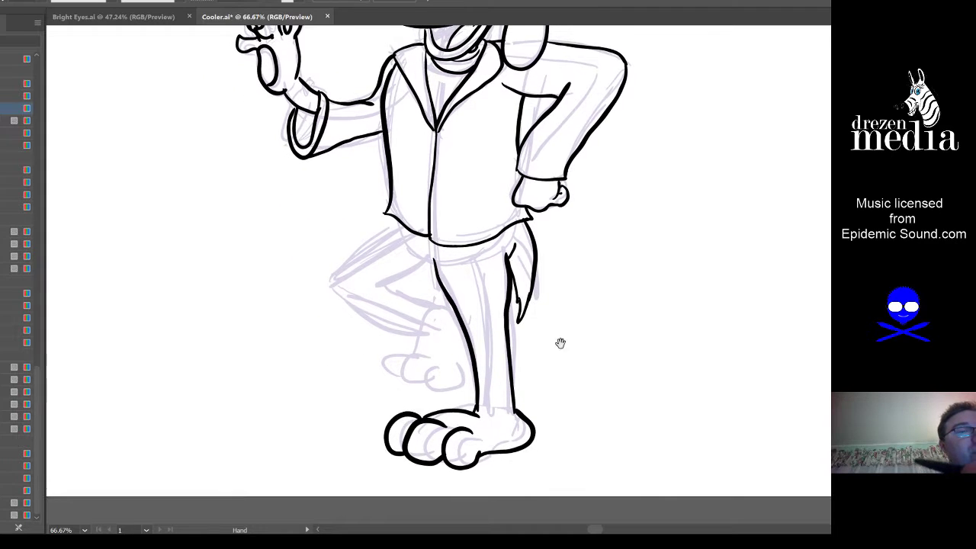
pyautogui.moveTo(398, 217); pyautogui.dragTo(413, 245)
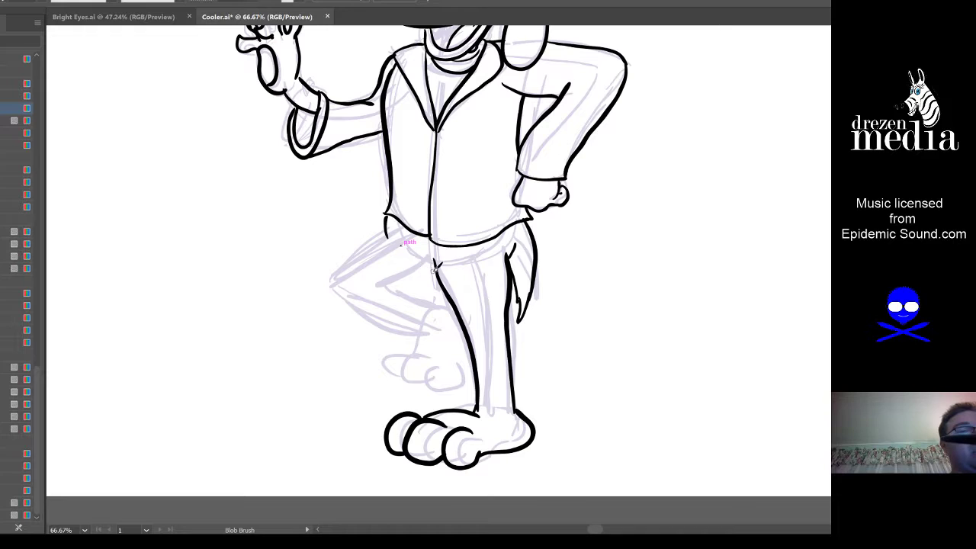
pyautogui.moveTo(436, 267); pyautogui.dragTo(415, 269)
pyautogui.moveTo(385, 226)
pyautogui.mouseDown()
pyautogui.moveTo(356, 258)
pyautogui.moveTo(333, 316)
pyautogui.moveTo(347, 319)
pyautogui.mouseUp()
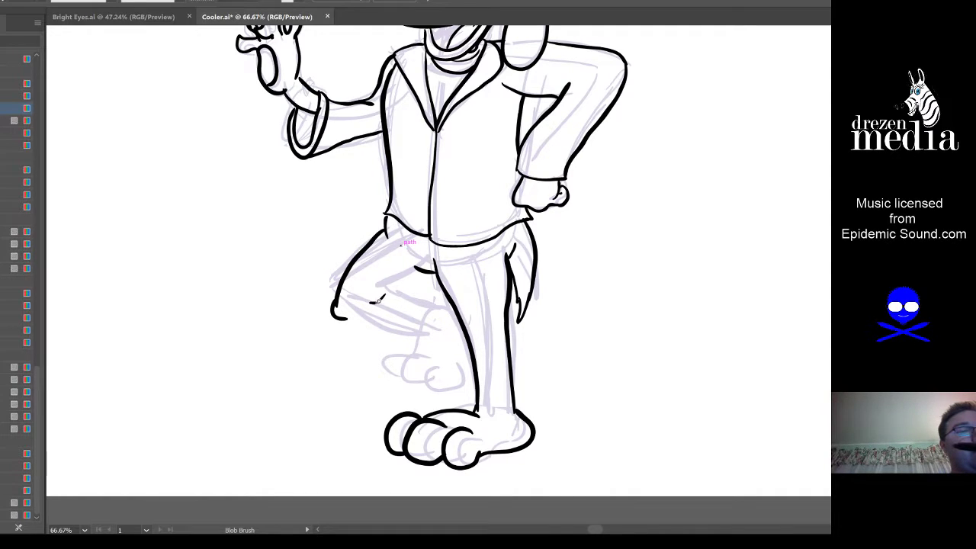
pyautogui.moveTo(376, 298); pyautogui.dragTo(431, 277)
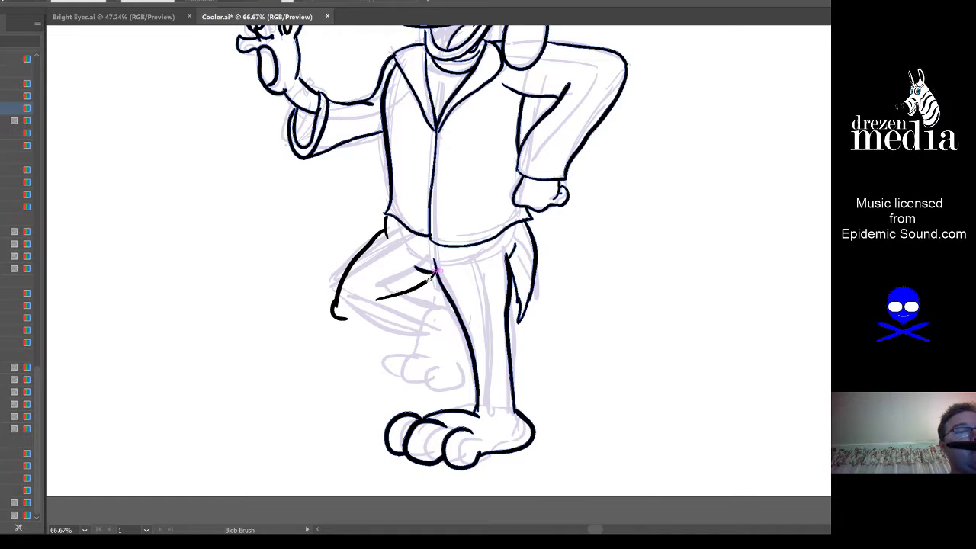
pyautogui.moveTo(348, 319); pyautogui.dragTo(415, 325)
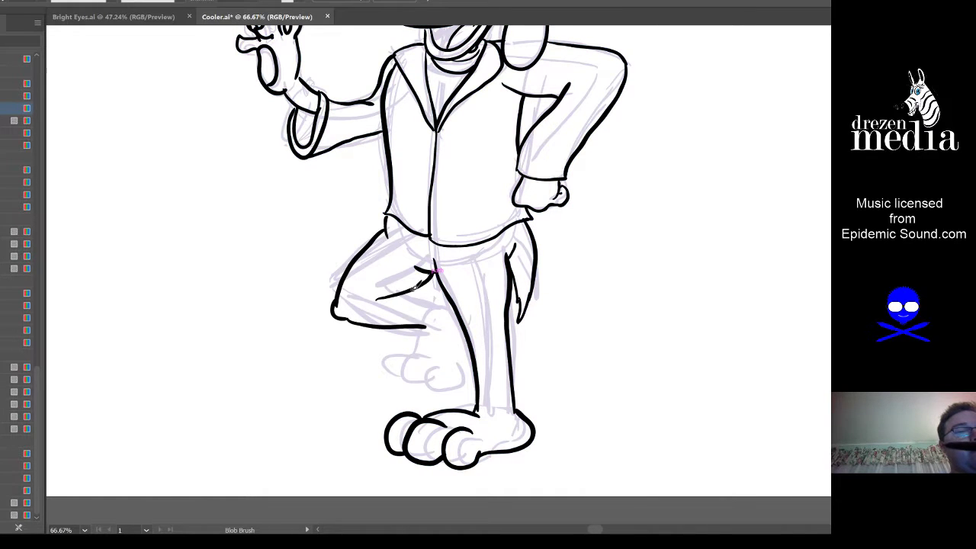
# Step: Ink the raised leg's calf and its three-toed foot, trimming the last toe where it passes behind the standing leg
pyautogui.moveTo(414, 287)
pyautogui.mouseDown()
pyautogui.moveTo(447, 313)
pyautogui.moveTo(427, 302)
pyautogui.moveTo(424, 379)
pyautogui.mouseUp()
pyautogui.moveTo(433, 349)
pyautogui.mouseDown()
pyautogui.moveTo(428, 369)
pyautogui.moveTo(455, 372)
pyautogui.mouseUp()
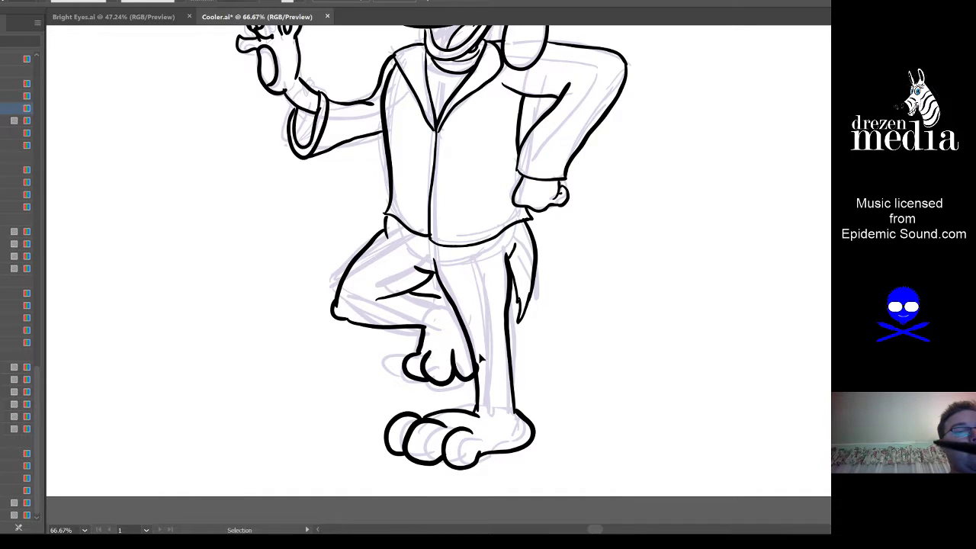
pyautogui.moveTo(458, 349)
pyautogui.mouseDown()
pyautogui.moveTo(457, 376)
pyautogui.moveTo(477, 366)
pyautogui.mouseUp()
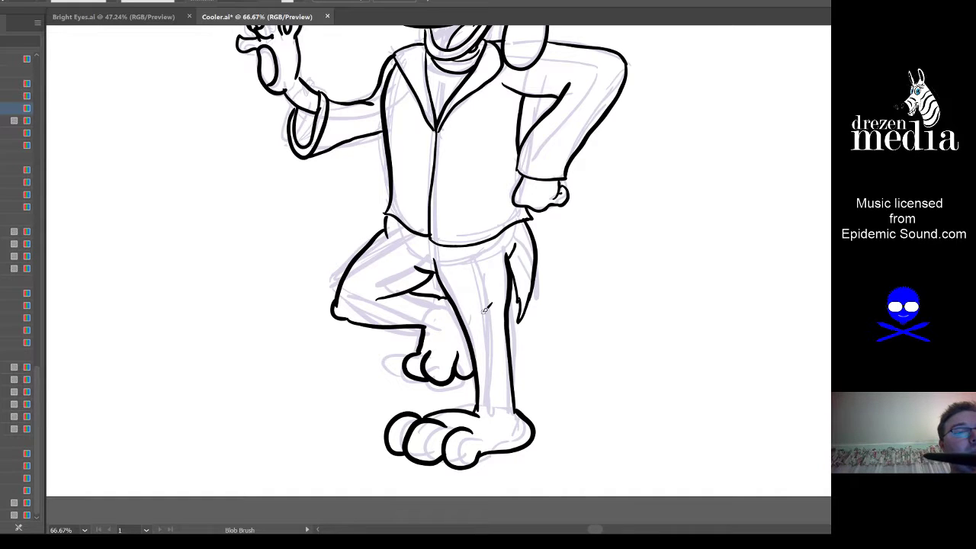
# Step: Select the whole inked outline of the dog for Live Paint and fill the head, hands, legs and feet with white
pyautogui.hotkey('ctrl', '0')
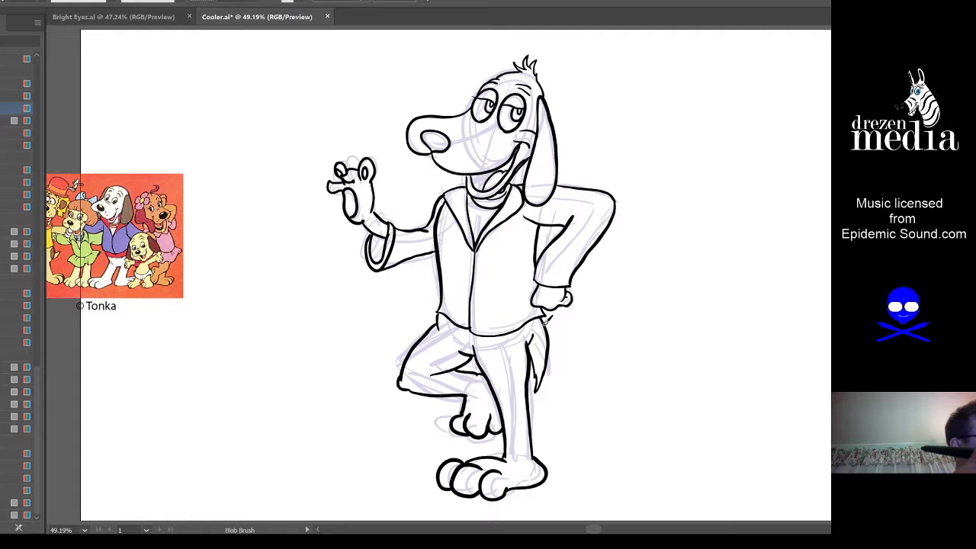
pyautogui.moveTo(564, 353); pyautogui.dragTo(555, 349)
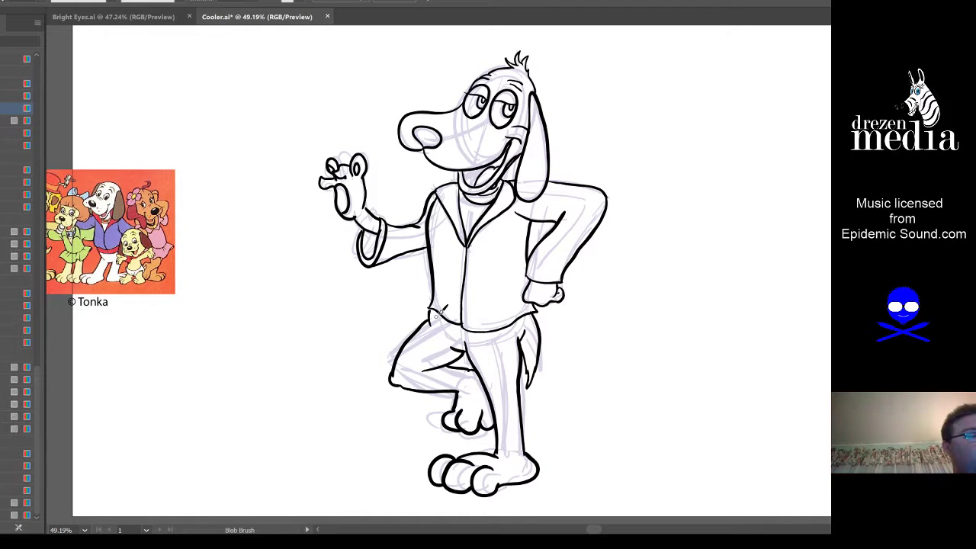
pyautogui.moveTo(297, 37); pyautogui.dragTo(707, 503)
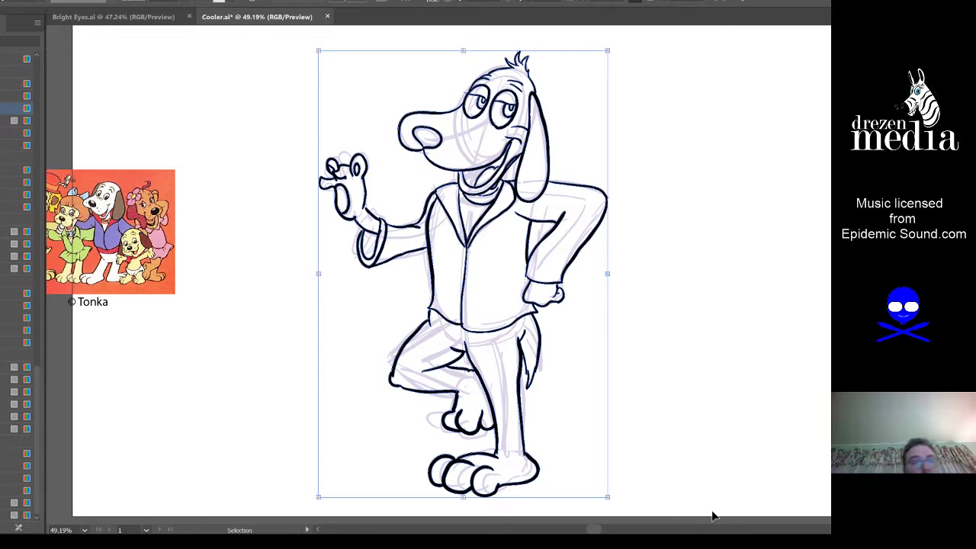
pyautogui.click(254, 151)
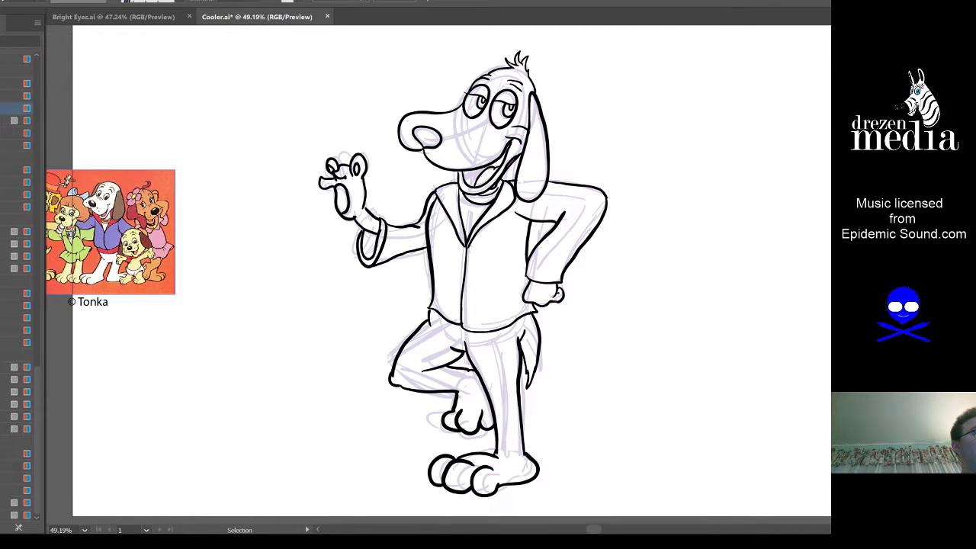
pyautogui.hotkey('shift', 'm')
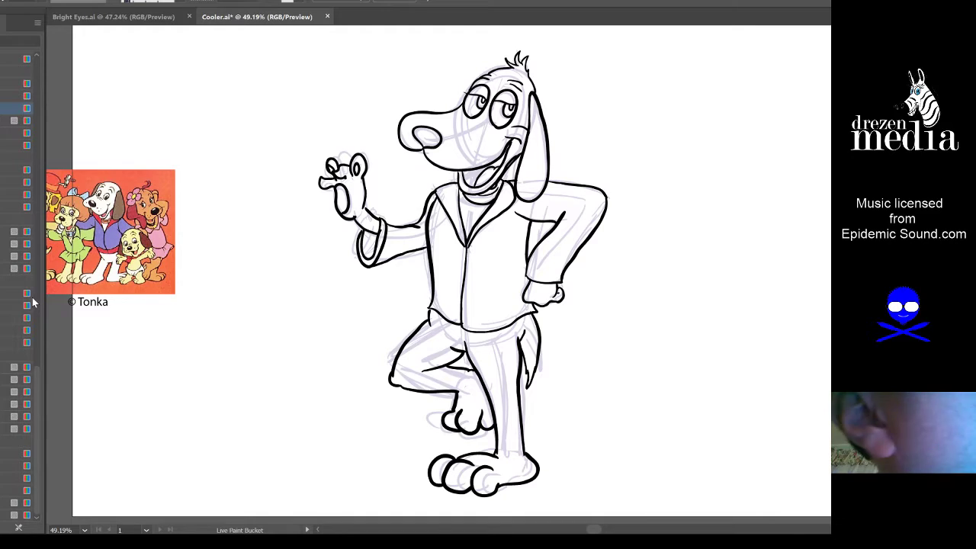
pyautogui.press('Left')
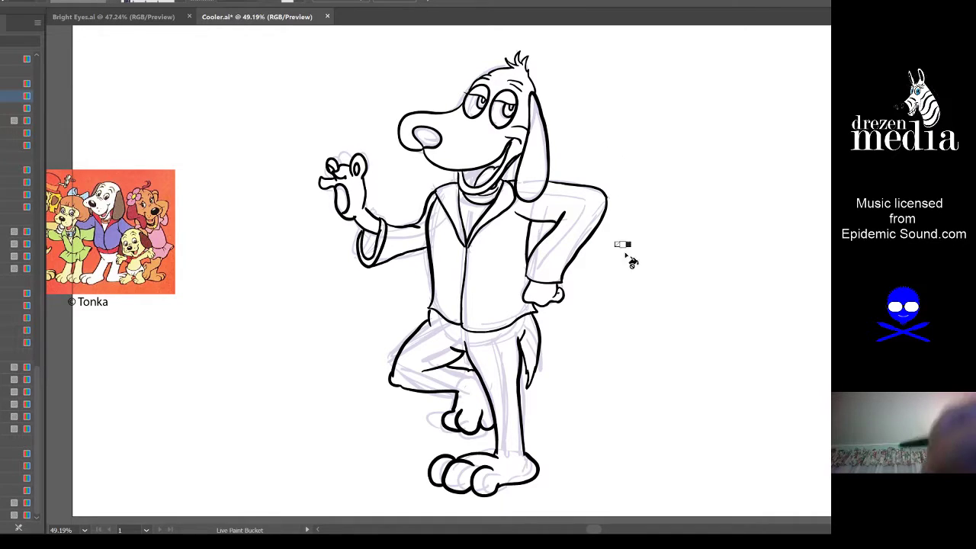
pyautogui.click(505, 458)
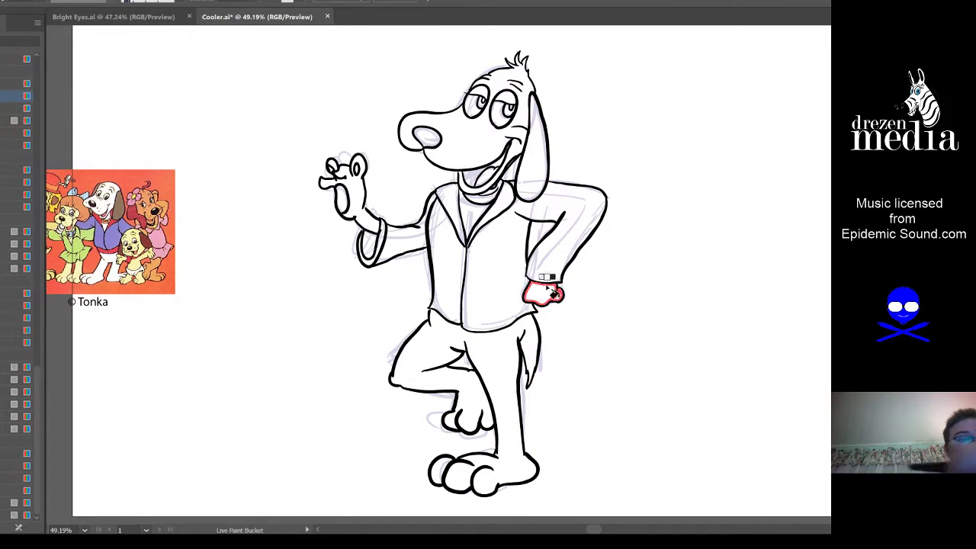
# Step: Fill the waving arm's sleeve opening, the palm pad and the finger pads with black
pyautogui.click(370, 244)
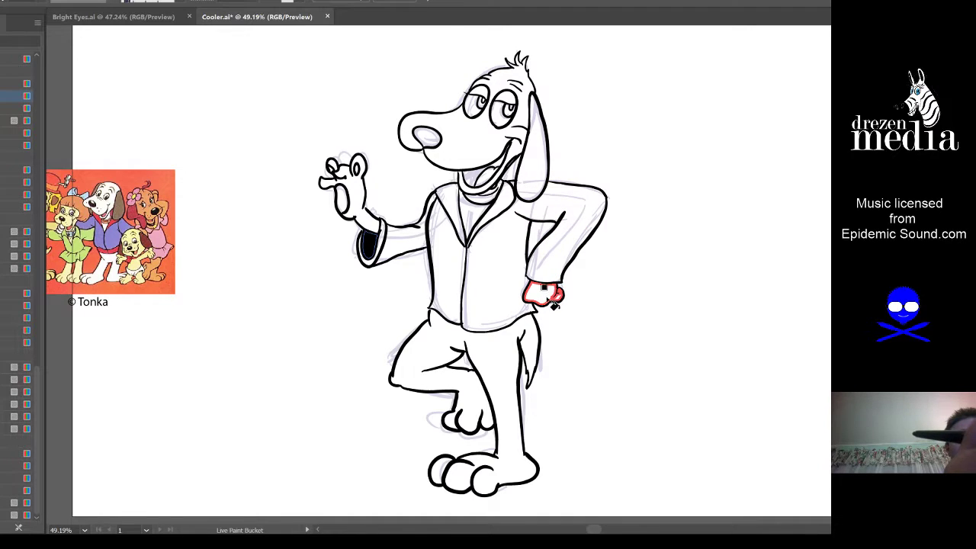
pyautogui.click(342, 200)
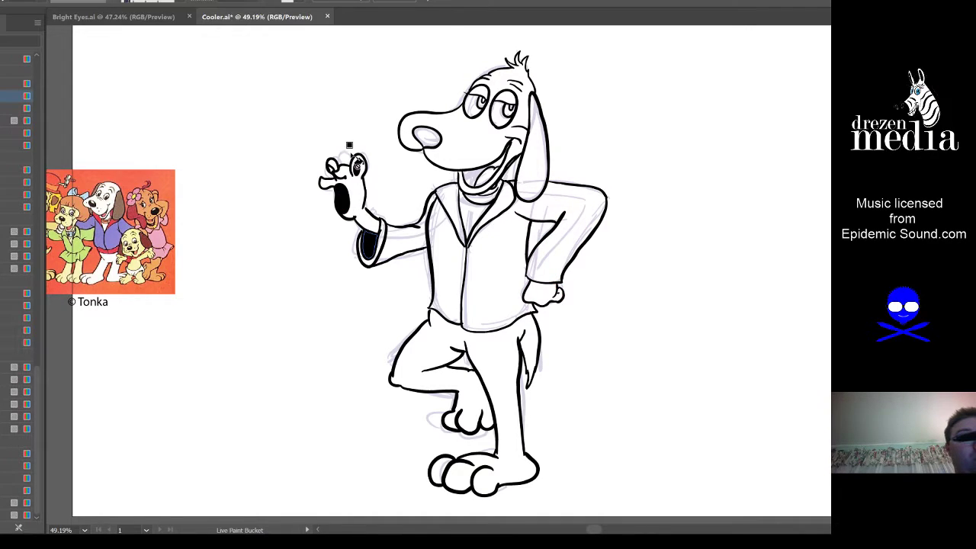
pyautogui.click(332, 167)
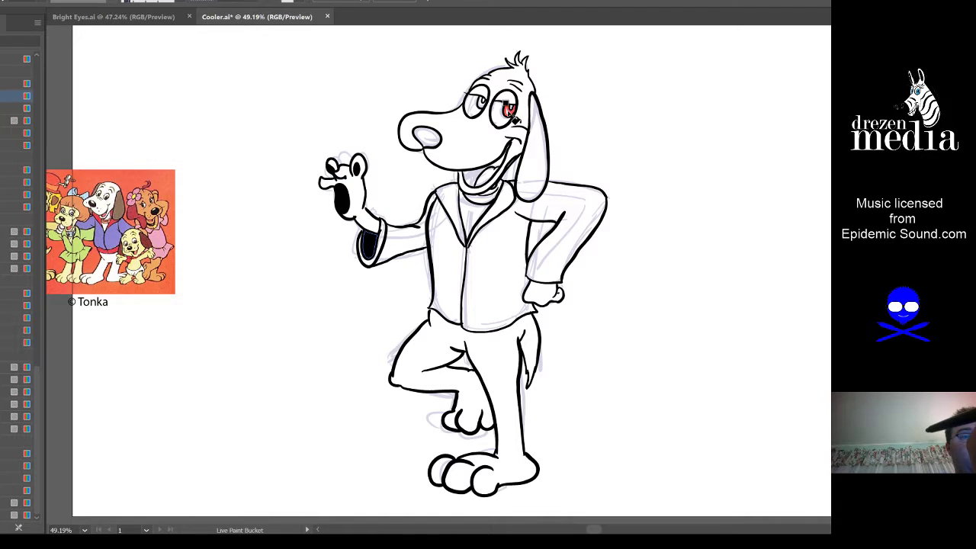
# Step: Fill both pupils, the nose and the inside of the mouth with black, undoing the misplaced eye fill
pyautogui.click(476, 104)
pyautogui.hotkey('ctrl', 'z')
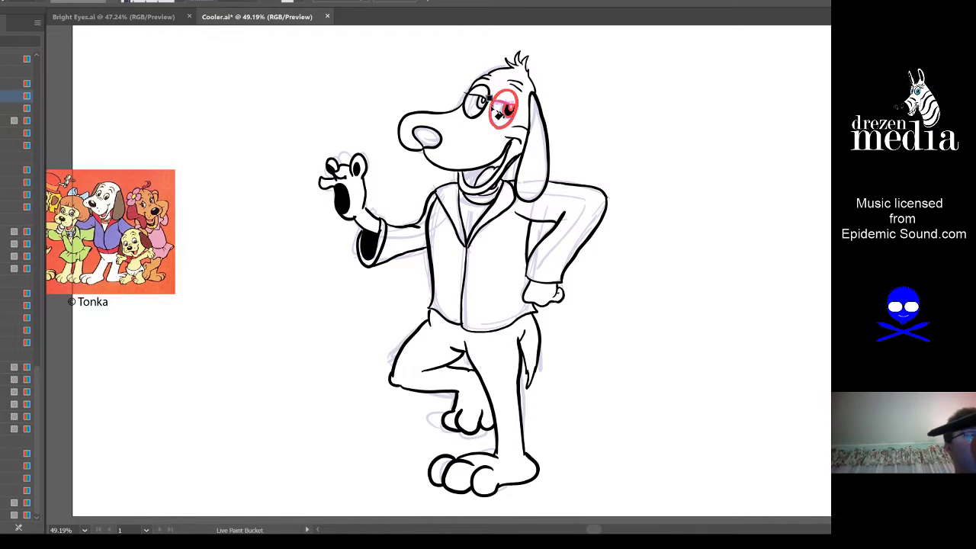
pyautogui.press('v')
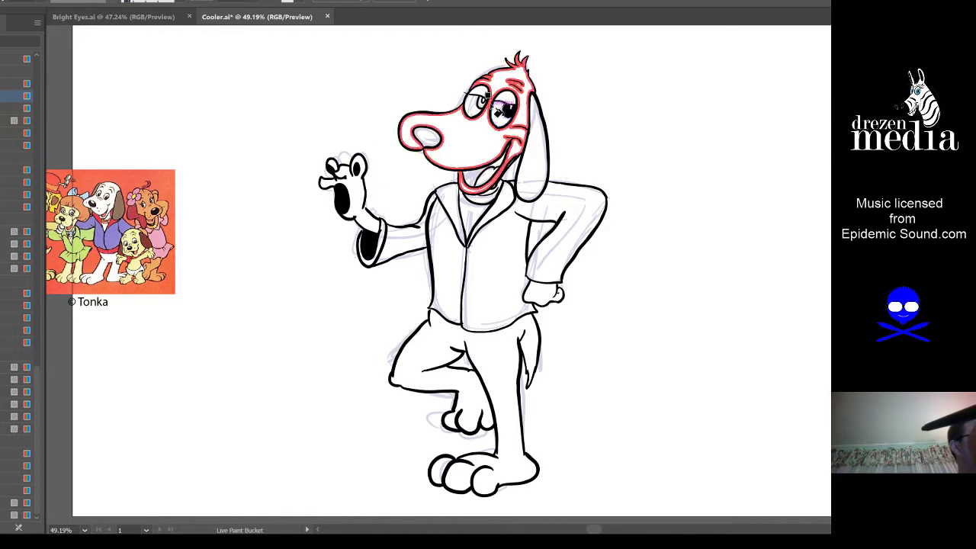
pyautogui.hotkey('ctrl', '1')
pyautogui.press('k')
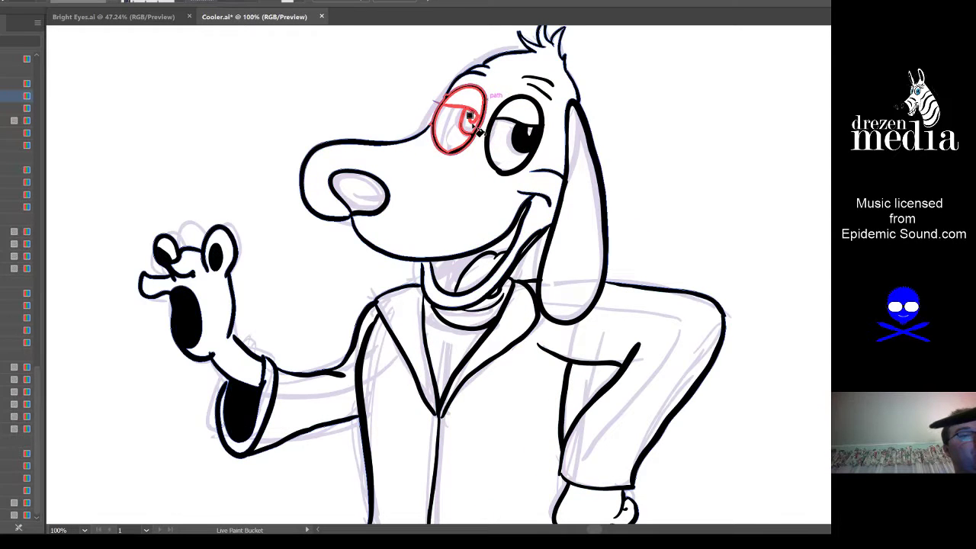
pyautogui.click(469, 121)
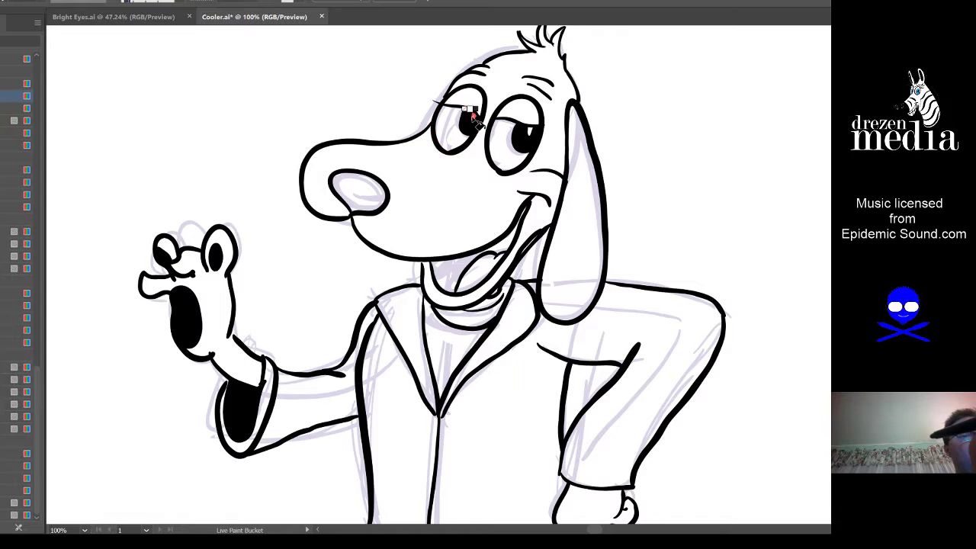
pyautogui.click(358, 191)
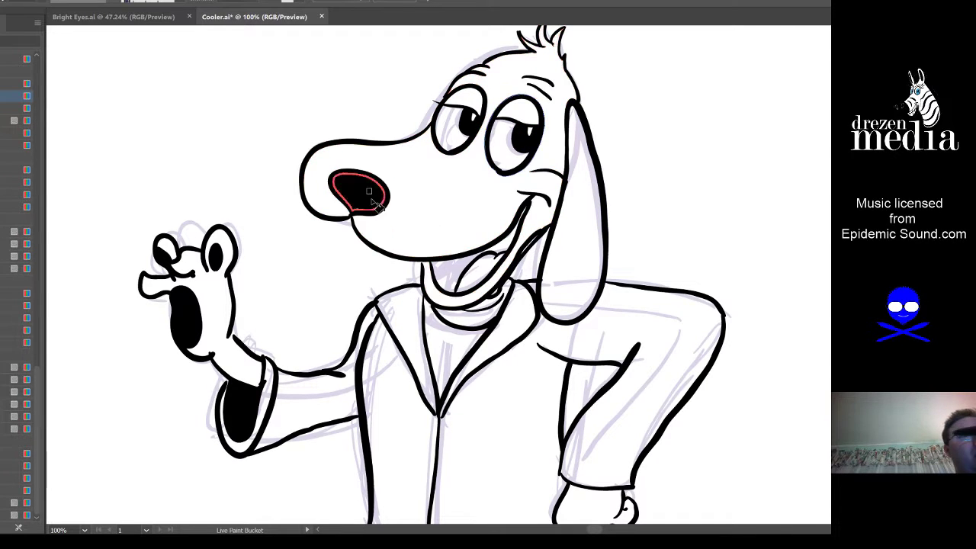
pyautogui.click(488, 270)
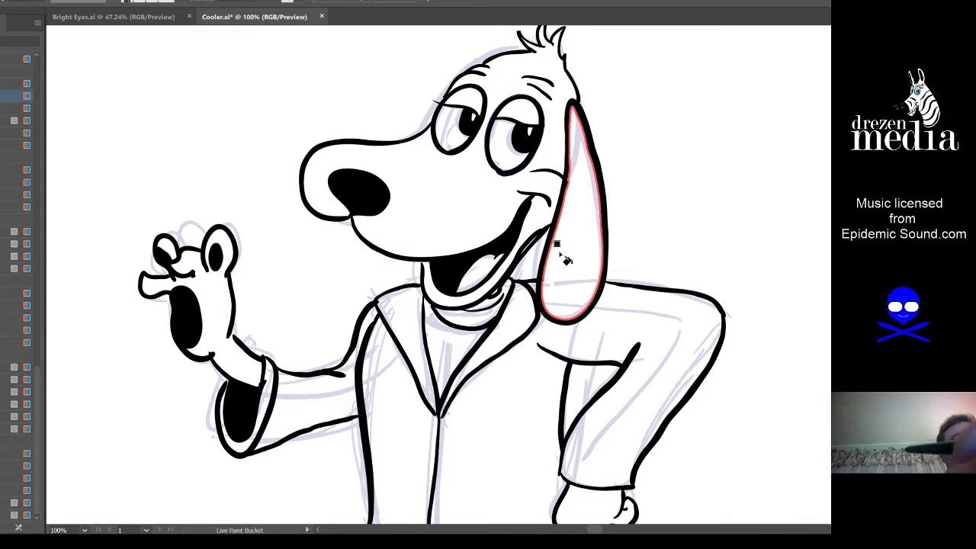
# Step: Check the reference picture for the ear colour and fill the hanging ear with brown
pyautogui.moveTo(610, 289); pyautogui.dragTo(769, 252)
pyautogui.moveTo(324, 363)
pyautogui.mouseDown()
pyautogui.moveTo(393, 334)
pyautogui.moveTo(607, 330)
pyautogui.mouseUp()
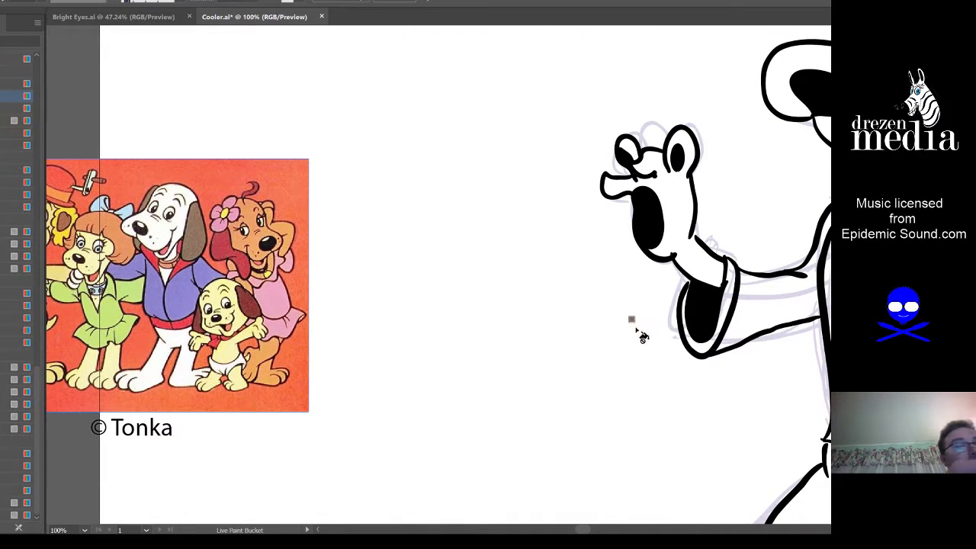
pyautogui.hotkey('ctrl', '0')
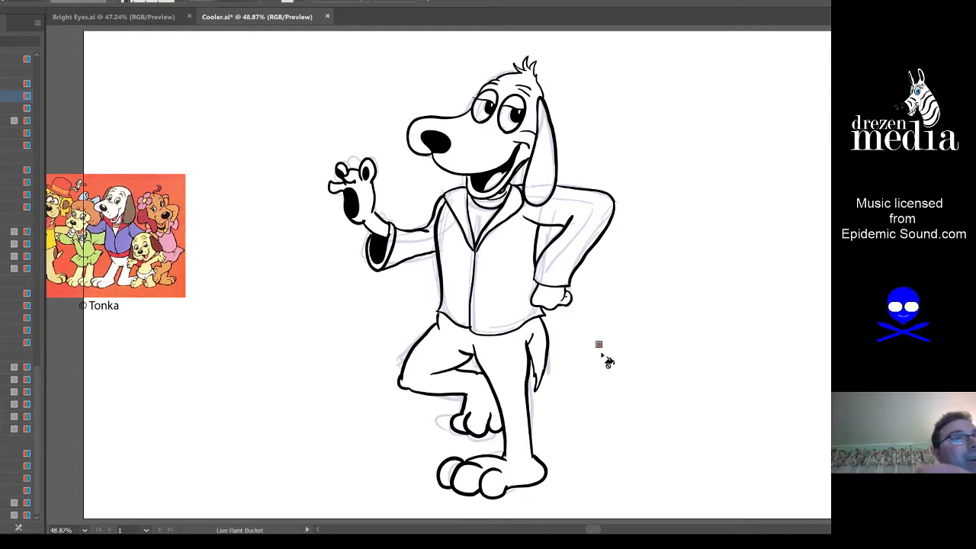
pyautogui.click(542, 152)
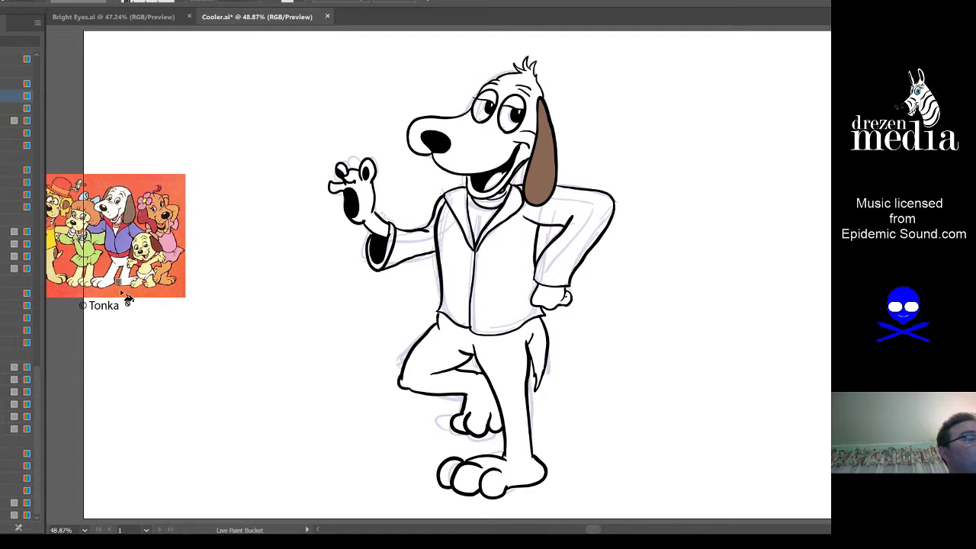
# Step: Check the tongue colour in the reference picture and fill the tongue with pink
pyautogui.scroll(3, 124, 293)
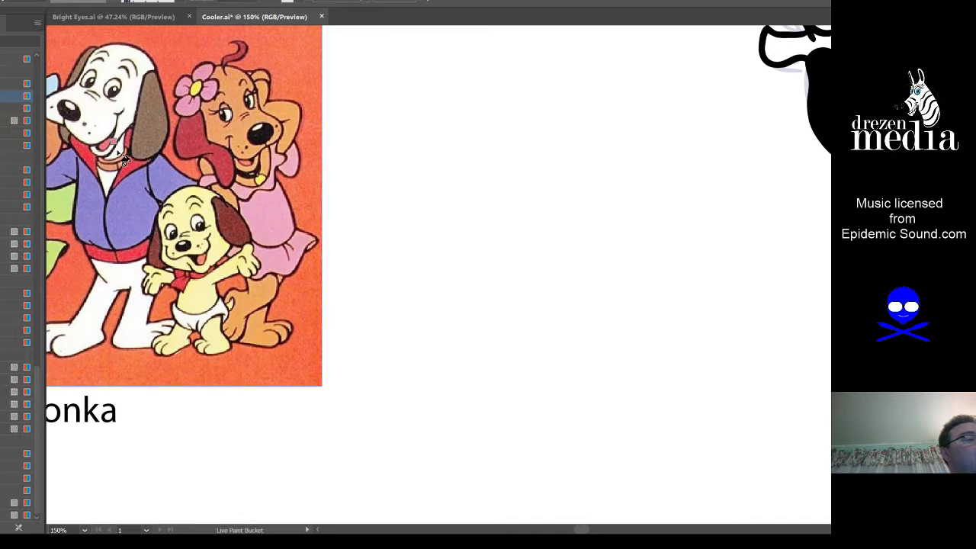
pyautogui.hotkey('ctrl', '0')
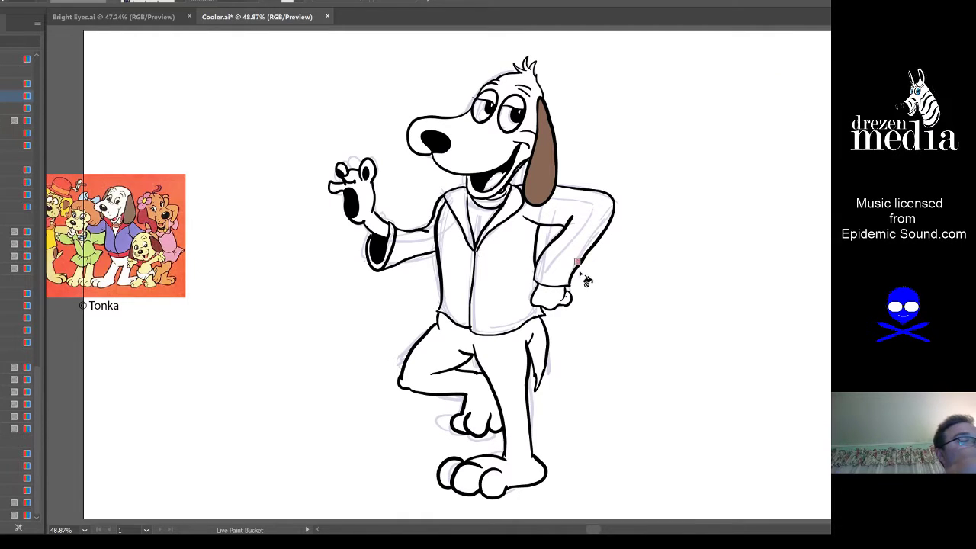
pyautogui.press('v')
pyautogui.scroll(1, 496, 180)
pyautogui.scroll(3, 496, 180)
pyautogui.press('k')
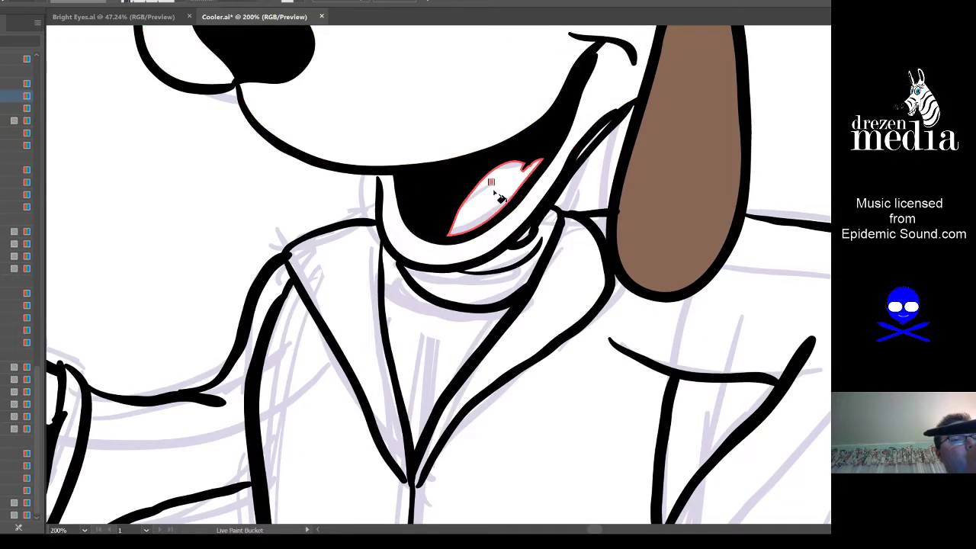
pyautogui.click(489, 223)
pyautogui.hotkey('ctrl', '0')
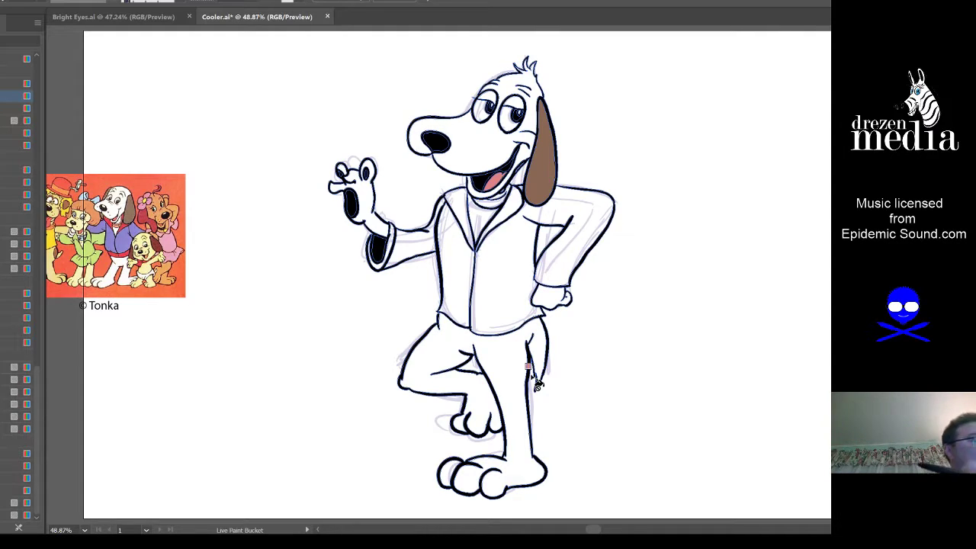
# Step: Try lavender on the jacket, then fill both jacket fronts and both sleeves with deep blue instead
pyautogui.moveTo(580, 334); pyautogui.dragTo(599, 325)
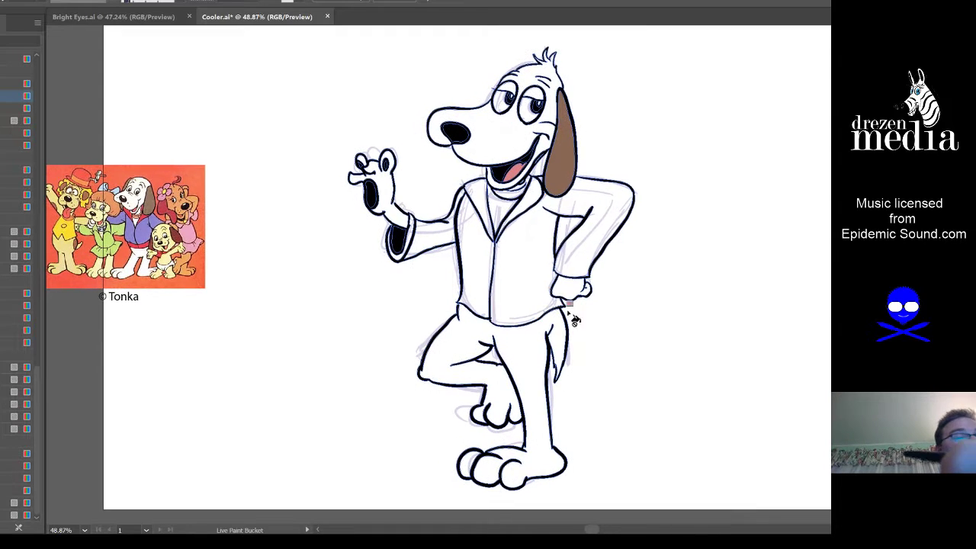
pyautogui.click(534, 302)
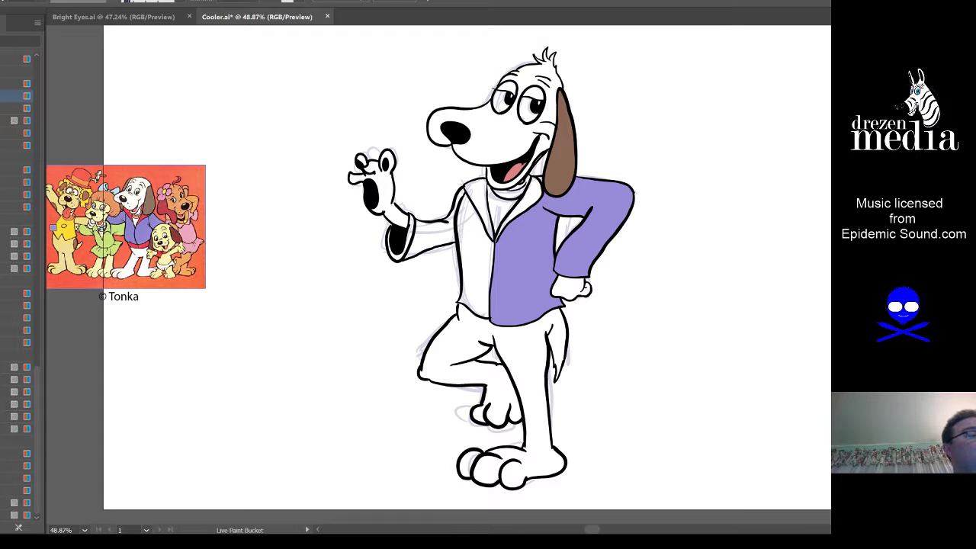
pyautogui.click(19, 194)
pyautogui.click(19, 293)
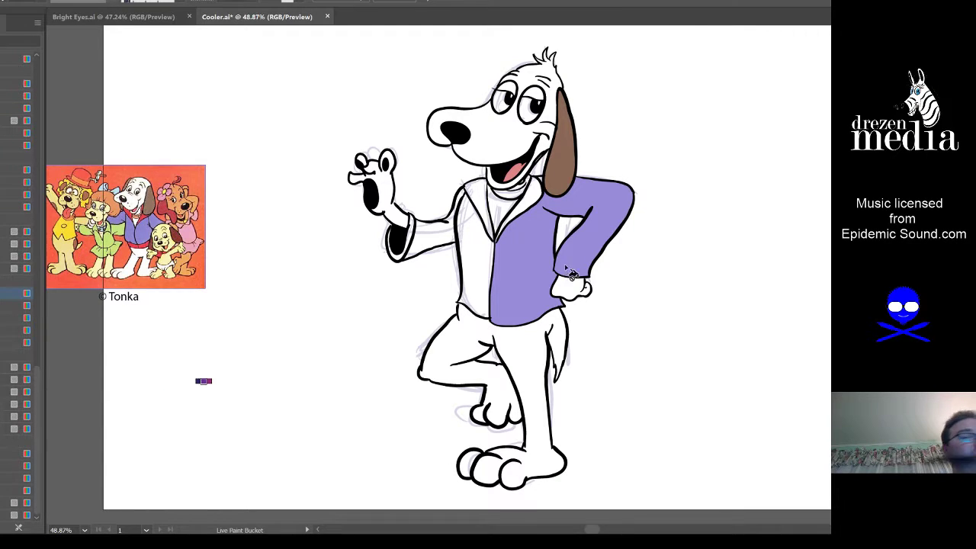
pyautogui.click(564, 259)
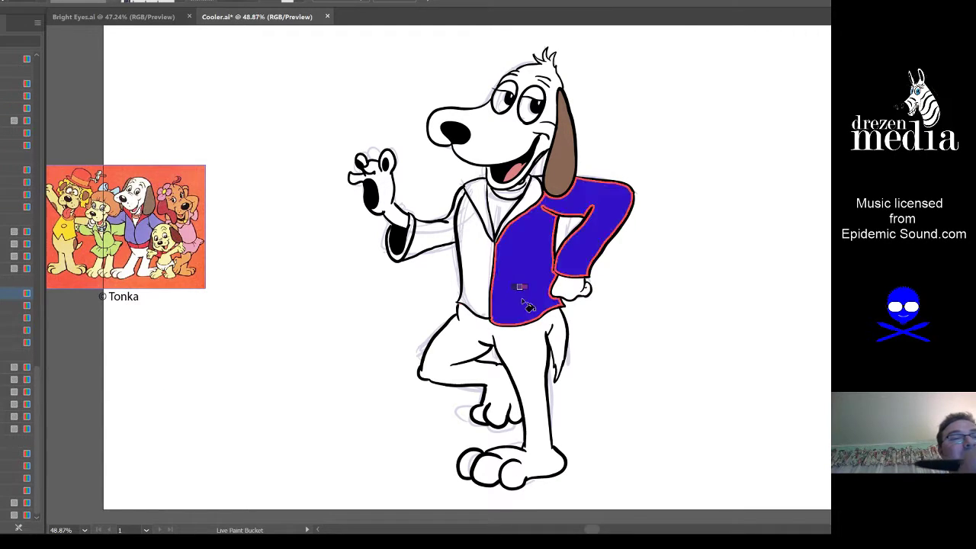
pyautogui.click(466, 274)
pyautogui.click(434, 251)
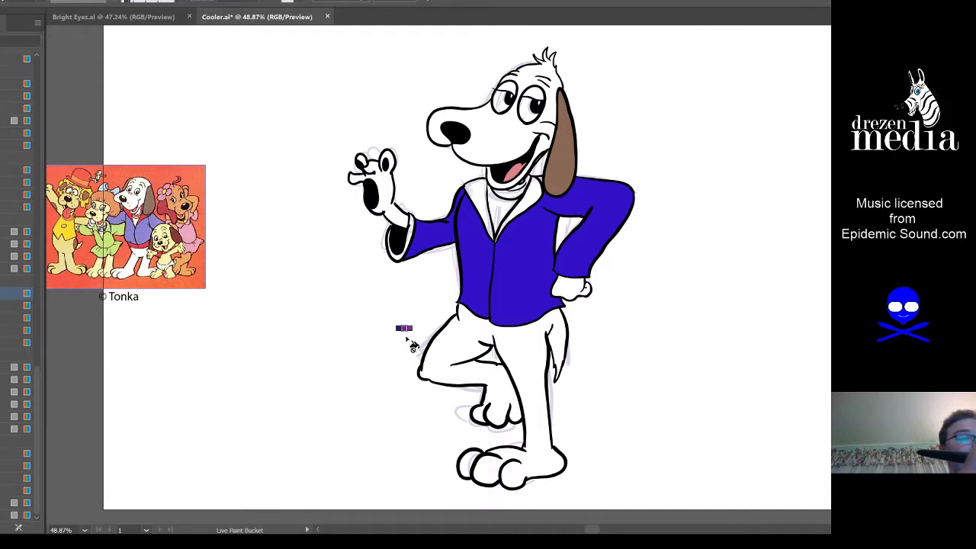
# Step: Fill both collar lapels of the jacket with red and the shirt between them with white
pyautogui.scroll(1, 409, 343)
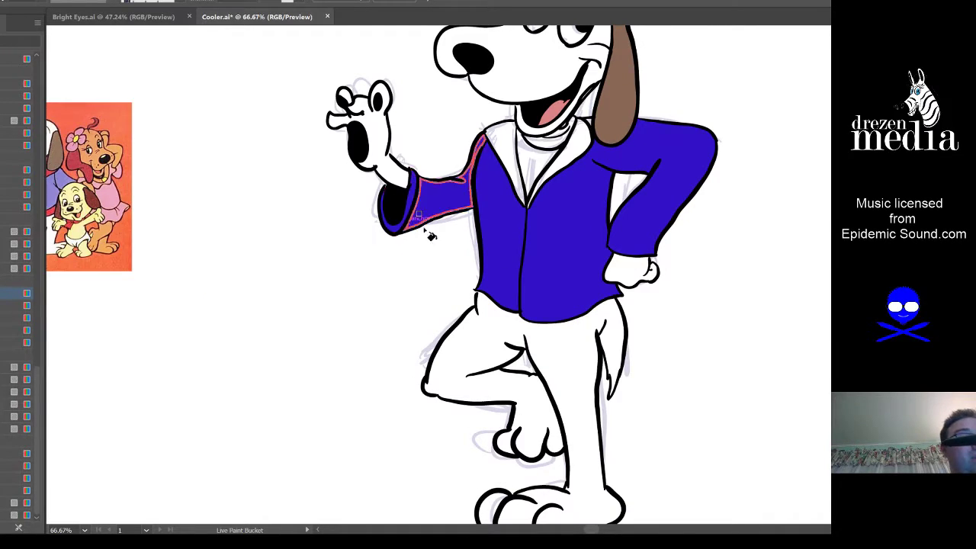
pyautogui.hscroll(-3, 456, 316)
pyautogui.scroll(1, 455, 316)
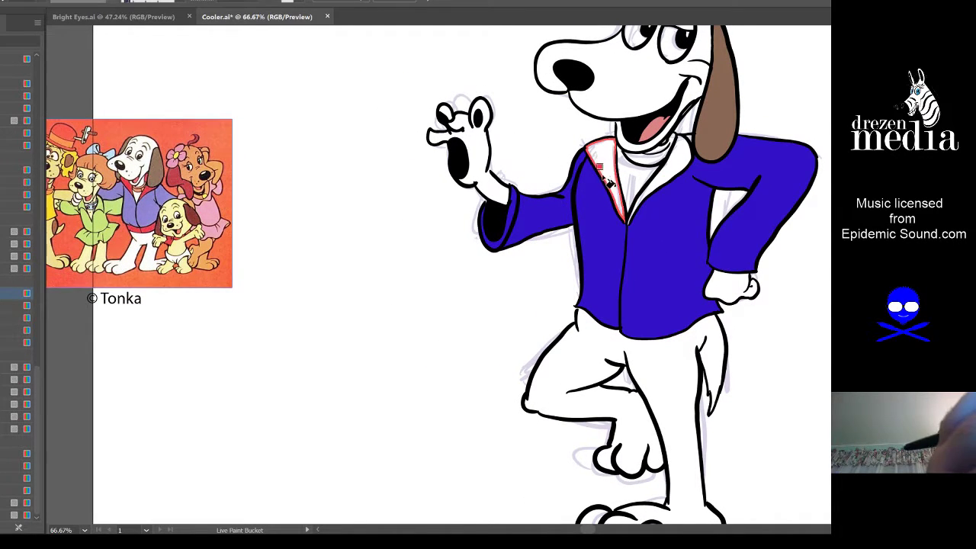
pyautogui.click(657, 190)
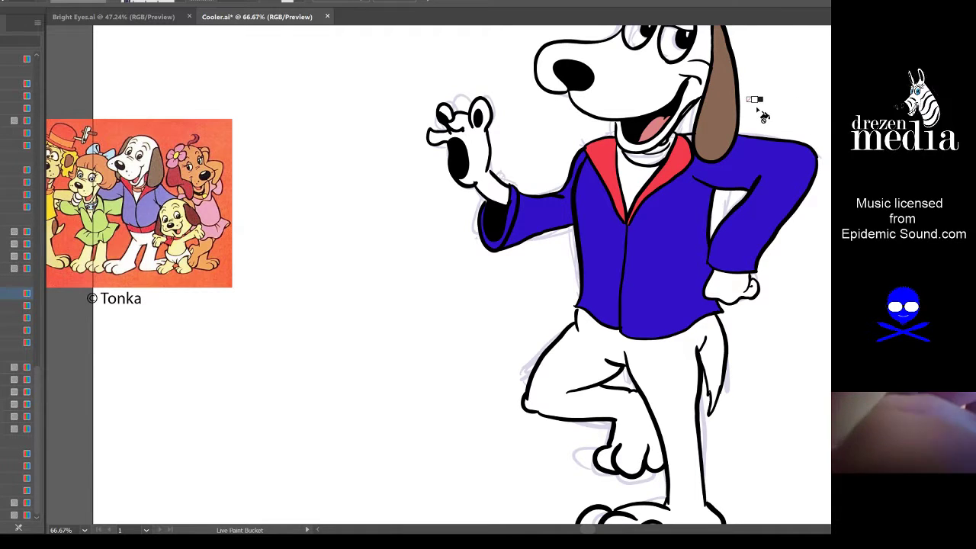
# Step: Fill the eyes and the small highlights in the pupils with white
pyautogui.press('space')
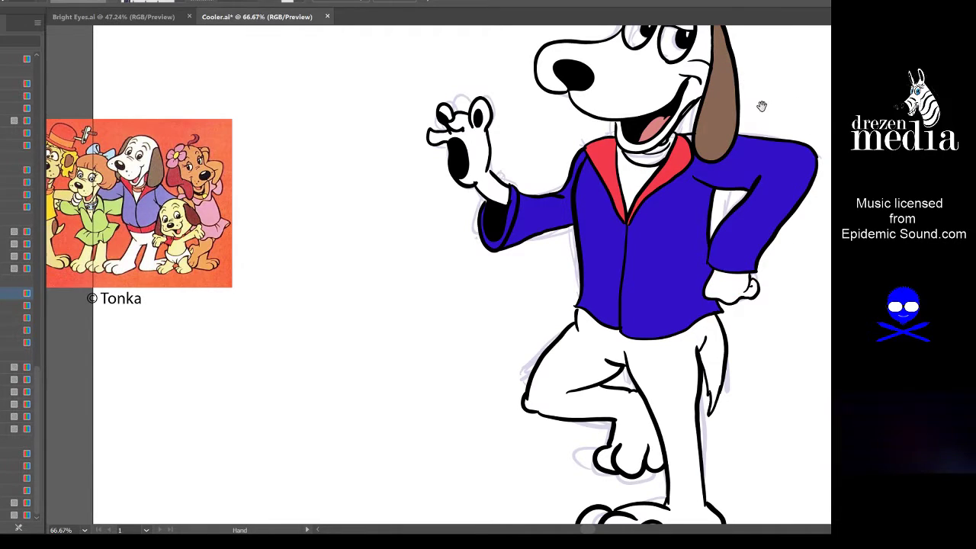
pyautogui.moveTo(759, 105); pyautogui.dragTo(672, 167)
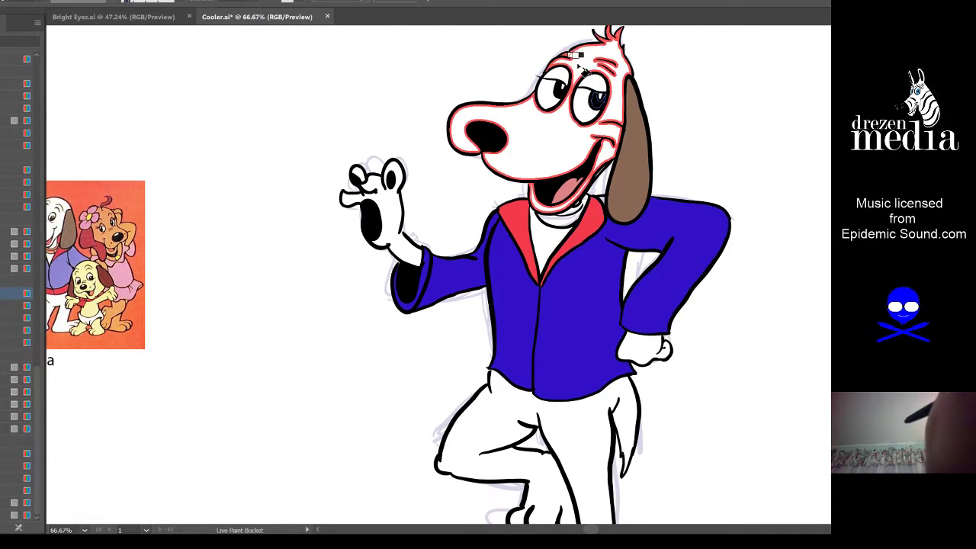
pyautogui.scroll(3, 556, 76)
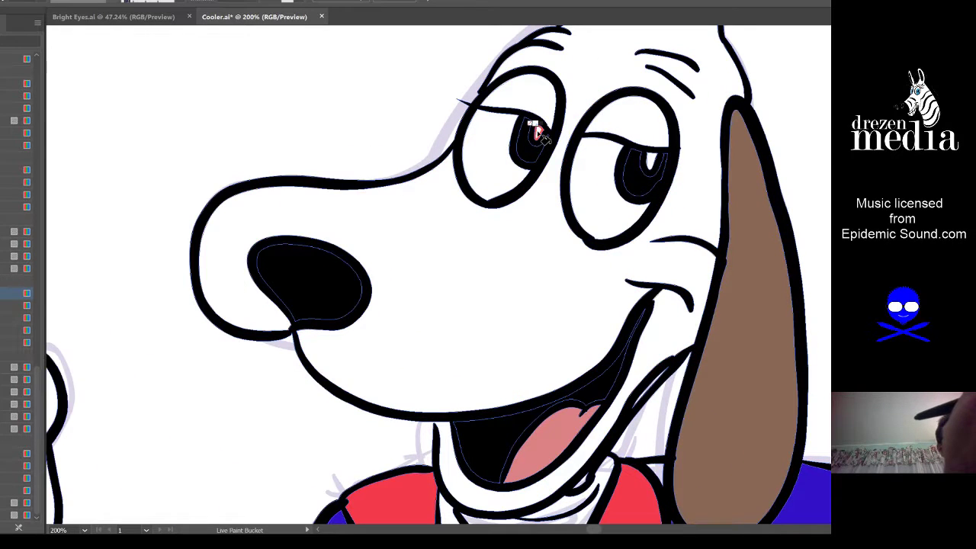
pyautogui.hotkey('ctrl', '0')
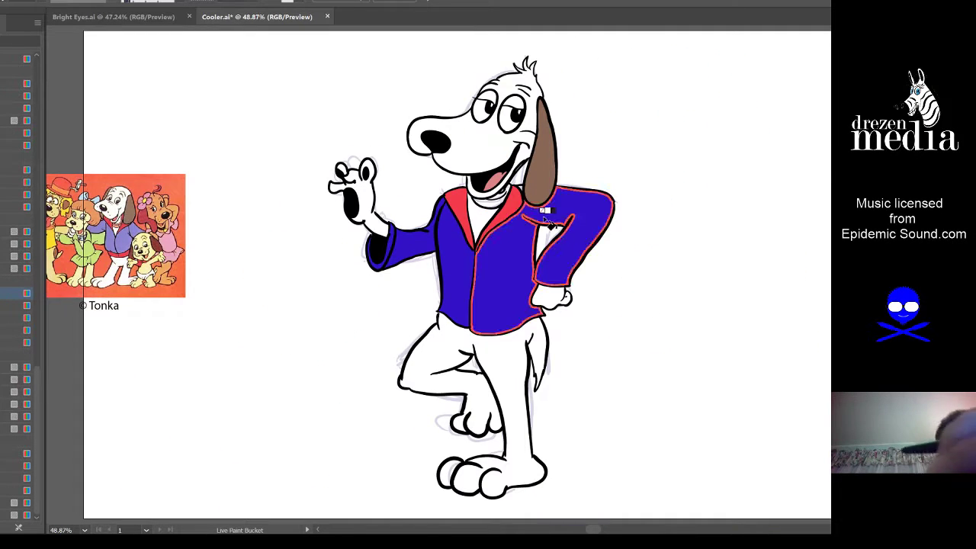
# Step: Fill the neckerchief sections with orange-red and the small jacket gap between the collar and the ear with deep blue
pyautogui.scroll(4, 518, 200)
pyautogui.scroll(2, 519, 200)
pyautogui.press('k')
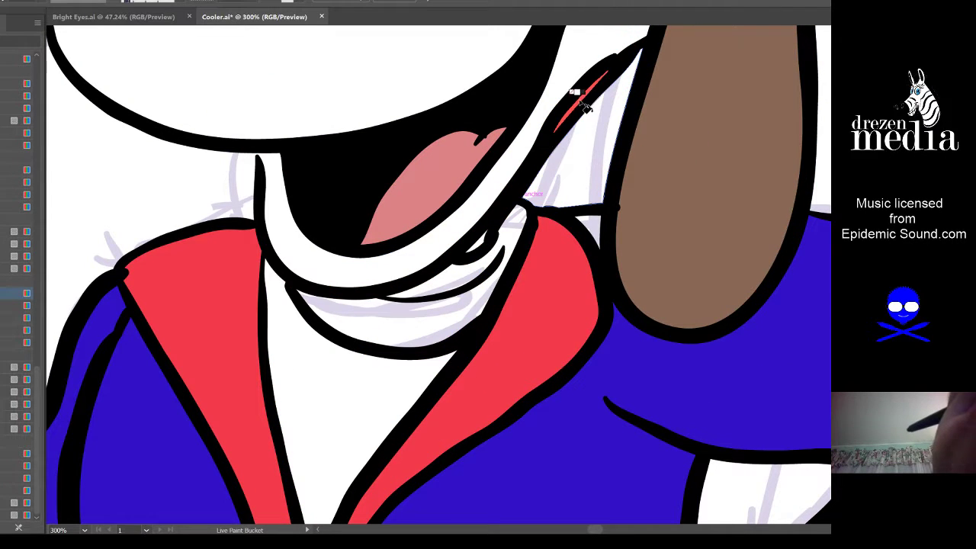
pyautogui.press('v')
pyautogui.press('k')
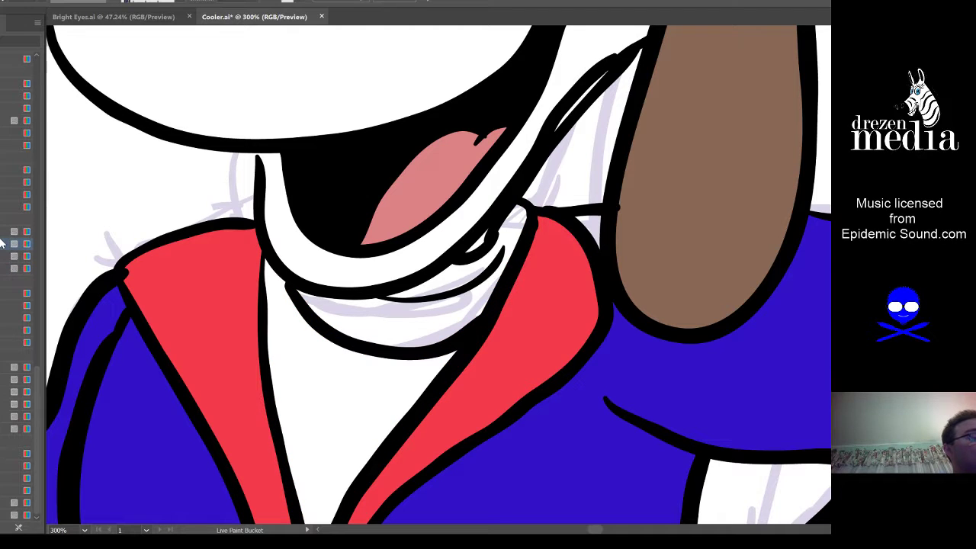
pyautogui.moveTo(38, 370); pyautogui.dragTo(37, 252)
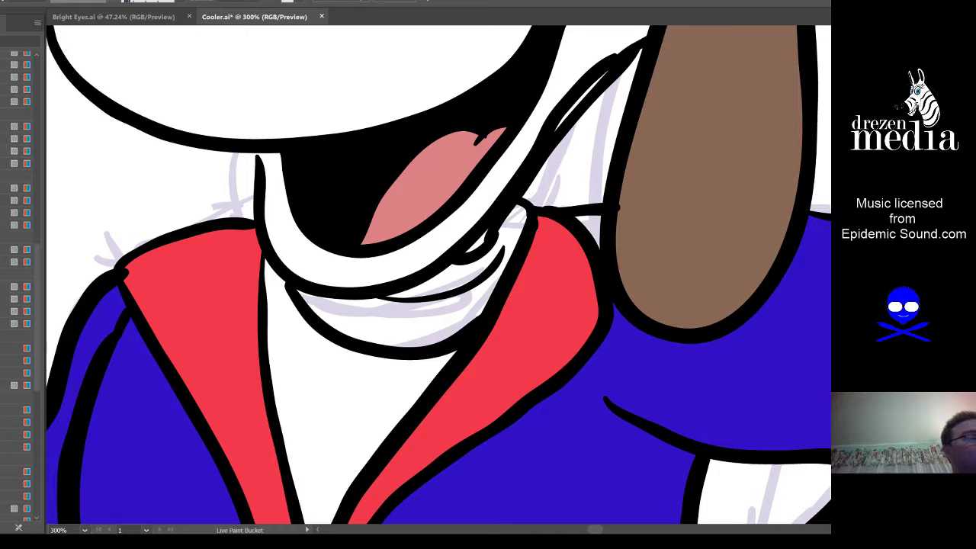
pyautogui.click(414, 327)
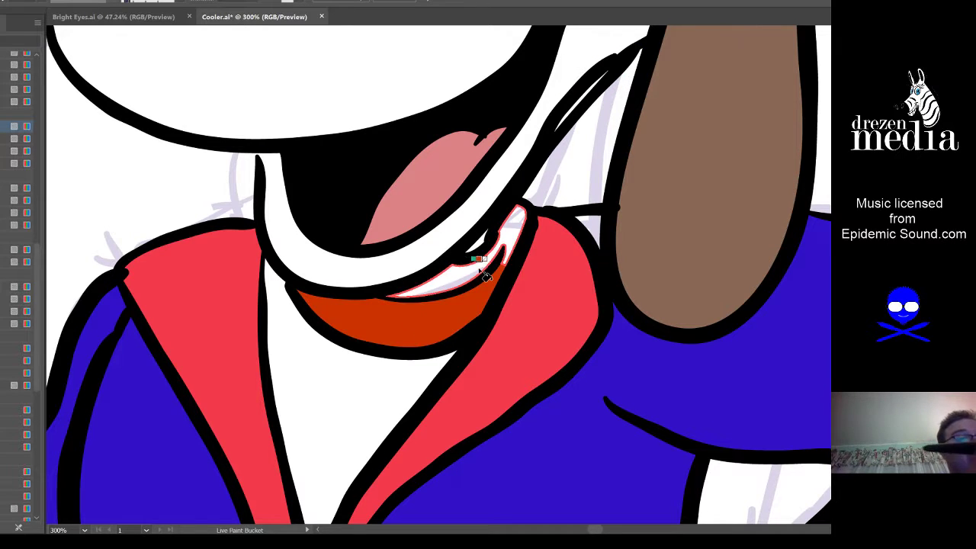
pyautogui.click(464, 257)
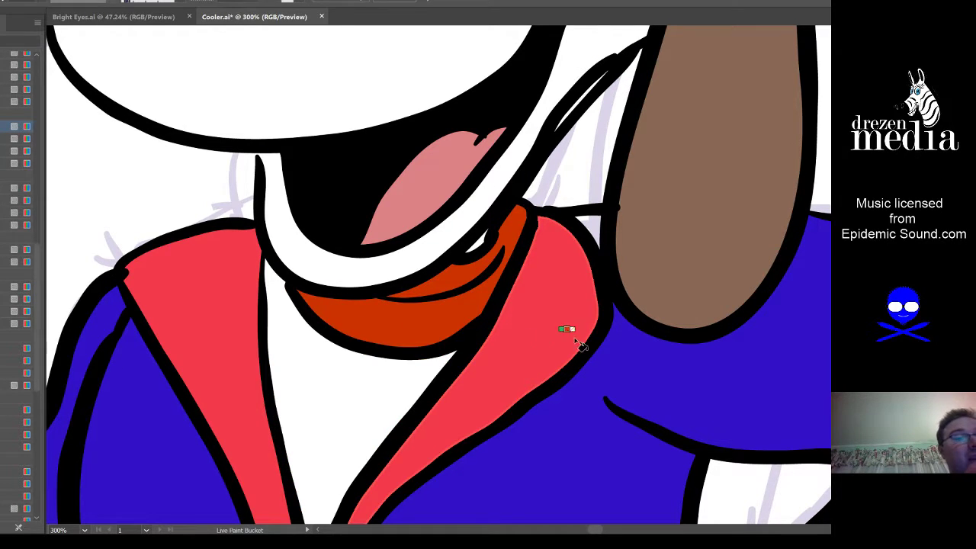
pyautogui.click(595, 232)
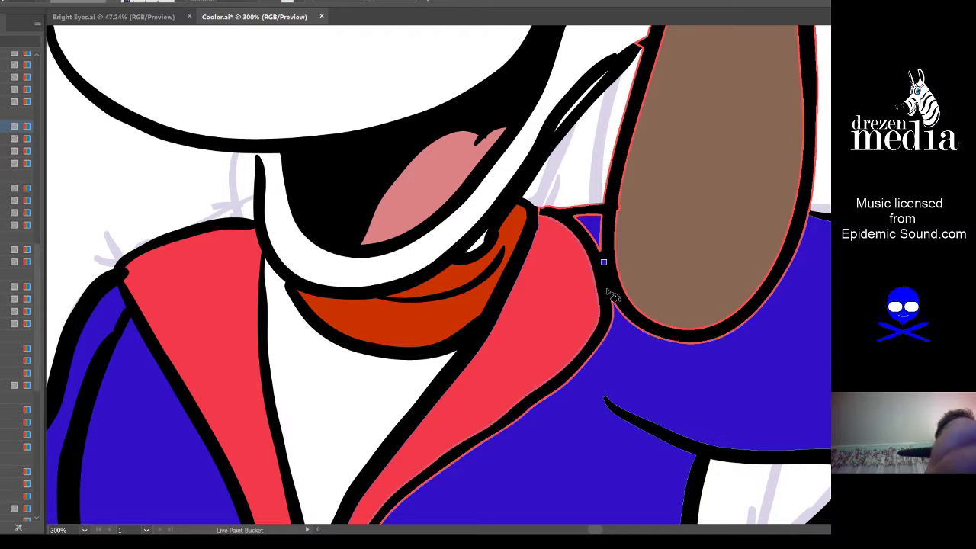
pyautogui.hotkey('ctrl', '0')
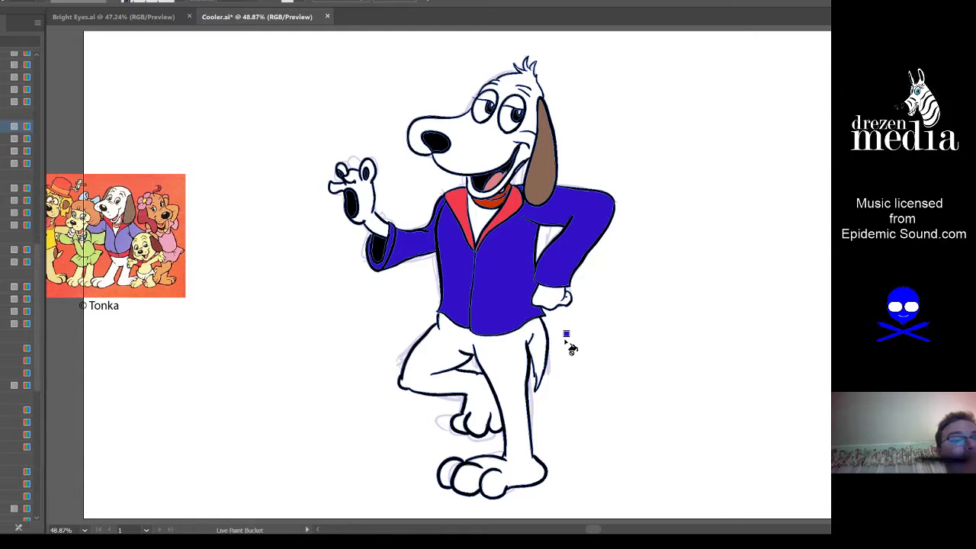
# Step: Copy the reference picture with its caption into Bright Eyes.ai and place it near the artboard's left edge
pyautogui.press('v')
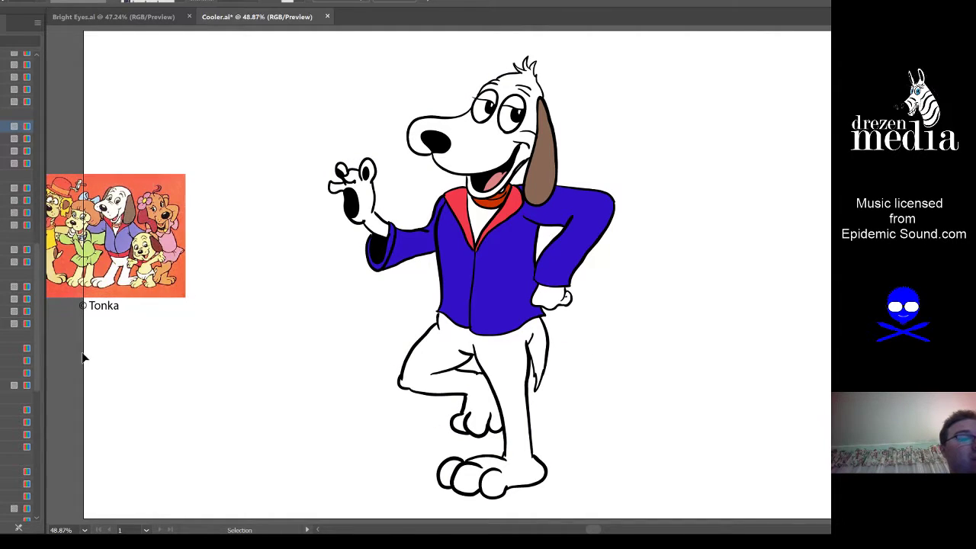
pyautogui.moveTo(83, 355); pyautogui.dragTo(201, 172)
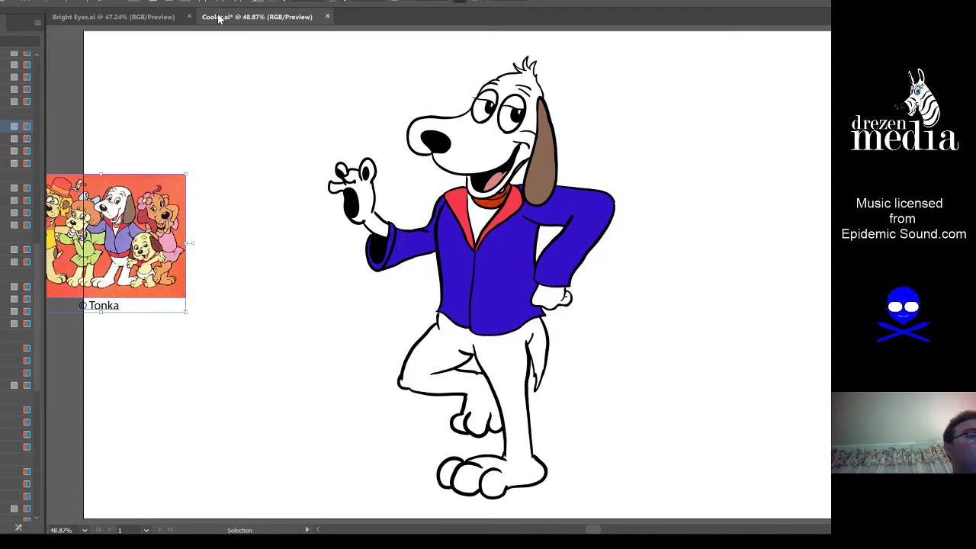
pyautogui.click(156, 17)
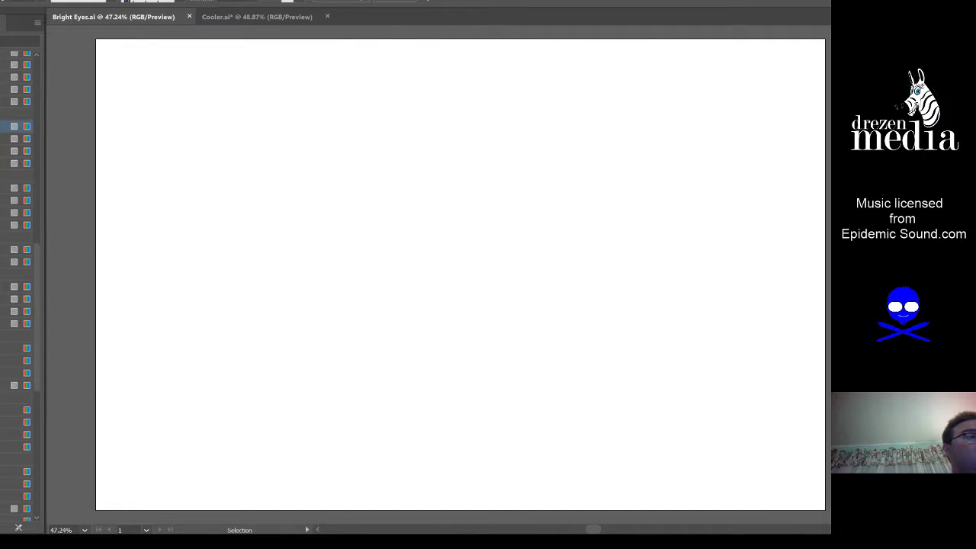
pyautogui.hotkey('ctrl', 'v')
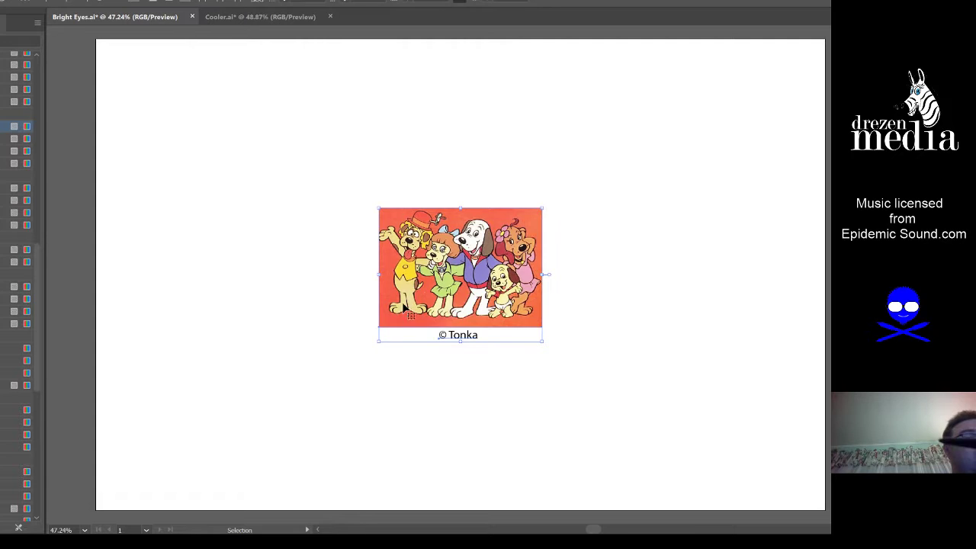
pyautogui.moveTo(480, 301); pyautogui.dragTo(218, 295)
# Step: Return to Cooler.ai and delete the reference picture and its caption
pyautogui.click(270, 15)
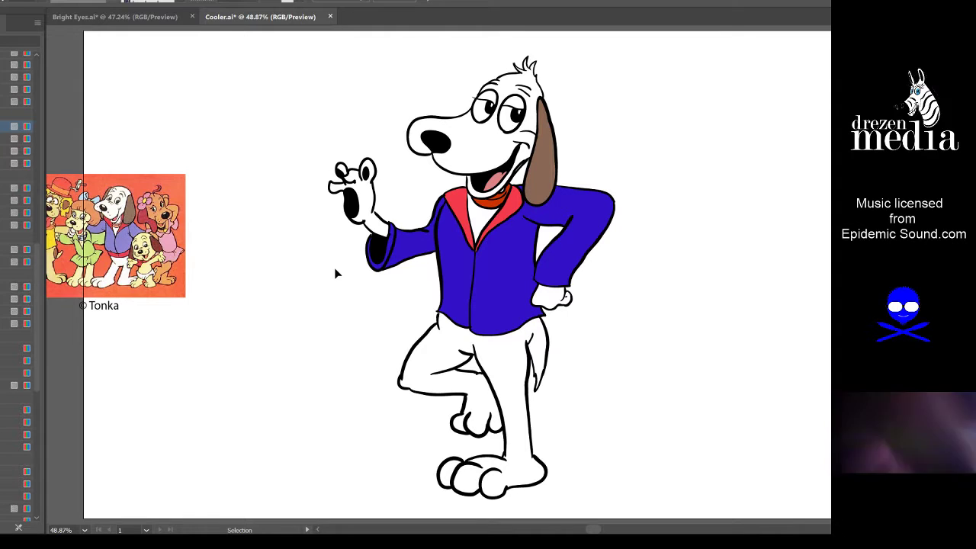
pyautogui.moveTo(208, 147); pyautogui.dragTo(86, 381)
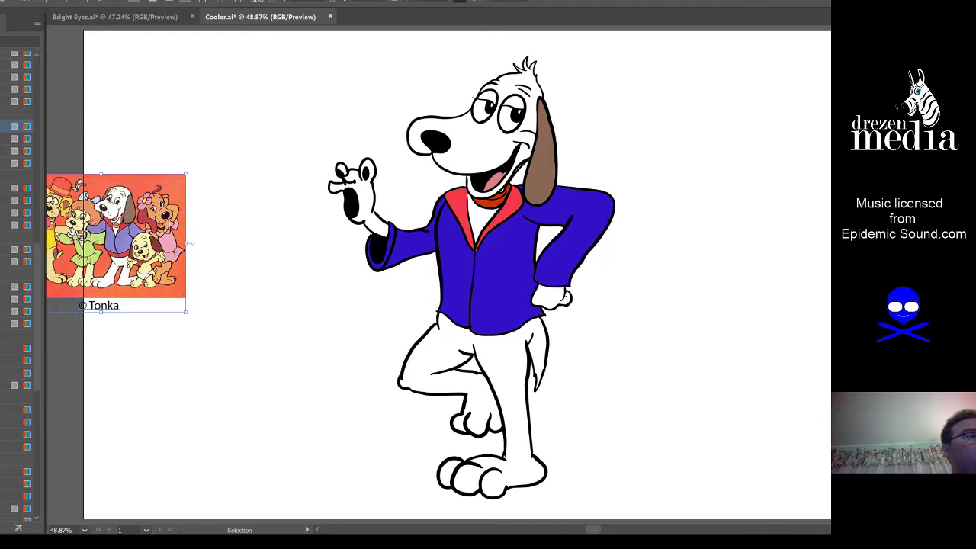
pyautogui.press('Delete')
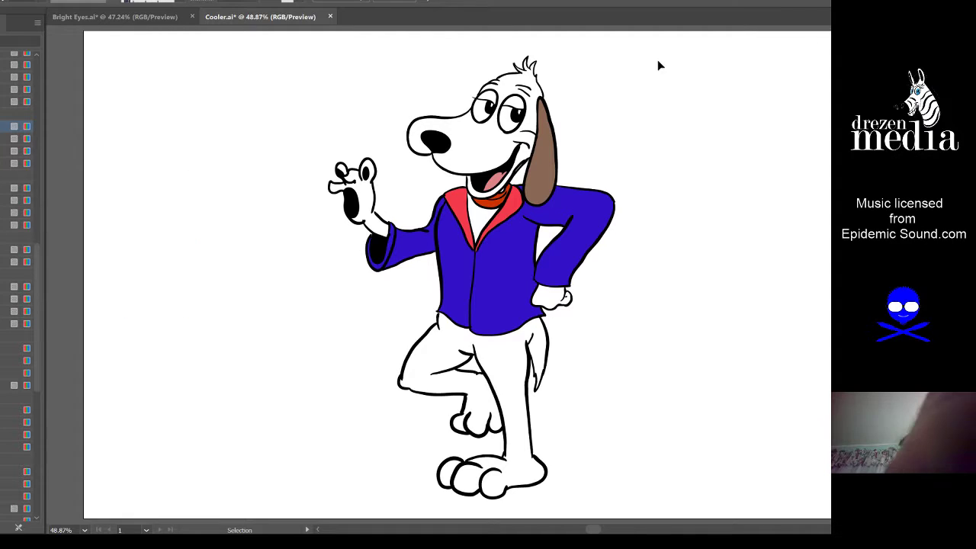
# Step: Scale the whole dog down slightly in proportion about its centre
pyautogui.moveTo(648, 56); pyautogui.dragTo(330, 504)
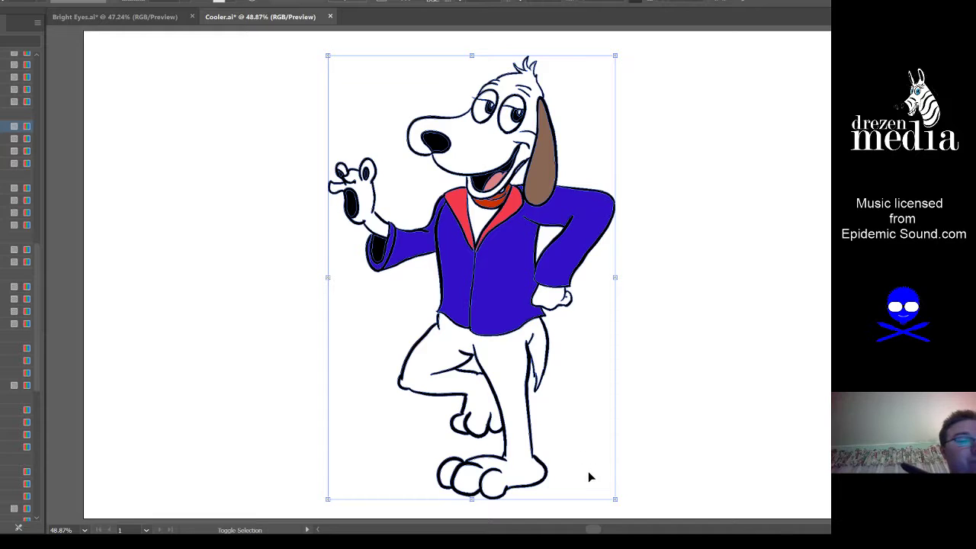
pyautogui.moveTo(616, 499); pyautogui.dragTo(600, 475)
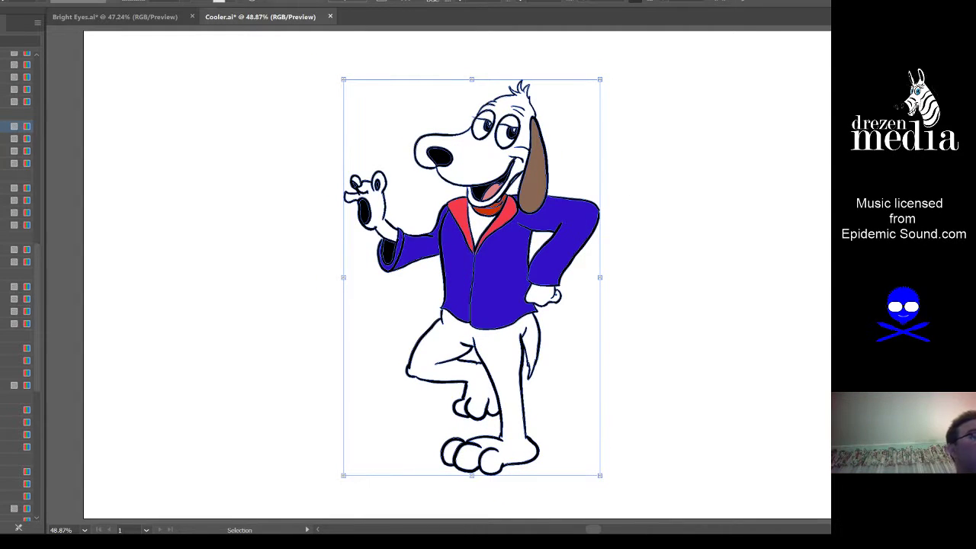
pyautogui.click(189, 203)
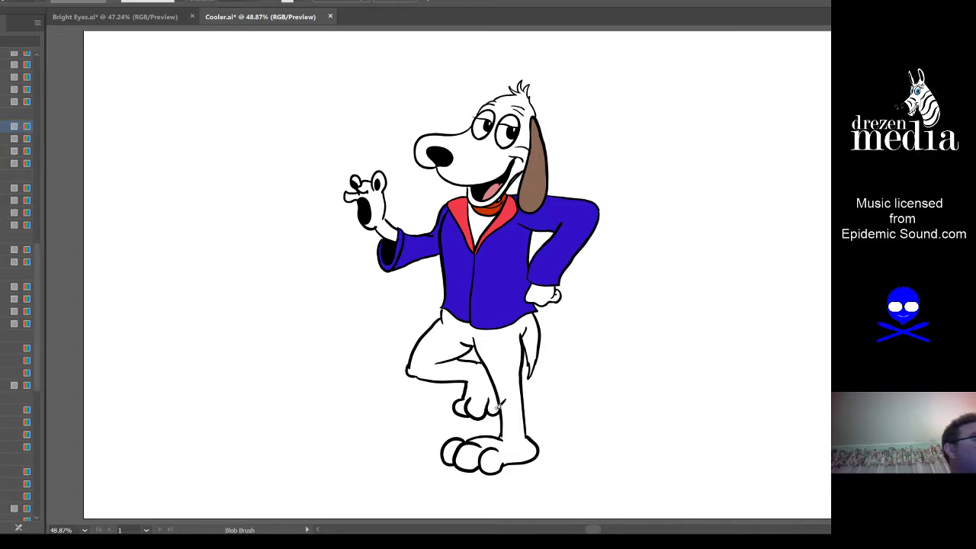
pyautogui.press('v')
pyautogui.moveTo(279, 497); pyautogui.dragTo(688, 116)
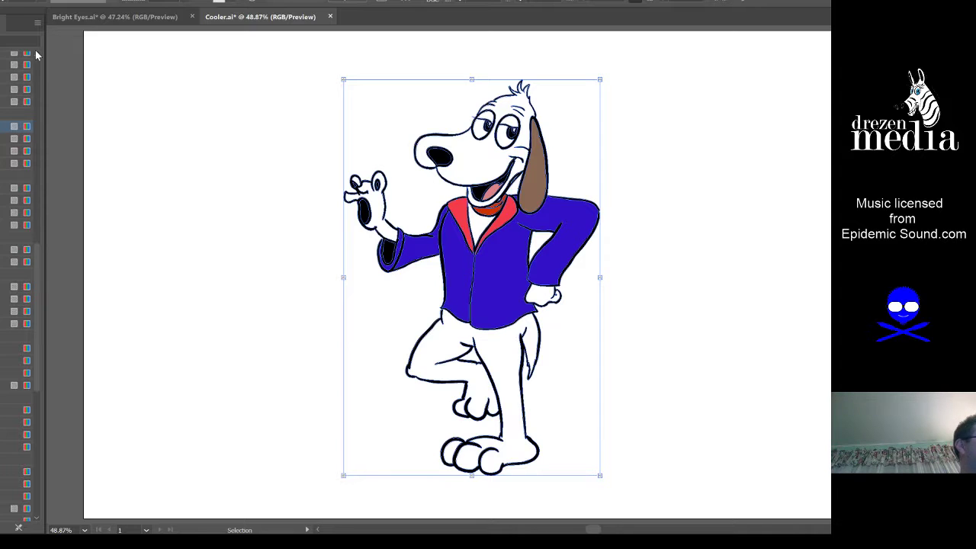
pyautogui.click(162, 46)
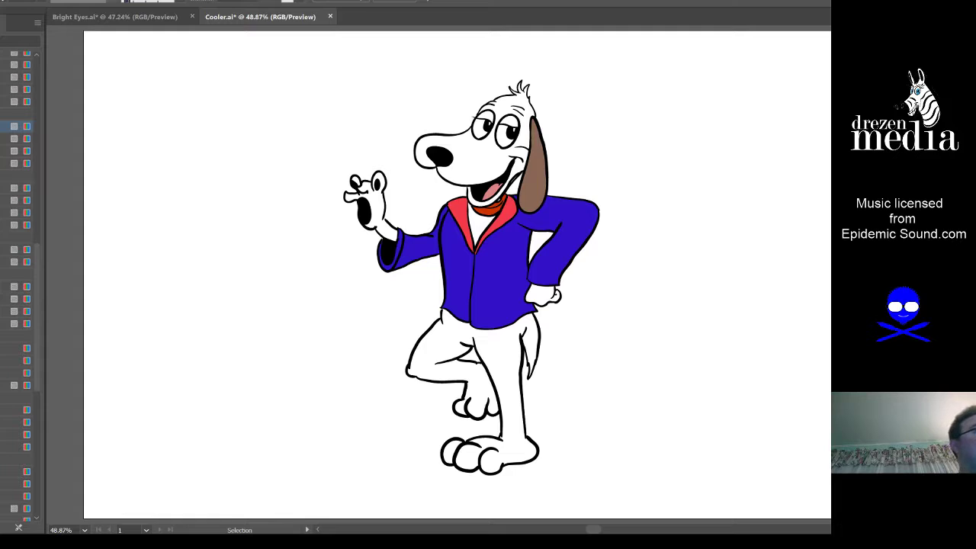
# Step: With a black Blob Brush, draw a slanted wall base line past the dog's feet and a vertical wall corner line rising from its far end
pyautogui.hotkey('shift', 'b')
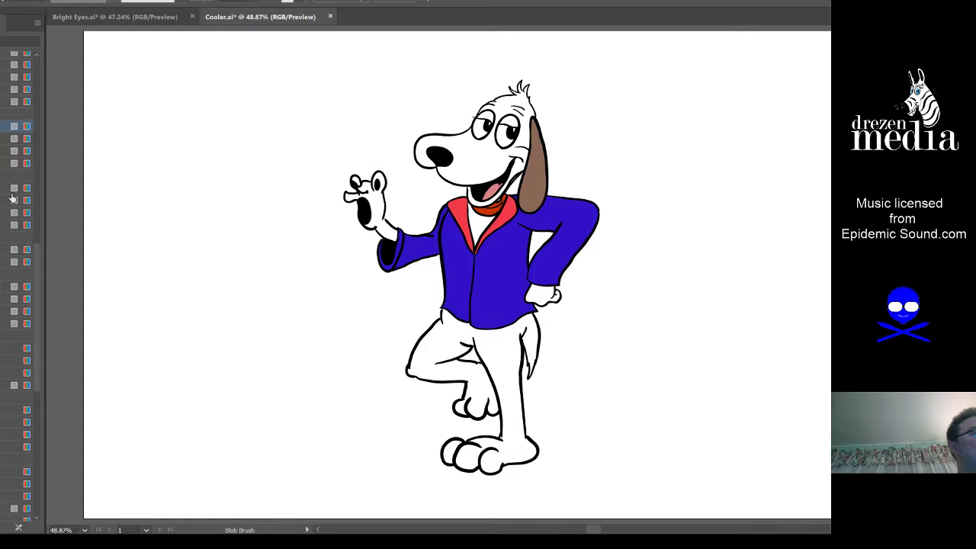
pyautogui.click(11, 191)
pyautogui.moveTo(256, 443); pyautogui.dragTo(676, 443)
pyautogui.hotkey('ctrl', 'z')
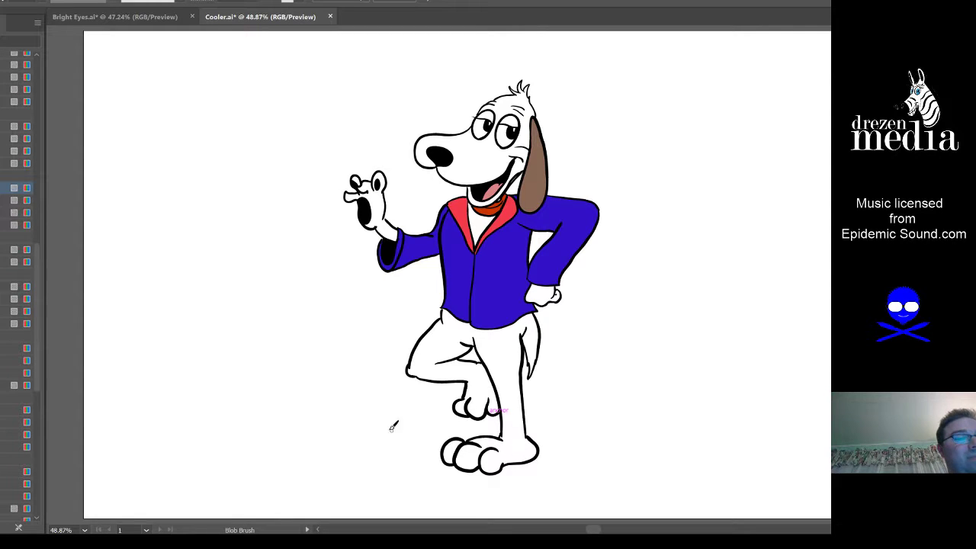
pyautogui.moveTo(333, 380); pyautogui.dragTo(685, 490)
pyautogui.moveTo(332, 379); pyautogui.dragTo(329, 51)
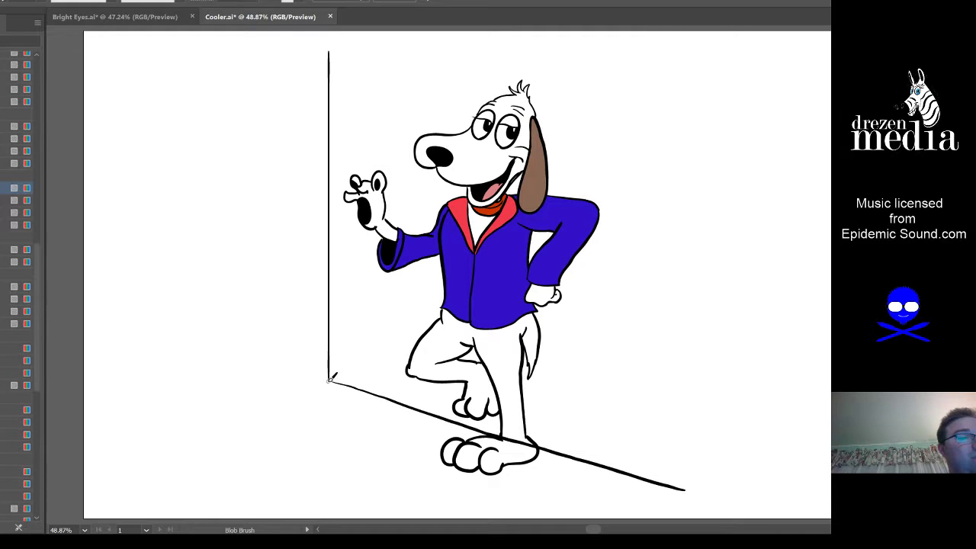
pyautogui.moveTo(333, 379); pyautogui.dragTo(315, 381)
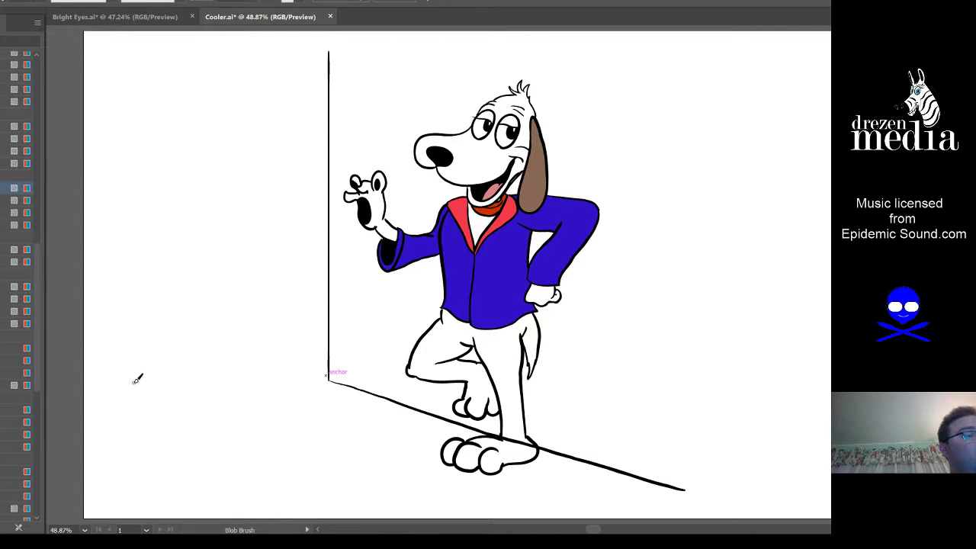
# Step: Draw the floor's horizontal back edge from the wall corner and two diagonal lines running forward as its thick side edge
pyautogui.moveTo(138, 381); pyautogui.dragTo(319, 381)
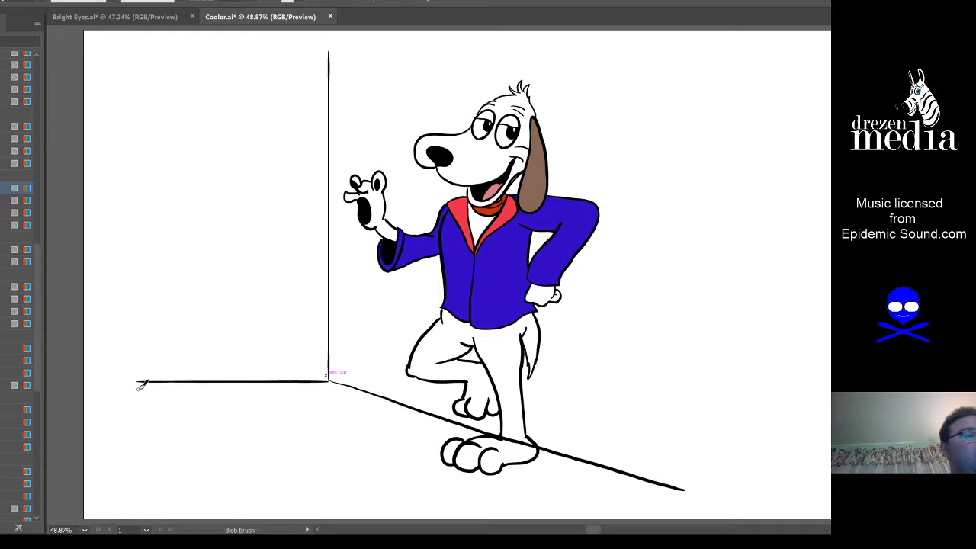
pyautogui.moveTo(138, 382); pyautogui.dragTo(319, 514)
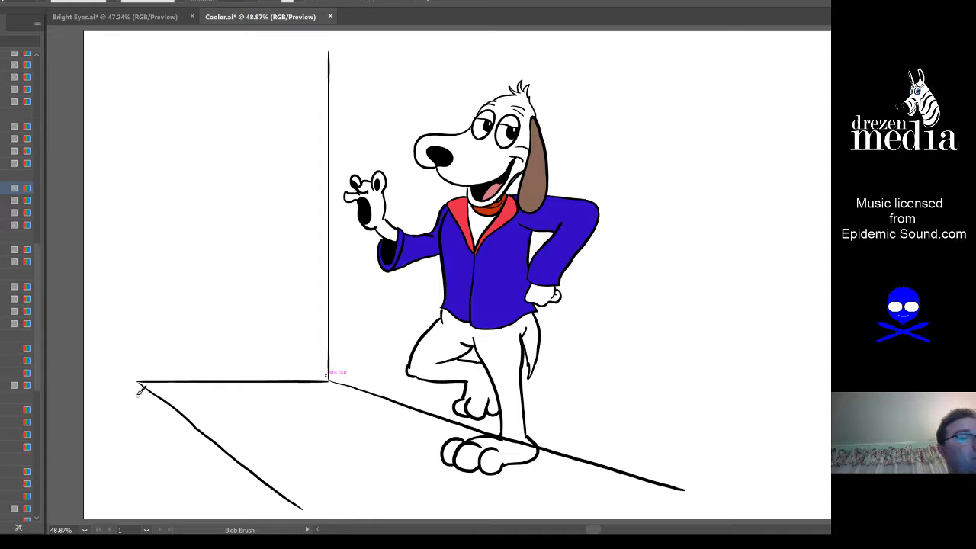
pyautogui.moveTo(138, 383)
pyautogui.mouseDown()
pyautogui.moveTo(237, 506)
pyautogui.moveTo(258, 500)
pyautogui.mouseUp()
pyautogui.hotkey('ctrl', 'z')
pyautogui.moveTo(137, 384); pyautogui.dragTo(275, 512)
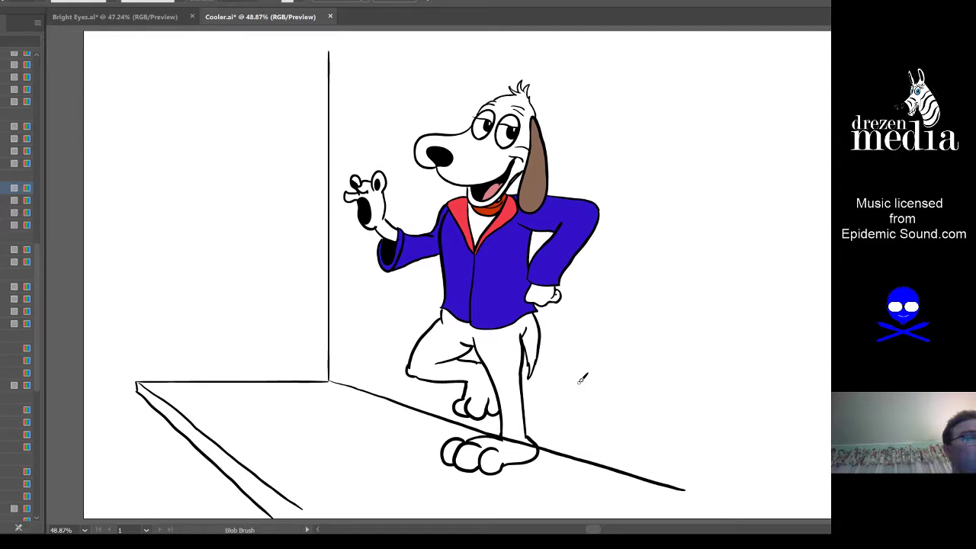
# Step: Scale the wall and floor lines down slightly in proportion so that they fit inside the artboard
pyautogui.press('v')
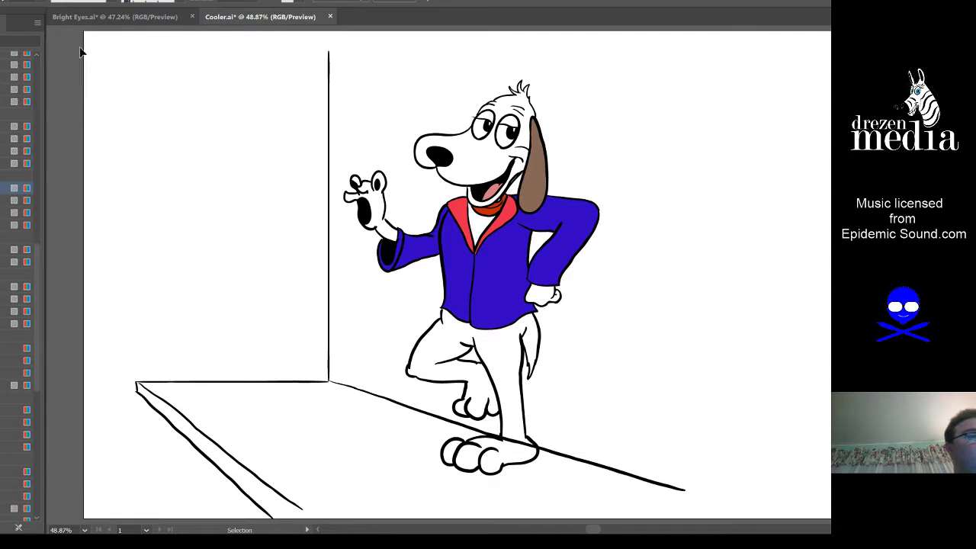
pyautogui.moveTo(81, 52); pyautogui.dragTo(766, 492)
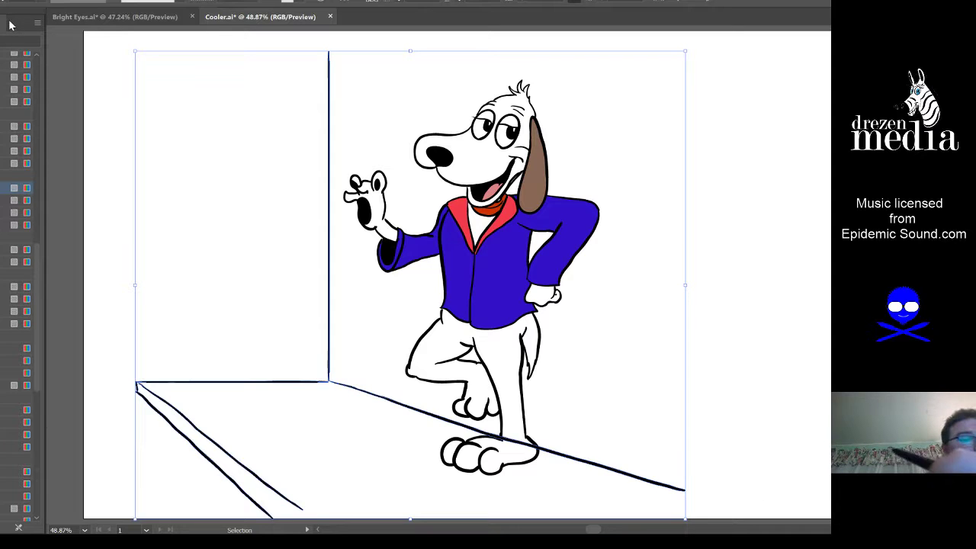
pyautogui.moveTo(410, 518); pyautogui.dragTo(410, 510)
pyautogui.click(641, 392)
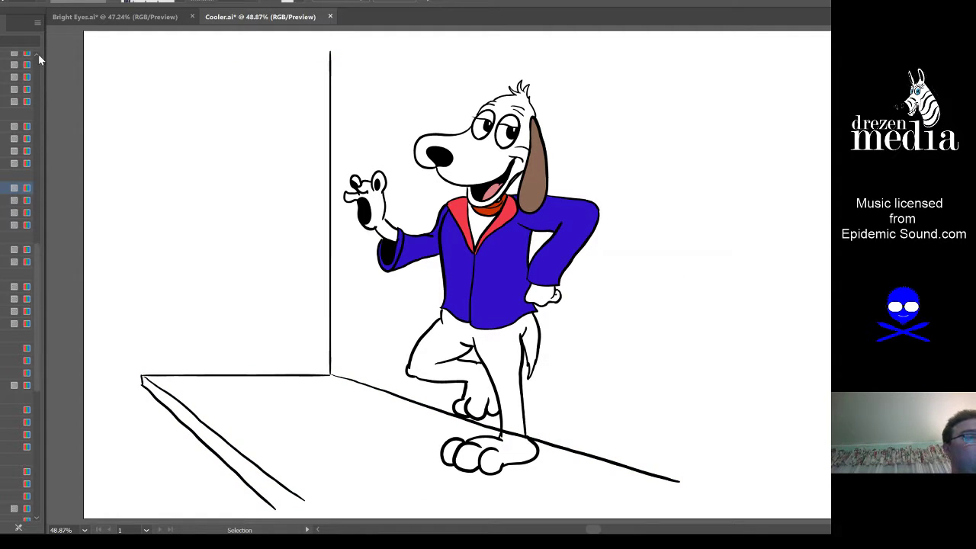
pyautogui.click(558, 253)
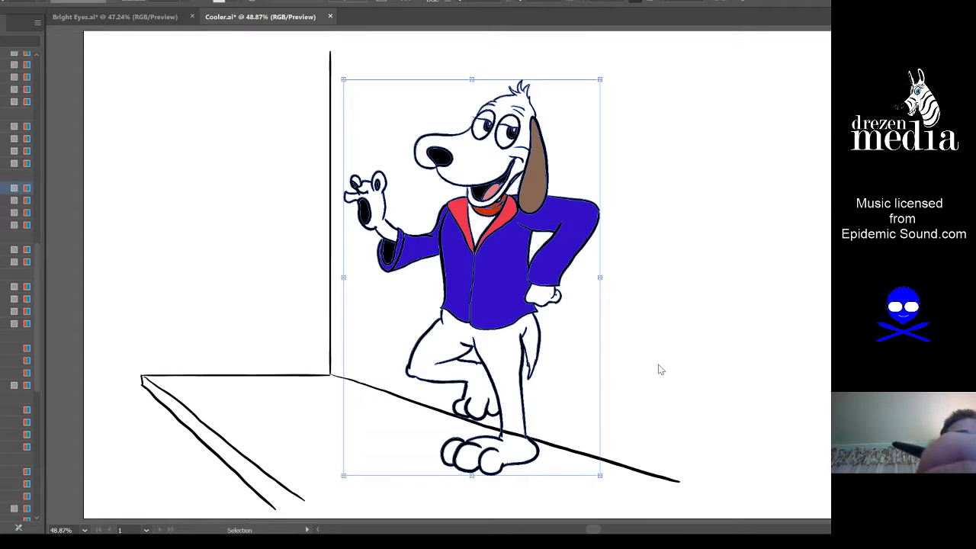
pyautogui.click(674, 372)
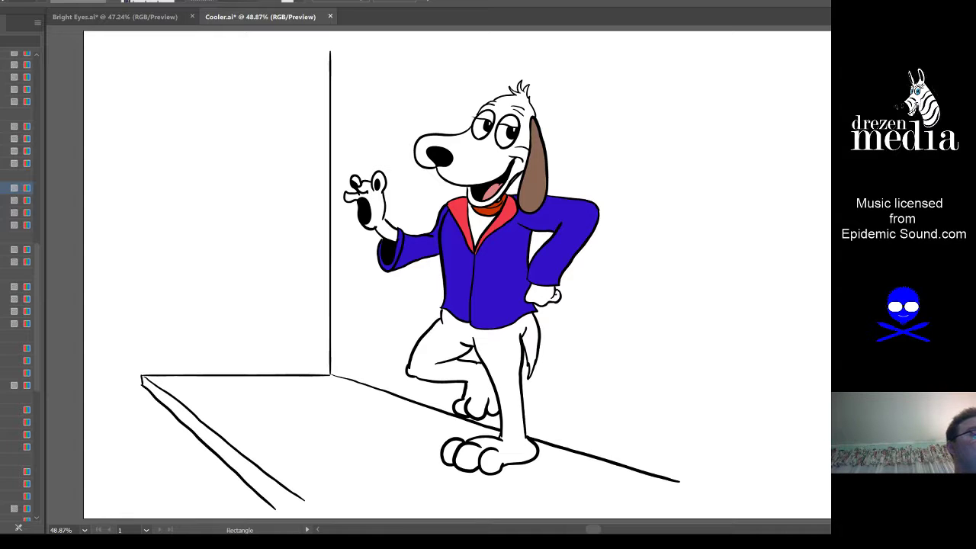
# Step: Draw a black rectangle from the wall's corner line and shift its right-hand corners so it follows the slanted base line in perspective
pyautogui.moveTo(330, 51); pyautogui.dragTo(684, 375)
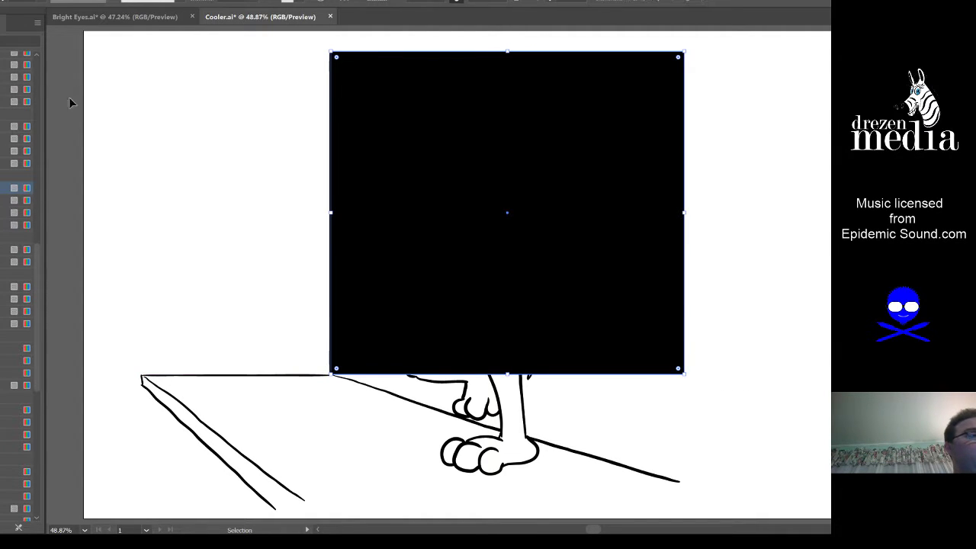
pyautogui.hotkey('ctrl', 'shift', 'a')
pyautogui.press('a')
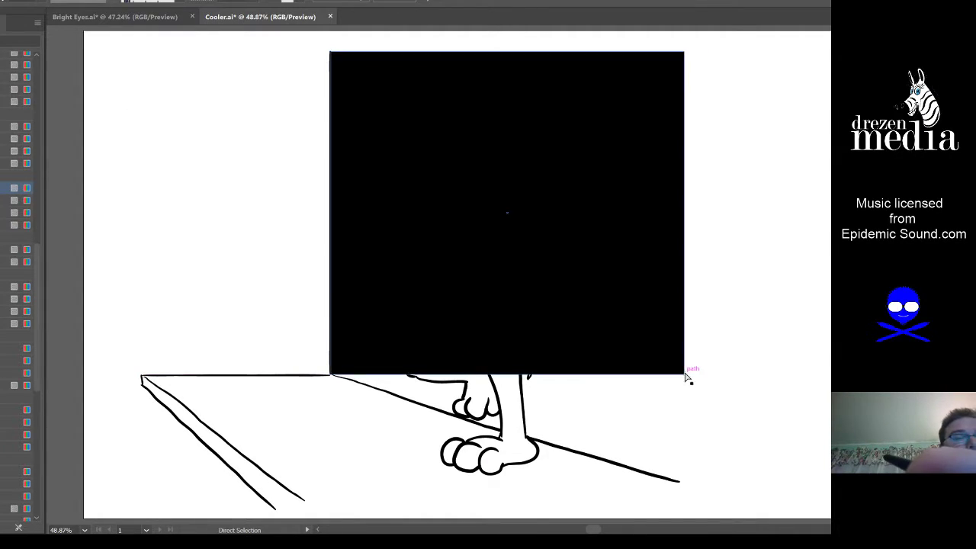
pyautogui.moveTo(687, 374); pyautogui.dragTo(696, 466)
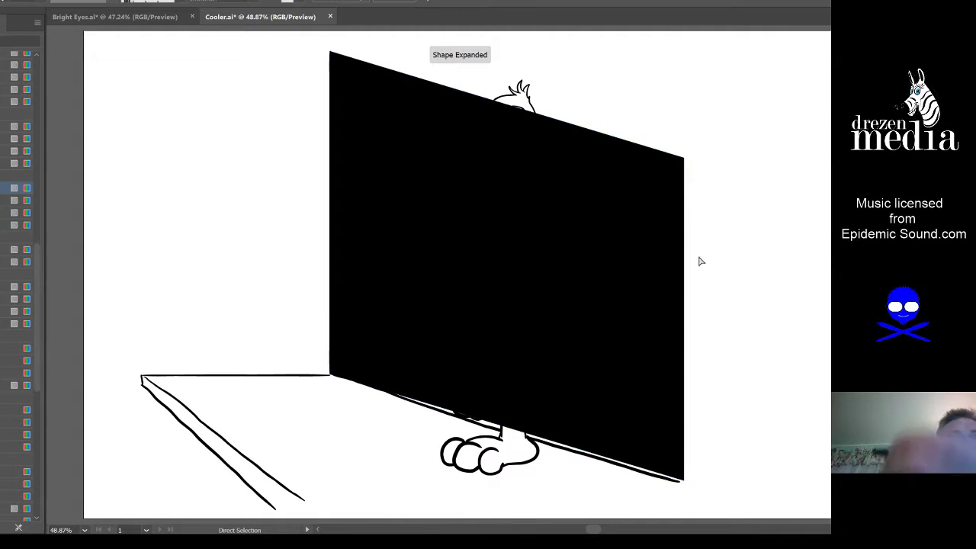
pyautogui.moveTo(685, 161); pyautogui.dragTo(686, 69)
pyautogui.moveTo(685, 391); pyautogui.dragTo(687, 485)
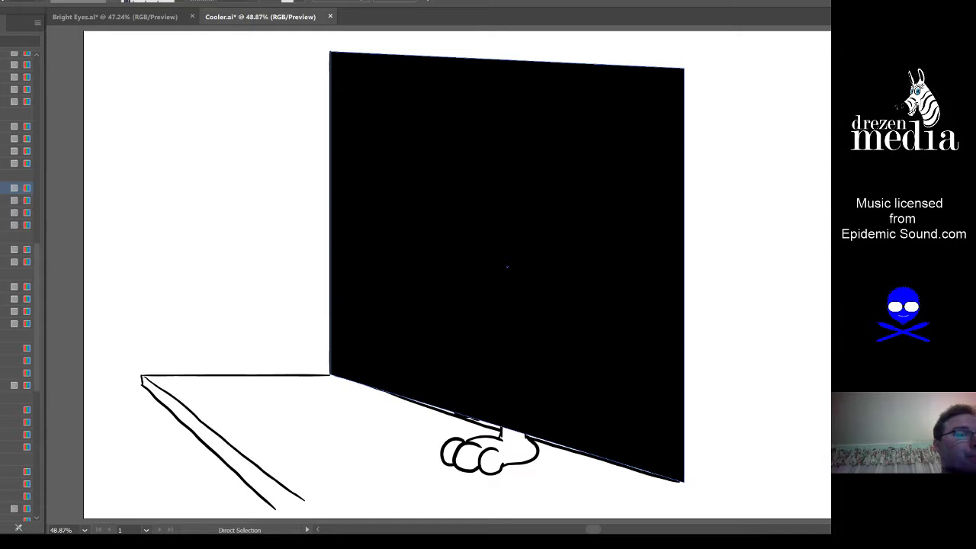
pyautogui.click(572, 404)
pyautogui.click(706, 462)
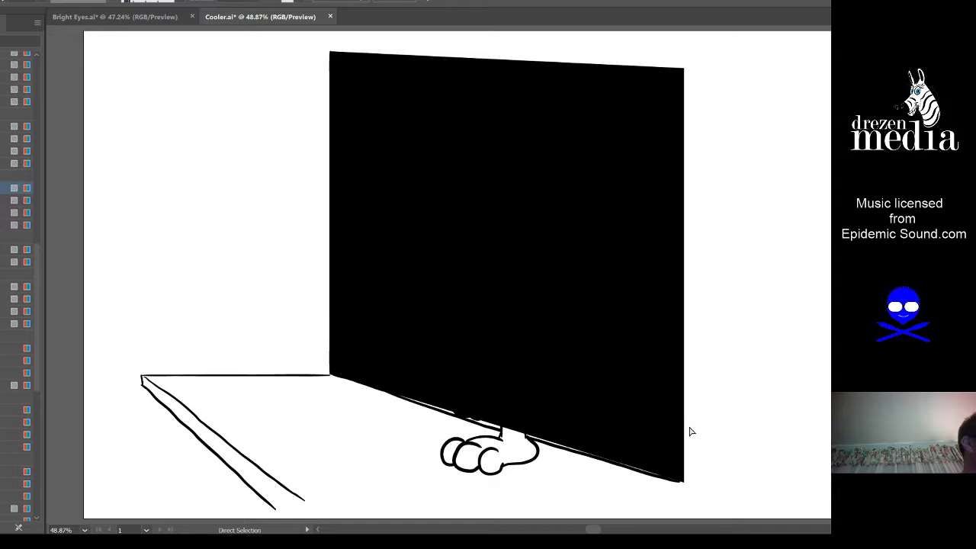
pyautogui.press('v')
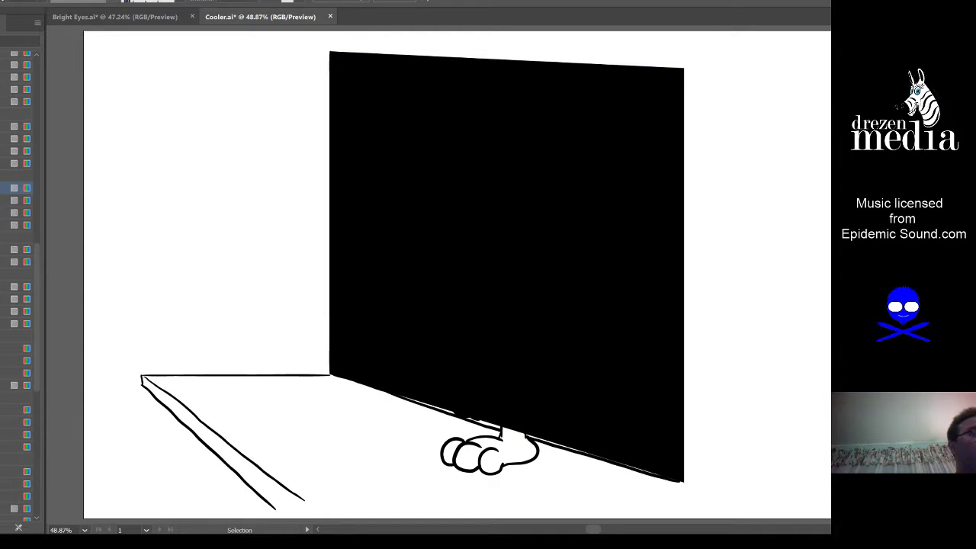
pyautogui.click(359, 353)
pyautogui.click(712, 433)
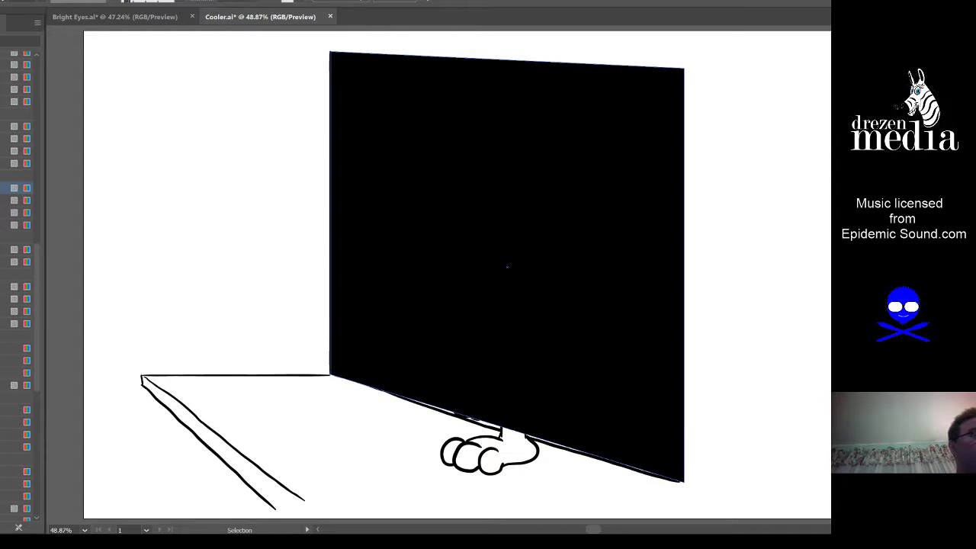
# Step: Draw a closed, filled floor shape with the Pen tool, following the back edge, the slanted wall base, the front edge and the inner diagonal line
pyautogui.press('p')
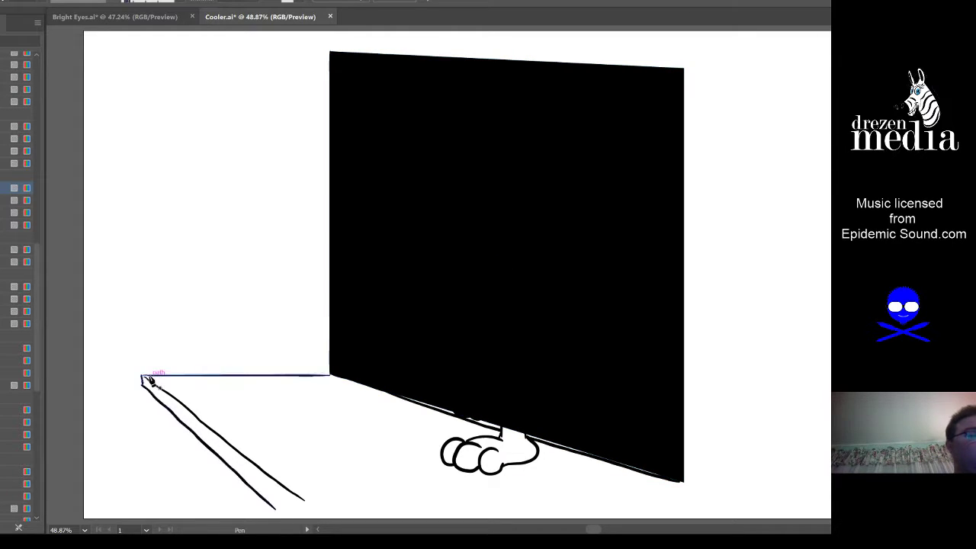
pyautogui.click(329, 376)
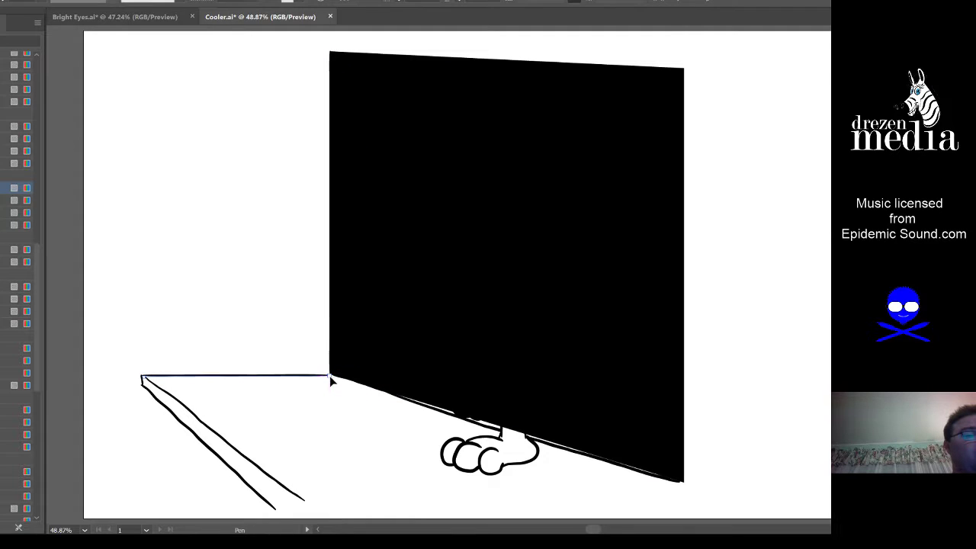
pyautogui.click(683, 482)
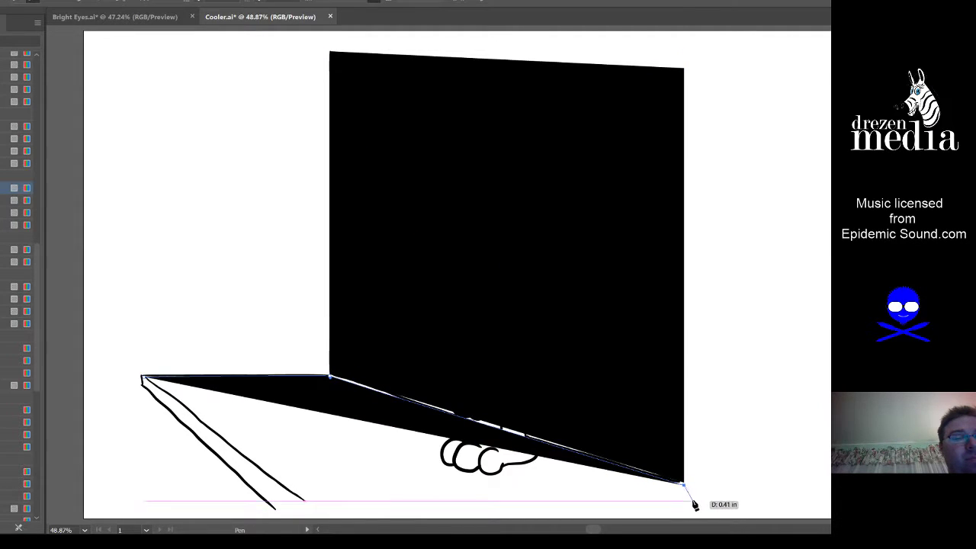
pyautogui.keyDown('ctrl'); pyautogui.click(686, 510); pyautogui.keyUp('ctrl')
pyautogui.click(684, 509)
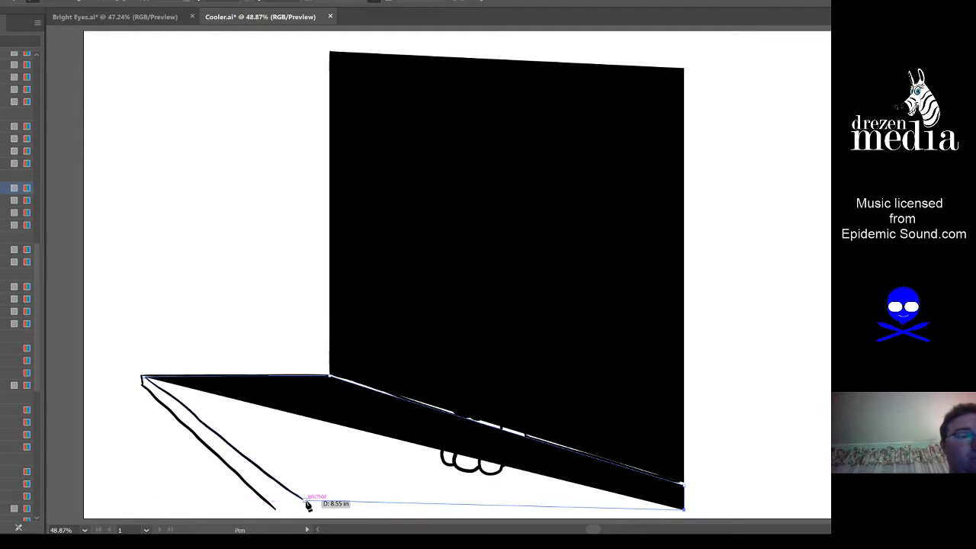
pyautogui.click(307, 501)
pyautogui.click(142, 376)
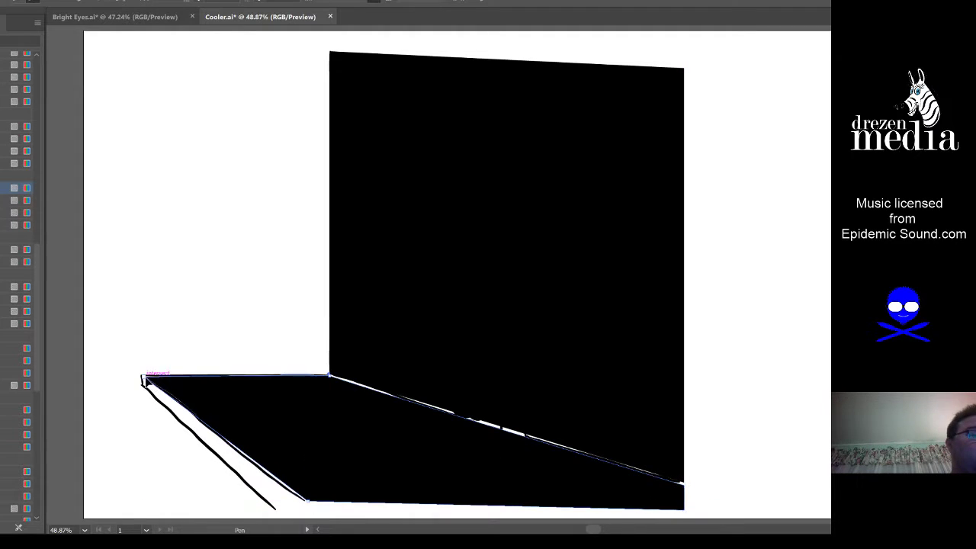
# Step: Select the black wall and floor shapes together and recolour both to a muted dark brown
pyautogui.press('ctrl')
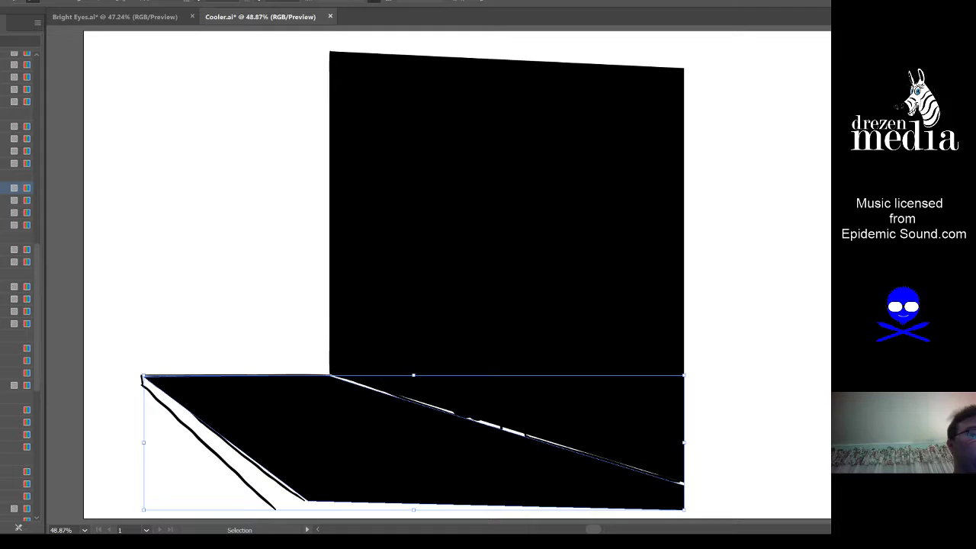
pyautogui.keyDown('ctrl'); pyautogui.keyDown('shift'); pyautogui.click(539, 347); pyautogui.keyUp('shift'); pyautogui.keyUp('ctrl')
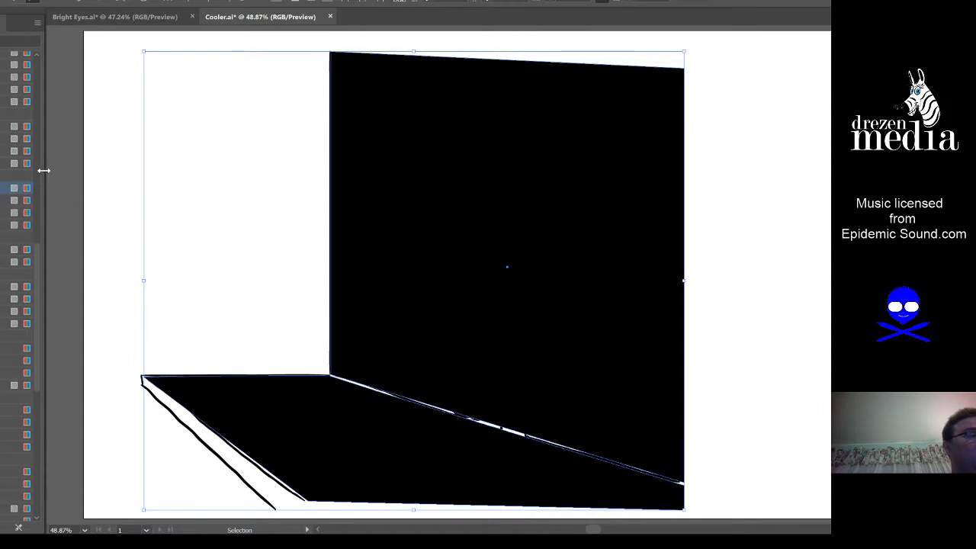
pyautogui.click(13, 163)
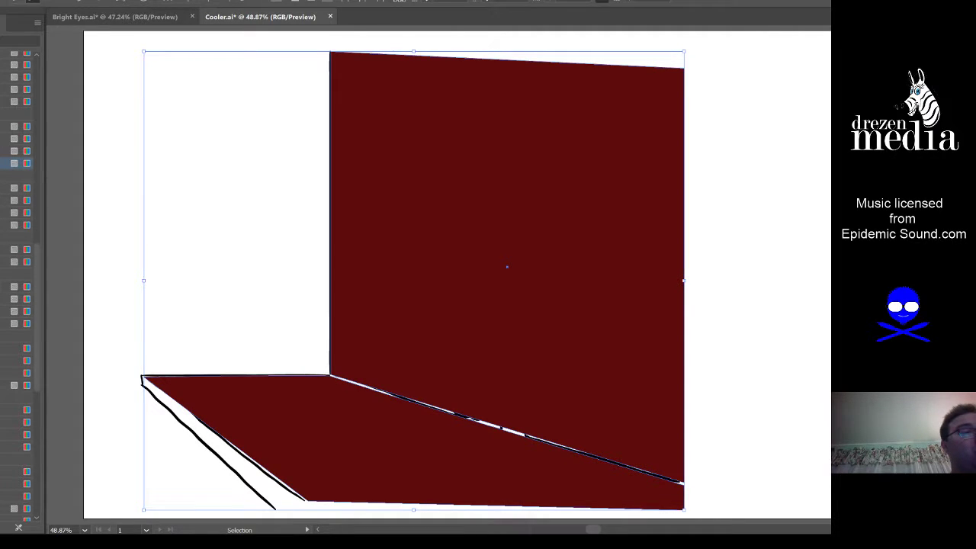
pyautogui.hotkey('ctrl', 'z')
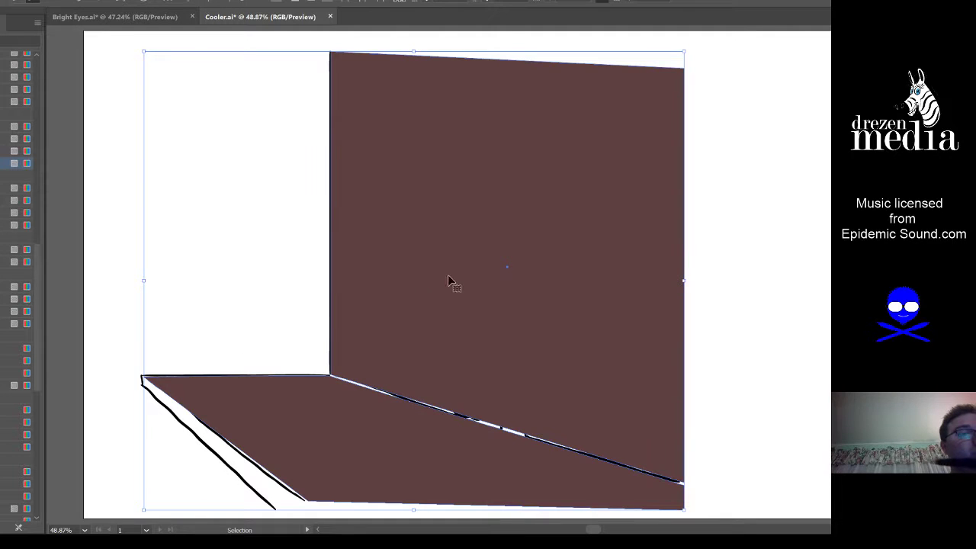
pyautogui.click(728, 329)
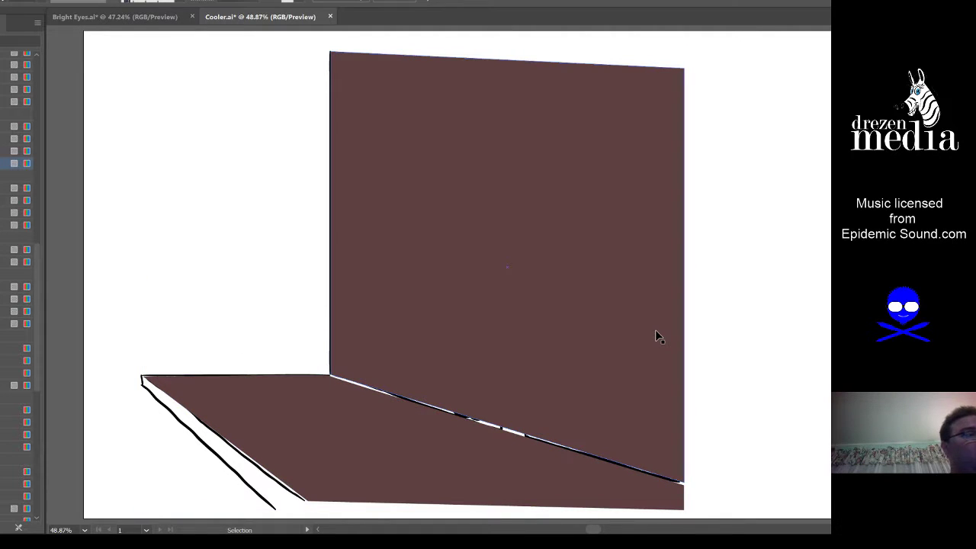
pyautogui.press('p')
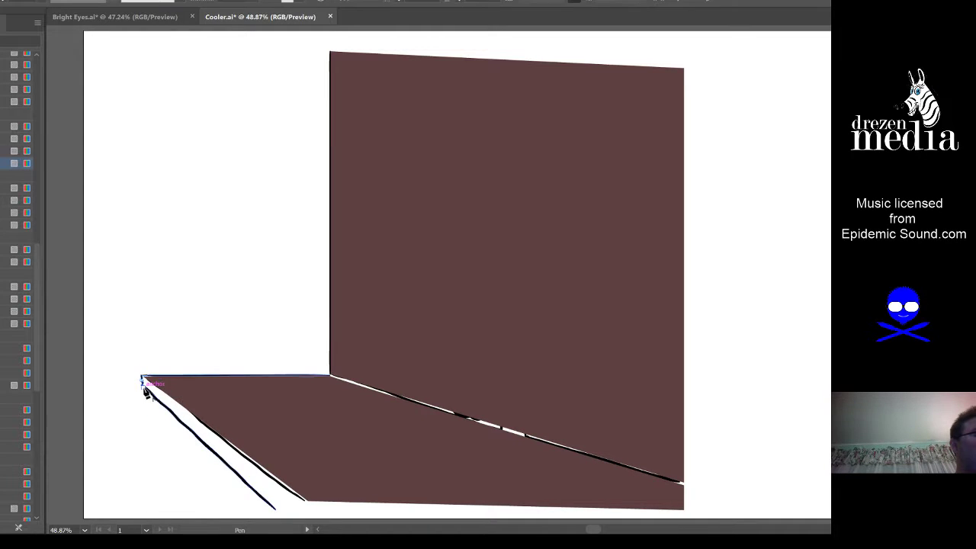
pyautogui.click(141, 379)
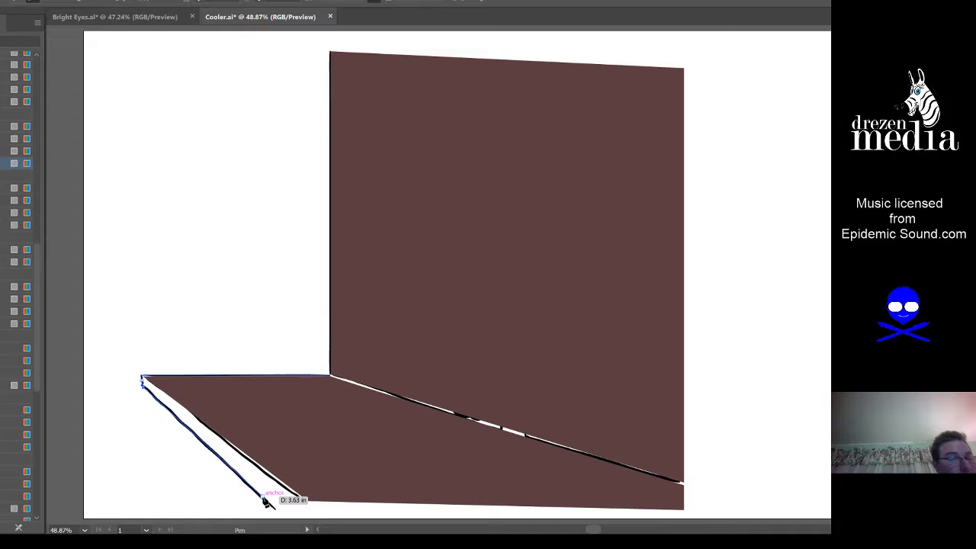
pyautogui.moveTo(267, 501); pyautogui.dragTo(266, 502)
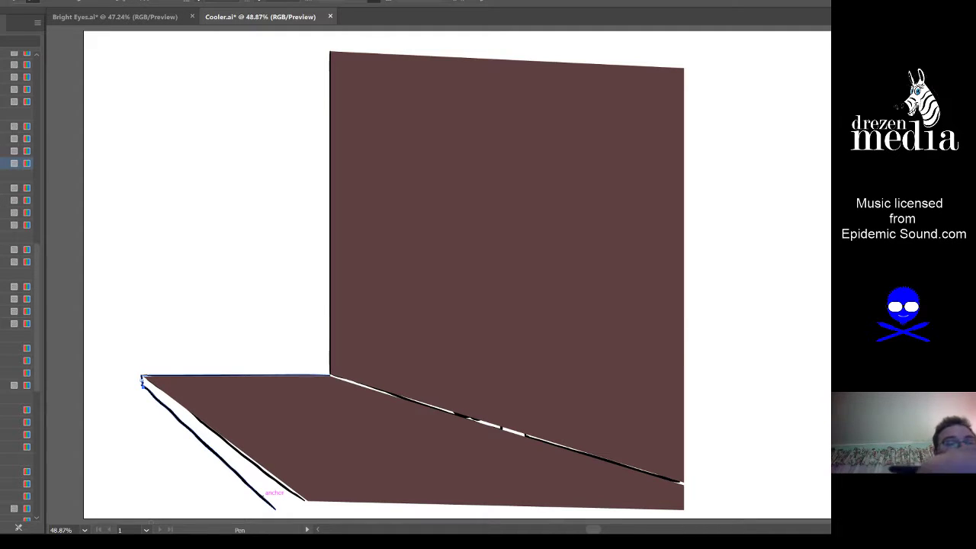
pyautogui.press('v')
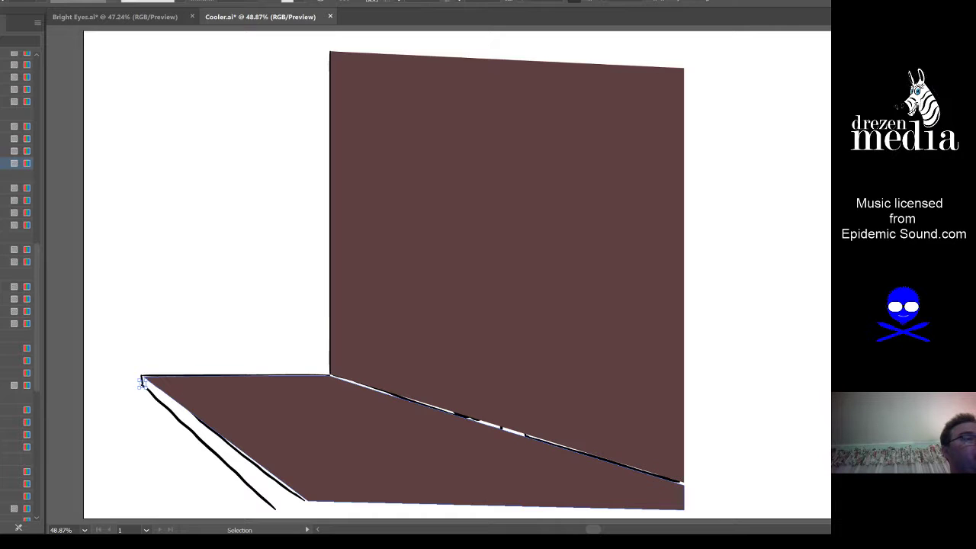
# Step: Draw a narrow filled shape with the Pen tool between the two diagonal lines to form the floor's thick side edge
pyautogui.press('p')
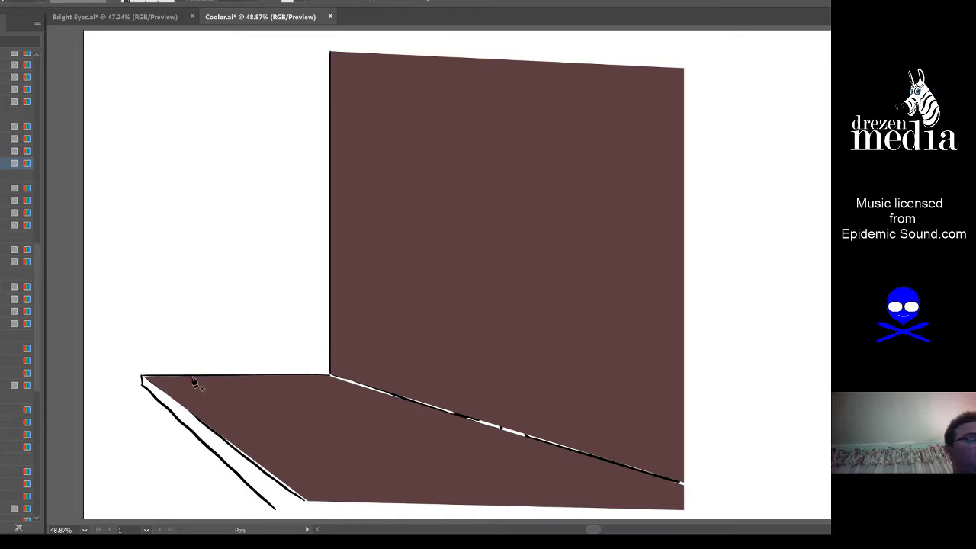
pyautogui.click(143, 379)
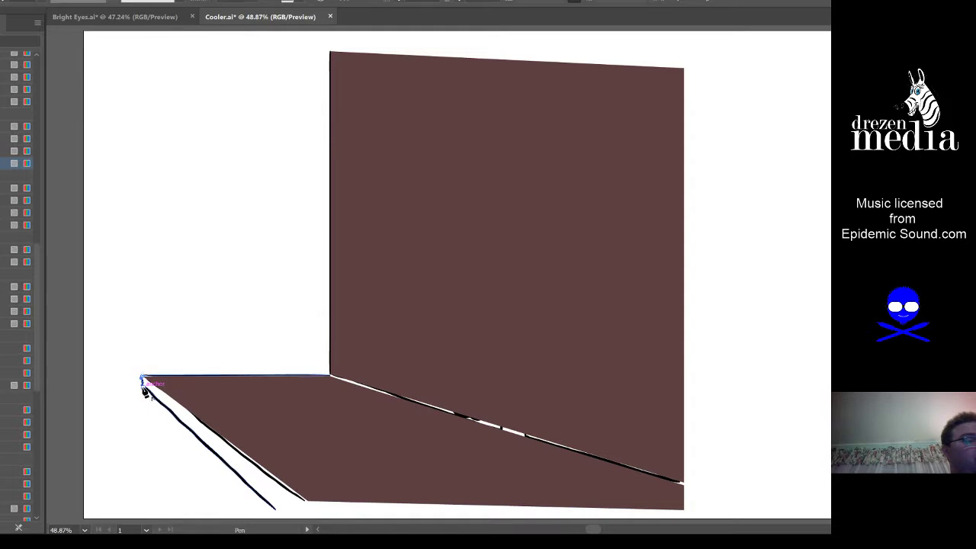
pyautogui.click(279, 511)
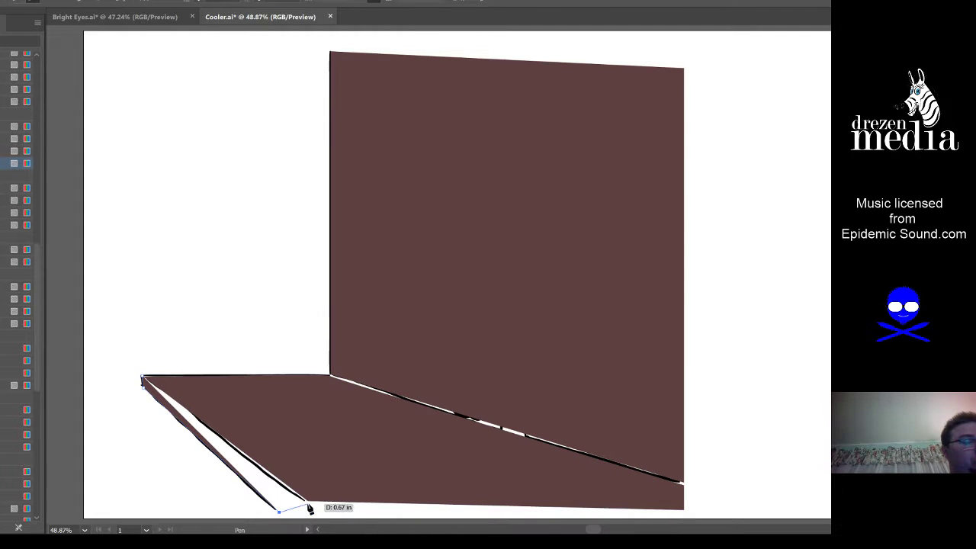
pyautogui.hotkey('ctrl', 'z')
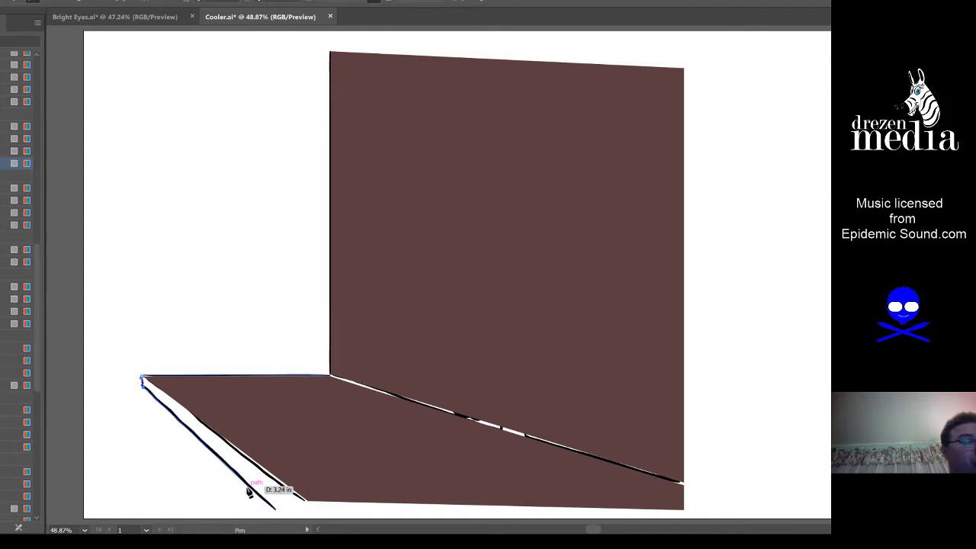
pyautogui.click(303, 504)
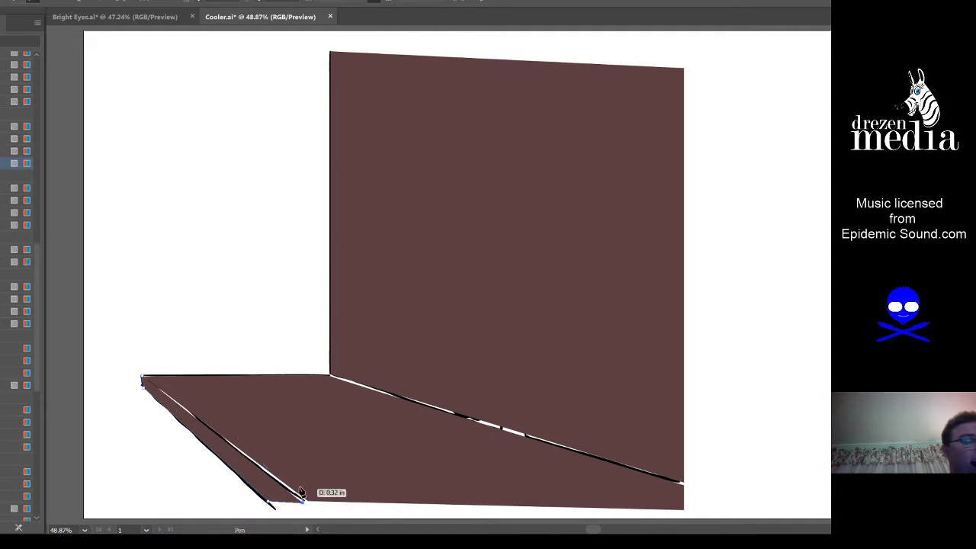
pyautogui.click(142, 377)
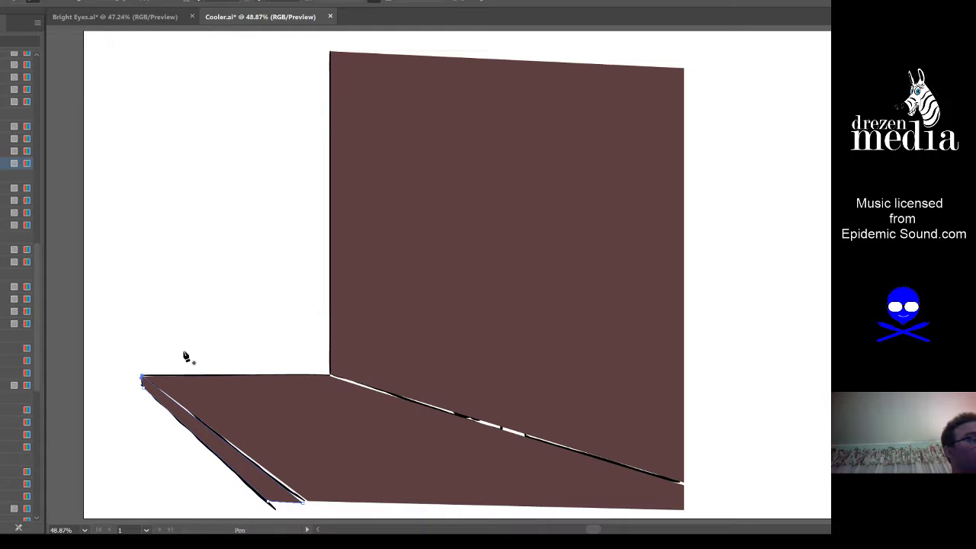
# Step: Select all wall and floor artwork without the dog, give it soft feathered edges and send it behind the dog
pyautogui.press('v')
pyautogui.moveTo(103, 45)
pyautogui.mouseDown()
pyautogui.moveTo(435, 232)
pyautogui.moveTo(744, 462)
pyautogui.mouseUp()
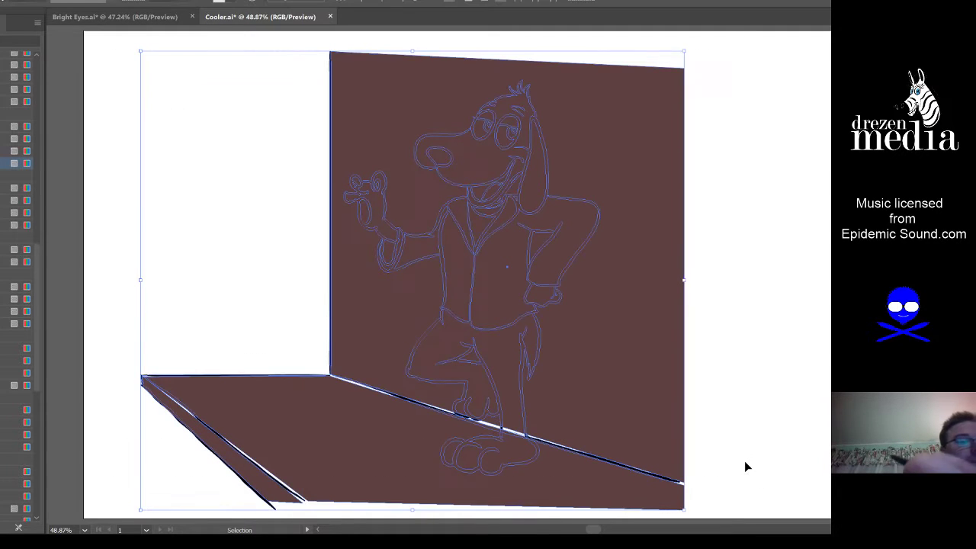
pyautogui.keyDown('shift'); pyautogui.click(503, 433); pyautogui.keyUp('shift')
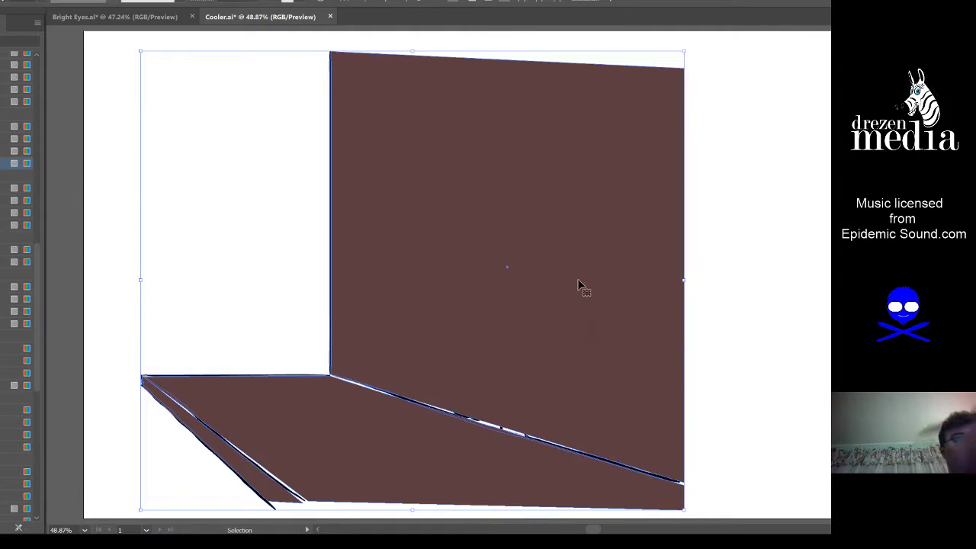
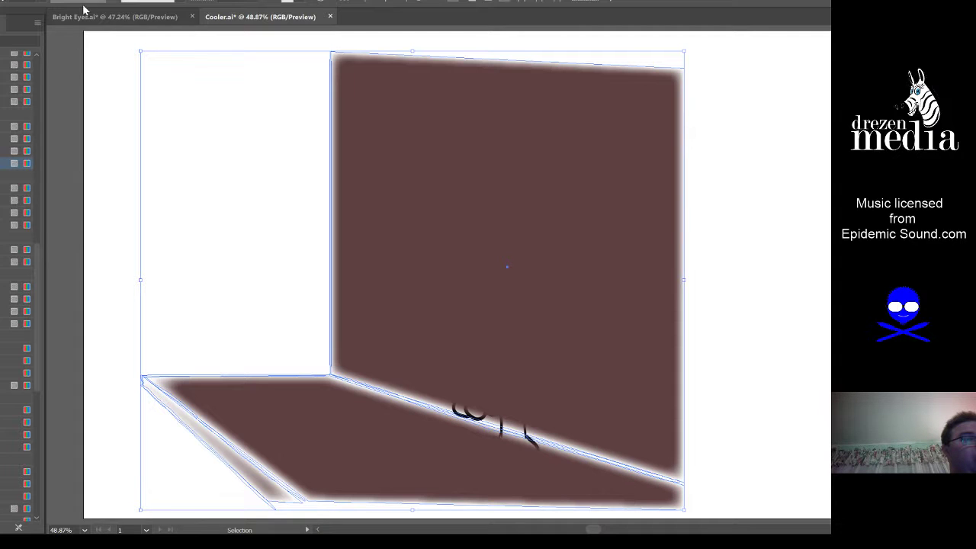
pyautogui.hotkey('ctrl', 'shift', '[')
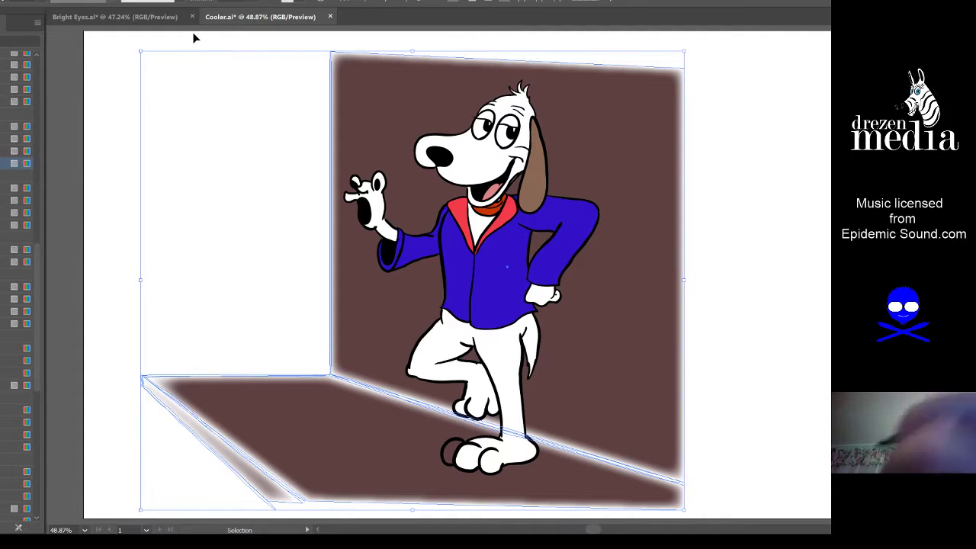
pyautogui.click(730, 335)
# Step: Fill the unpainted outer toe of the dog's standing foot with white using the Live Paint Bucket
pyautogui.click(448, 423)
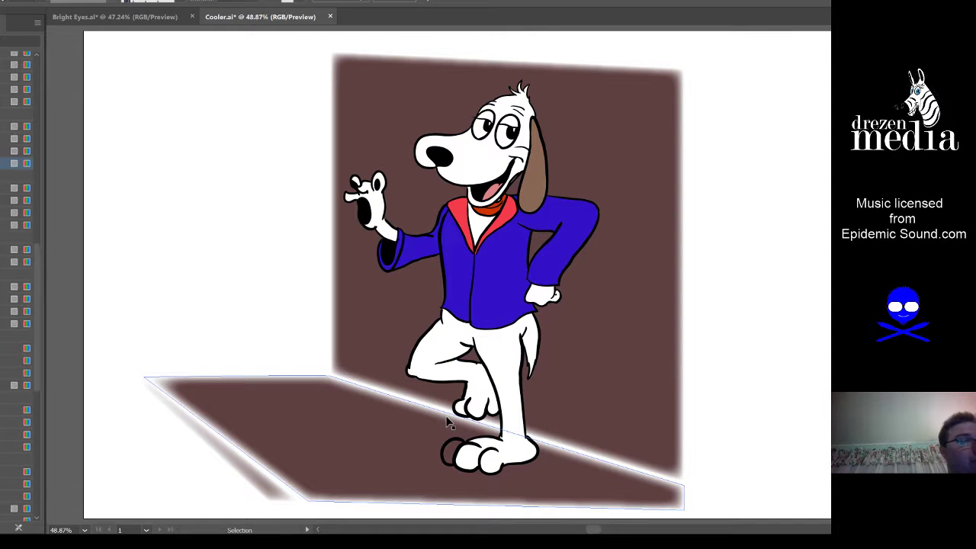
pyautogui.press('k')
pyautogui.hotkey('ctrl', 'shift', 'a')
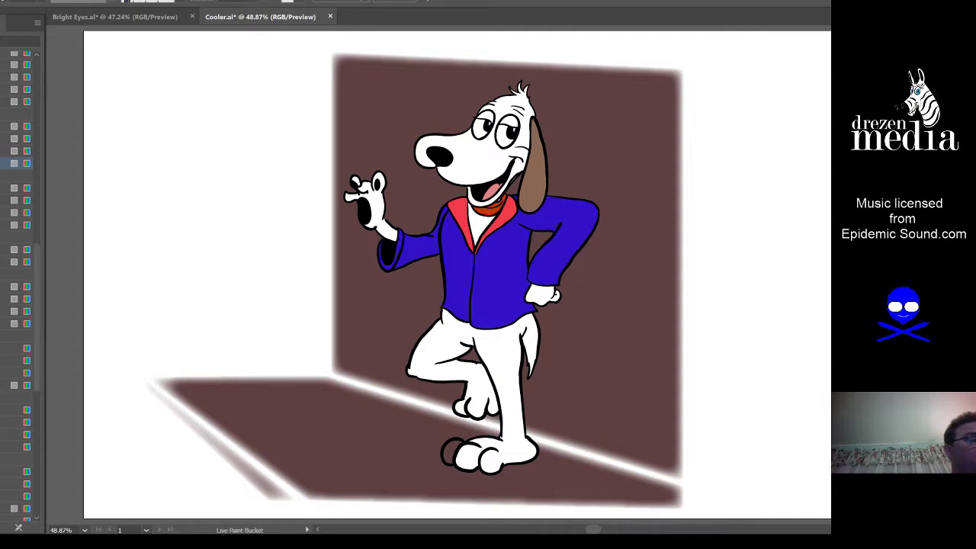
pyautogui.click(18, 101)
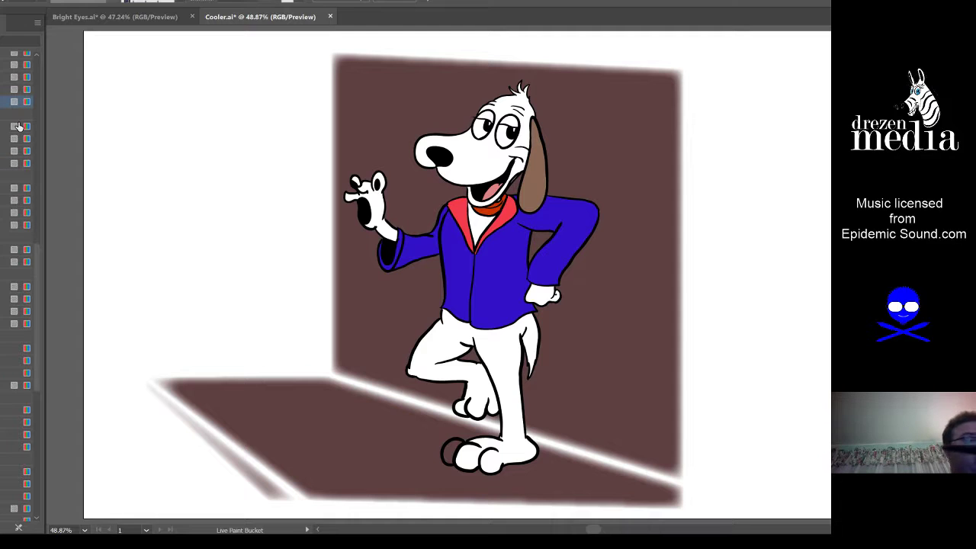
pyautogui.click(453, 450)
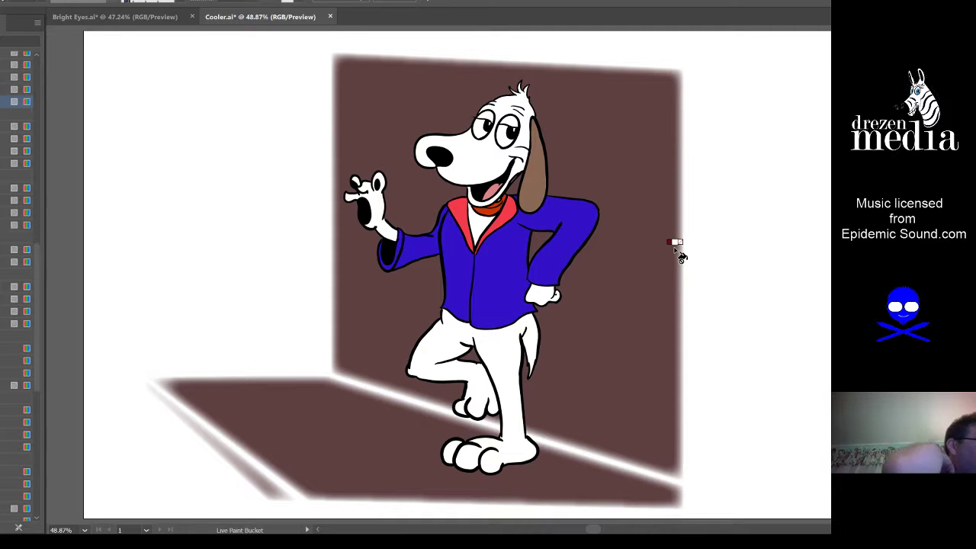
# Step: With an orange-red Blob Brush, sketch slanted brick outlines in perspective on the wall beside the dog's head
pyautogui.press('v')
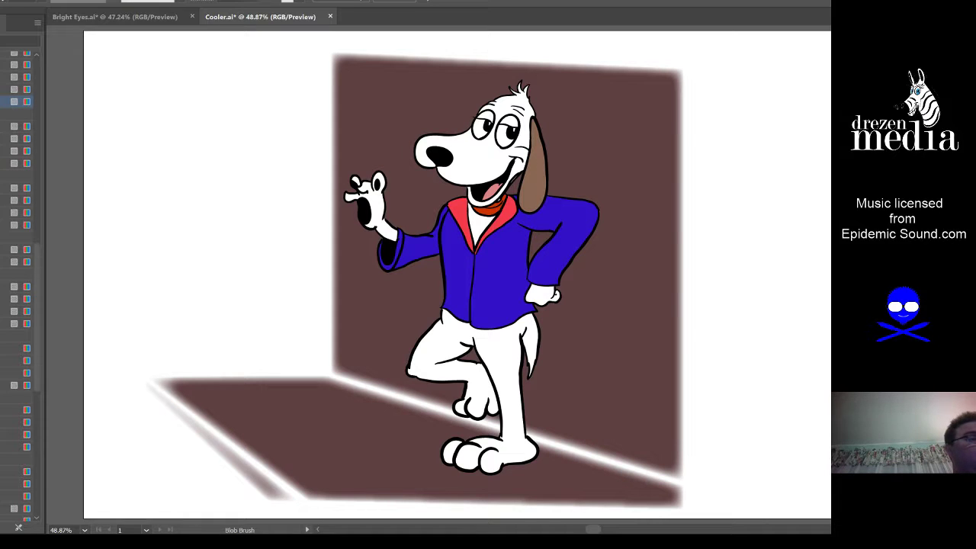
pyautogui.click(17, 125)
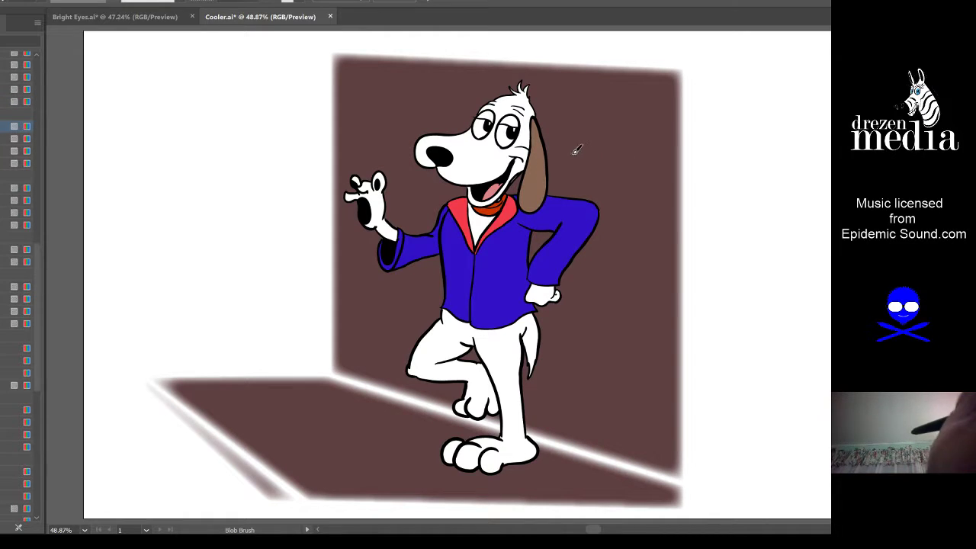
pyautogui.moveTo(575, 153); pyautogui.dragTo(641, 165)
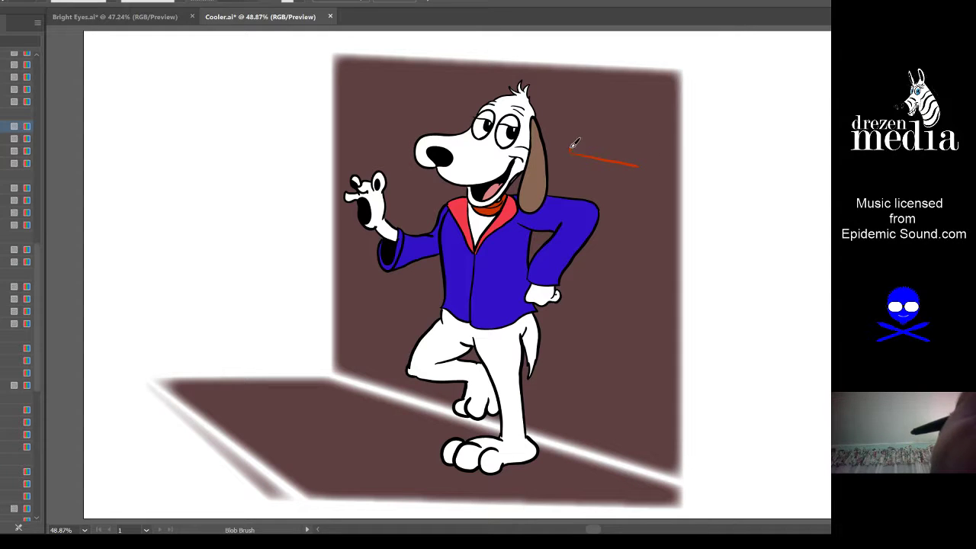
pyautogui.moveTo(571, 152)
pyautogui.mouseDown()
pyautogui.moveTo(571, 133)
pyautogui.moveTo(639, 140)
pyautogui.moveTo(638, 164)
pyautogui.mouseUp()
pyautogui.moveTo(579, 141)
pyautogui.mouseDown()
pyautogui.moveTo(611, 142)
pyautogui.moveTo(601, 153)
pyautogui.moveTo(628, 153)
pyautogui.moveTo(638, 147)
pyautogui.moveTo(628, 115)
pyautogui.moveTo(671, 118)
pyautogui.moveTo(636, 135)
pyautogui.moveTo(654, 138)
pyautogui.moveTo(671, 134)
pyautogui.moveTo(638, 121)
pyautogui.moveTo(646, 119)
pyautogui.moveTo(638, 132)
pyautogui.moveTo(675, 125)
pyautogui.moveTo(614, 167)
pyautogui.moveTo(618, 181)
pyautogui.moveTo(672, 185)
pyautogui.moveTo(651, 167)
pyautogui.moveTo(623, 183)
pyautogui.moveTo(669, 187)
pyautogui.moveTo(661, 153)
pyautogui.moveTo(627, 169)
pyautogui.moveTo(660, 176)
pyautogui.mouseUp()
pyautogui.hotkey('ctrl', 'z')
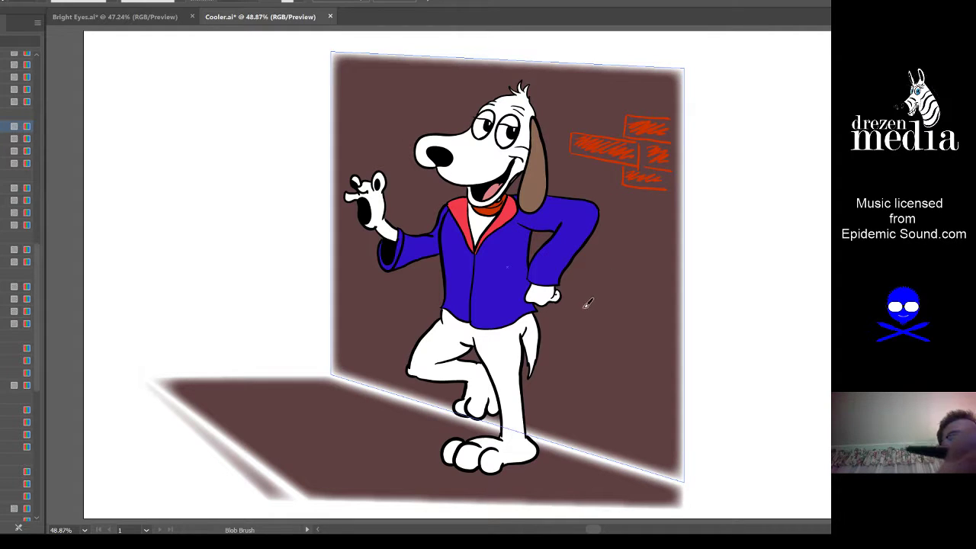
# Step: Sketch two adjoining slanted bricks with scribbled shading beside the dog's hip hand and a single brick below them on the wall
pyautogui.moveTo(569, 294)
pyautogui.mouseDown()
pyautogui.moveTo(601, 288)
pyautogui.moveTo(570, 297)
pyautogui.moveTo(599, 305)
pyautogui.moveTo(611, 289)
pyautogui.moveTo(610, 307)
pyautogui.moveTo(606, 289)
pyautogui.moveTo(576, 289)
pyautogui.moveTo(646, 299)
pyautogui.moveTo(609, 308)
pyautogui.moveTo(656, 322)
pyautogui.mouseUp()
pyautogui.hotkey('ctrl', 'z')
pyautogui.moveTo(622, 294)
pyautogui.mouseDown()
pyautogui.moveTo(664, 307)
pyautogui.moveTo(660, 320)
pyautogui.moveTo(639, 303)
pyautogui.moveTo(654, 313)
pyautogui.mouseUp()
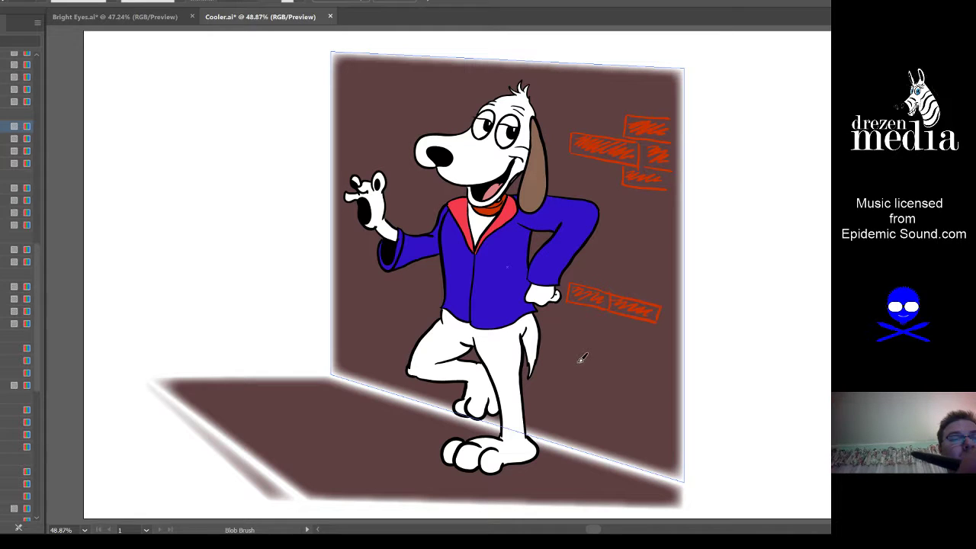
pyautogui.moveTo(587, 347)
pyautogui.mouseDown()
pyautogui.moveTo(579, 361)
pyautogui.moveTo(628, 374)
pyautogui.moveTo(626, 352)
pyautogui.moveTo(613, 358)
pyautogui.moveTo(627, 366)
pyautogui.mouseUp()
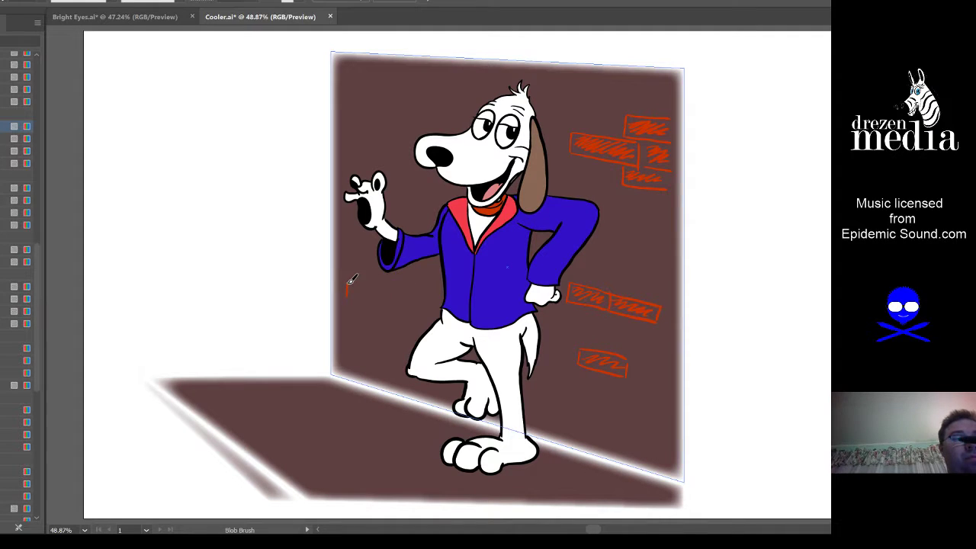
# Step: Sketch a small shaded brick below the dog's raised hand and a cluster of four bricks near the wall's upper corner above it
pyautogui.hotkey('ctrl', 'shift', 'a')
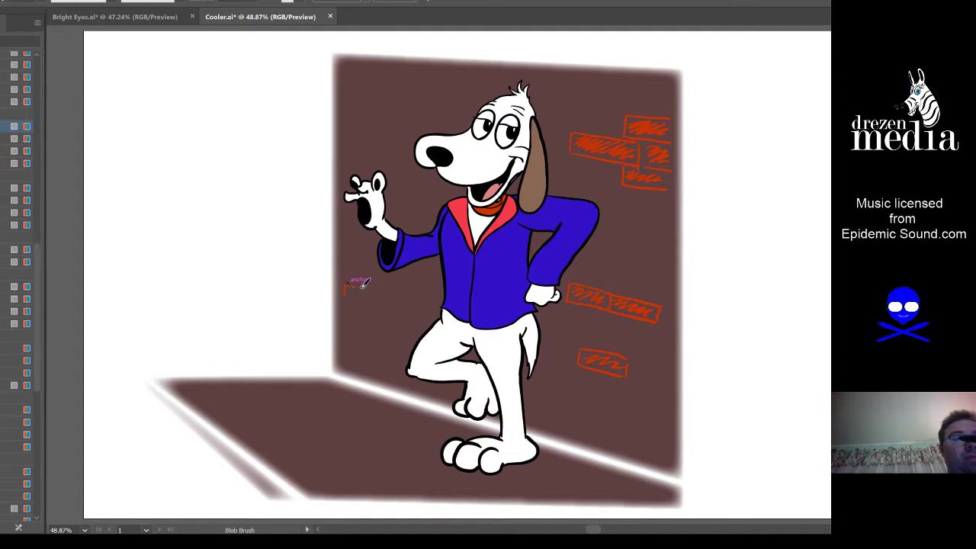
pyautogui.moveTo(349, 288)
pyautogui.mouseDown()
pyautogui.moveTo(377, 294)
pyautogui.moveTo(358, 302)
pyautogui.moveTo(352, 290)
pyautogui.mouseUp()
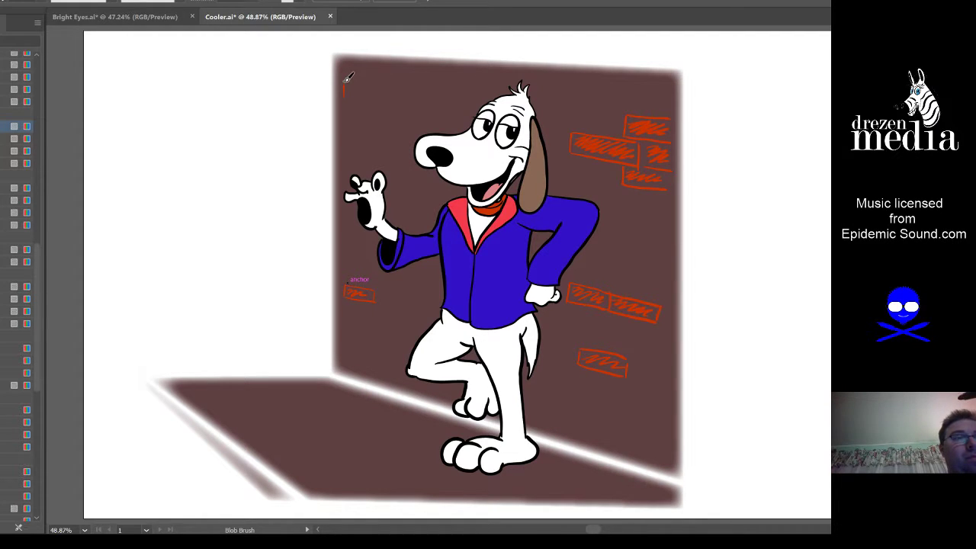
pyautogui.moveTo(346, 82); pyautogui.dragTo(394, 92)
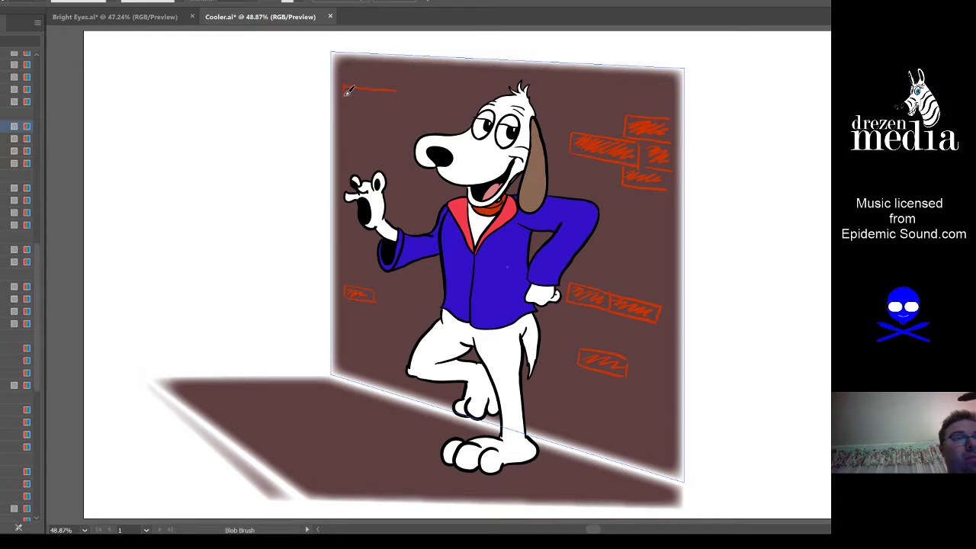
pyautogui.moveTo(347, 90)
pyautogui.mouseDown()
pyautogui.moveTo(385, 104)
pyautogui.moveTo(397, 95)
pyautogui.moveTo(369, 102)
pyautogui.moveTo(383, 81)
pyautogui.moveTo(359, 81)
pyautogui.moveTo(374, 81)
pyautogui.moveTo(356, 95)
pyautogui.moveTo(378, 95)
pyautogui.mouseUp()
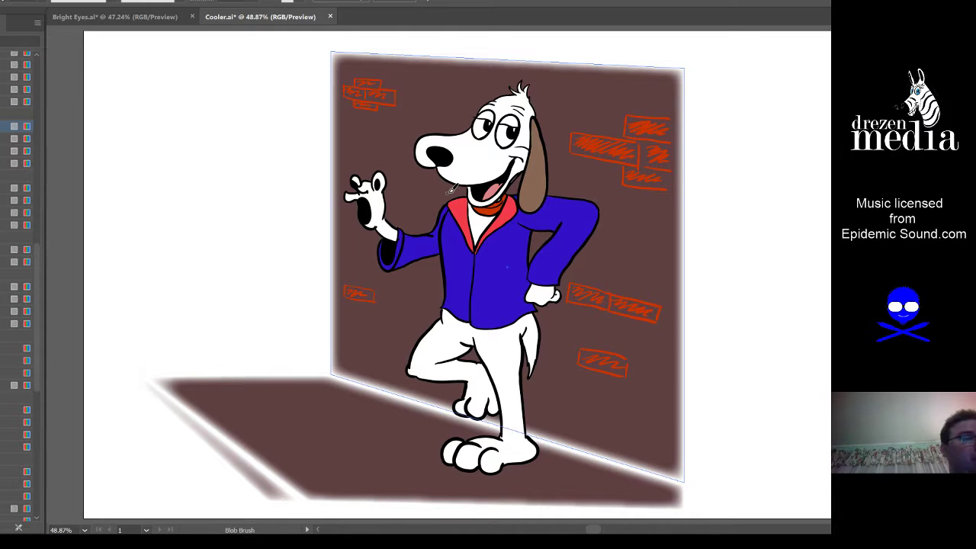
# Step: Paint a white highlight on the dog's black nose with the Blob Brush and deselect the artwork
pyautogui.press('x')
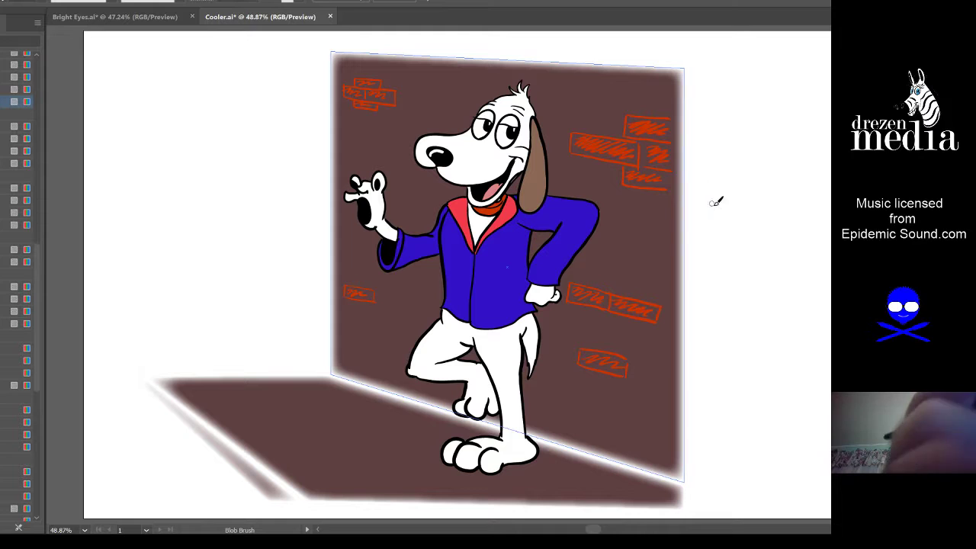
pyautogui.press('v')
pyautogui.hotkey('ctrl', 'shift', 'a')
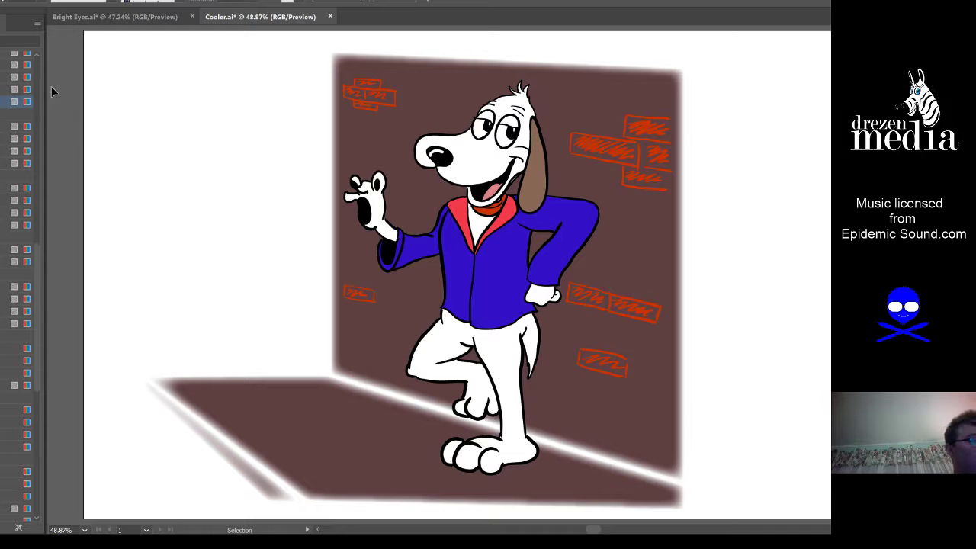
# Step: With a dark red Blob Brush, outline both long edges of the floor's thick side and add short vertical divider lines between them
pyautogui.click(7, 164)
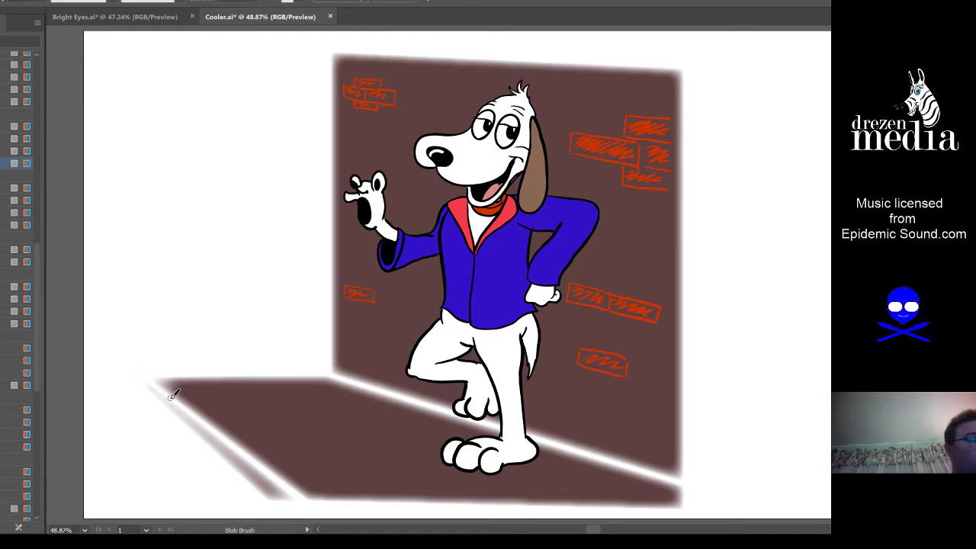
pyautogui.moveTo(214, 432); pyautogui.dragTo(214, 448)
pyautogui.moveTo(268, 470); pyautogui.dragTo(269, 490)
pyautogui.moveTo(155, 384); pyautogui.dragTo(294, 486)
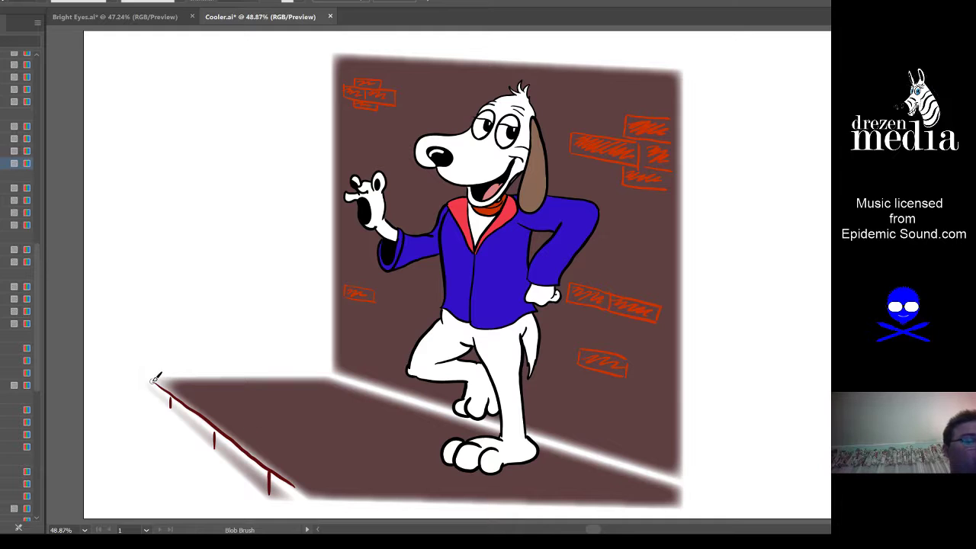
pyautogui.moveTo(150, 380); pyautogui.dragTo(151, 390)
pyautogui.hotkey('ctrl', 'z')
pyautogui.moveTo(151, 386); pyautogui.dragTo(279, 504)
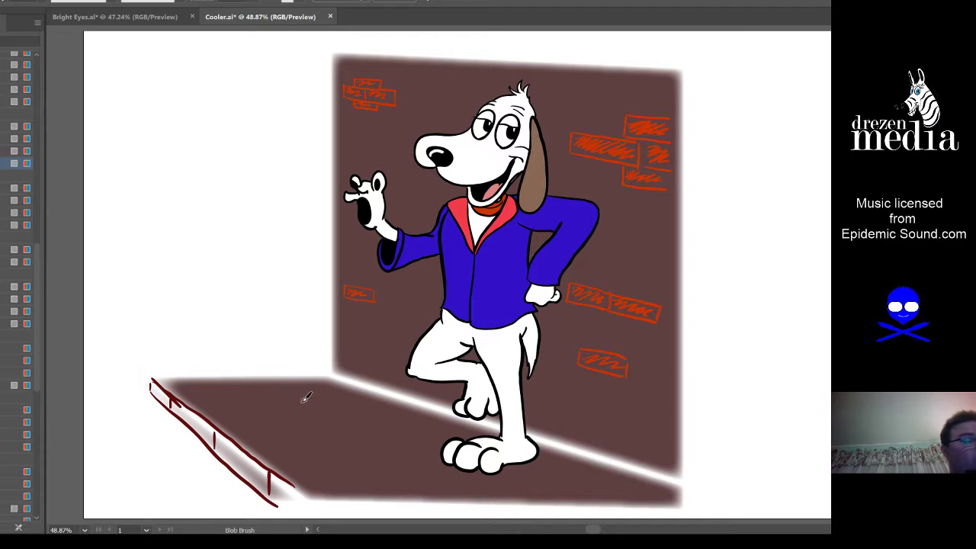
# Step: Draw dark red lines along the floor's back edge, the joint between floor and wall, and the wall's vertical edge above the corner
pyautogui.keyDown('ctrl'); pyautogui.click(220, 384); pyautogui.keyUp('ctrl')
pyautogui.moveTo(149, 376)
pyautogui.mouseDown()
pyautogui.moveTo(337, 393)
pyautogui.moveTo(373, 384)
pyautogui.moveTo(682, 481)
pyautogui.mouseUp()
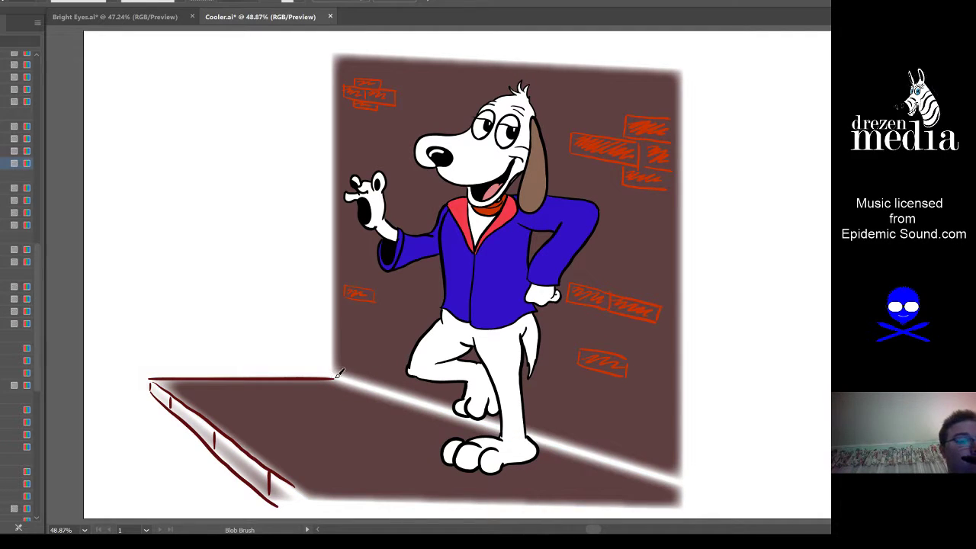
pyautogui.moveTo(338, 375); pyautogui.dragTo(681, 485)
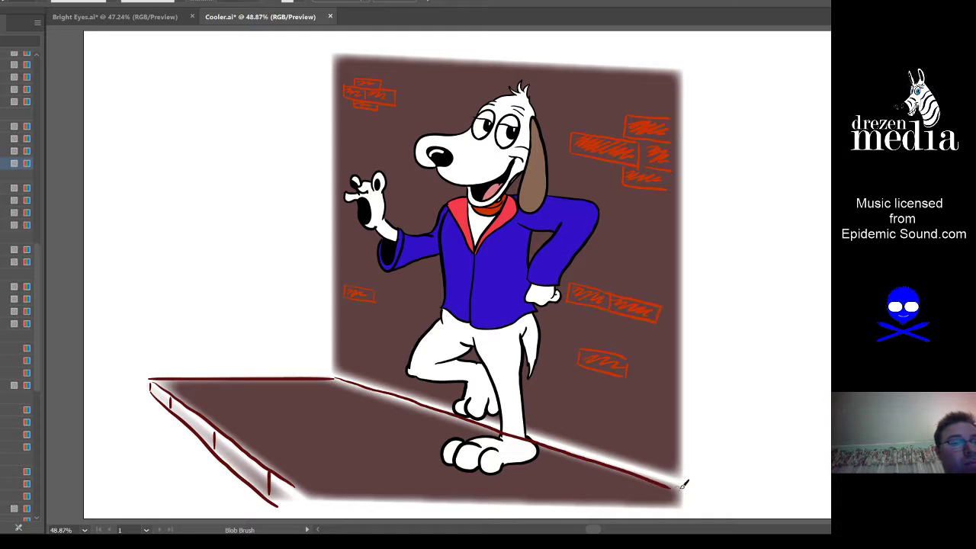
pyautogui.moveTo(335, 377); pyautogui.dragTo(336, 54)
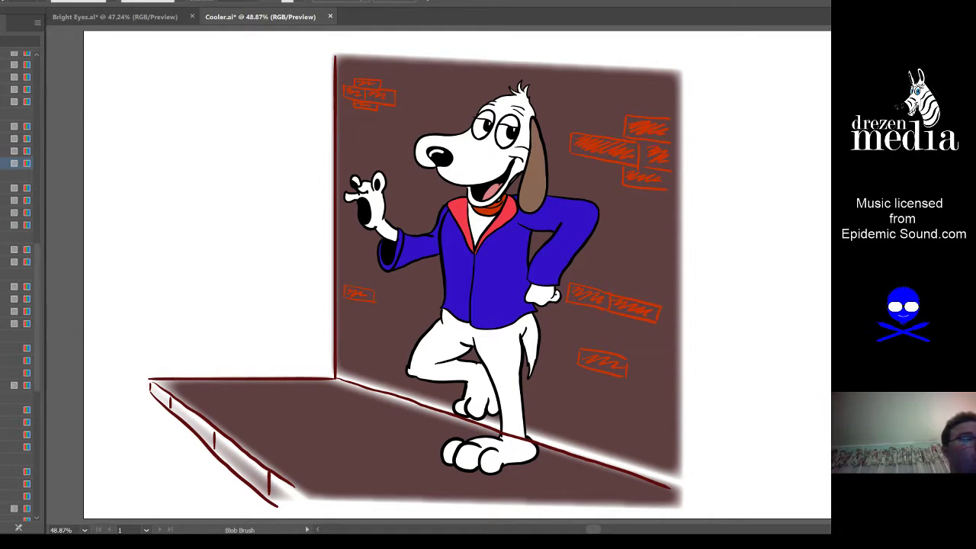
pyautogui.click(492, 204)
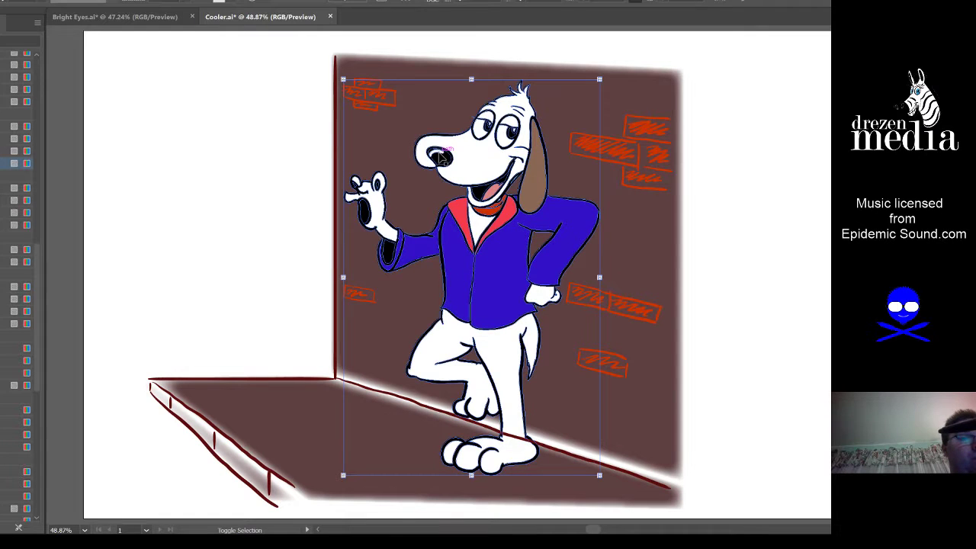
pyautogui.moveTo(283, 218); pyautogui.dragTo(450, 114)
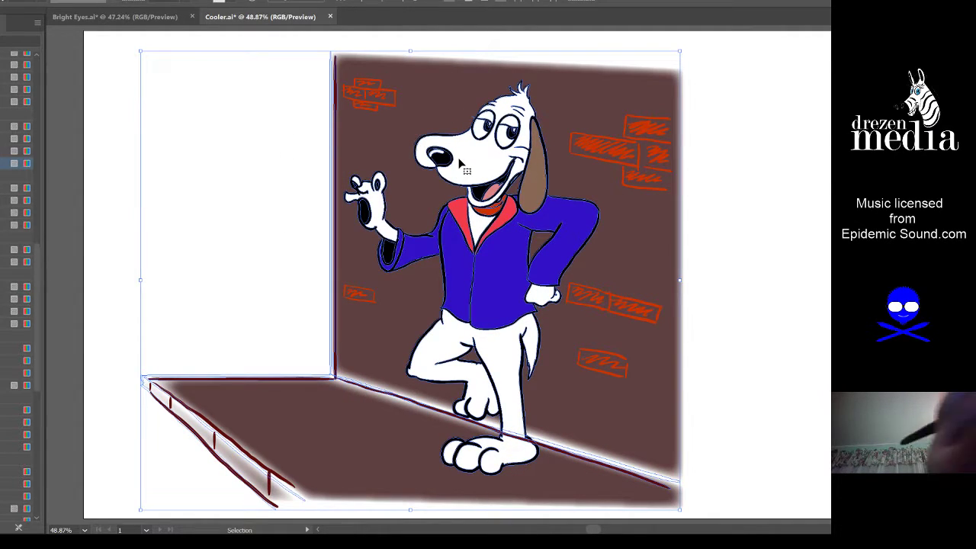
pyautogui.keyDown('shift'); pyautogui.click(645, 247); pyautogui.keyUp('shift')
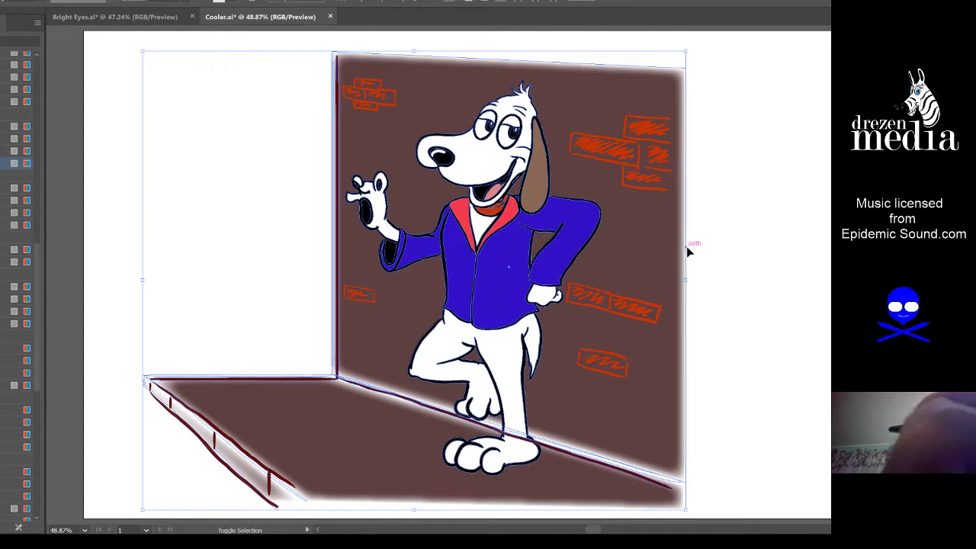
pyautogui.press('a')
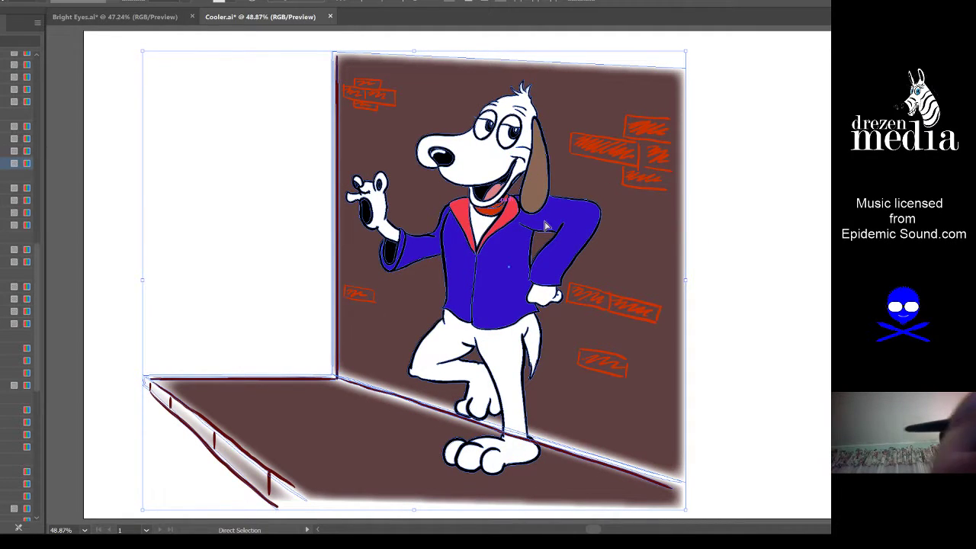
pyautogui.click(296, 302)
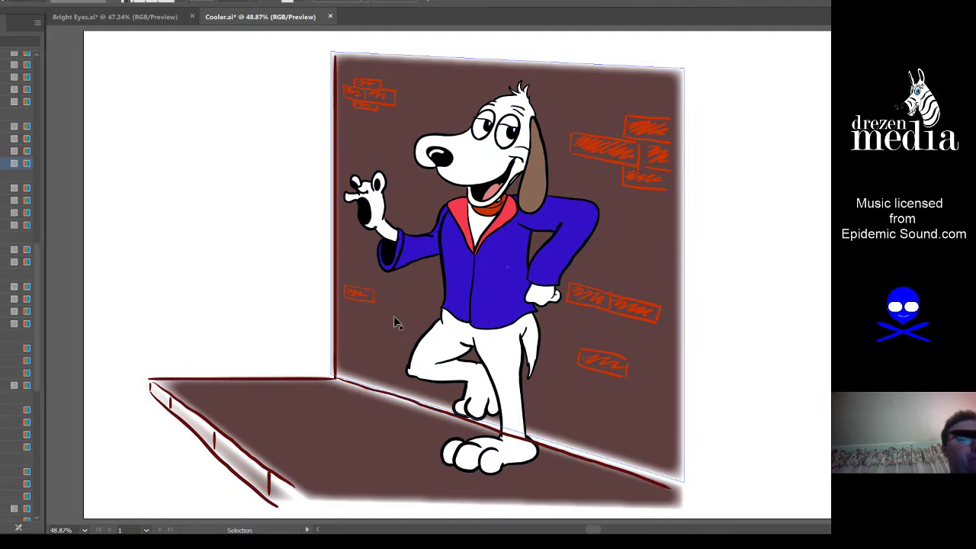
pyautogui.press('v')
pyautogui.click(416, 244)
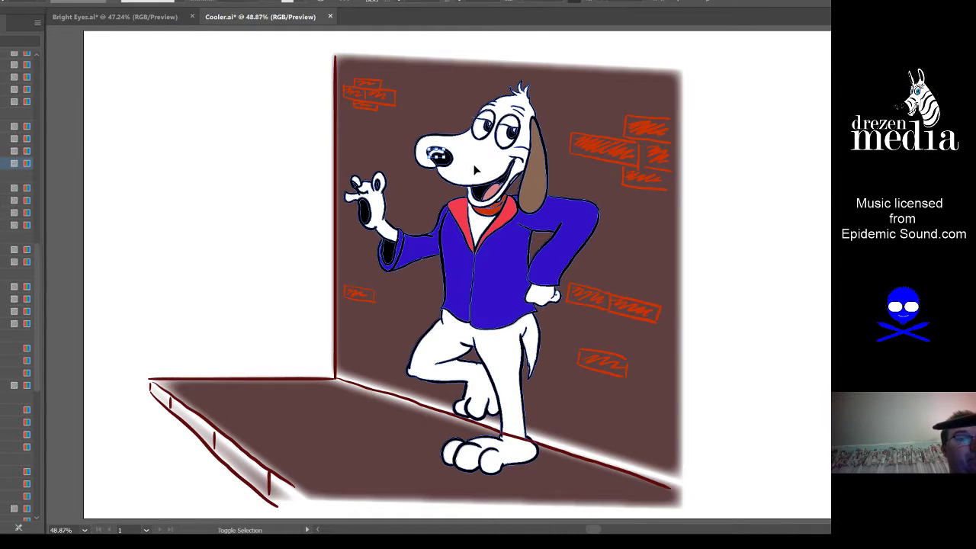
pyautogui.keyDown('shift'); pyautogui.click(412, 215); pyautogui.keyUp('shift')
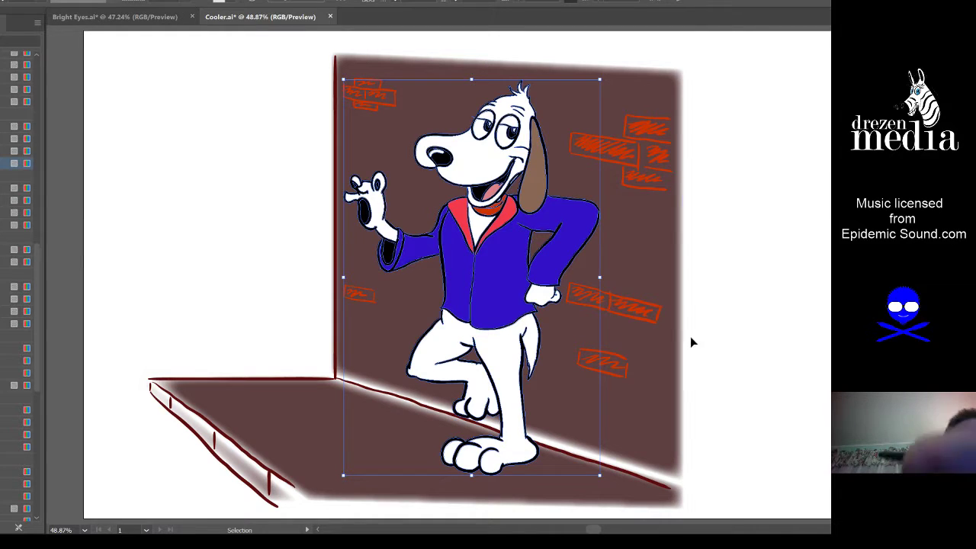
pyautogui.click(719, 396)
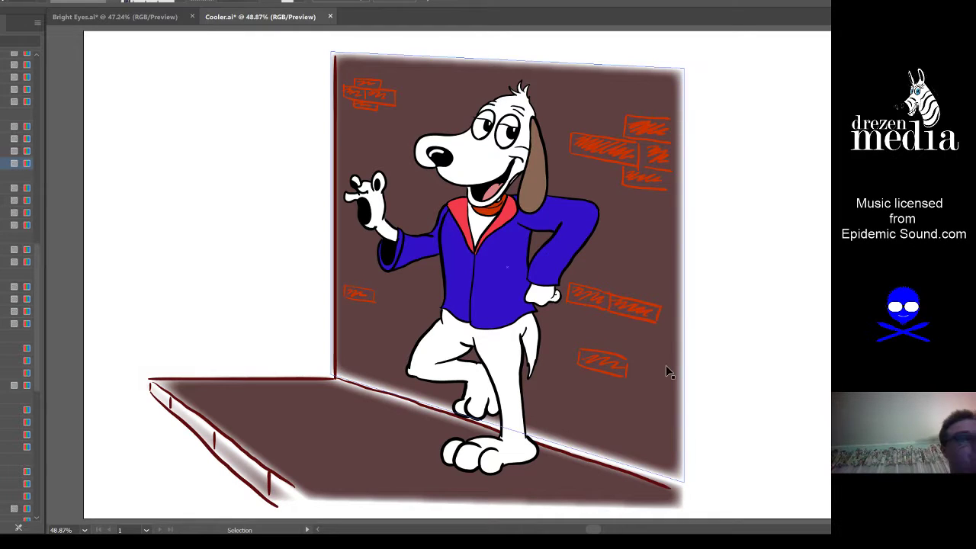
# Step: Move the wall shape's lower outer corner point down so its bottom edge meets the dark red floor line
pyautogui.press('a')
pyautogui.click(603, 426)
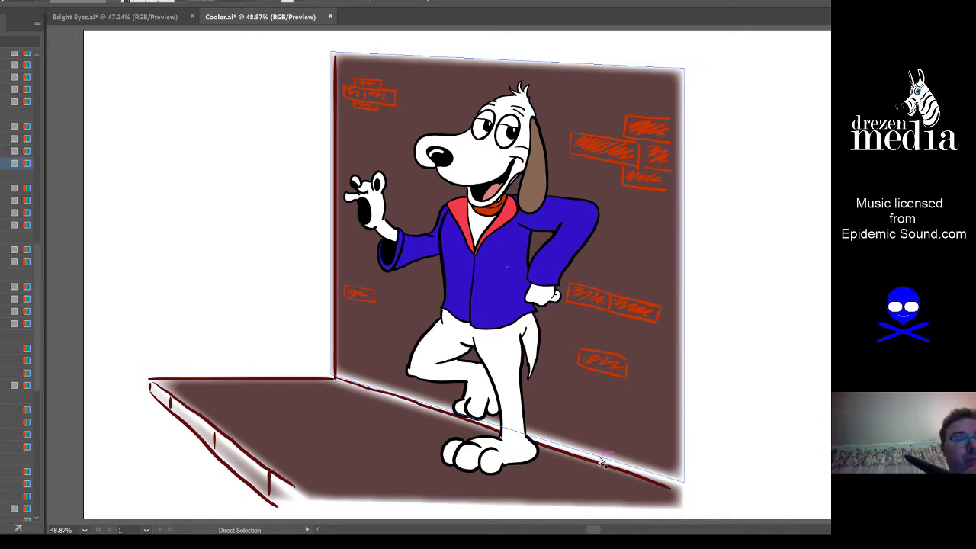
pyautogui.moveTo(599, 458); pyautogui.dragTo(601, 463)
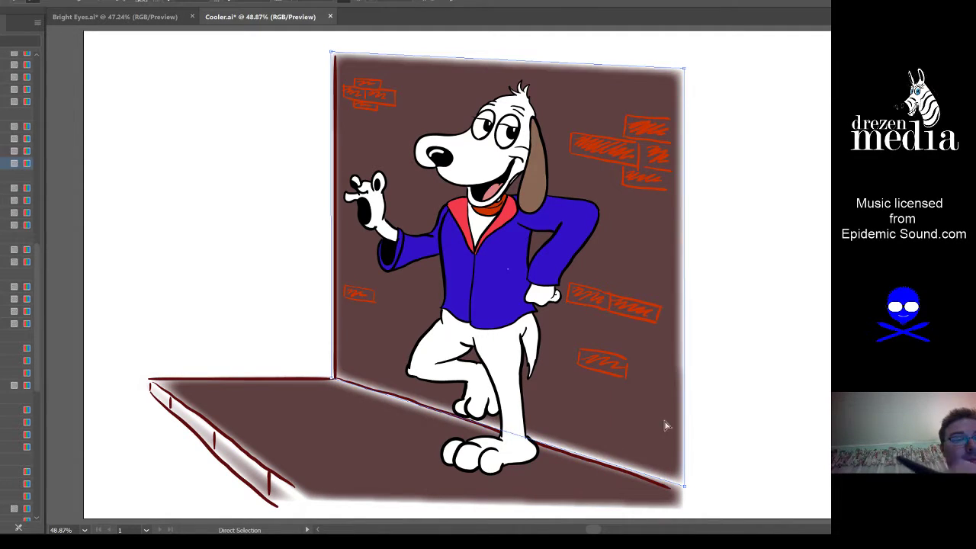
pyautogui.moveTo(688, 492); pyautogui.dragTo(696, 486)
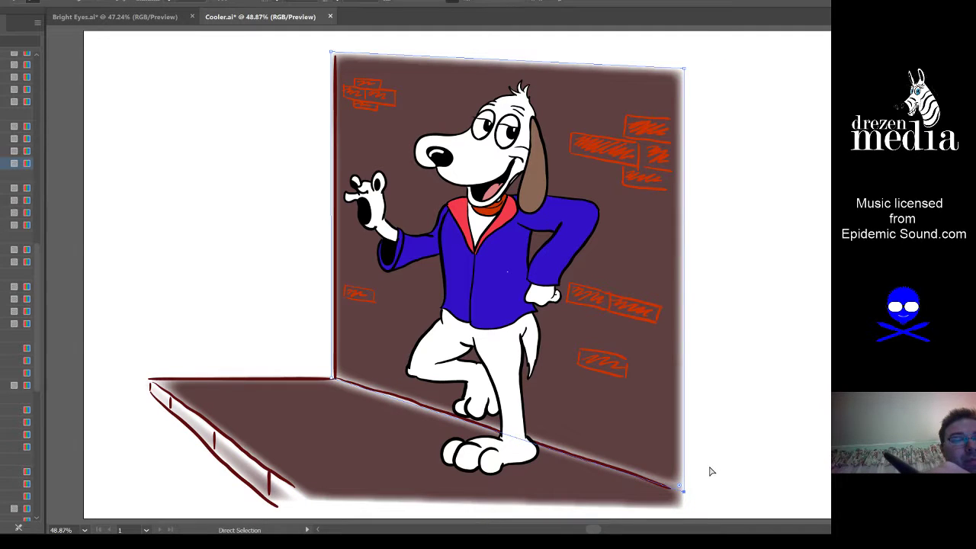
pyautogui.click(712, 471)
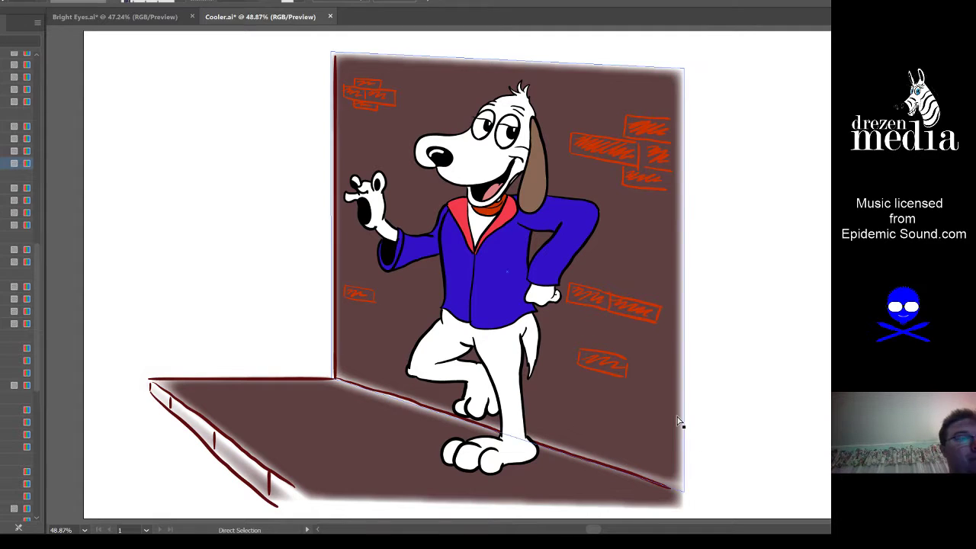
# Step: Select all the artwork, shift it right and slightly up to centre it on the artboard, and save the file
pyautogui.press('v')
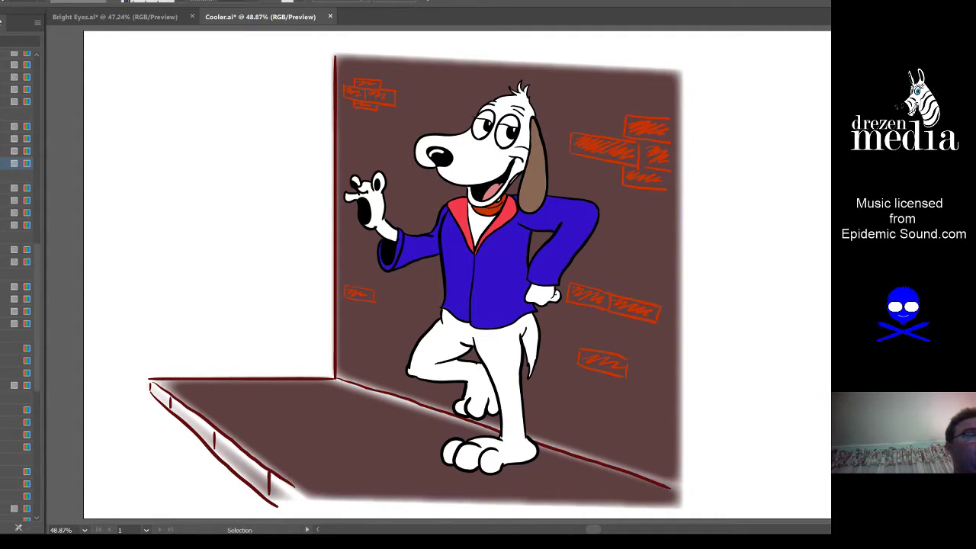
pyautogui.moveTo(121, 35); pyautogui.dragTo(747, 488)
pyautogui.hotkey('ctrl', '0')
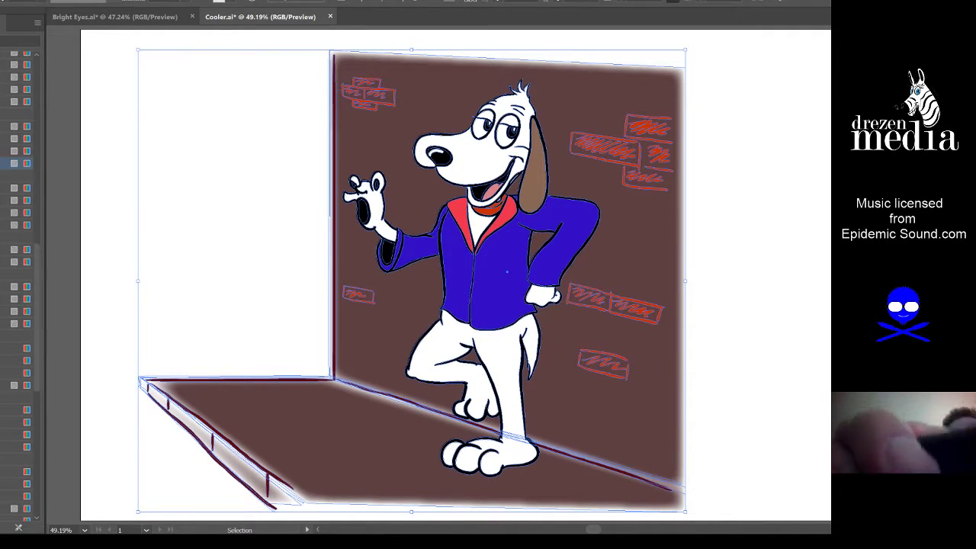
pyautogui.moveTo(556, 296); pyautogui.dragTo(605, 289)
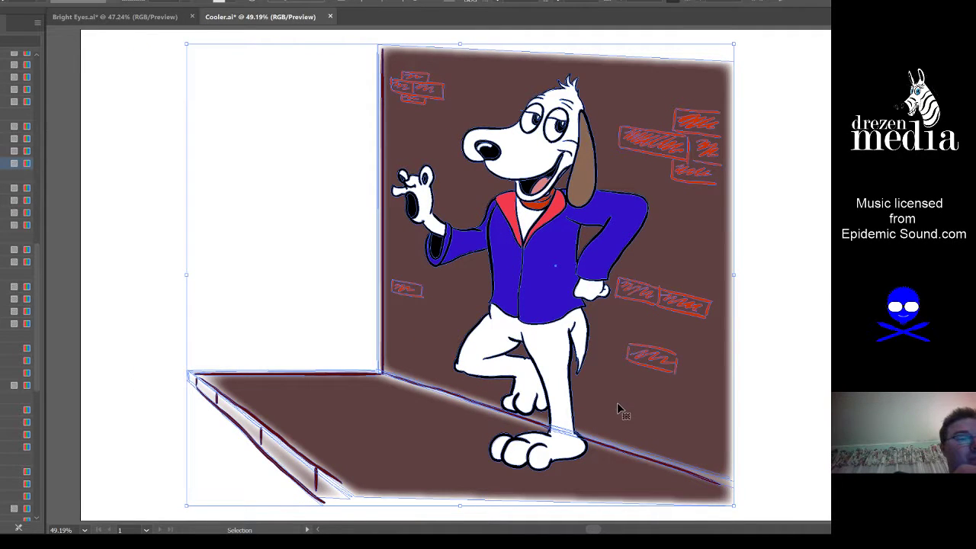
pyautogui.moveTo(618, 407); pyautogui.dragTo(610, 405)
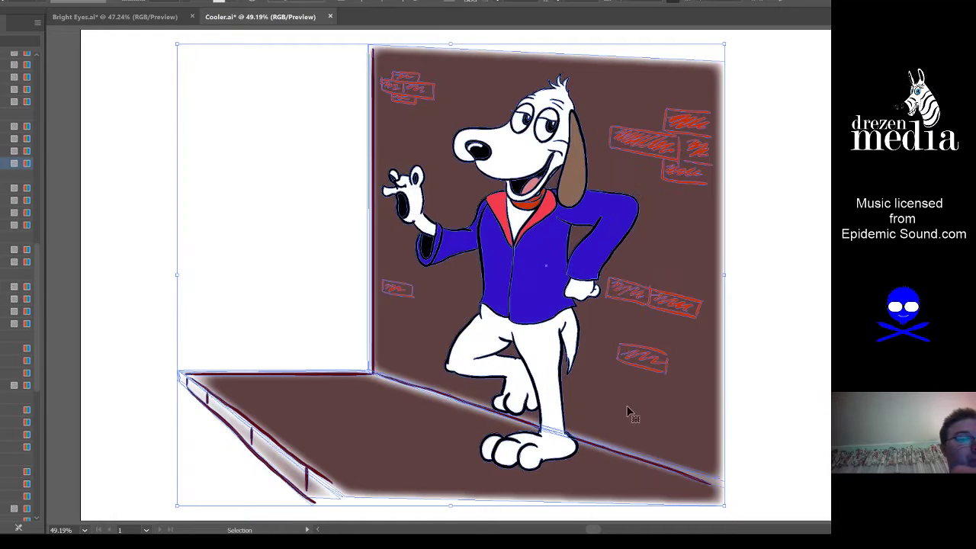
pyautogui.click(762, 429)
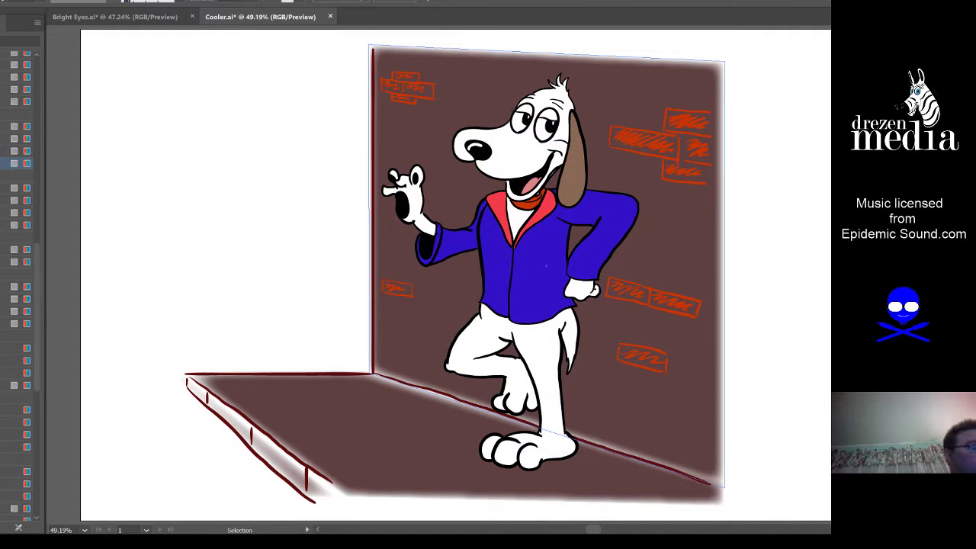
pyautogui.hotkey('ctrl', 's')
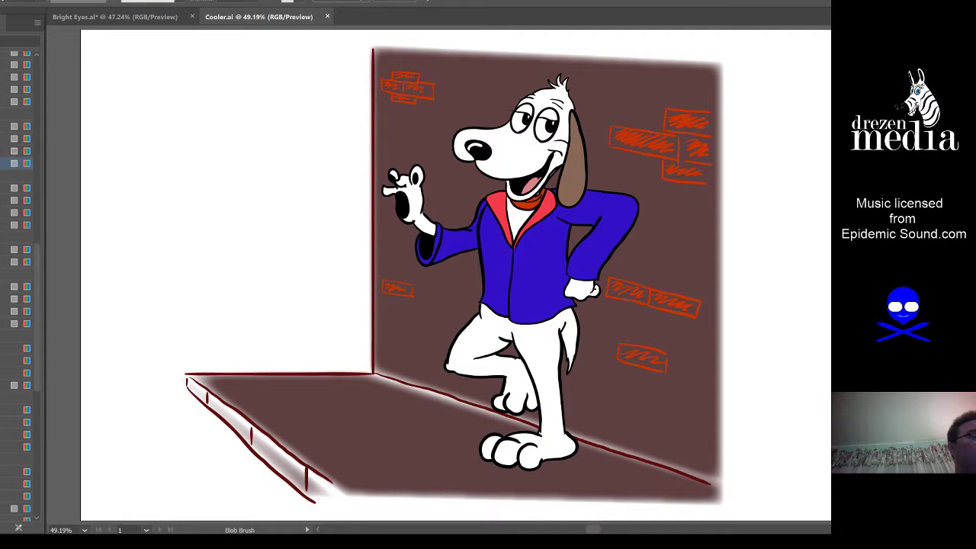
# Step: Sign the drawing in black with the Blob Brush above the floor's back edge, and undo the final underline stroke
pyautogui.click(14, 188)
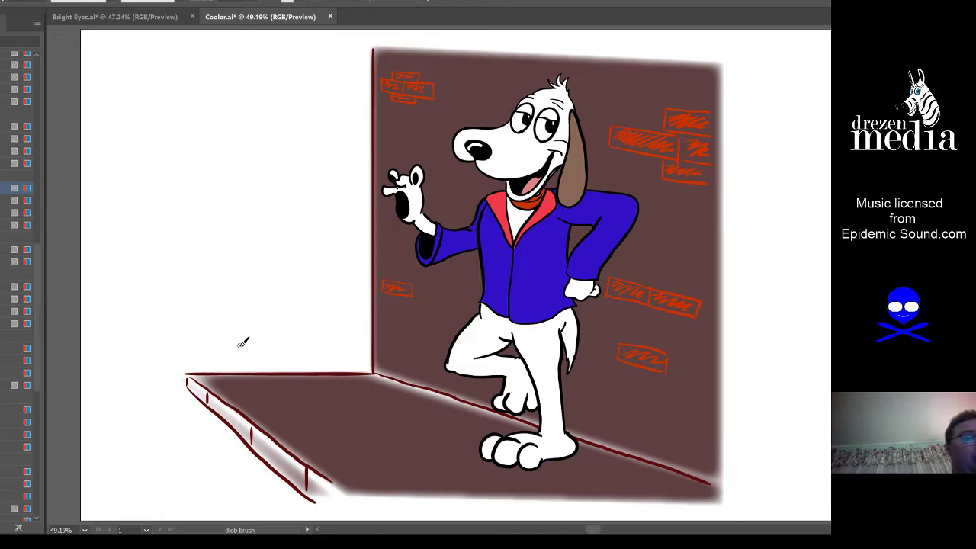
pyautogui.moveTo(223, 352)
pyautogui.mouseDown()
pyautogui.moveTo(241, 344)
pyautogui.moveTo(259, 341)
pyautogui.moveTo(242, 348)
pyautogui.moveTo(260, 351)
pyautogui.moveTo(267, 330)
pyautogui.moveTo(262, 344)
pyautogui.moveTo(305, 340)
pyautogui.moveTo(279, 350)
pyautogui.mouseUp()
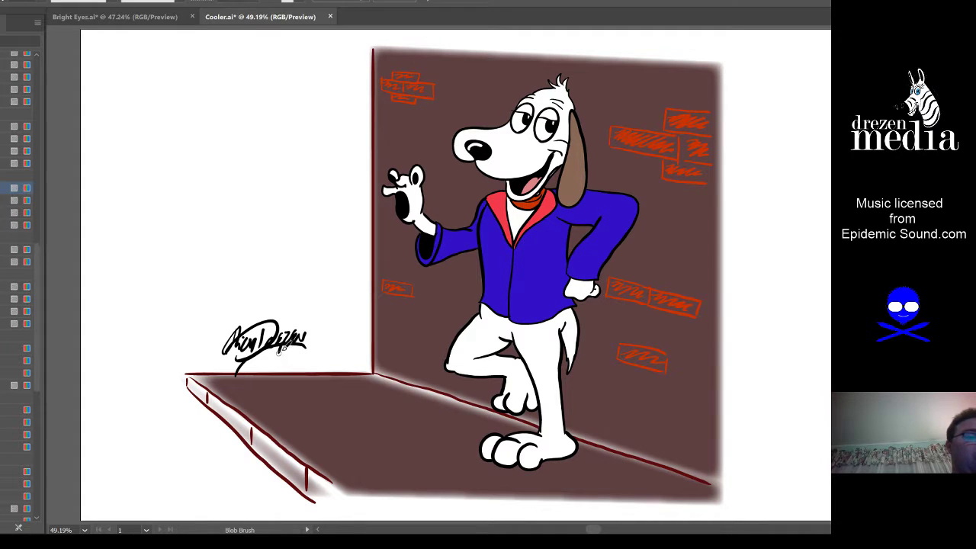
pyautogui.keyDown('ctrl'); pyautogui.click(290, 403); pyautogui.keyUp('ctrl')
pyautogui.hotkey('ctrl', 'z')
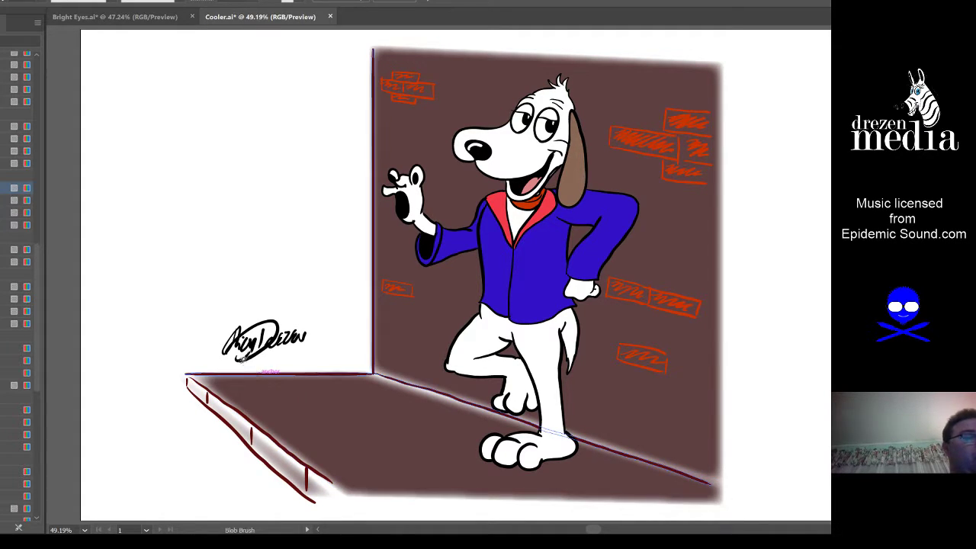
# Step: Underline the signature with a black Blob Brush stroke ending in small flourish marks, and close the Cooler drawing
pyautogui.moveTo(239, 362)
pyautogui.mouseDown()
pyautogui.moveTo(312, 347)
pyautogui.moveTo(282, 359)
pyautogui.moveTo(304, 353)
pyautogui.mouseUp()
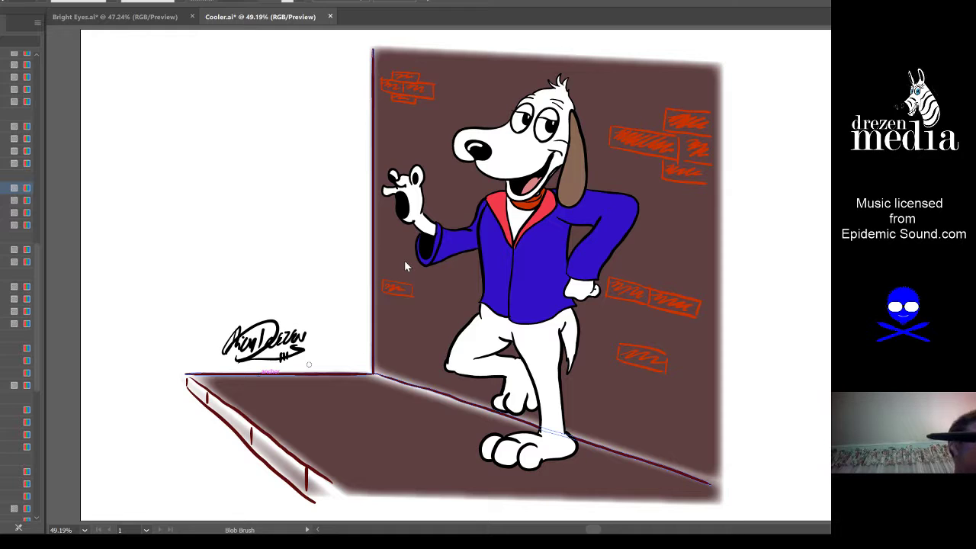
pyautogui.hotkey('ctrl', 'w')
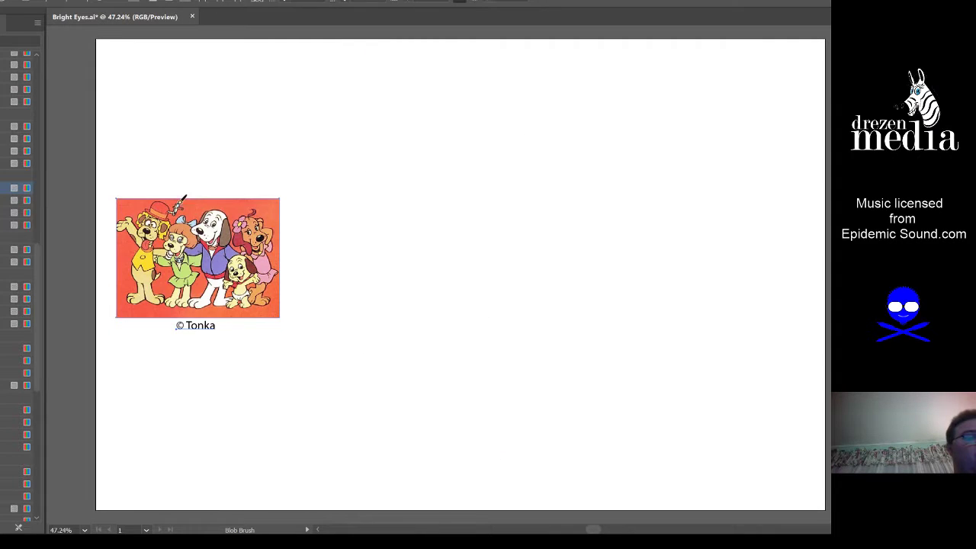
# Step: Enlarge the reference picture of the dogs proportionally from its upper corner and centre the © Tonka caption beneath it
pyautogui.press('v')
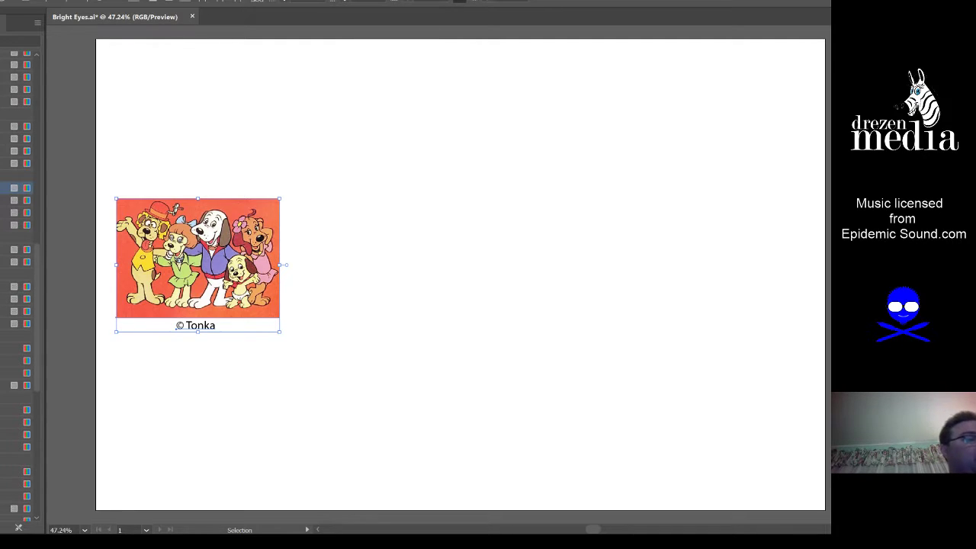
pyautogui.click(345, 344)
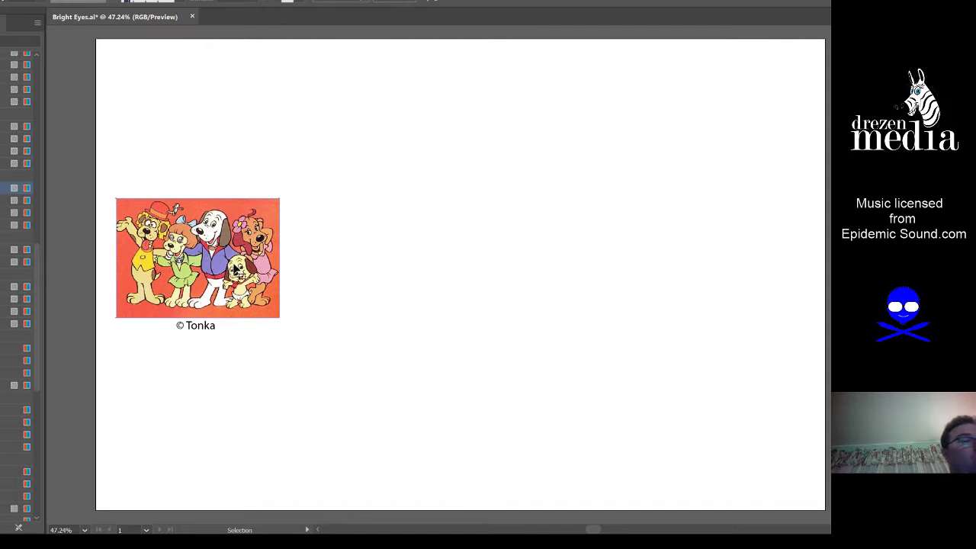
pyautogui.click(235, 270)
pyautogui.moveTo(280, 199); pyautogui.dragTo(315, 172)
pyautogui.moveTo(209, 329); pyautogui.dragTo(273, 406)
pyautogui.click(274, 412)
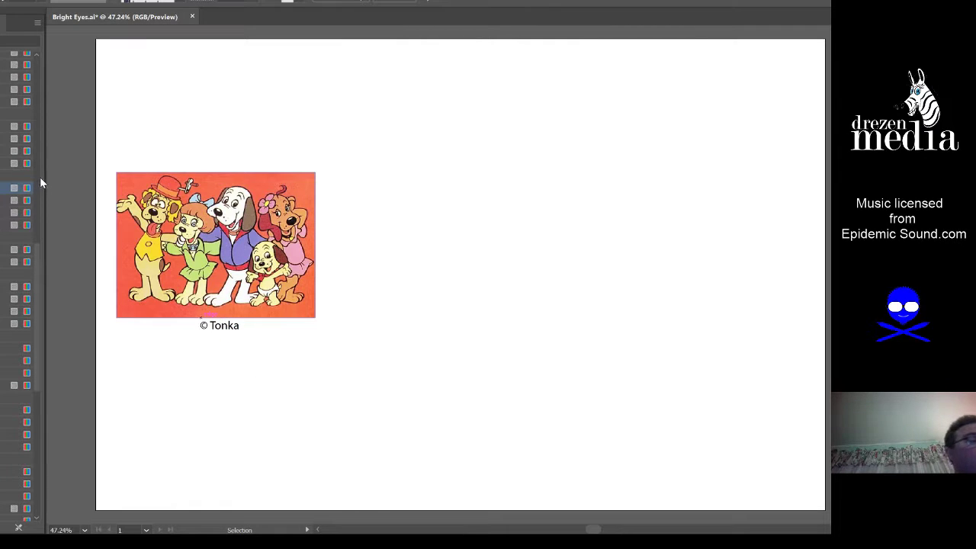
# Step: Browse further down the list of colour swatches
pyautogui.moveTo(41, 183); pyautogui.dragTo(41, 343)
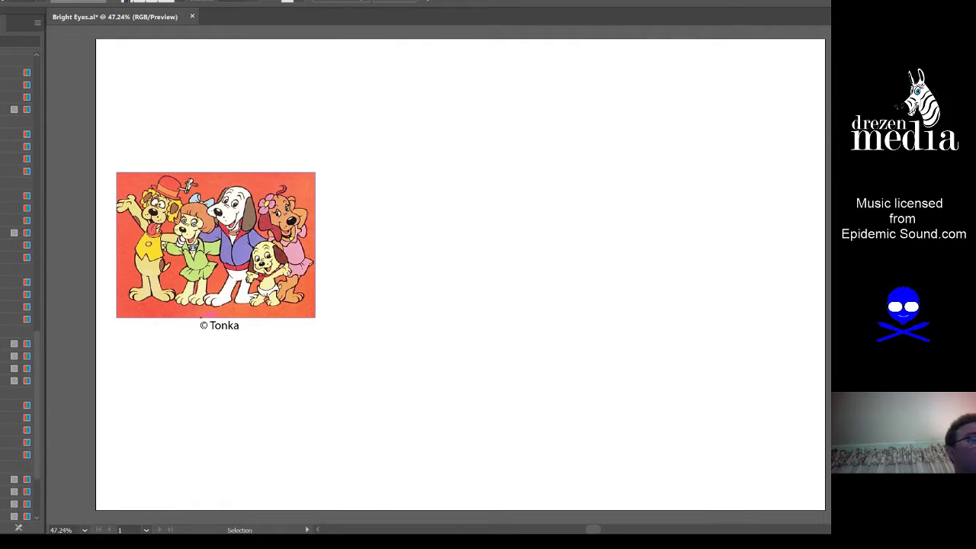
# Step: On the chosen layer, sketch the dog's round head with muzzle, nose and lower jaw beside the reference picture using the Blob Brush
pyautogui.click(15, 282)
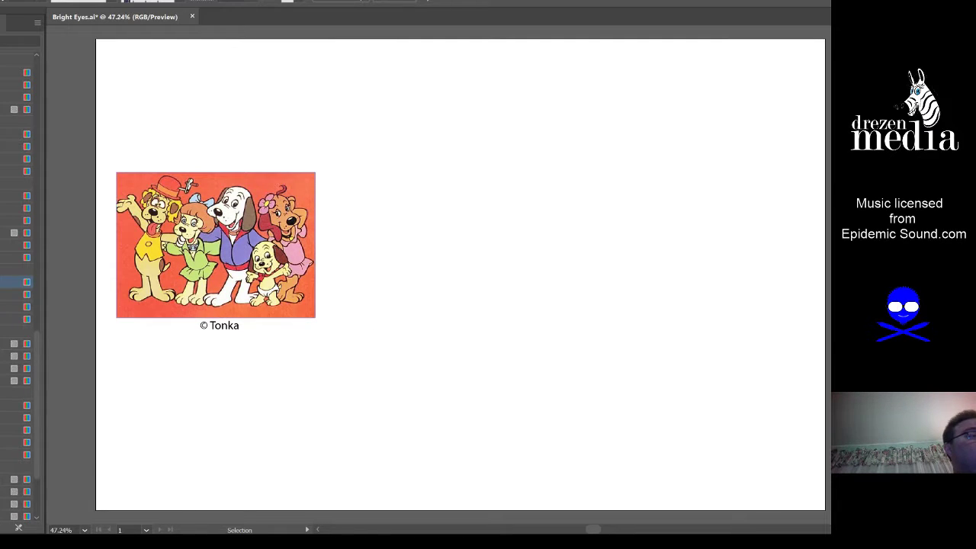
pyautogui.hotkey('shift', 'b')
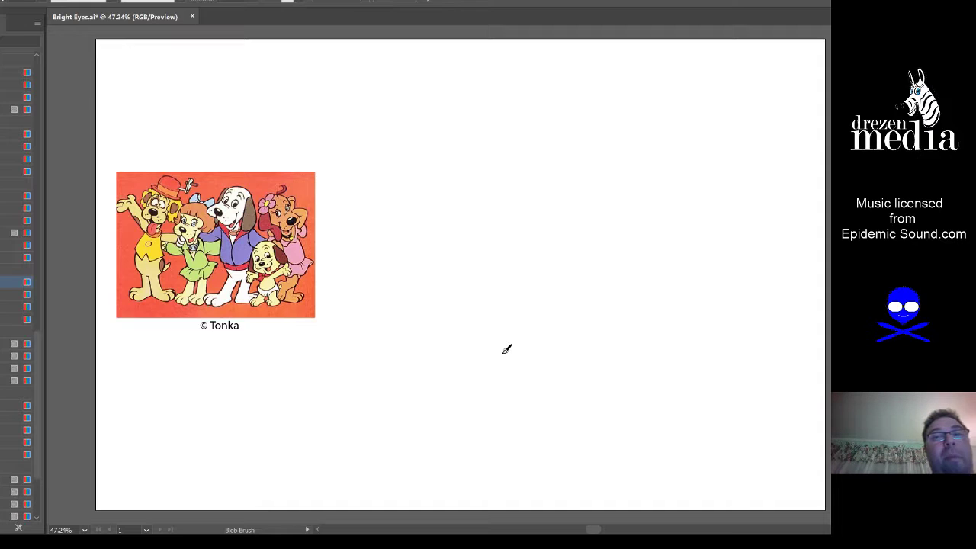
pyautogui.moveTo(442, 318)
pyautogui.mouseDown()
pyautogui.moveTo(442, 330)
pyautogui.moveTo(462, 298)
pyautogui.moveTo(463, 313)
pyautogui.moveTo(551, 180)
pyautogui.moveTo(496, 170)
pyautogui.moveTo(520, 163)
pyautogui.moveTo(587, 245)
pyautogui.mouseUp()
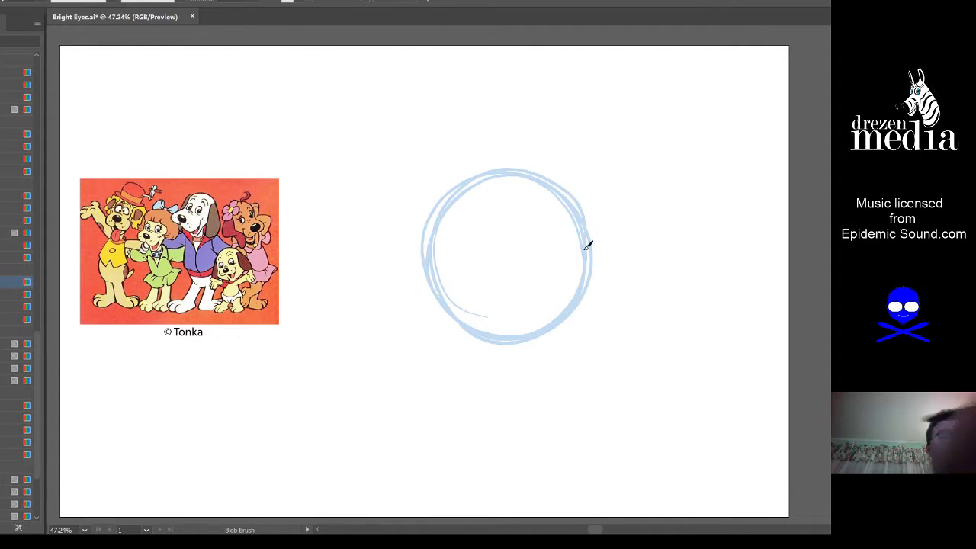
pyautogui.moveTo(467, 369)
pyautogui.mouseDown()
pyautogui.moveTo(441, 288)
pyautogui.moveTo(409, 290)
pyautogui.moveTo(476, 315)
pyautogui.moveTo(476, 307)
pyautogui.moveTo(523, 305)
pyautogui.moveTo(480, 371)
pyautogui.mouseUp()
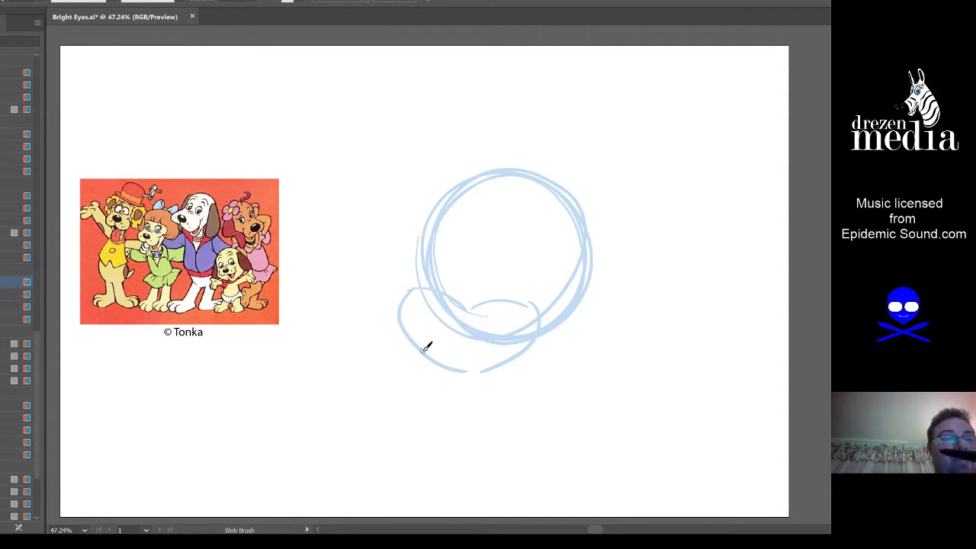
pyautogui.moveTo(424, 348)
pyautogui.mouseDown()
pyautogui.moveTo(448, 379)
pyautogui.moveTo(516, 322)
pyautogui.moveTo(465, 318)
pyautogui.moveTo(457, 328)
pyautogui.moveTo(462, 337)
pyautogui.moveTo(484, 314)
pyautogui.mouseUp()
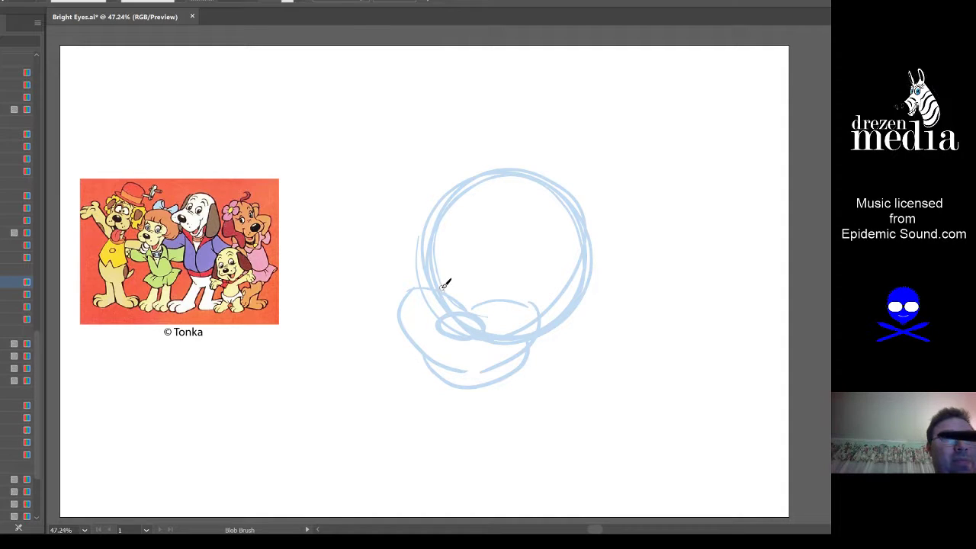
# Step: Sketch two large oval eyes with round irises and pupils inside the head circle, and add eyelashes above them
pyautogui.moveTo(447, 224)
pyautogui.mouseDown()
pyautogui.moveTo(449, 294)
pyautogui.moveTo(522, 214)
pyautogui.moveTo(466, 239)
pyautogui.moveTo(458, 282)
pyautogui.moveTo(445, 273)
pyautogui.moveTo(468, 234)
pyautogui.moveTo(466, 252)
pyautogui.moveTo(458, 231)
pyautogui.moveTo(464, 257)
pyautogui.mouseUp()
pyautogui.hotkey('ctrl', 'z')
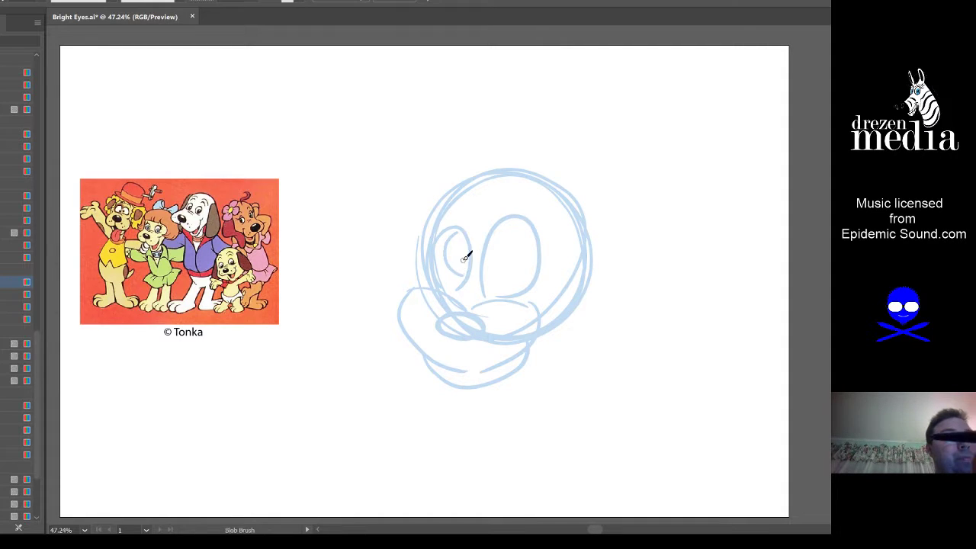
pyautogui.moveTo(510, 235)
pyautogui.mouseDown()
pyautogui.moveTo(523, 272)
pyautogui.moveTo(516, 233)
pyautogui.moveTo(500, 280)
pyautogui.mouseUp()
pyautogui.hotkey('ctrl', 'z')
pyautogui.hotkey('ctrl', 'z')
pyautogui.hotkey('ctrl', 'z')
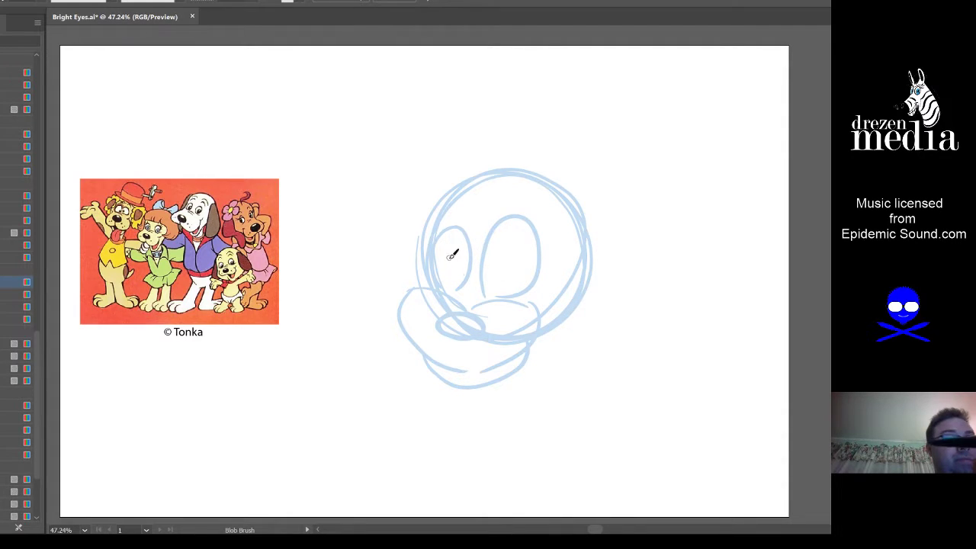
pyautogui.moveTo(447, 264)
pyautogui.mouseDown()
pyautogui.moveTo(450, 235)
pyautogui.moveTo(468, 259)
pyautogui.moveTo(465, 250)
pyautogui.moveTo(503, 244)
pyautogui.mouseUp()
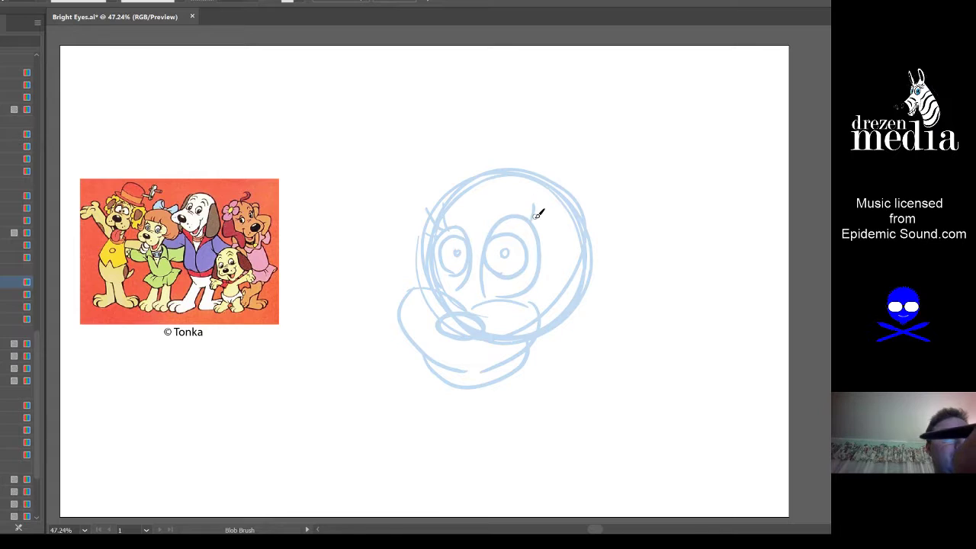
pyautogui.moveTo(550, 216); pyautogui.dragTo(540, 239)
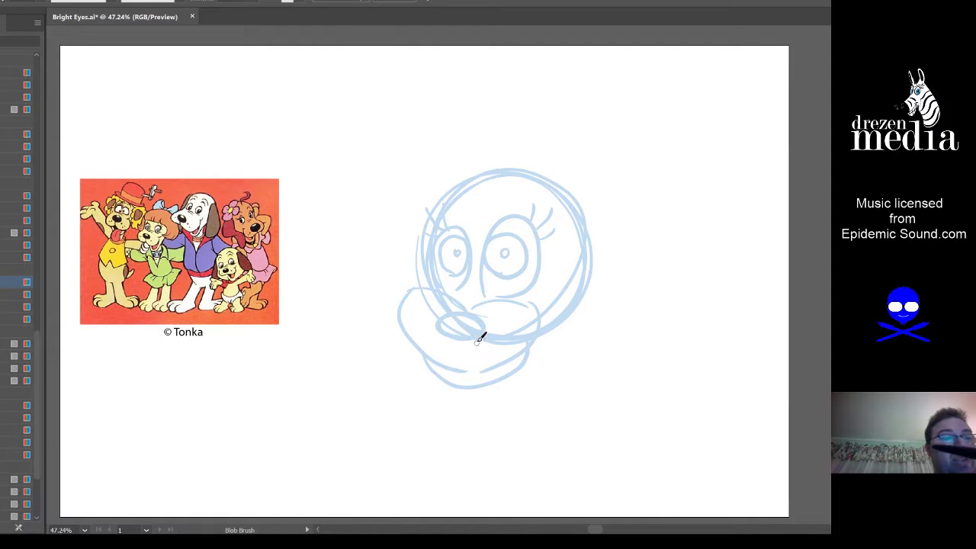
# Step: Rework the muzzle's cheek contours and sketch an open mouth with a longer lower jaw beneath it
pyautogui.scroll(1, 530, 320)
pyautogui.moveTo(596, 321); pyautogui.dragTo(569, 319)
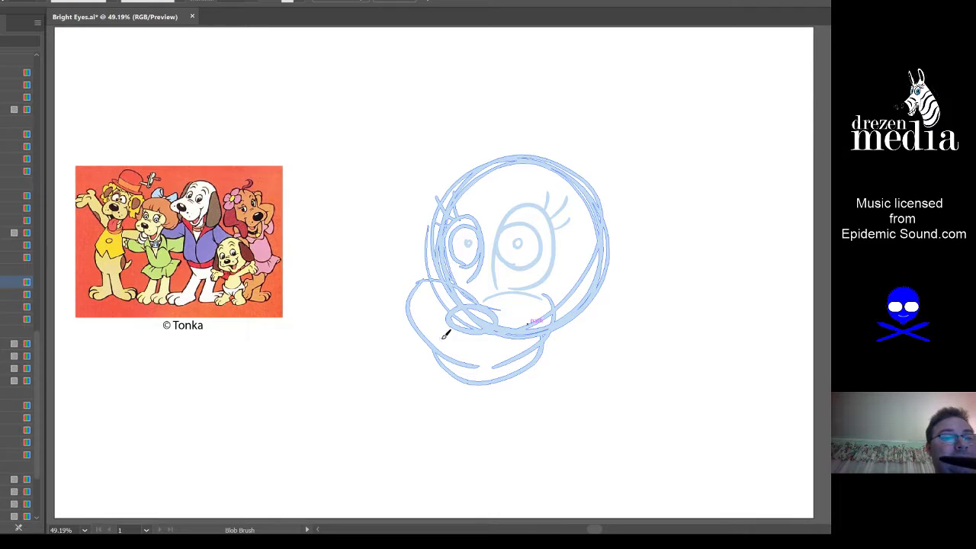
pyautogui.moveTo(446, 332)
pyautogui.mouseDown()
pyautogui.moveTo(503, 342)
pyautogui.moveTo(445, 338)
pyautogui.moveTo(469, 372)
pyautogui.moveTo(494, 352)
pyautogui.mouseUp()
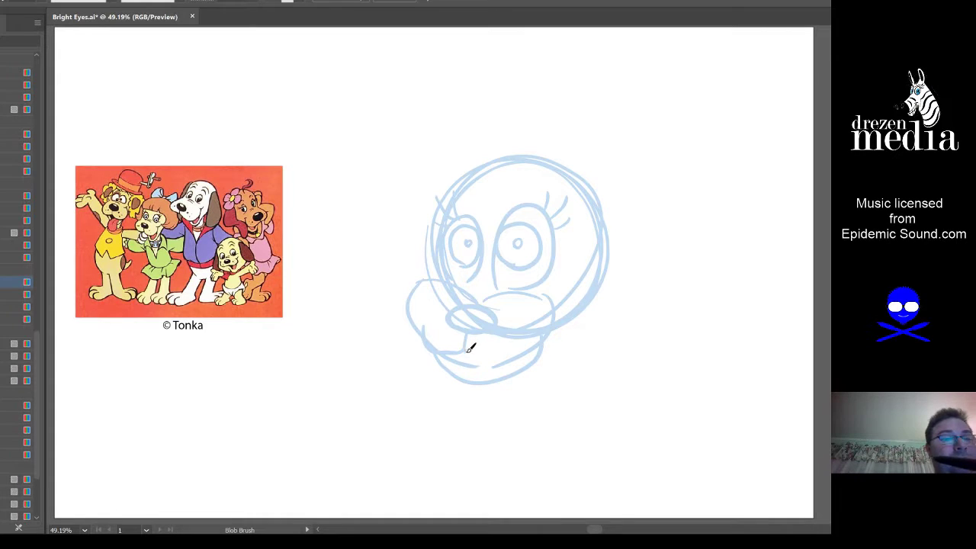
pyautogui.moveTo(467, 343)
pyautogui.mouseDown()
pyautogui.moveTo(533, 347)
pyautogui.moveTo(447, 370)
pyautogui.moveTo(496, 383)
pyautogui.moveTo(540, 370)
pyautogui.moveTo(515, 380)
pyautogui.mouseUp()
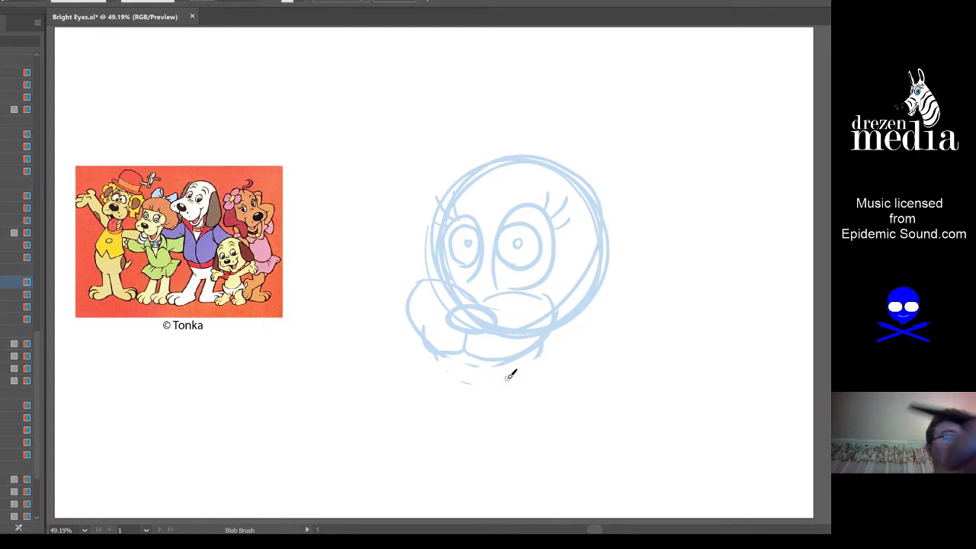
pyautogui.moveTo(475, 342)
pyautogui.mouseDown()
pyautogui.moveTo(492, 389)
pyautogui.moveTo(531, 353)
pyautogui.mouseUp()
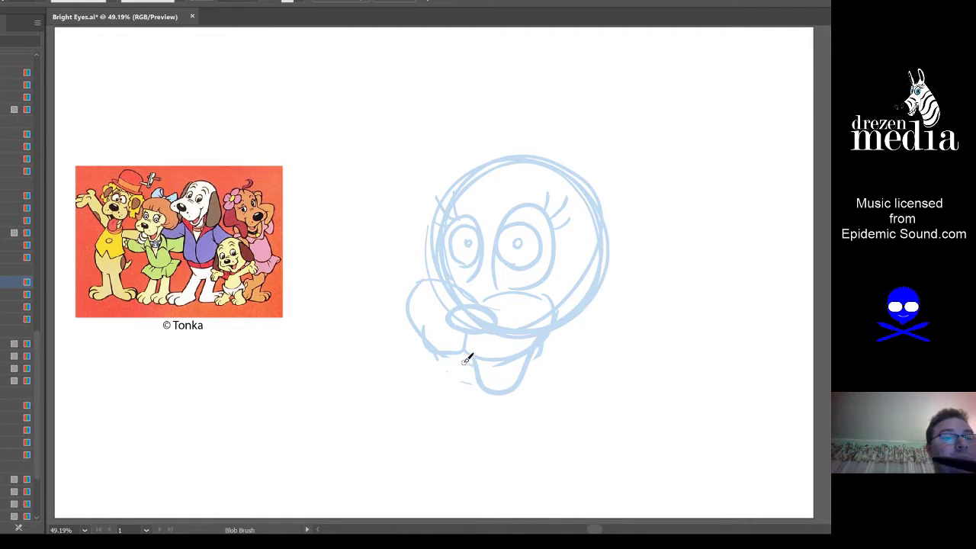
pyautogui.moveTo(467, 359)
pyautogui.mouseDown()
pyautogui.moveTo(485, 388)
pyautogui.moveTo(544, 373)
pyautogui.moveTo(556, 330)
pyautogui.mouseUp()
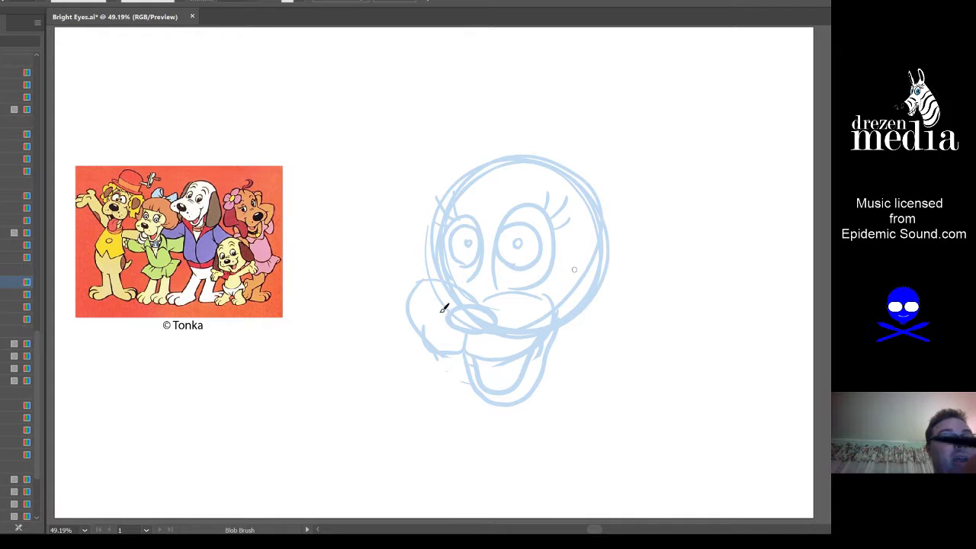
pyautogui.moveTo(461, 349)
pyautogui.mouseDown()
pyautogui.moveTo(426, 341)
pyautogui.moveTo(442, 283)
pyautogui.mouseUp()
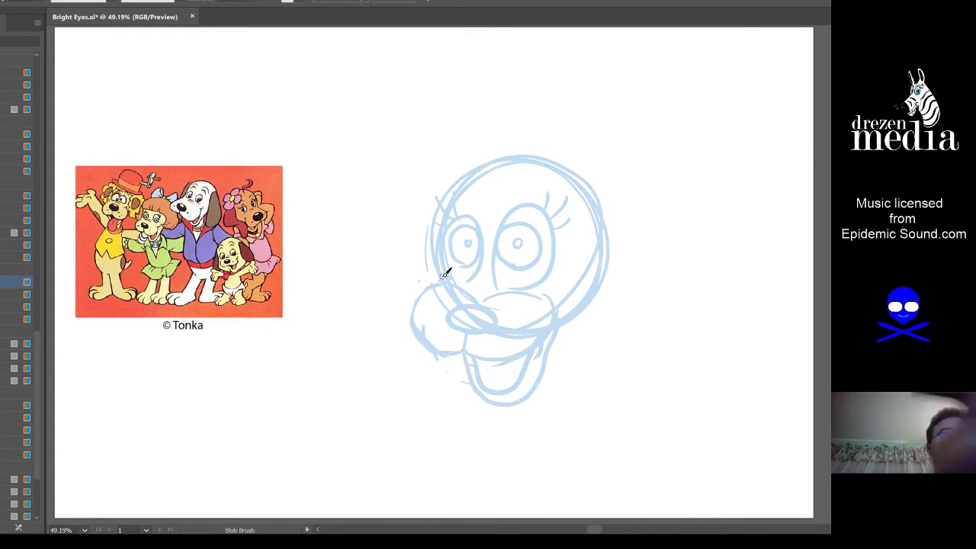
pyautogui.moveTo(571, 333)
pyautogui.mouseDown()
pyautogui.moveTo(533, 364)
pyautogui.moveTo(573, 388)
pyautogui.moveTo(518, 370)
pyautogui.mouseUp()
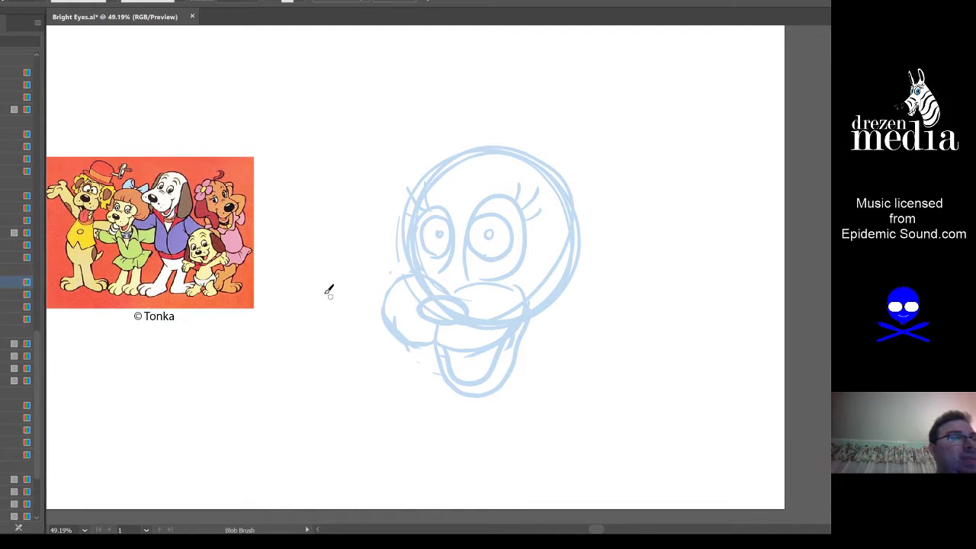
# Step: Select the whole head sketch, scale it down slightly and delete it
pyautogui.press('v')
pyautogui.moveTo(349, 439); pyautogui.dragTo(625, 117)
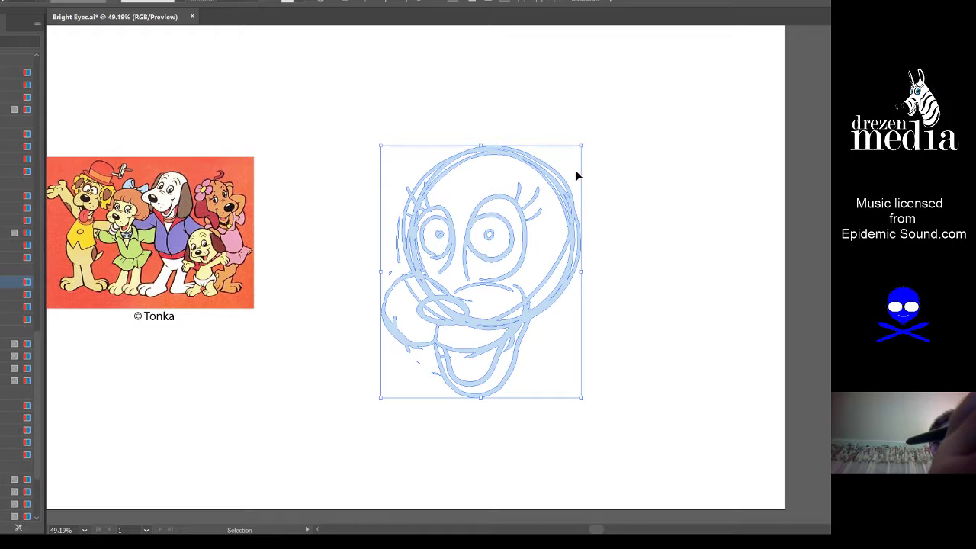
pyautogui.moveTo(581, 145); pyautogui.dragTo(568, 163)
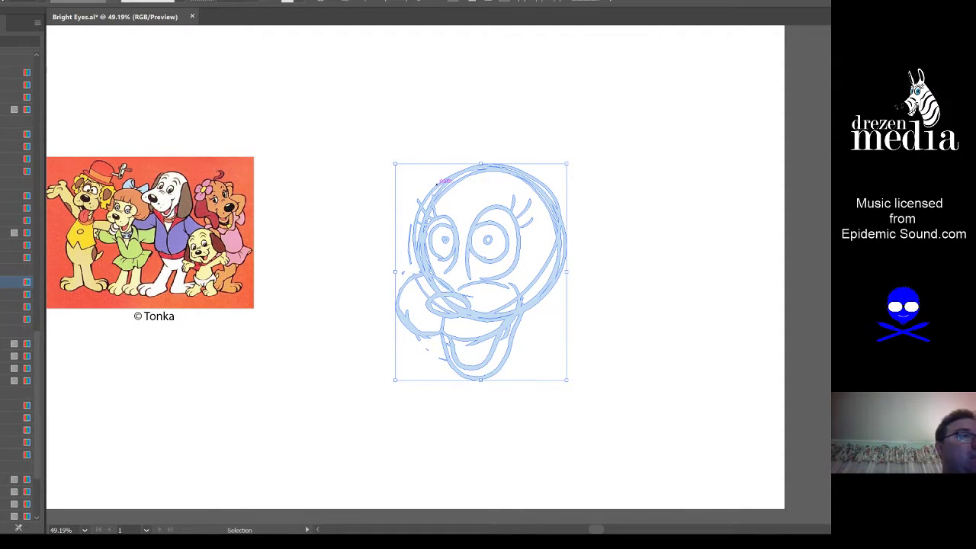
pyautogui.press('Delete')
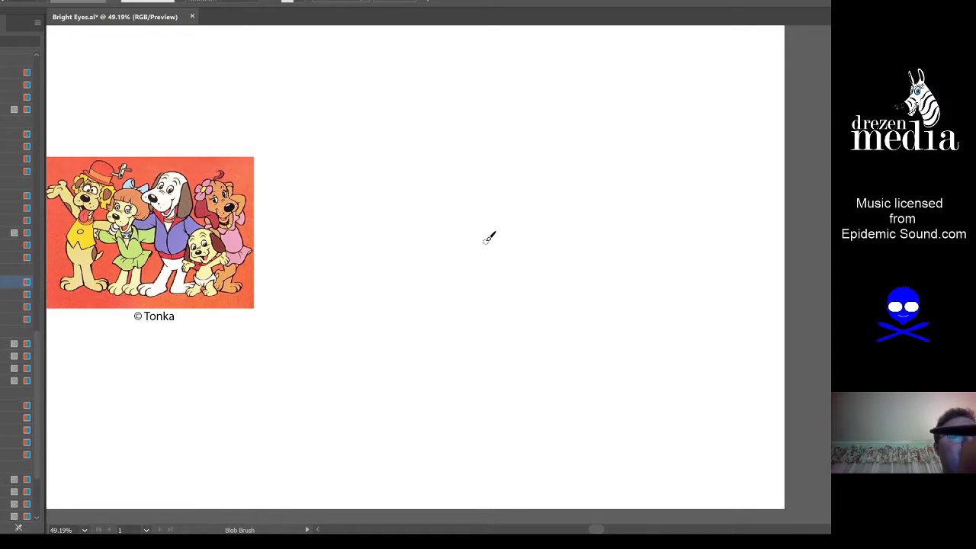
# Step: Sketch a new head circle facing the opposite way with muzzle, nose and open jaw, and add curved face guidelines
pyautogui.moveTo(473, 274)
pyautogui.mouseDown()
pyautogui.moveTo(438, 205)
pyautogui.moveTo(458, 250)
pyautogui.moveTo(434, 214)
pyautogui.moveTo(554, 293)
pyautogui.moveTo(514, 285)
pyautogui.moveTo(481, 266)
pyautogui.moveTo(547, 227)
pyautogui.moveTo(537, 274)
pyautogui.moveTo(492, 252)
pyautogui.moveTo(557, 233)
pyautogui.moveTo(508, 316)
pyautogui.moveTo(569, 252)
pyautogui.moveTo(556, 266)
pyautogui.moveTo(534, 265)
pyautogui.moveTo(535, 299)
pyautogui.moveTo(483, 231)
pyautogui.moveTo(493, 257)
pyautogui.moveTo(478, 296)
pyautogui.moveTo(543, 284)
pyautogui.mouseUp()
pyautogui.hotkey('ctrl', 'z')
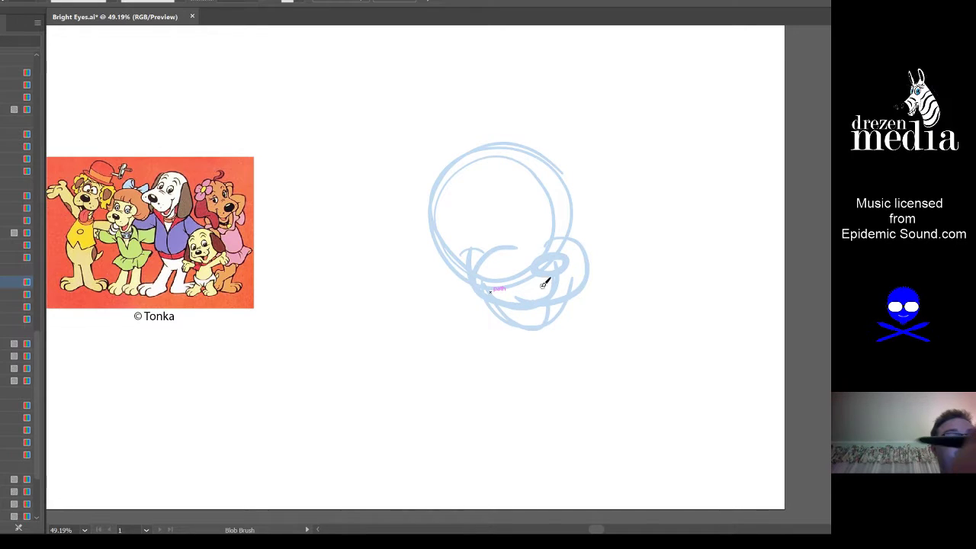
pyautogui.moveTo(487, 294)
pyautogui.mouseDown()
pyautogui.moveTo(525, 332)
pyautogui.moveTo(562, 274)
pyautogui.mouseUp()
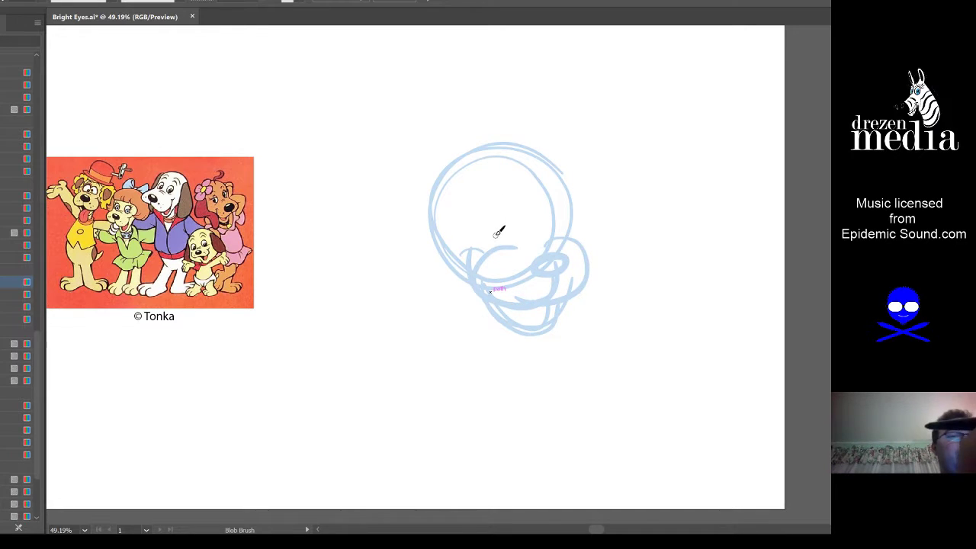
pyautogui.moveTo(516, 144)
pyautogui.mouseDown()
pyautogui.moveTo(545, 206)
pyautogui.moveTo(541, 247)
pyautogui.moveTo(519, 181)
pyautogui.mouseUp()
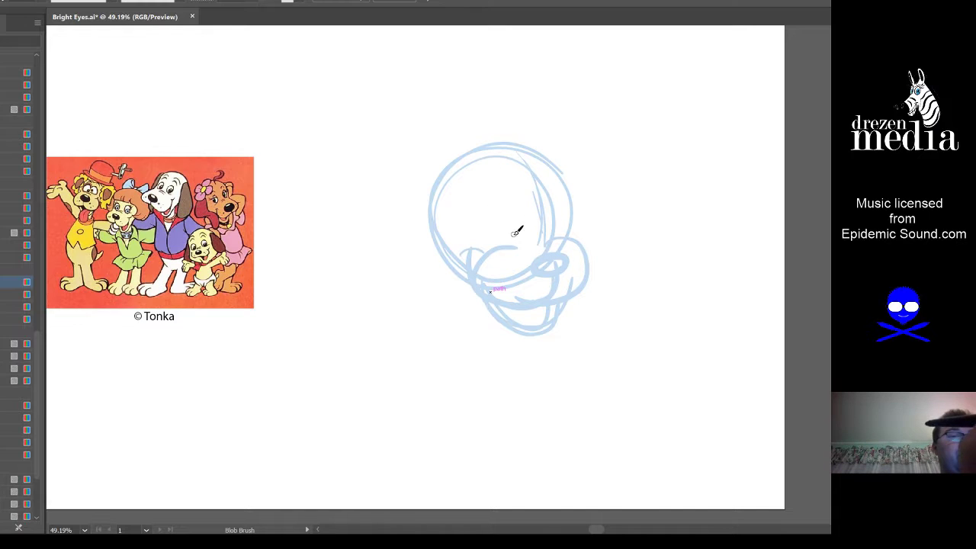
pyautogui.moveTo(450, 208); pyautogui.dragTo(560, 195)
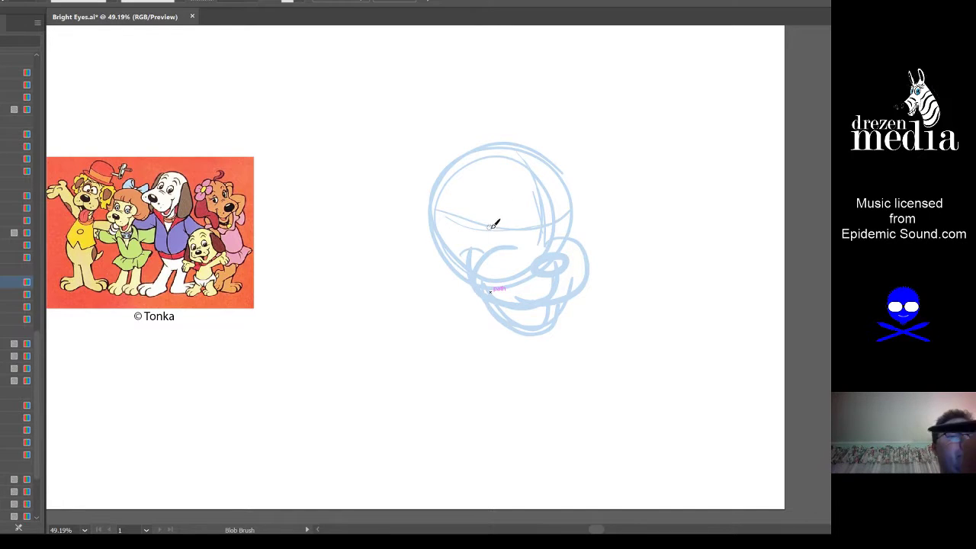
# Step: Sketch the two oval eyes along the face guidelines with an iris in the near eye, and add eyelashes to both
pyautogui.moveTo(512, 235)
pyautogui.mouseDown()
pyautogui.moveTo(487, 195)
pyautogui.moveTo(516, 207)
pyautogui.moveTo(497, 250)
pyautogui.moveTo(505, 242)
pyautogui.moveTo(491, 215)
pyautogui.moveTo(508, 192)
pyautogui.moveTo(521, 254)
pyautogui.moveTo(479, 209)
pyautogui.moveTo(503, 190)
pyautogui.moveTo(528, 229)
pyautogui.mouseUp()
pyautogui.hotkey('ctrl', 'z')
pyautogui.moveTo(550, 175); pyautogui.dragTo(562, 226)
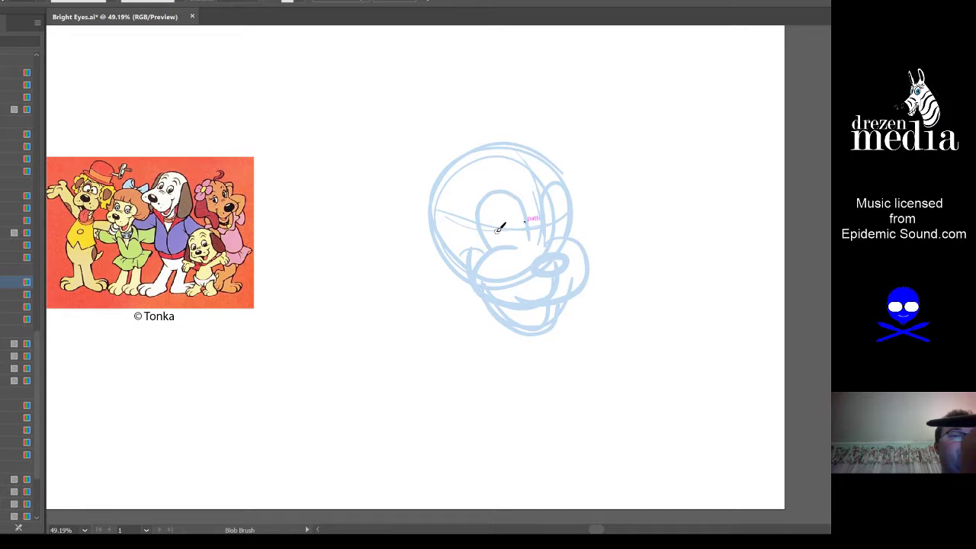
pyautogui.moveTo(488, 229)
pyautogui.mouseDown()
pyautogui.moveTo(505, 233)
pyautogui.moveTo(497, 220)
pyautogui.mouseUp()
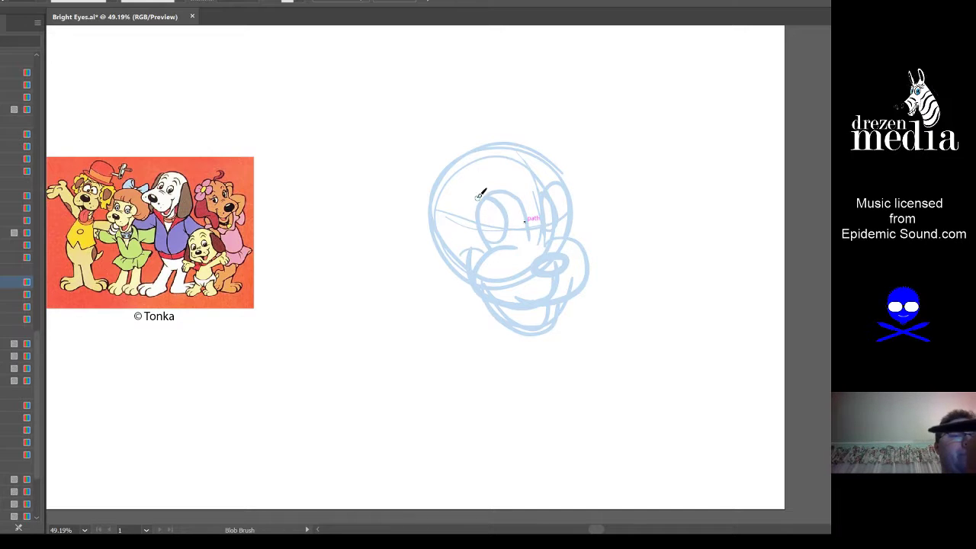
pyautogui.moveTo(460, 188)
pyautogui.mouseDown()
pyautogui.moveTo(481, 198)
pyautogui.moveTo(468, 174)
pyautogui.moveTo(485, 194)
pyautogui.moveTo(484, 166)
pyautogui.mouseUp()
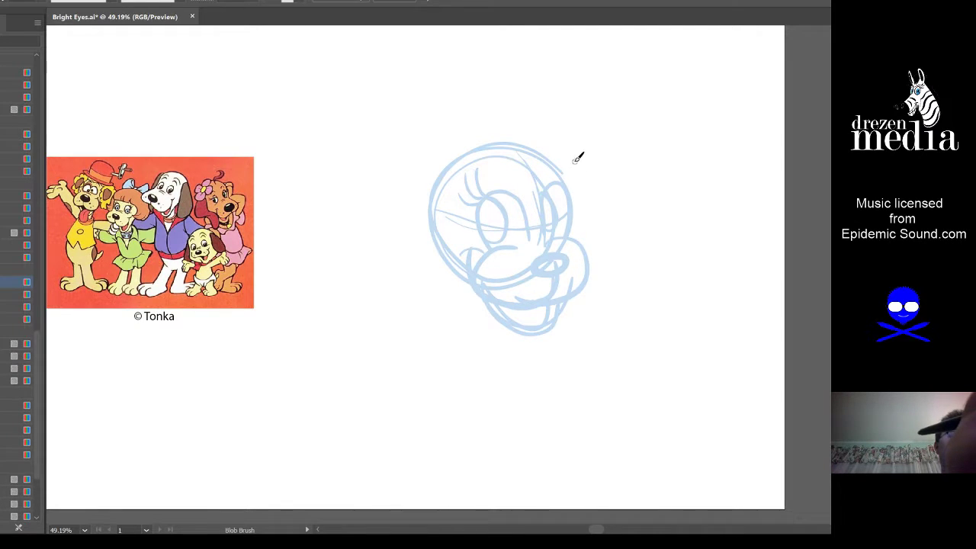
pyautogui.moveTo(568, 189)
pyautogui.mouseDown()
pyautogui.moveTo(582, 172)
pyautogui.moveTo(565, 174)
pyautogui.mouseUp()
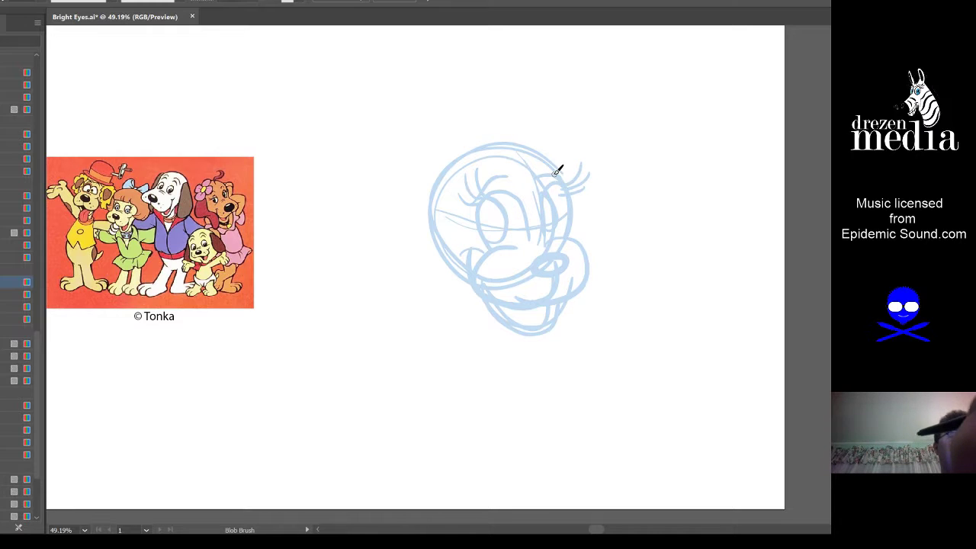
# Step: Sketch jagged bangs across the forehead and build up the rounded hair outline over the top and back of the head
pyautogui.moveTo(443, 170)
pyautogui.mouseDown()
pyautogui.moveTo(460, 135)
pyautogui.moveTo(549, 124)
pyautogui.moveTo(562, 163)
pyautogui.mouseUp()
pyautogui.moveTo(465, 157)
pyautogui.mouseDown()
pyautogui.moveTo(460, 189)
pyautogui.moveTo(498, 166)
pyautogui.mouseUp()
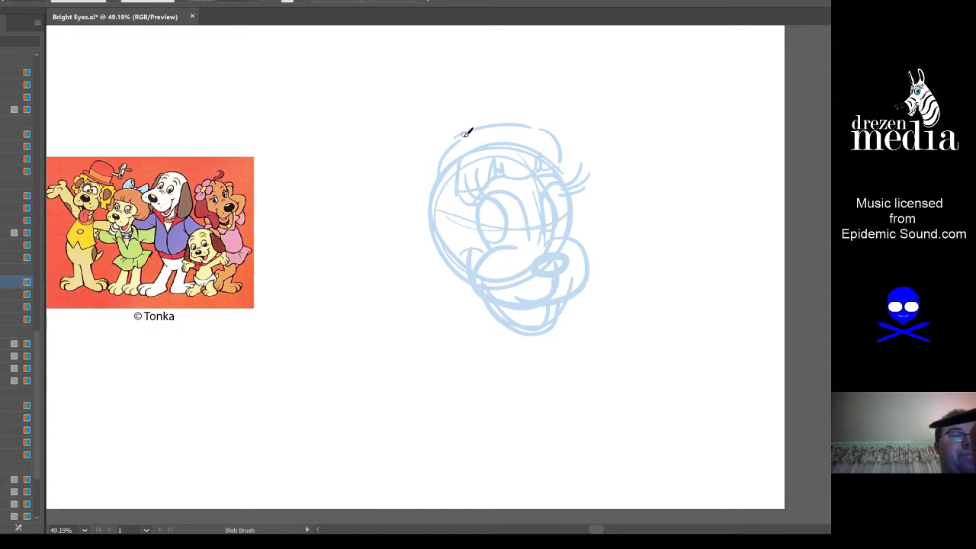
pyautogui.moveTo(436, 196); pyautogui.dragTo(458, 137)
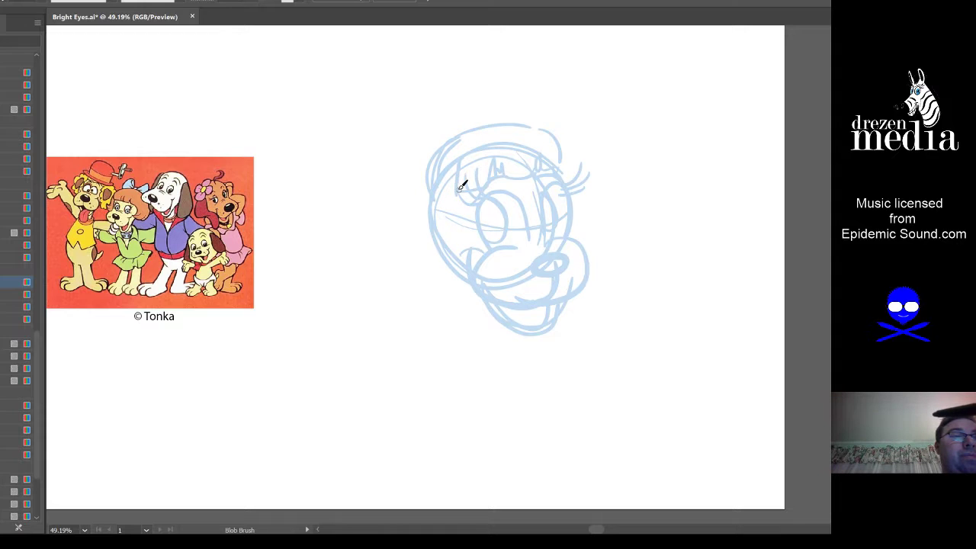
pyautogui.moveTo(462, 185)
pyautogui.mouseDown()
pyautogui.moveTo(475, 239)
pyautogui.moveTo(463, 231)
pyautogui.moveTo(482, 243)
pyautogui.moveTo(453, 251)
pyautogui.moveTo(441, 179)
pyautogui.mouseUp()
pyautogui.moveTo(450, 263); pyautogui.dragTo(457, 133)
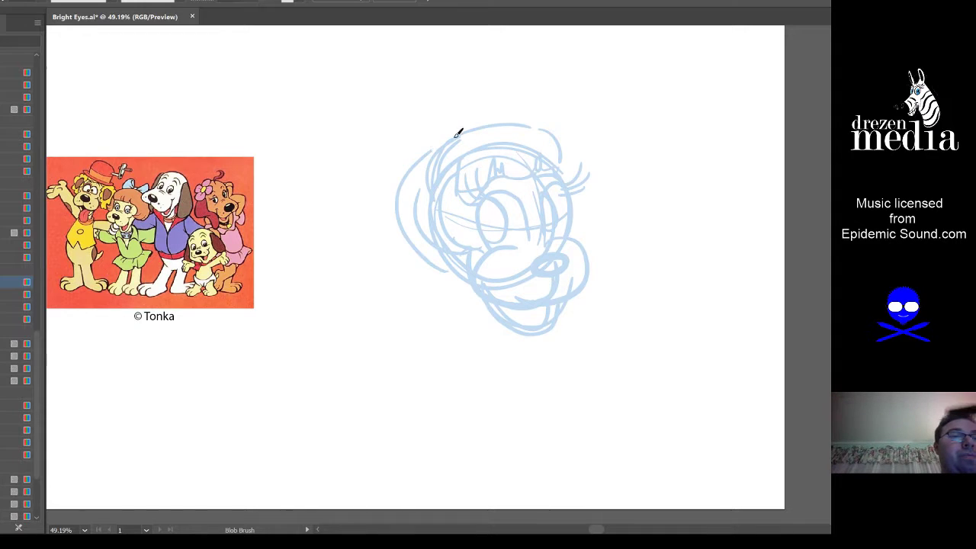
pyautogui.moveTo(400, 250); pyautogui.dragTo(442, 144)
pyautogui.moveTo(415, 230); pyautogui.dragTo(403, 166)
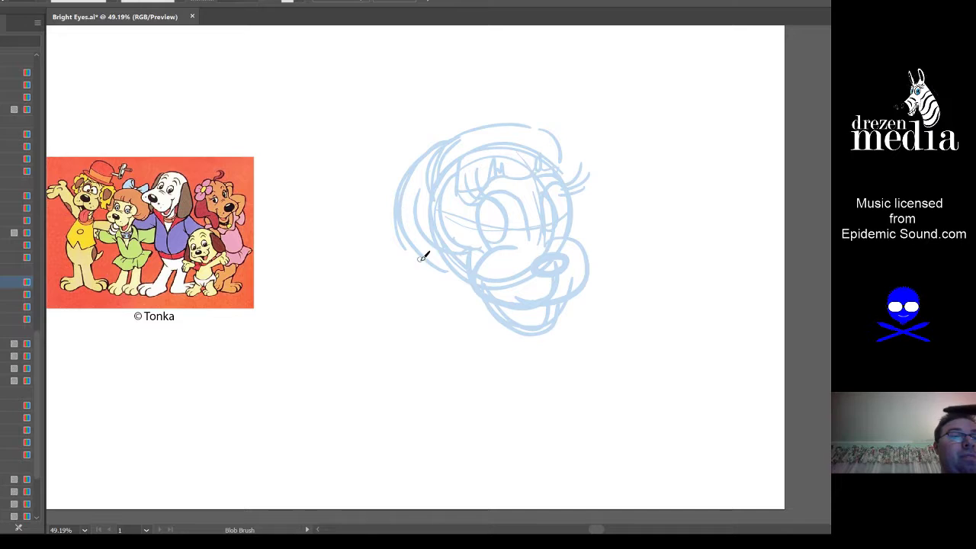
pyautogui.moveTo(424, 257)
pyautogui.mouseDown()
pyautogui.moveTo(417, 164)
pyautogui.moveTo(421, 223)
pyautogui.moveTo(465, 125)
pyautogui.mouseUp()
pyautogui.moveTo(422, 163)
pyautogui.mouseDown()
pyautogui.moveTo(511, 128)
pyautogui.moveTo(551, 144)
pyautogui.mouseUp()
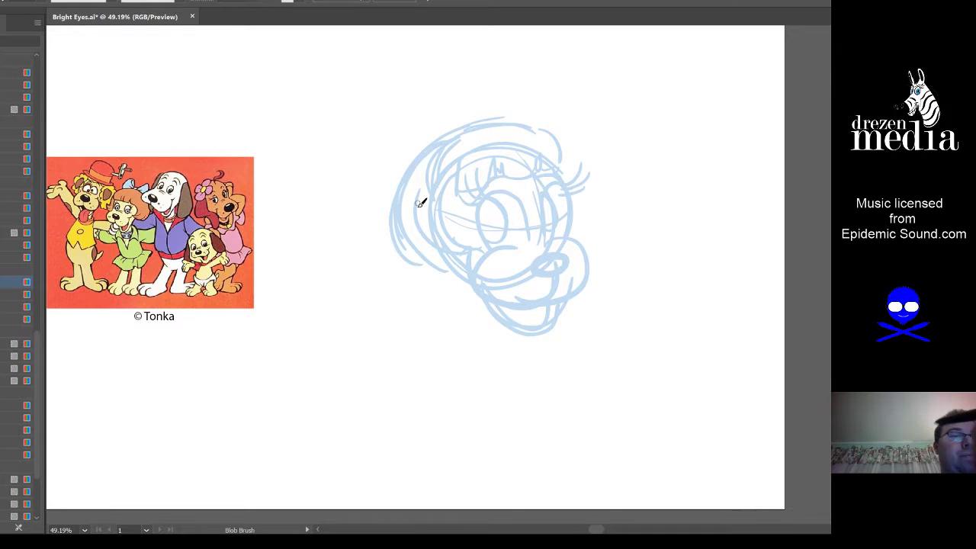
pyautogui.moveTo(423, 263)
pyautogui.mouseDown()
pyautogui.moveTo(403, 247)
pyautogui.moveTo(442, 130)
pyautogui.moveTo(542, 113)
pyautogui.moveTo(563, 174)
pyautogui.mouseUp()
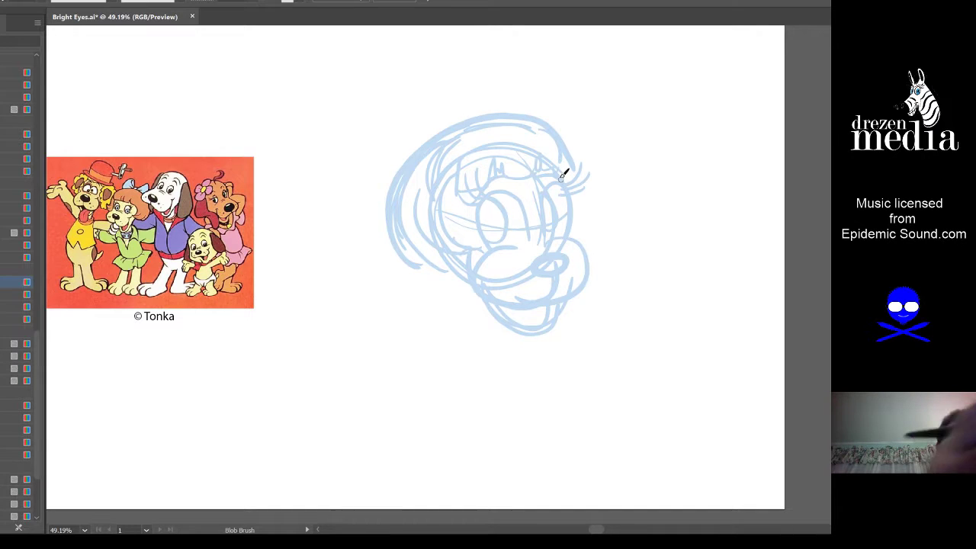
# Step: Sketch a bow with a centre knot and two loops on top of the hair, and add pupils to both eyes
pyautogui.moveTo(499, 94)
pyautogui.mouseDown()
pyautogui.moveTo(505, 104)
pyautogui.moveTo(460, 56)
pyautogui.moveTo(462, 68)
pyautogui.mouseUp()
pyautogui.hotkey('ctrl', 'z')
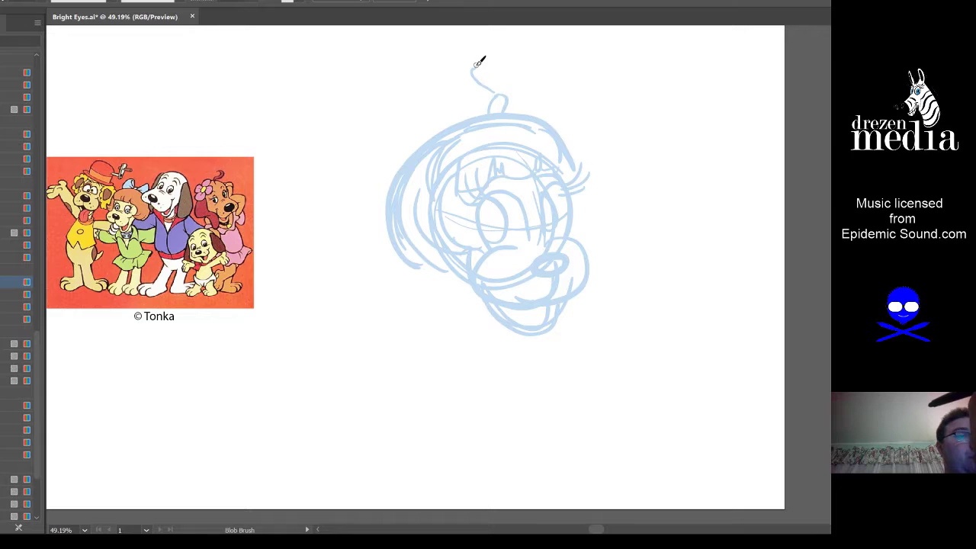
pyautogui.hotkey('ctrl', 'z')
pyautogui.moveTo(500, 94)
pyautogui.mouseDown()
pyautogui.moveTo(457, 62)
pyautogui.moveTo(459, 100)
pyautogui.moveTo(449, 118)
pyautogui.moveTo(511, 99)
pyautogui.moveTo(532, 75)
pyautogui.moveTo(536, 101)
pyautogui.moveTo(516, 87)
pyautogui.moveTo(503, 96)
pyautogui.moveTo(529, 74)
pyautogui.moveTo(535, 105)
pyautogui.mouseUp()
pyautogui.hotkey('ctrl', 'z')
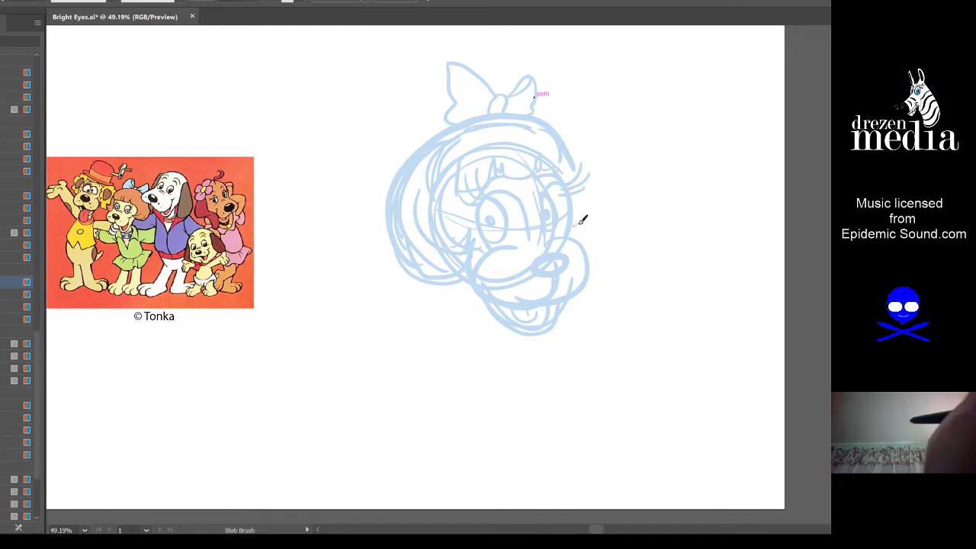
# Step: Sketch a jagged tuft of fur sticking out beyond the far cheek, between the eyelashes and the muzzle
pyautogui.moveTo(583, 223)
pyautogui.mouseDown()
pyautogui.moveTo(602, 207)
pyautogui.moveTo(599, 230)
pyautogui.mouseUp()
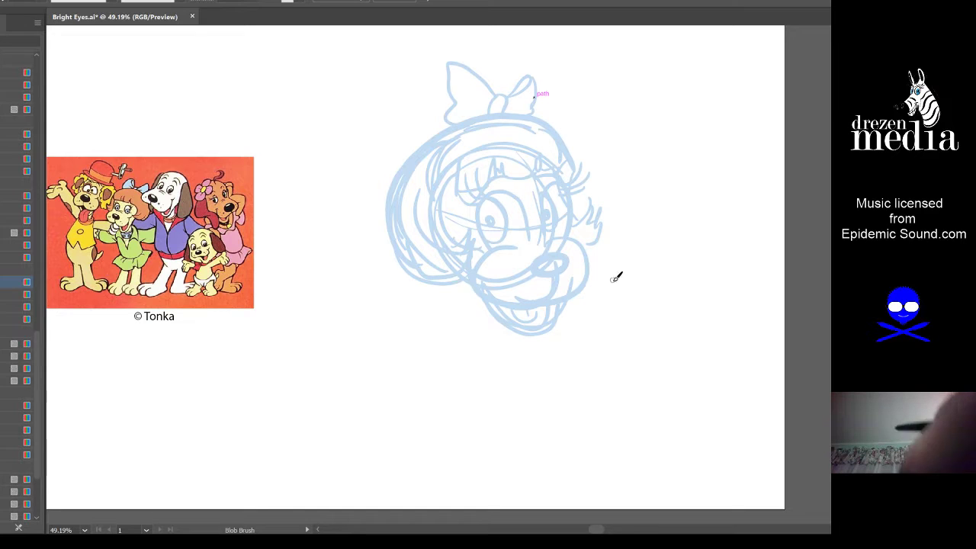
pyautogui.moveTo(621, 317); pyautogui.dragTo(614, 281)
pyautogui.moveTo(466, 263)
pyautogui.mouseDown()
pyautogui.moveTo(462, 318)
pyautogui.moveTo(440, 353)
pyautogui.moveTo(442, 385)
pyautogui.mouseUp()
pyautogui.hotkey('ctrl', 'z')
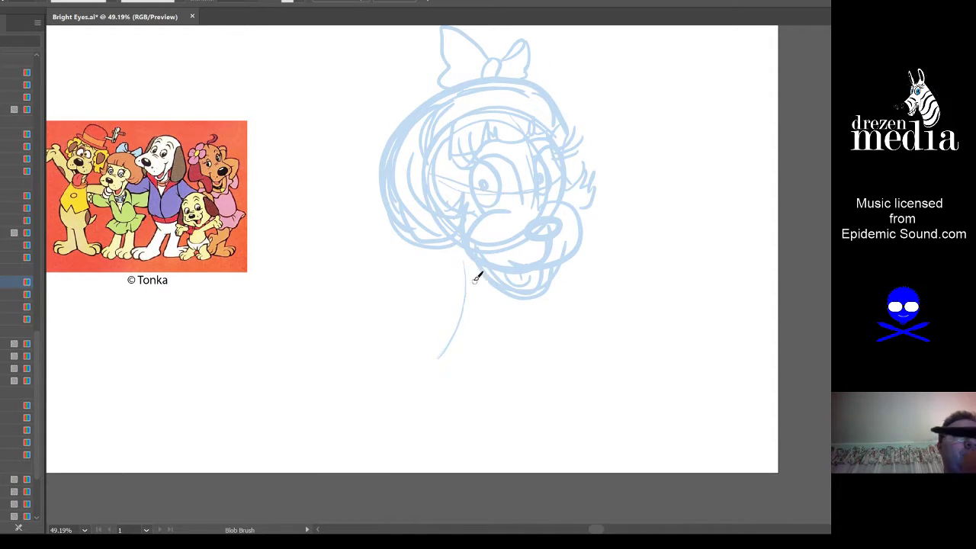
pyautogui.hotkey('ctrl', 'z')
# Step: Sketch a slim neck below the jaw and a wide collar at its base decorated with a row of round beads
pyautogui.moveTo(465, 252); pyautogui.dragTo(494, 331)
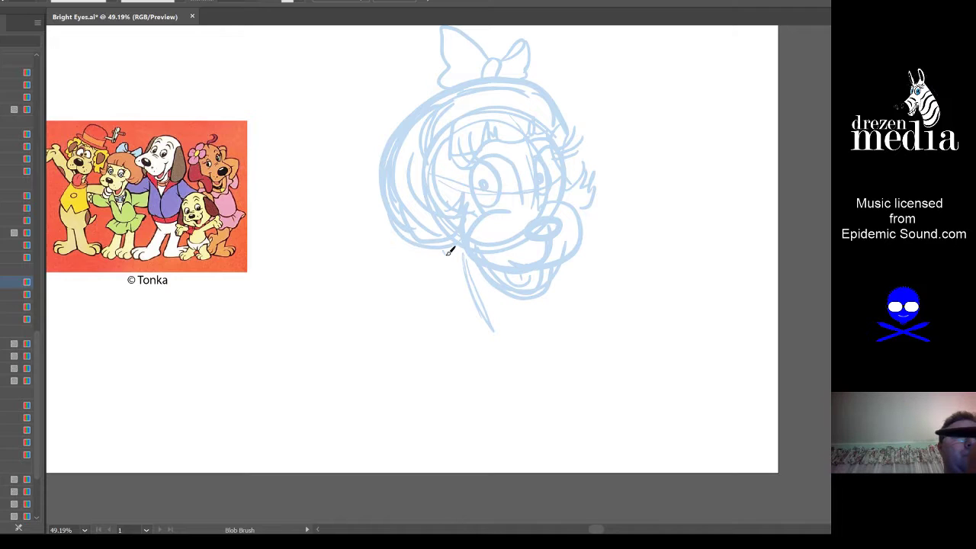
pyautogui.moveTo(461, 255); pyautogui.dragTo(466, 305)
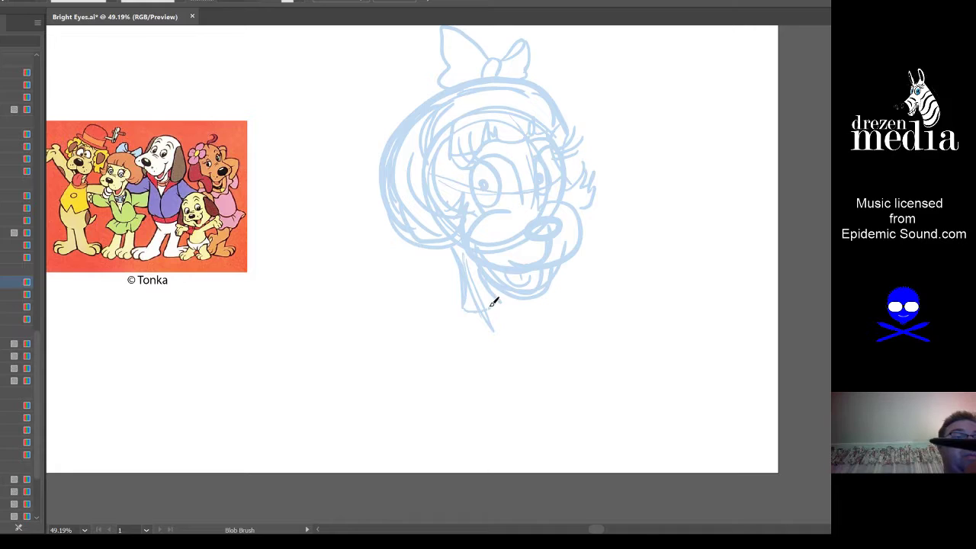
pyautogui.moveTo(462, 310)
pyautogui.mouseDown()
pyautogui.moveTo(463, 332)
pyautogui.moveTo(485, 337)
pyautogui.moveTo(508, 326)
pyautogui.moveTo(502, 303)
pyautogui.mouseUp()
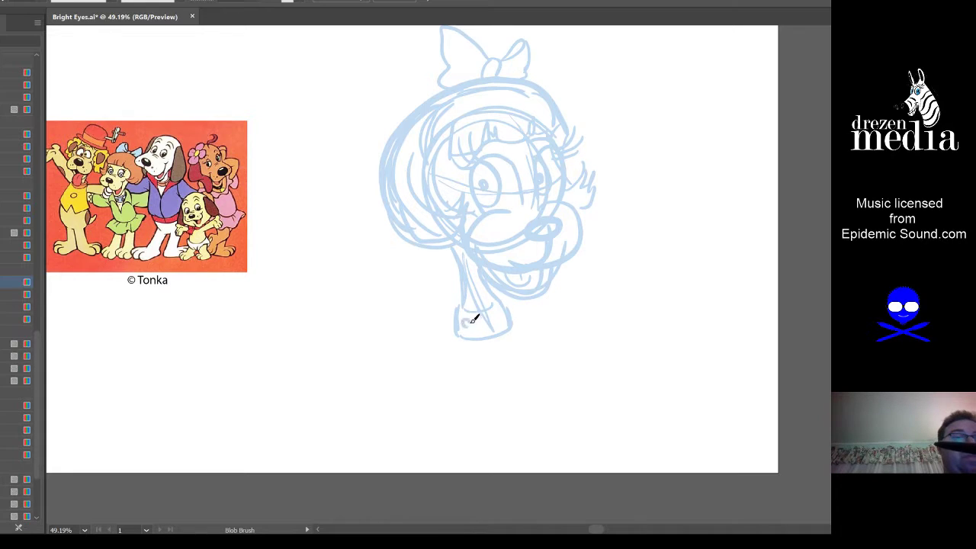
pyautogui.hotkey('ctrl', 'a')
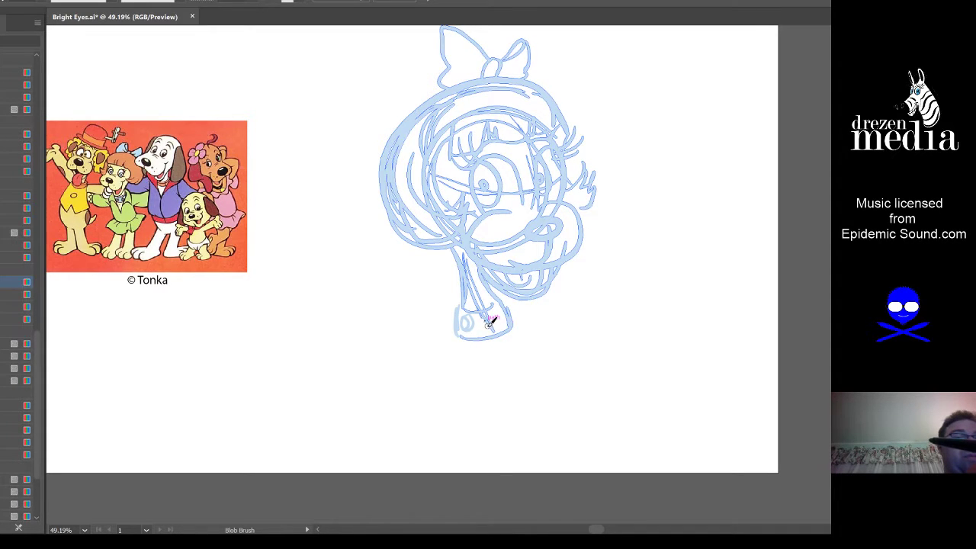
pyautogui.hotkey('ctrl', 'shift', 'a')
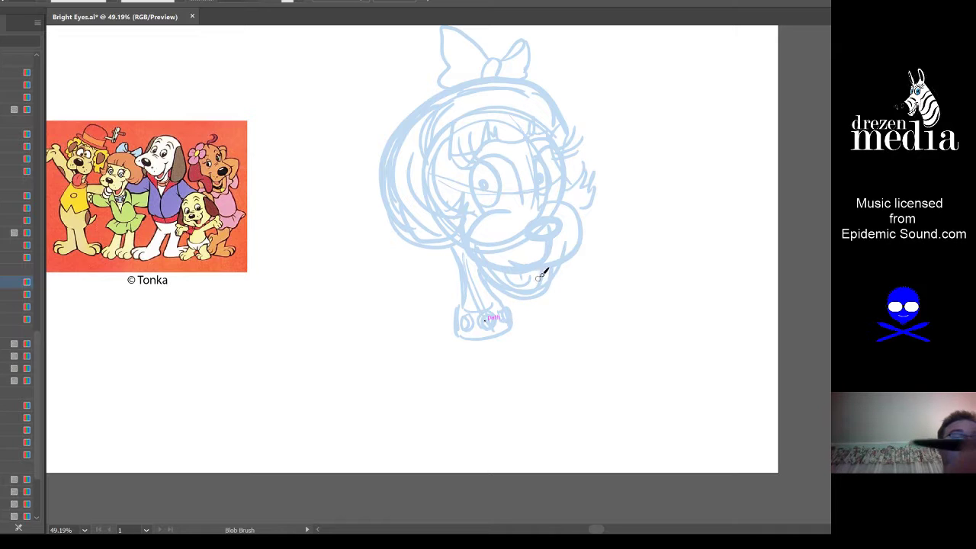
# Step: Sketch a slightly tilted egg-shaped torso hanging from the collar, going around the outline twice
pyautogui.moveTo(529, 327)
pyautogui.mouseDown()
pyautogui.moveTo(514, 364)
pyautogui.moveTo(558, 338)
pyautogui.moveTo(539, 281)
pyautogui.mouseUp()
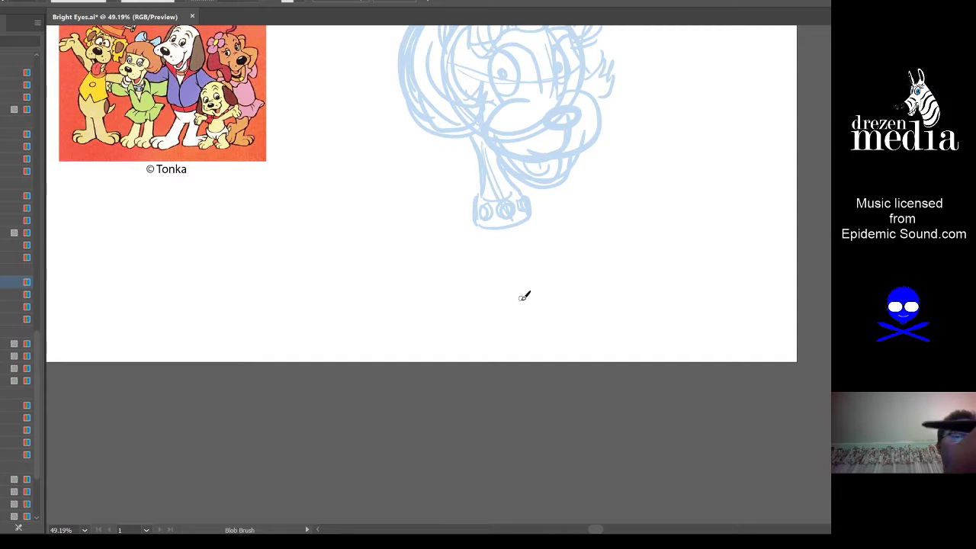
pyautogui.moveTo(492, 202)
pyautogui.mouseDown()
pyautogui.moveTo(540, 343)
pyautogui.moveTo(469, 275)
pyautogui.mouseUp()
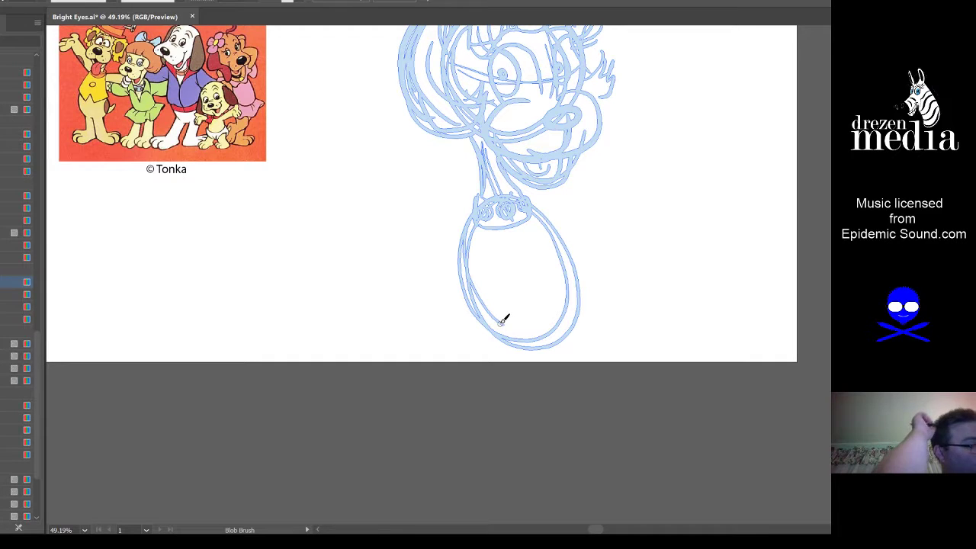
pyautogui.scroll(-3, 503, 320)
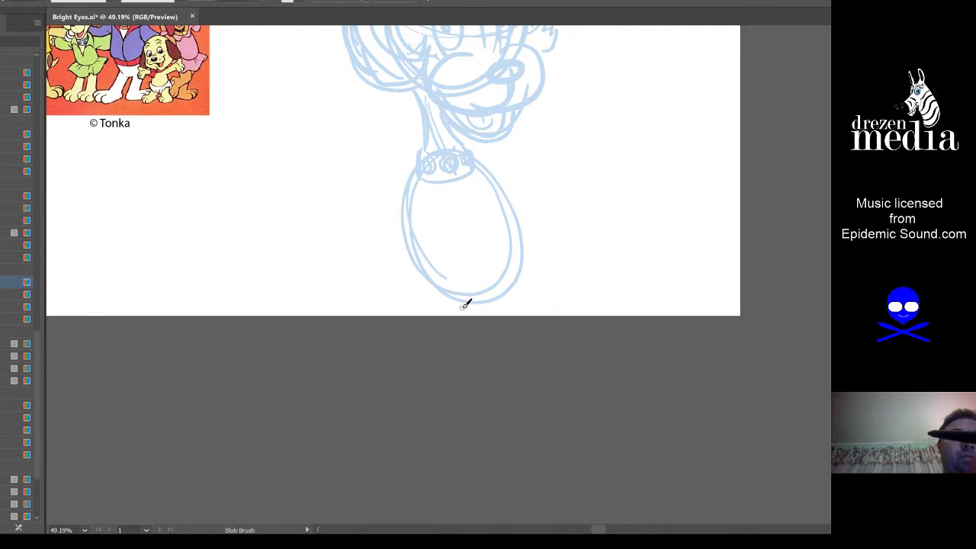
pyautogui.moveTo(462, 325); pyautogui.dragTo(446, 338)
pyautogui.moveTo(572, 223)
pyautogui.mouseDown()
pyautogui.moveTo(630, 189)
pyautogui.moveTo(615, 292)
pyautogui.mouseUp()
pyautogui.click(607, 298)
pyautogui.hotkey('ctrl', 'z')
pyautogui.hotkey('ctrl', 'z')
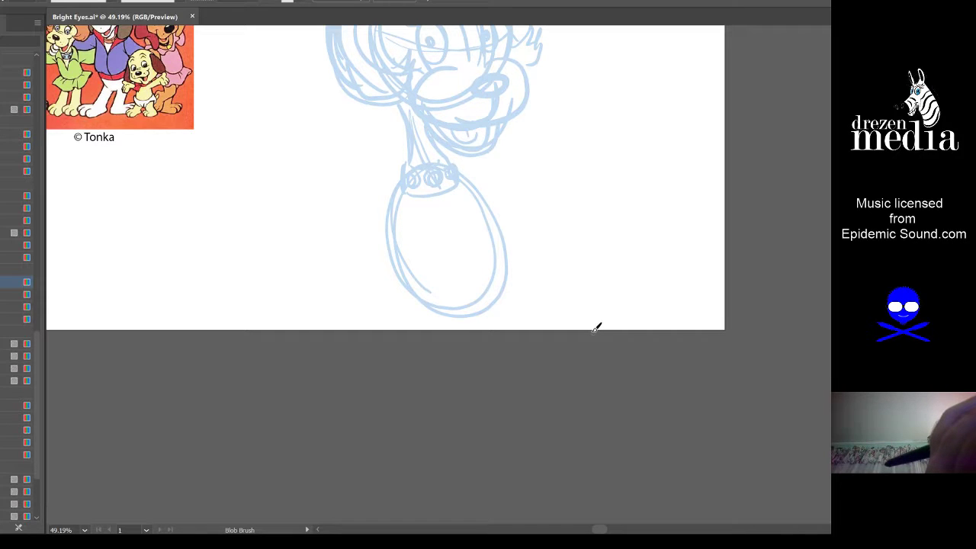
# Step: Sketch a curved action line through the torso into the standing leg, ending in a foot with rounded toes
pyautogui.moveTo(590, 331)
pyautogui.mouseDown()
pyautogui.moveTo(605, 333)
pyautogui.moveTo(562, 246)
pyautogui.mouseUp()
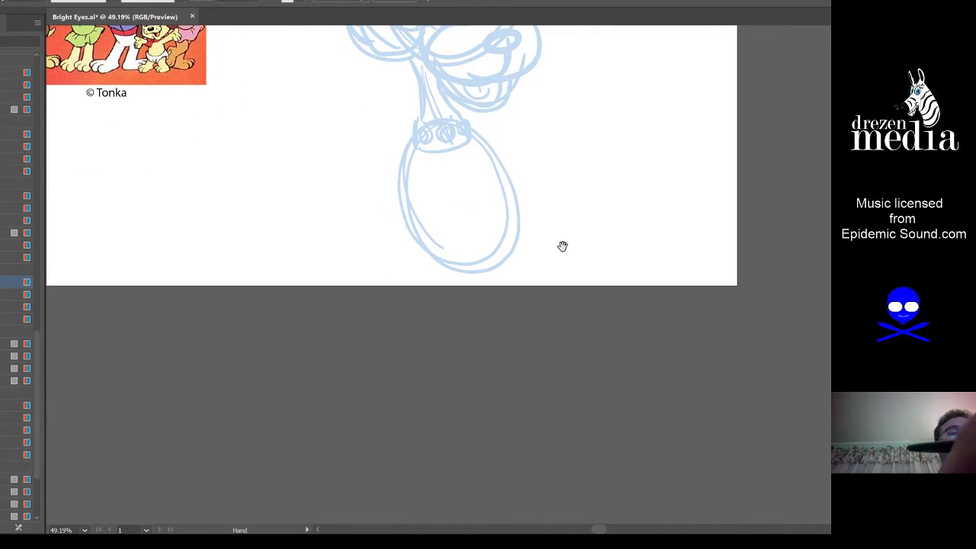
pyautogui.moveTo(440, 132)
pyautogui.mouseDown()
pyautogui.moveTo(483, 353)
pyautogui.moveTo(452, 139)
pyautogui.mouseUp()
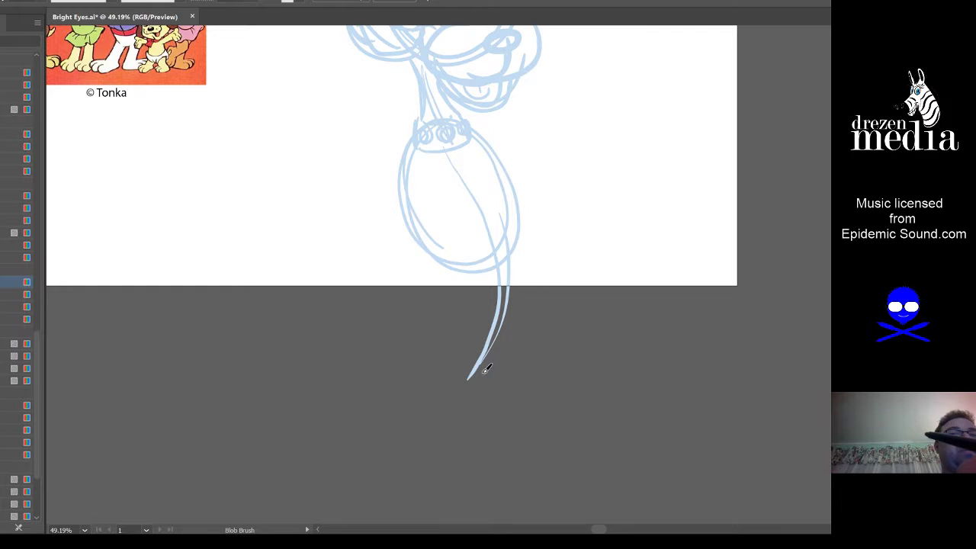
pyautogui.moveTo(449, 410)
pyautogui.mouseDown()
pyautogui.moveTo(466, 431)
pyautogui.moveTo(466, 414)
pyautogui.moveTo(494, 425)
pyautogui.moveTo(506, 417)
pyautogui.moveTo(532, 442)
pyautogui.moveTo(533, 465)
pyautogui.mouseUp()
pyautogui.press('space')
pyautogui.press('space')
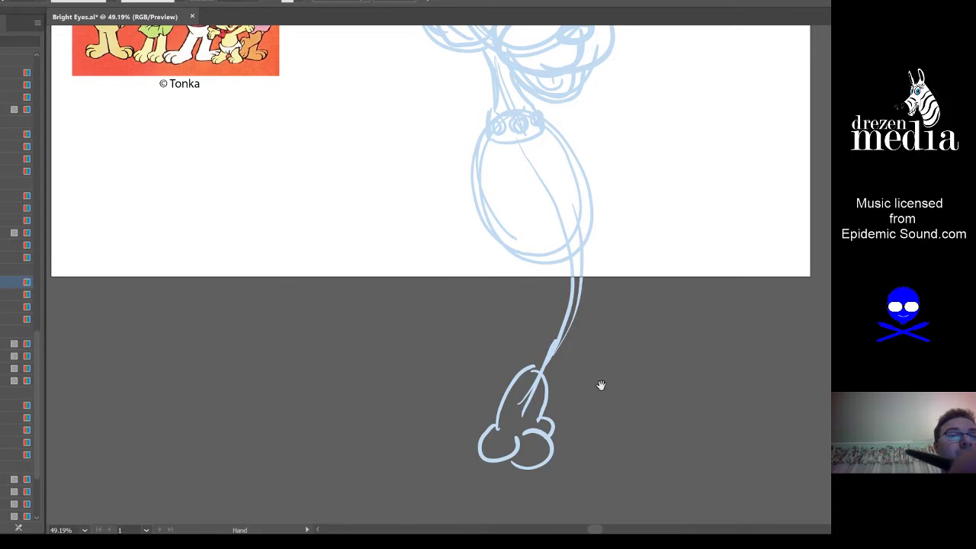
# Step: Sketch the other leg bent at the knee and kicked back with its paw, and thicken the standing leg
pyautogui.moveTo(549, 288); pyautogui.dragTo(530, 329)
pyautogui.moveTo(500, 286)
pyautogui.mouseDown()
pyautogui.moveTo(494, 350)
pyautogui.moveTo(381, 273)
pyautogui.moveTo(410, 296)
pyautogui.moveTo(394, 321)
pyautogui.mouseUp()
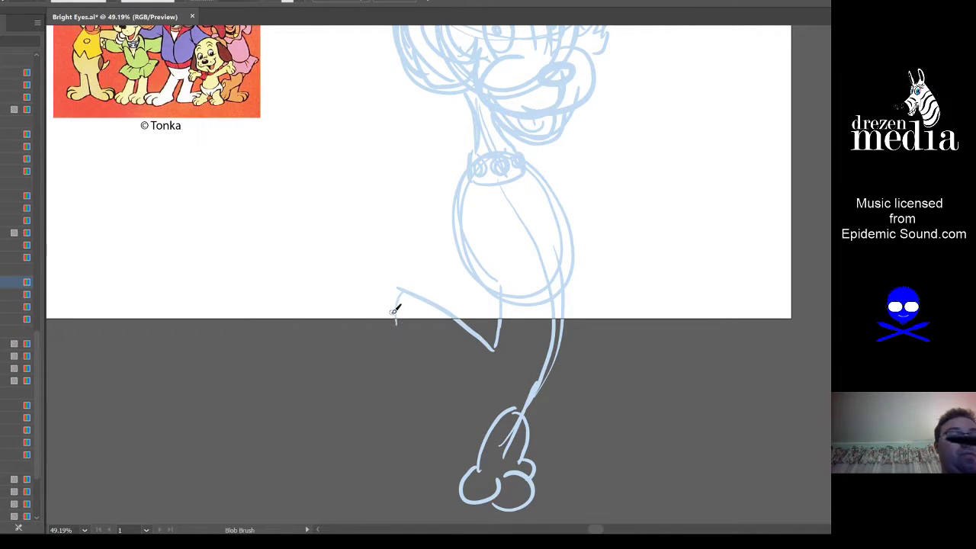
pyautogui.moveTo(385, 276); pyautogui.dragTo(386, 328)
pyautogui.moveTo(404, 261); pyautogui.dragTo(424, 293)
pyautogui.moveTo(394, 331)
pyautogui.mouseDown()
pyautogui.moveTo(371, 333)
pyautogui.moveTo(399, 349)
pyautogui.moveTo(420, 335)
pyautogui.moveTo(501, 358)
pyautogui.moveTo(524, 306)
pyautogui.mouseUp()
pyautogui.moveTo(430, 288)
pyautogui.mouseDown()
pyautogui.moveTo(488, 330)
pyautogui.moveTo(494, 299)
pyautogui.mouseUp()
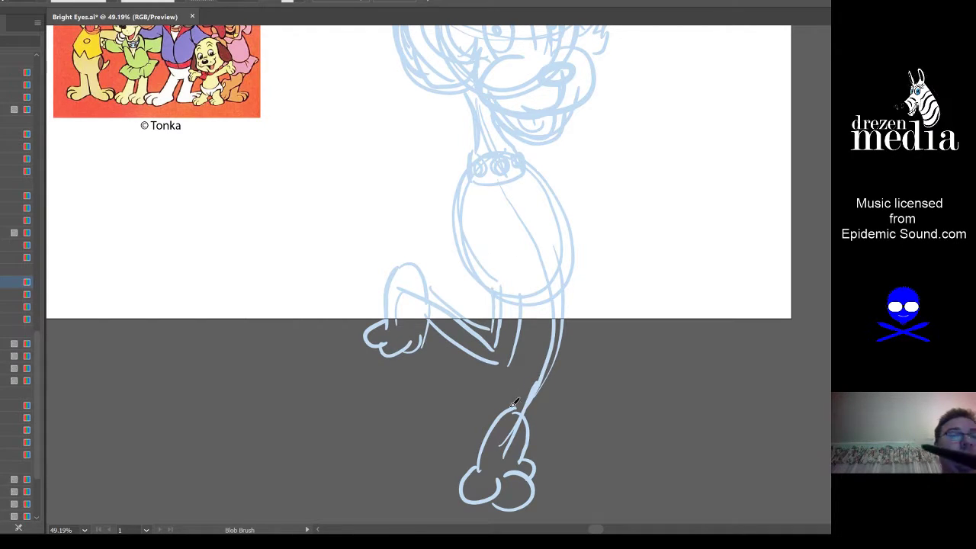
pyautogui.moveTo(513, 404)
pyautogui.mouseDown()
pyautogui.moveTo(547, 334)
pyautogui.moveTo(532, 306)
pyautogui.moveTo(520, 414)
pyautogui.moveTo(563, 365)
pyautogui.moveTo(561, 254)
pyautogui.moveTo(570, 292)
pyautogui.moveTo(532, 415)
pyautogui.moveTo(556, 351)
pyautogui.moveTo(559, 257)
pyautogui.mouseUp()
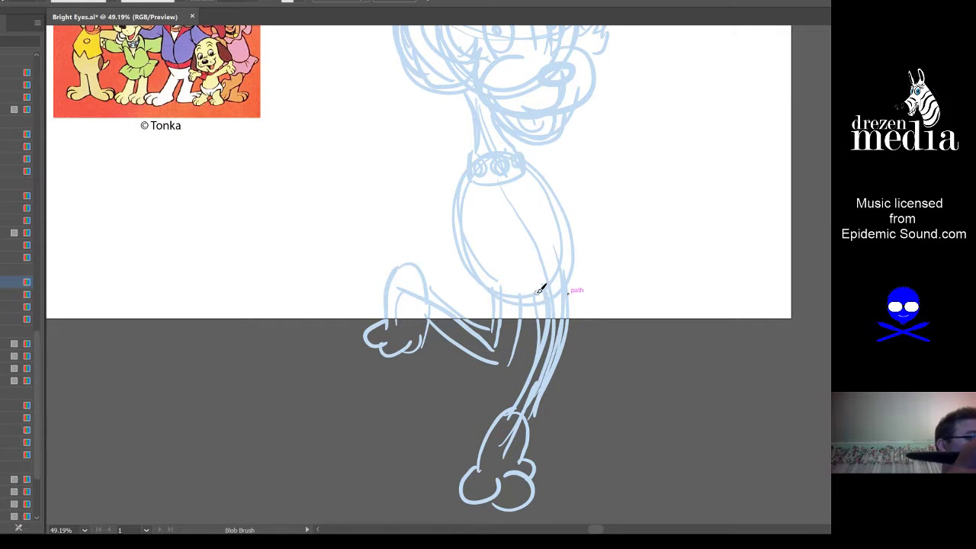
# Step: Erase a strip across the tops of both legs to detach them from the torso, and move the legs straight down
pyautogui.moveTo(603, 327); pyautogui.dragTo(578, 413)
pyautogui.moveTo(595, 325); pyautogui.dragTo(601, 276)
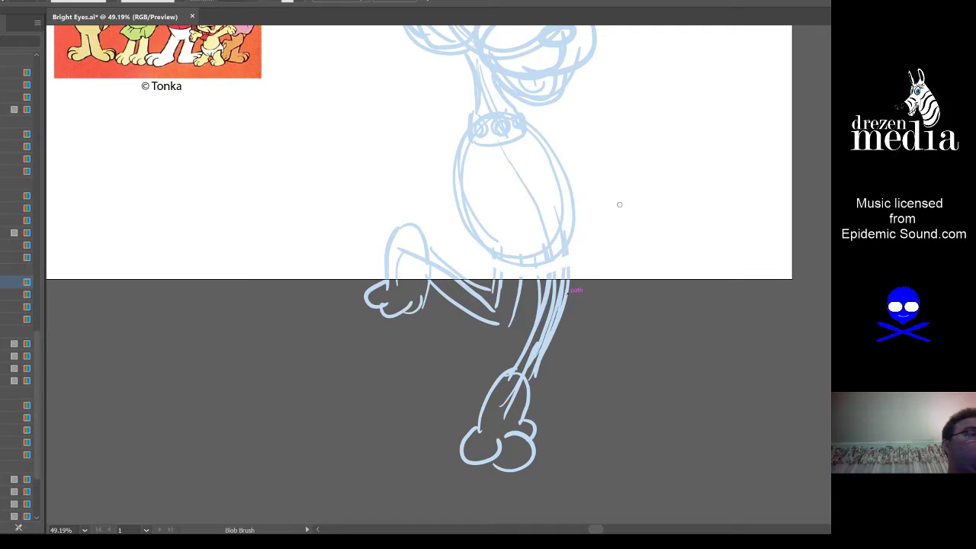
pyautogui.press('q')
pyautogui.moveTo(324, 370)
pyautogui.mouseDown()
pyautogui.moveTo(407, 211)
pyautogui.moveTo(468, 262)
pyautogui.moveTo(589, 272)
pyautogui.moveTo(291, 412)
pyautogui.moveTo(294, 353)
pyautogui.mouseUp()
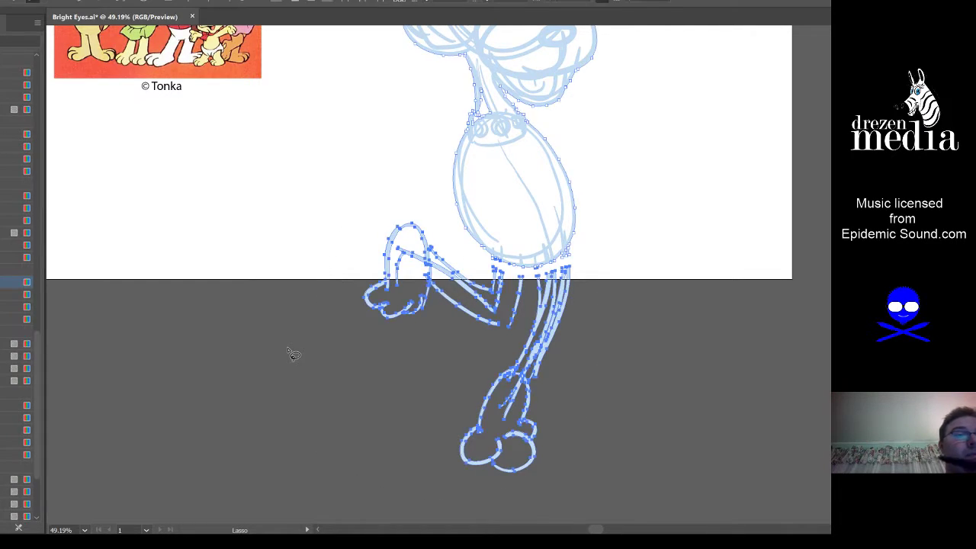
pyautogui.press('v')
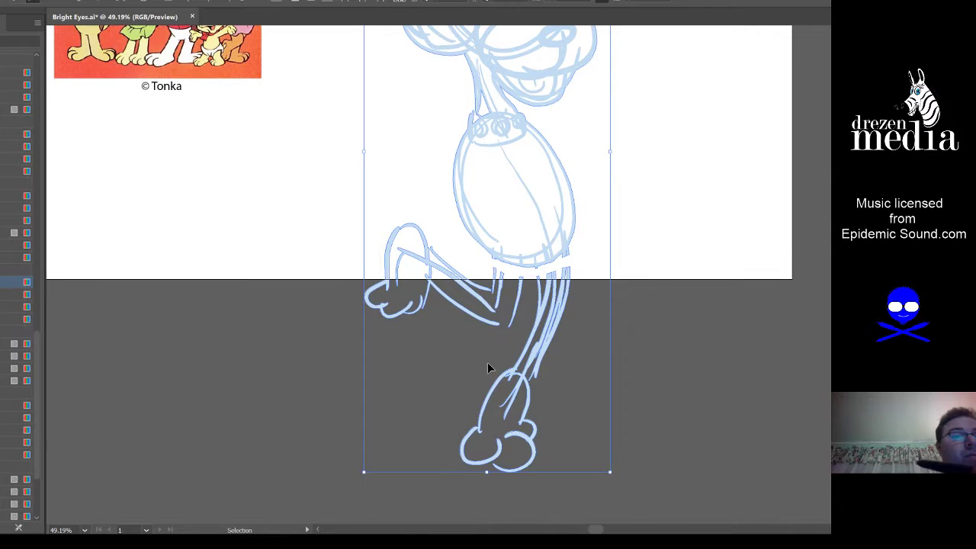
pyautogui.click(310, 498)
pyautogui.click(555, 342)
pyautogui.moveTo(555, 342); pyautogui.dragTo(554, 402)
pyautogui.click(541, 376)
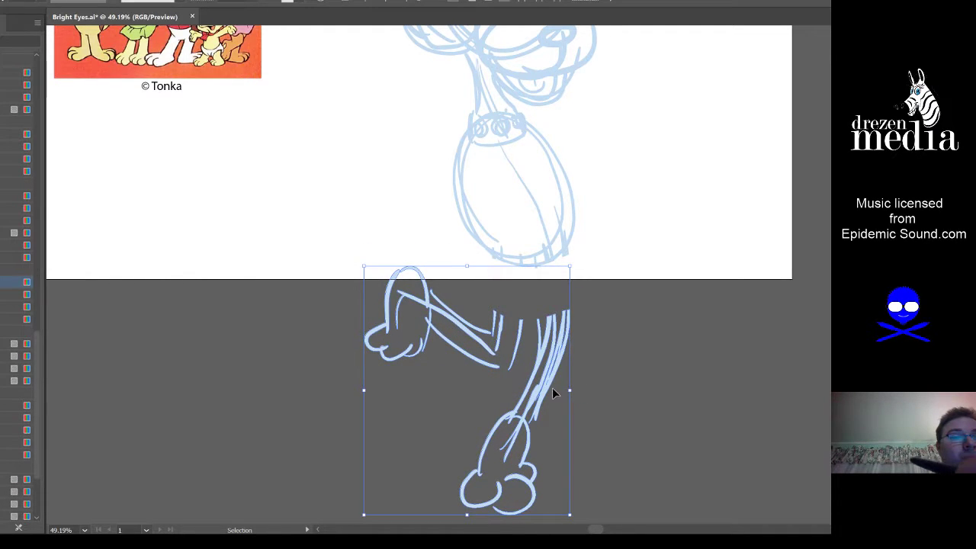
pyautogui.moveTo(555, 393); pyautogui.dragTo(545, 398)
pyautogui.click(604, 391)
# Step: Extend the body from the torso oval down to the lowered legs with curved hips, and add lapel lines on the chest
pyautogui.hotkey('shift', 'b')
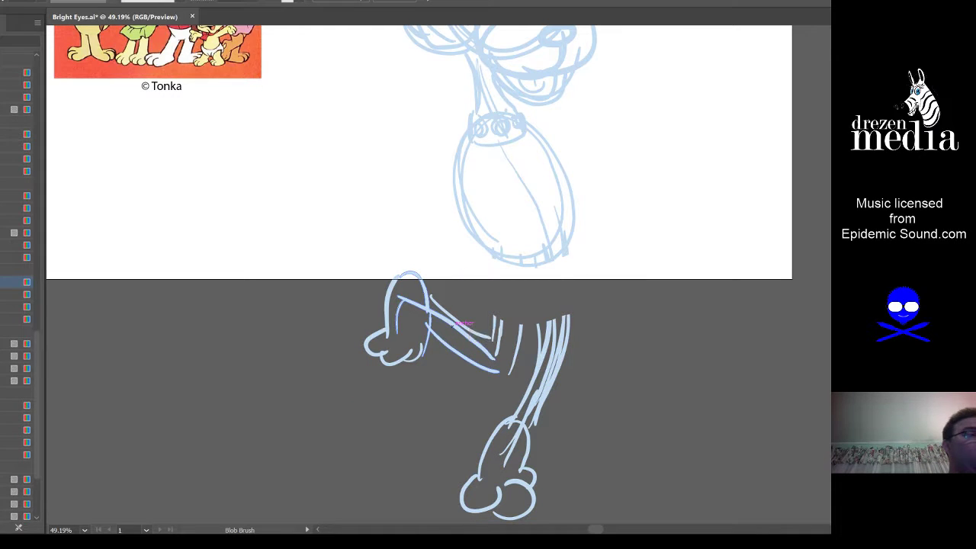
pyautogui.moveTo(567, 305); pyautogui.dragTo(513, 350)
pyautogui.moveTo(450, 370)
pyautogui.mouseDown()
pyautogui.moveTo(415, 306)
pyautogui.moveTo(399, 217)
pyautogui.mouseUp()
pyautogui.moveTo(500, 211); pyautogui.dragTo(512, 378)
pyautogui.moveTo(563, 288)
pyautogui.mouseDown()
pyautogui.moveTo(591, 315)
pyautogui.moveTo(631, 312)
pyautogui.moveTo(606, 288)
pyautogui.mouseUp()
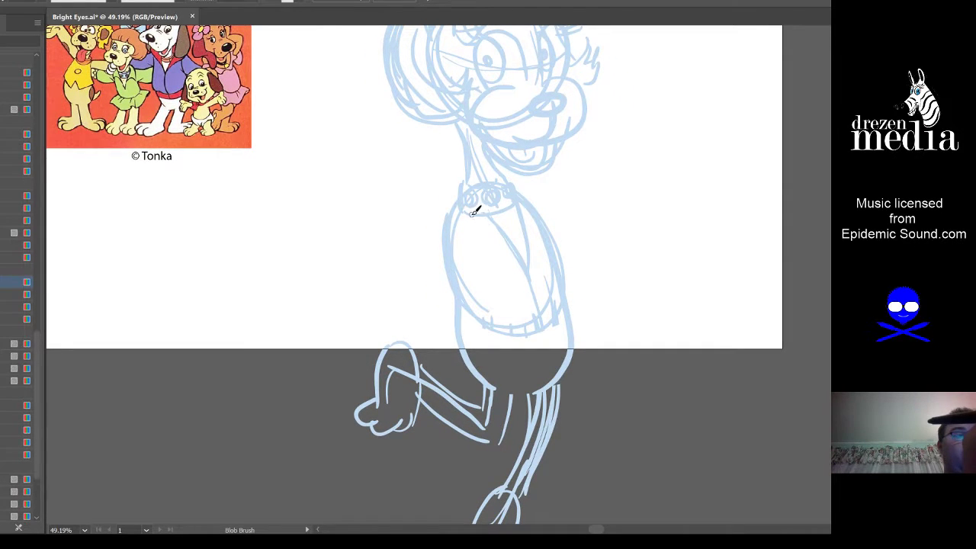
pyautogui.moveTo(466, 228)
pyautogui.mouseDown()
pyautogui.moveTo(490, 225)
pyautogui.moveTo(526, 280)
pyautogui.mouseUp()
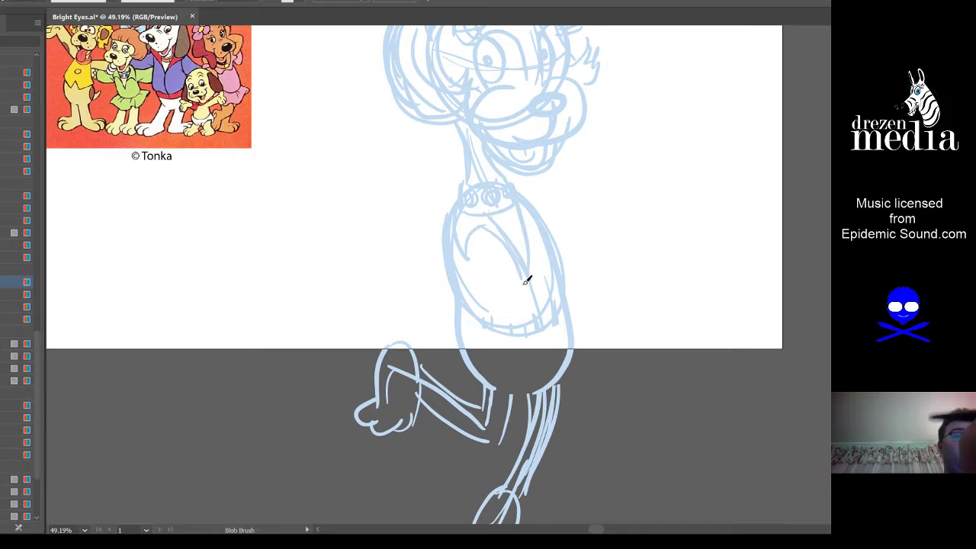
# Step: Sketch both arms reaching outward from the shoulders and bending up at the elbows
pyautogui.moveTo(563, 219); pyautogui.dragTo(508, 183)
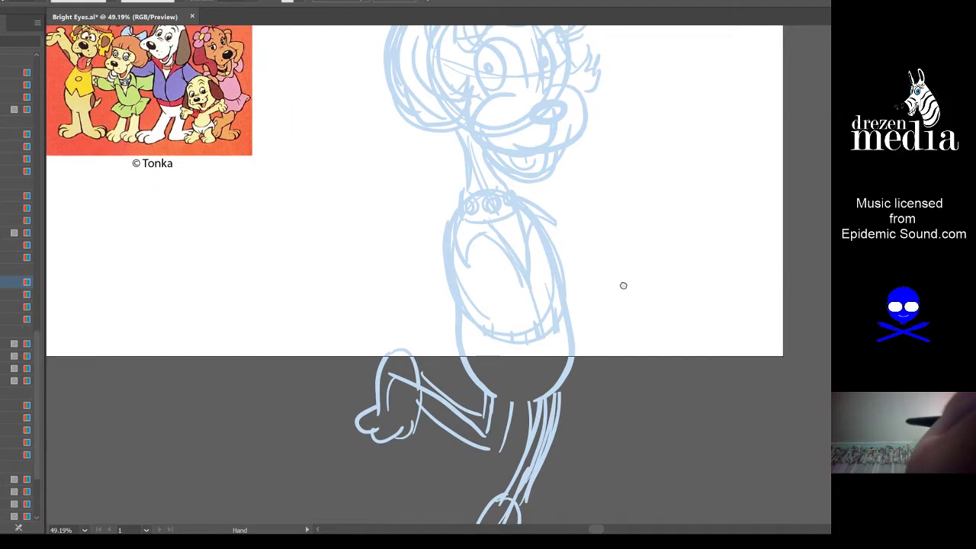
pyautogui.moveTo(550, 222); pyautogui.dragTo(547, 247)
pyautogui.moveTo(441, 258)
pyautogui.mouseDown()
pyautogui.moveTo(385, 286)
pyautogui.moveTo(366, 226)
pyautogui.mouseUp()
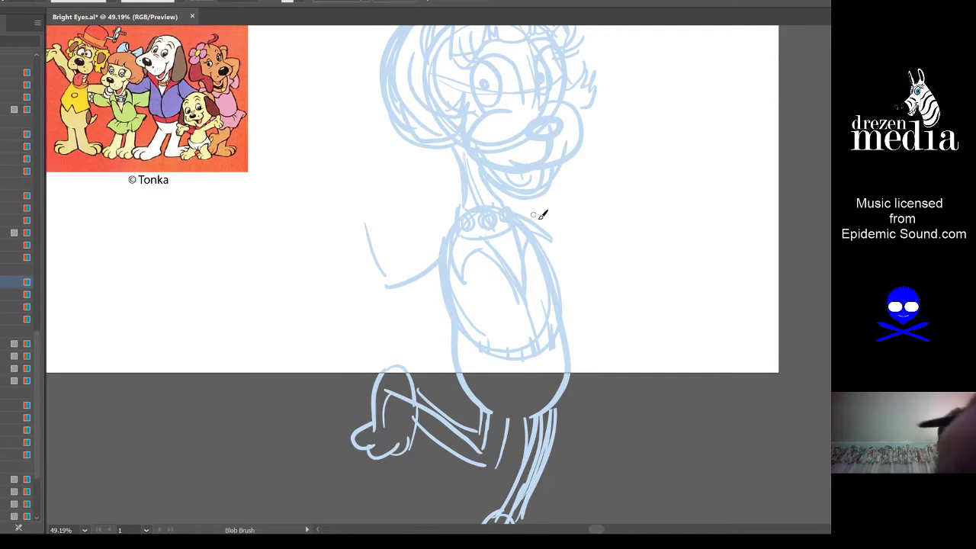
pyautogui.moveTo(549, 242)
pyautogui.mouseDown()
pyautogui.moveTo(577, 258)
pyautogui.moveTo(608, 197)
pyautogui.moveTo(630, 188)
pyautogui.moveTo(584, 254)
pyautogui.mouseUp()
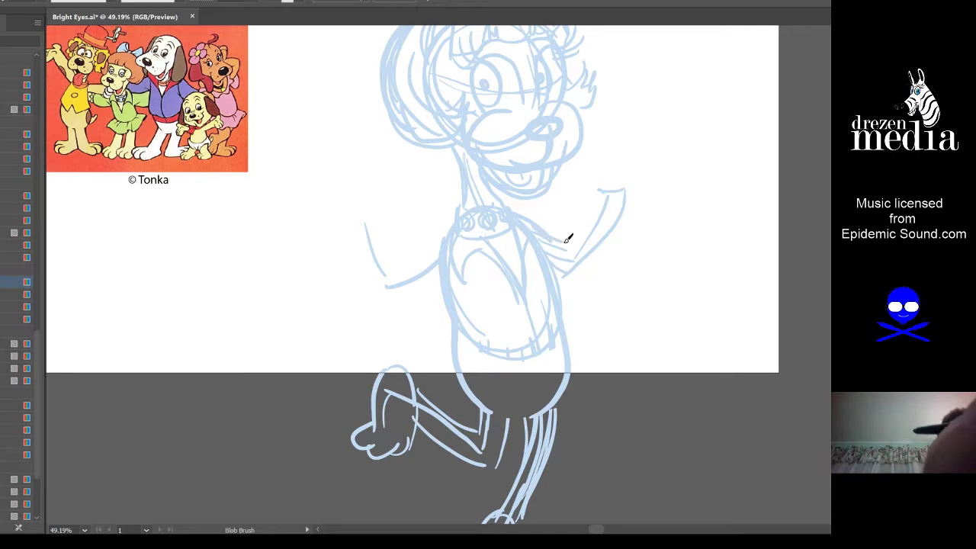
pyautogui.moveTo(598, 189); pyautogui.dragTo(584, 233)
pyautogui.moveTo(570, 276)
pyautogui.mouseDown()
pyautogui.moveTo(607, 233)
pyautogui.moveTo(619, 192)
pyautogui.mouseUp()
pyautogui.moveTo(355, 212)
pyautogui.mouseDown()
pyautogui.moveTo(388, 294)
pyautogui.moveTo(444, 246)
pyautogui.moveTo(399, 264)
pyautogui.moveTo(439, 252)
pyautogui.mouseUp()
# Step: Flare the sleeve cuffs at both wrists and sketch a paw with rounded fingers on each arm
pyautogui.press('space')
pyautogui.moveTo(452, 210); pyautogui.dragTo(481, 237)
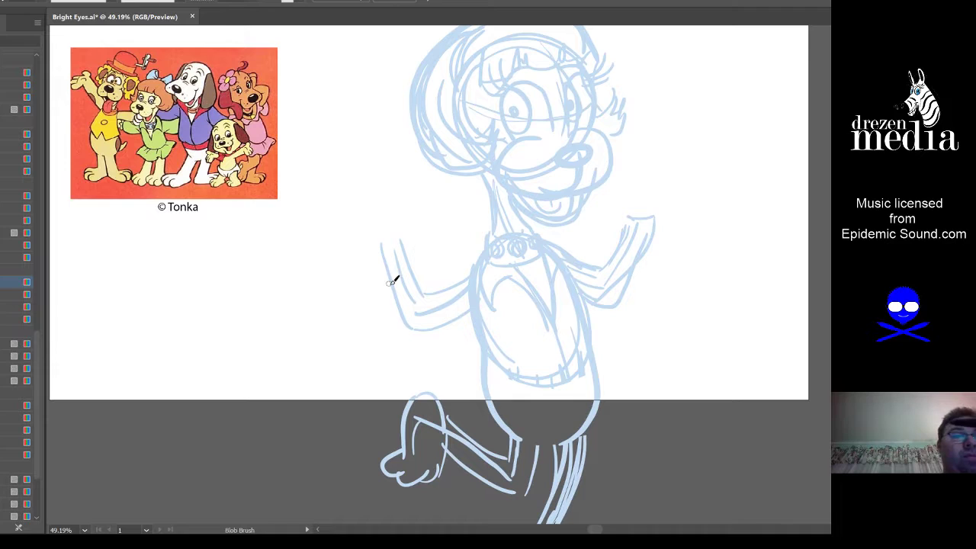
pyautogui.moveTo(629, 210); pyautogui.dragTo(649, 248)
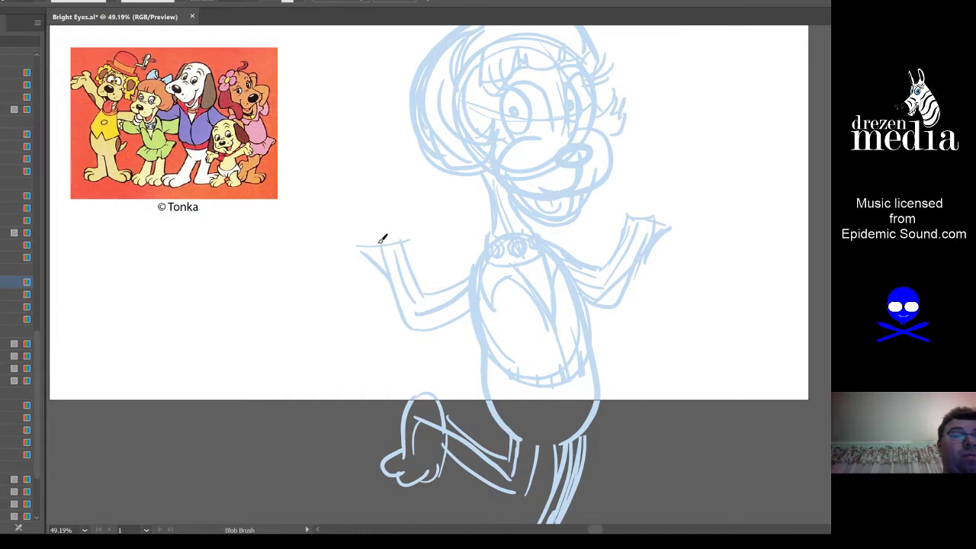
pyautogui.moveTo(371, 196)
pyautogui.mouseDown()
pyautogui.moveTo(375, 224)
pyautogui.moveTo(404, 218)
pyautogui.moveTo(386, 227)
pyautogui.moveTo(379, 217)
pyautogui.mouseUp()
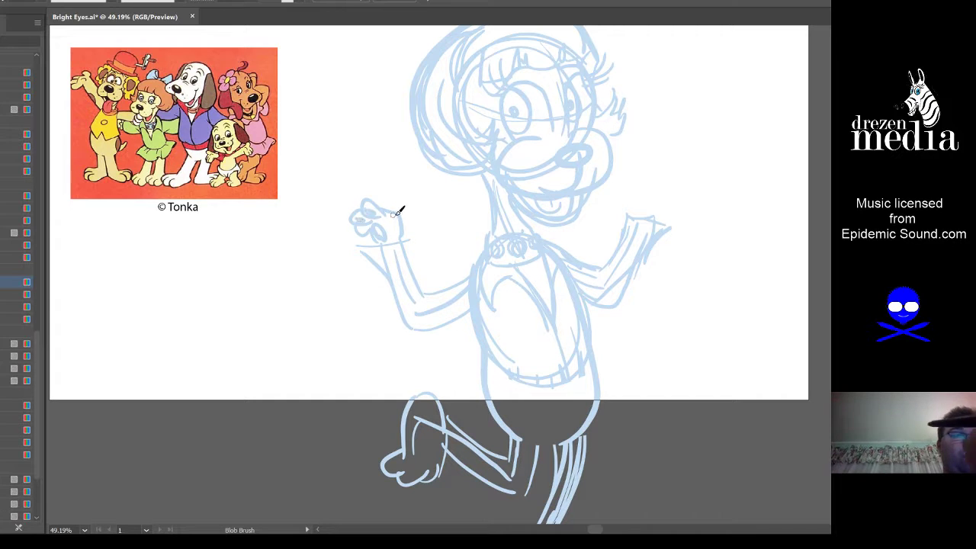
pyautogui.moveTo(675, 292); pyautogui.dragTo(599, 303)
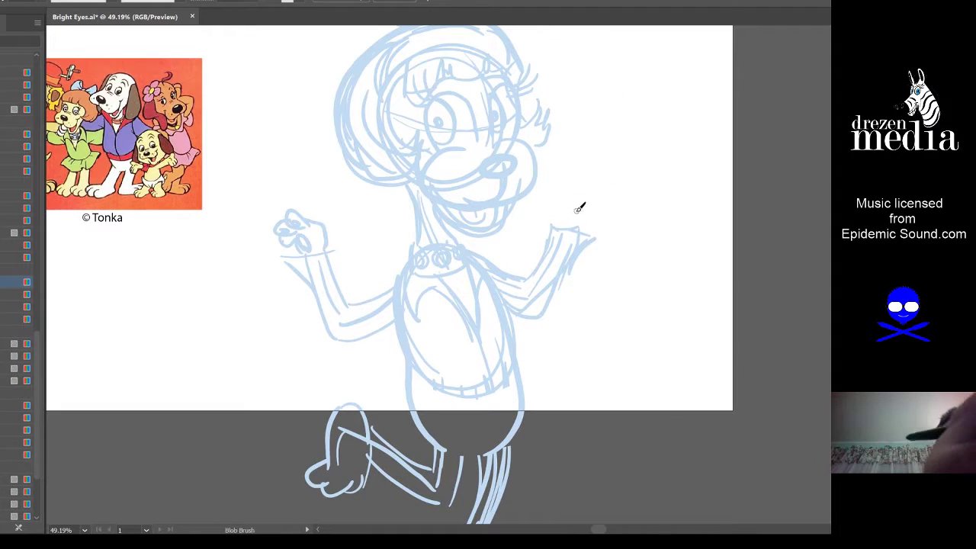
pyautogui.moveTo(573, 208)
pyautogui.mouseDown()
pyautogui.moveTo(610, 218)
pyautogui.moveTo(580, 211)
pyautogui.moveTo(601, 200)
pyautogui.moveTo(584, 203)
pyautogui.moveTo(579, 193)
pyautogui.moveTo(605, 200)
pyautogui.moveTo(584, 206)
pyautogui.moveTo(592, 195)
pyautogui.moveTo(618, 209)
pyautogui.moveTo(599, 208)
pyautogui.mouseUp()
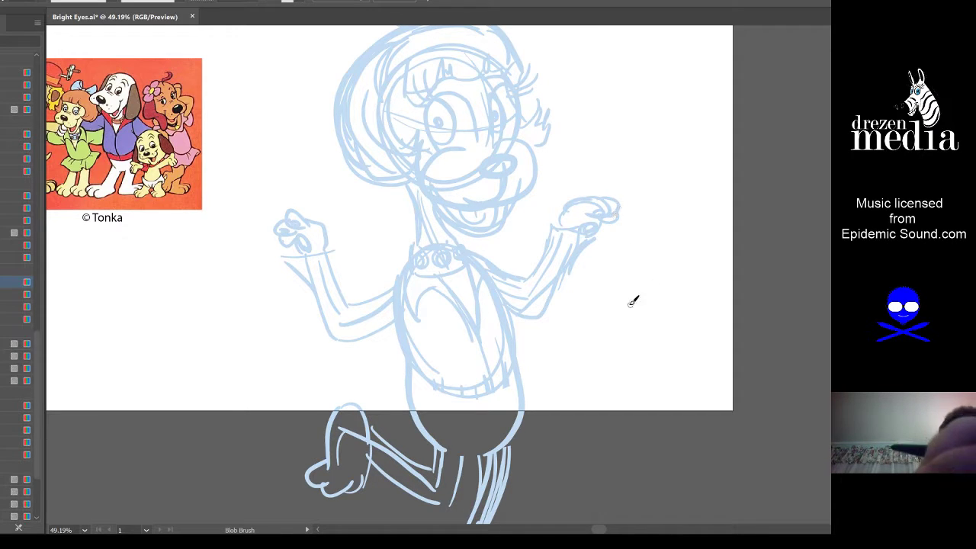
# Step: Sketch a flared skirt swinging out from both sides of the waist, with a curved hem across the upper legs
pyautogui.moveTo(625, 327)
pyautogui.mouseDown()
pyautogui.moveTo(562, 257)
pyautogui.moveTo(584, 295)
pyautogui.moveTo(554, 280)
pyautogui.mouseUp()
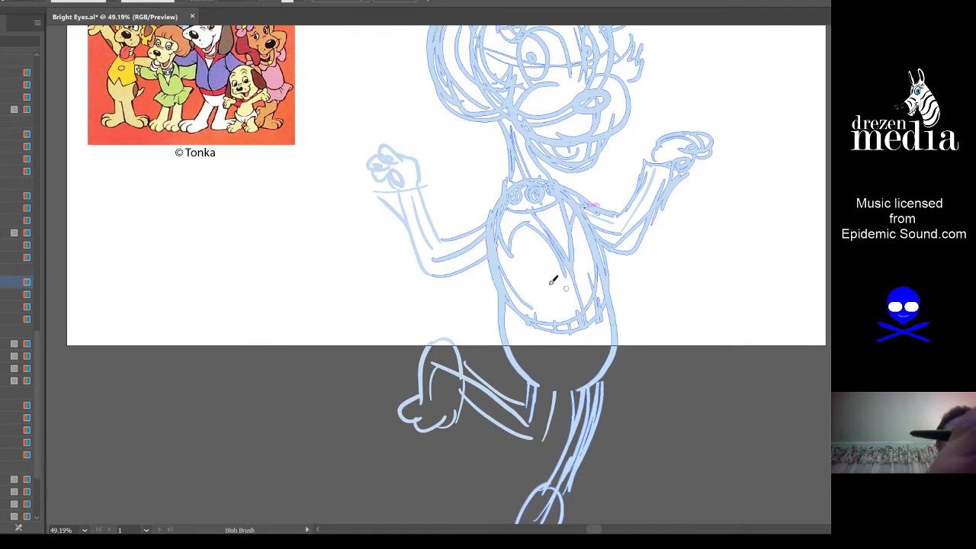
pyautogui.moveTo(513, 353); pyautogui.dragTo(444, 304)
pyautogui.hotkey('ctrl', 'z')
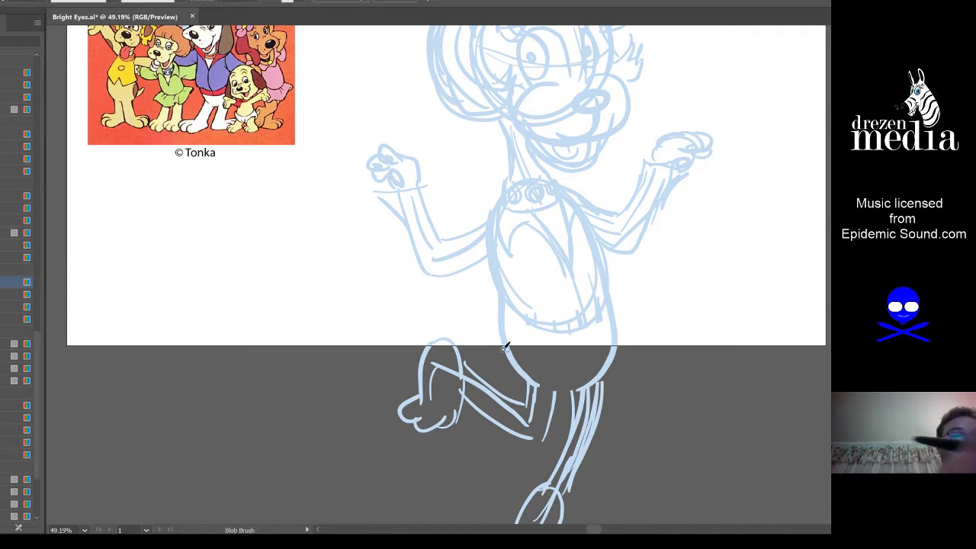
pyautogui.moveTo(507, 296)
pyautogui.mouseDown()
pyautogui.moveTo(415, 315)
pyautogui.moveTo(620, 374)
pyautogui.moveTo(643, 338)
pyautogui.moveTo(619, 342)
pyautogui.mouseUp()
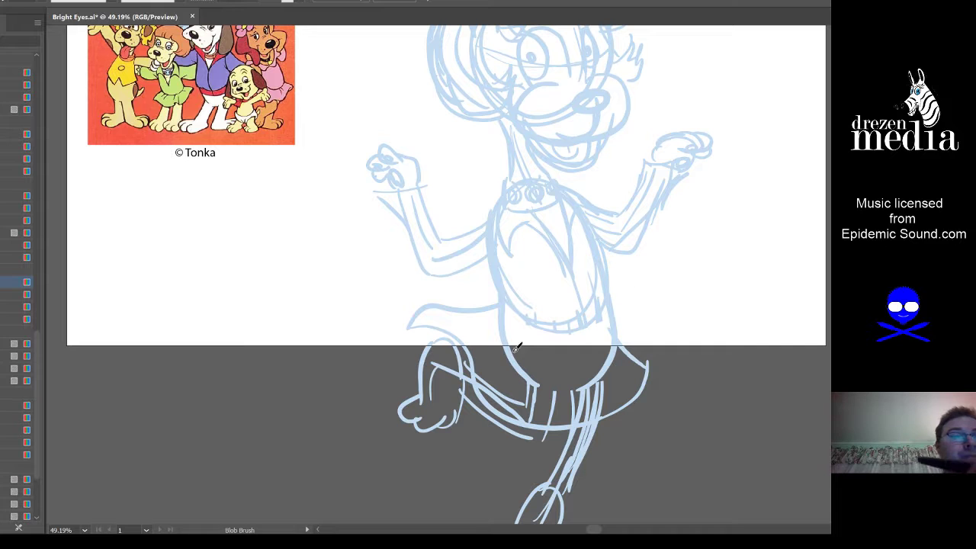
# Step: Add short pleat lines across the skirt below the waistband and along its flared side
pyautogui.moveTo(516, 349)
pyautogui.mouseDown()
pyautogui.moveTo(497, 359)
pyautogui.moveTo(503, 366)
pyautogui.mouseUp()
pyautogui.moveTo(555, 349); pyautogui.dragTo(566, 377)
pyautogui.moveTo(588, 343); pyautogui.dragTo(599, 372)
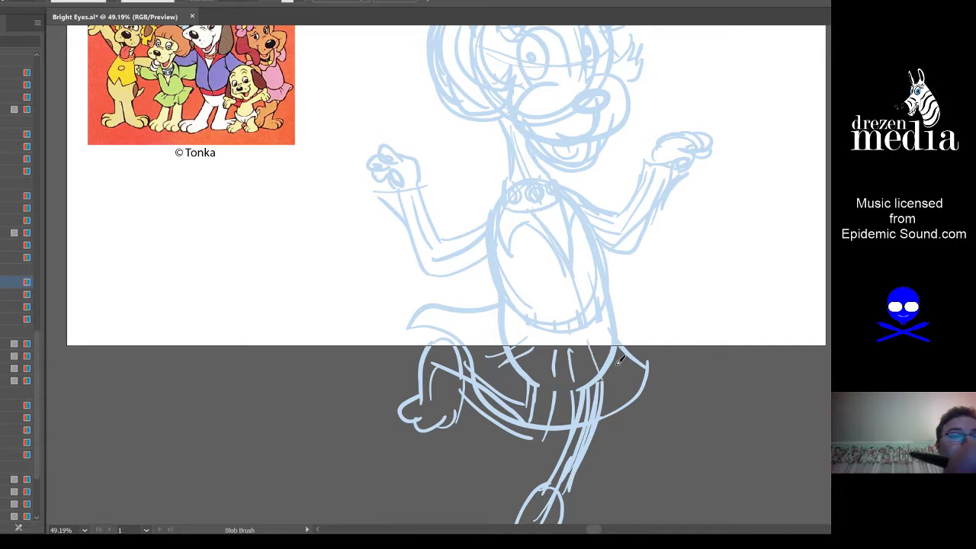
pyautogui.moveTo(673, 325); pyautogui.dragTo(640, 379)
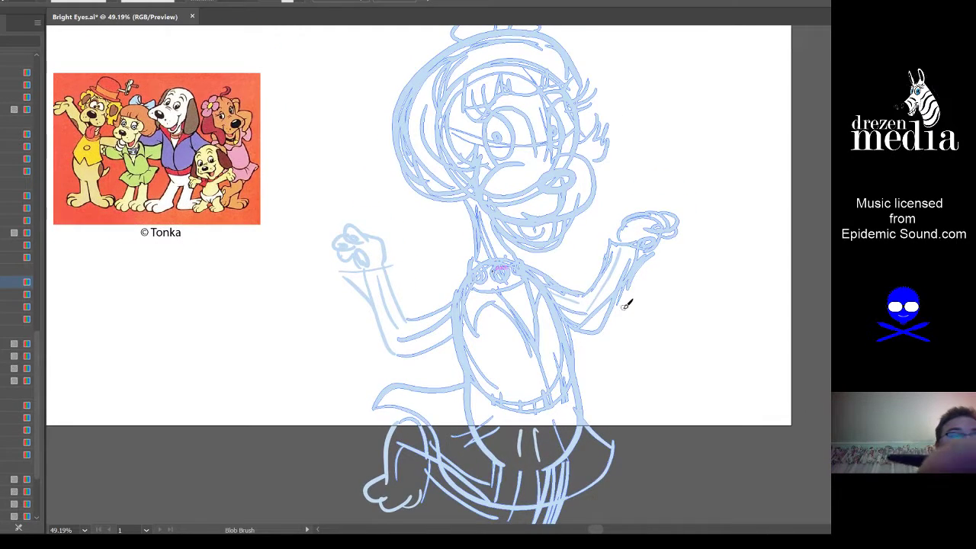
# Step: Select the whole dog sketch and scale it down proportionally until the foot reaches the artboard's lower edge
pyautogui.scroll(3, 624, 313)
pyautogui.scroll(-5, 663, 320)
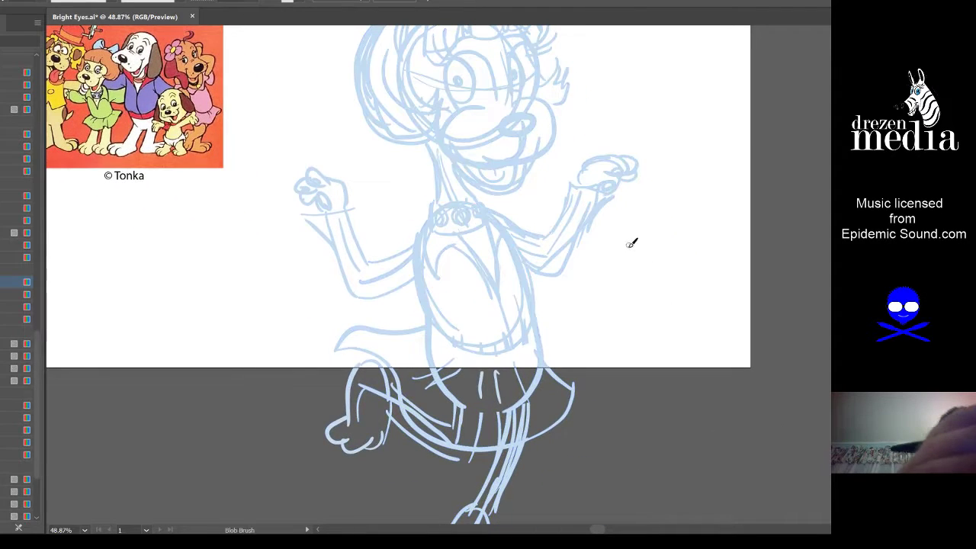
pyautogui.hotkey('ctrl', '-')
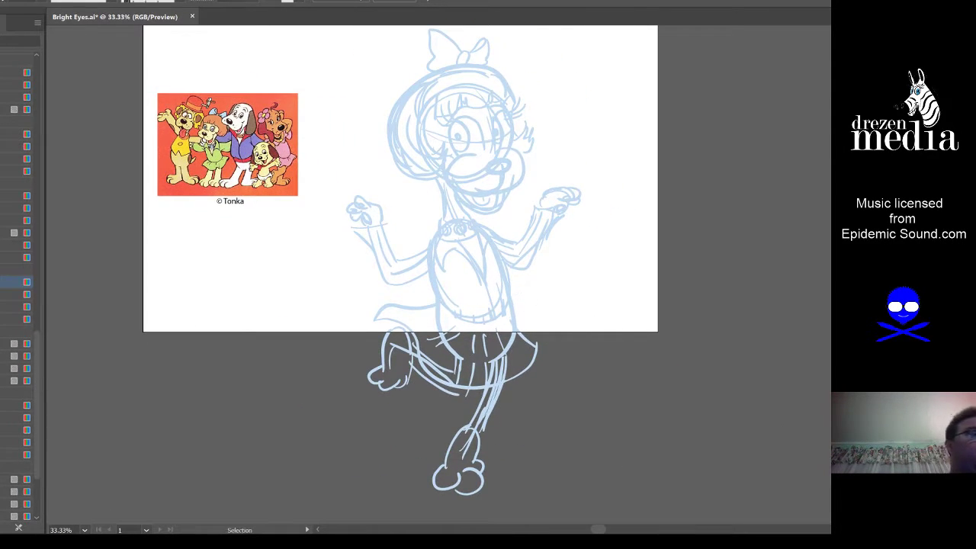
pyautogui.moveTo(334, 492)
pyautogui.mouseDown()
pyautogui.moveTo(559, 187)
pyautogui.moveTo(608, 40)
pyautogui.mouseUp()
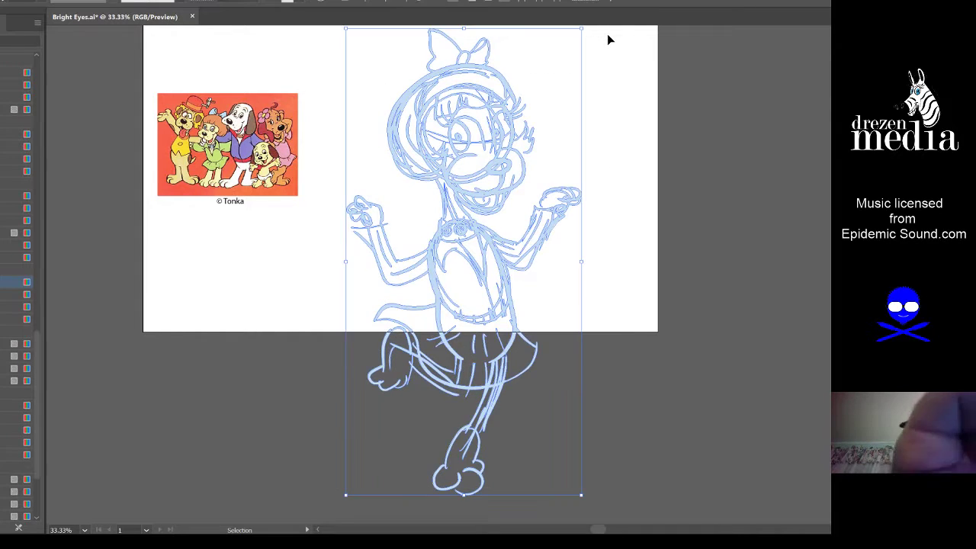
pyautogui.moveTo(581, 495)
pyautogui.mouseDown()
pyautogui.moveTo(530, 403)
pyautogui.moveTo(543, 414)
pyautogui.mouseUp()
pyautogui.moveTo(545, 430); pyautogui.dragTo(549, 439)
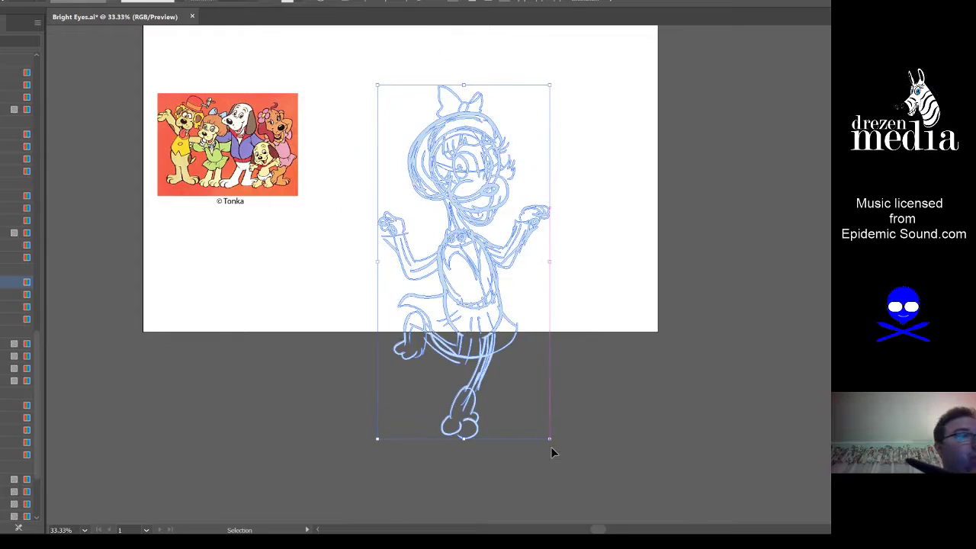
pyautogui.hotkey('ctrl', 'z')
pyautogui.moveTo(580, 494)
pyautogui.mouseDown()
pyautogui.moveTo(503, 427)
pyautogui.moveTo(500, 333)
pyautogui.mouseUp()
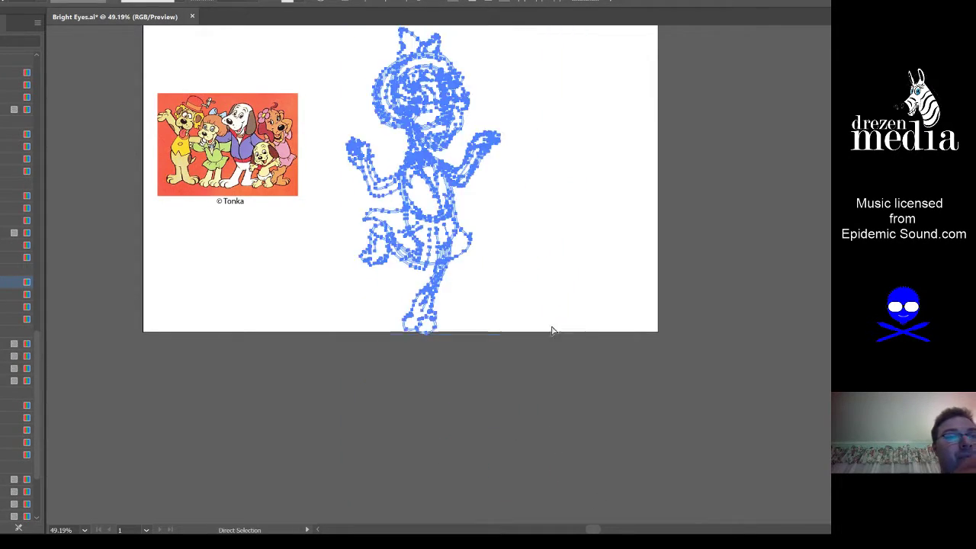
# Step: Move the whole dog sketch upward on the artboard, leaving white space below the foot
pyautogui.hotkey('ctrl', '0')
pyautogui.moveTo(608, 72); pyautogui.dragTo(592, 100)
pyautogui.moveTo(642, 83)
pyautogui.mouseDown()
pyautogui.moveTo(393, 425)
pyautogui.moveTo(347, 517)
pyautogui.mouseUp()
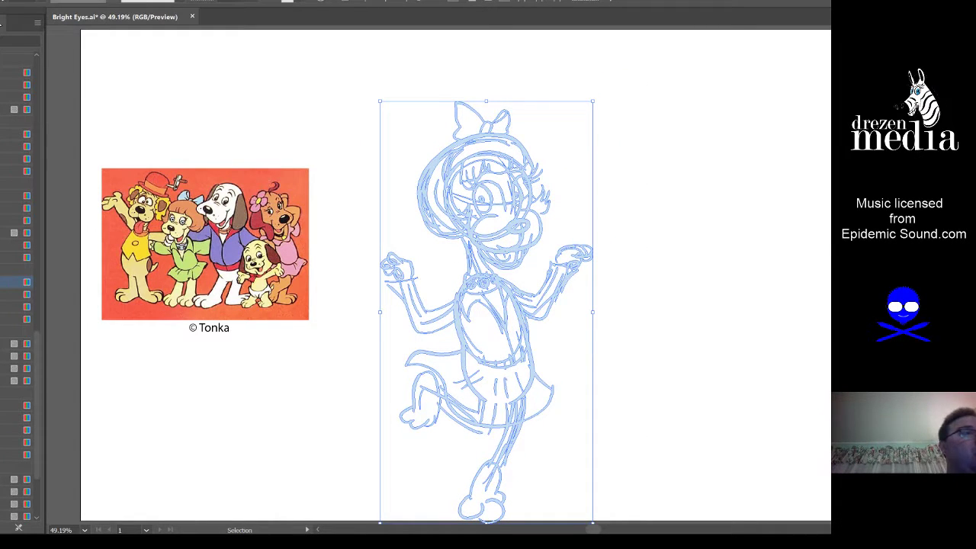
pyautogui.moveTo(547, 375); pyautogui.dragTo(550, 347)
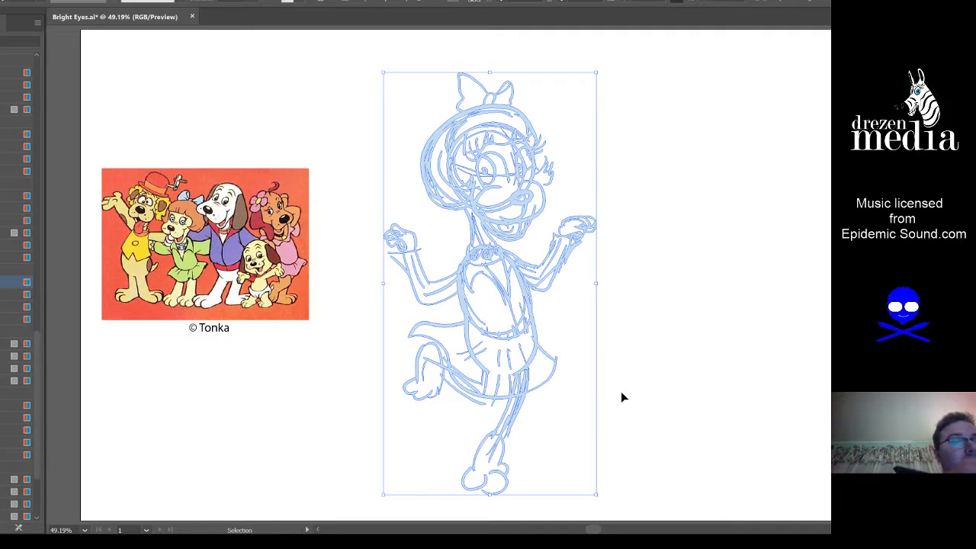
pyautogui.keyDown('shift'); pyautogui.click(528, 321); pyautogui.keyUp('shift')
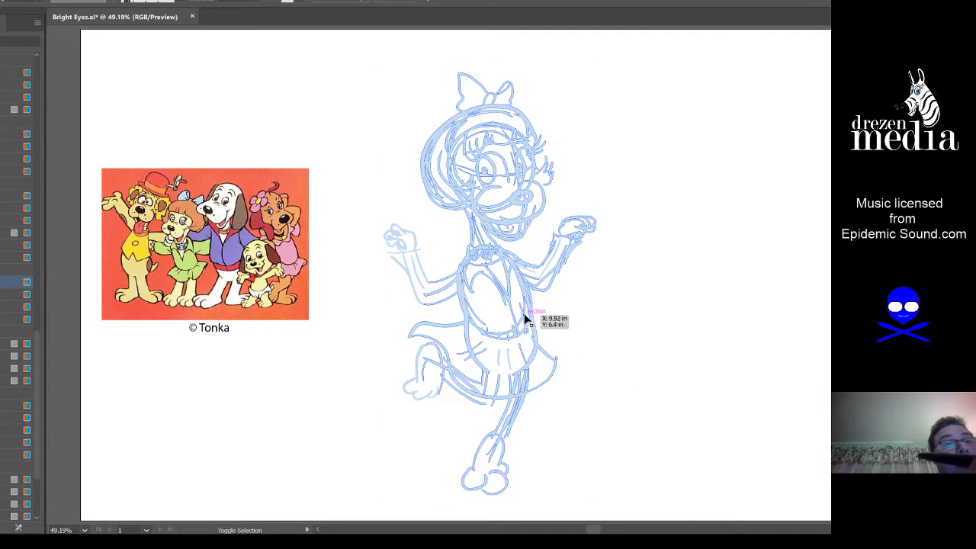
pyautogui.moveTo(526, 321); pyautogui.dragTo(541, 364)
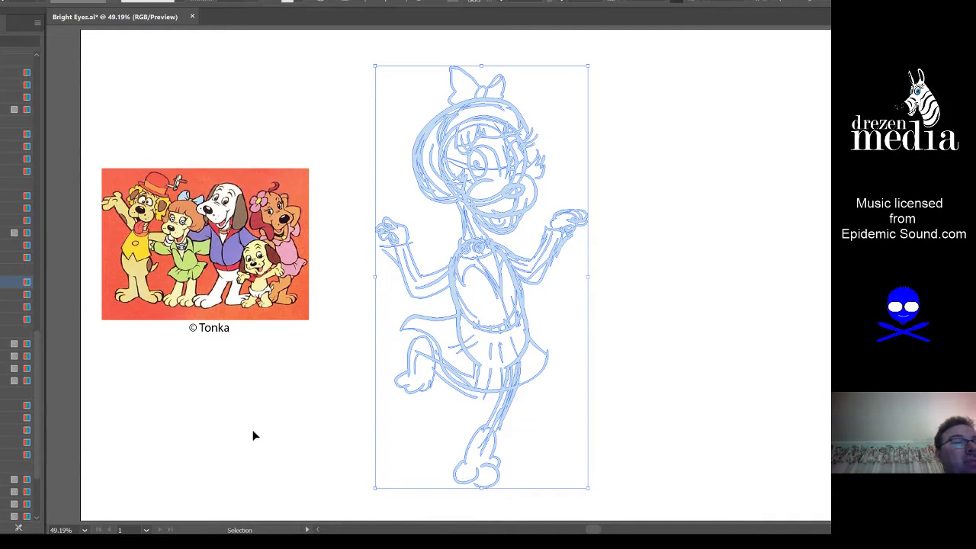
# Step: Move the Tonka reference picture together with its caption off the artboard, beyond its left edge
pyautogui.moveTo(185, 388)
pyautogui.mouseDown()
pyautogui.moveTo(151, 331)
pyautogui.moveTo(274, 312)
pyautogui.mouseUp()
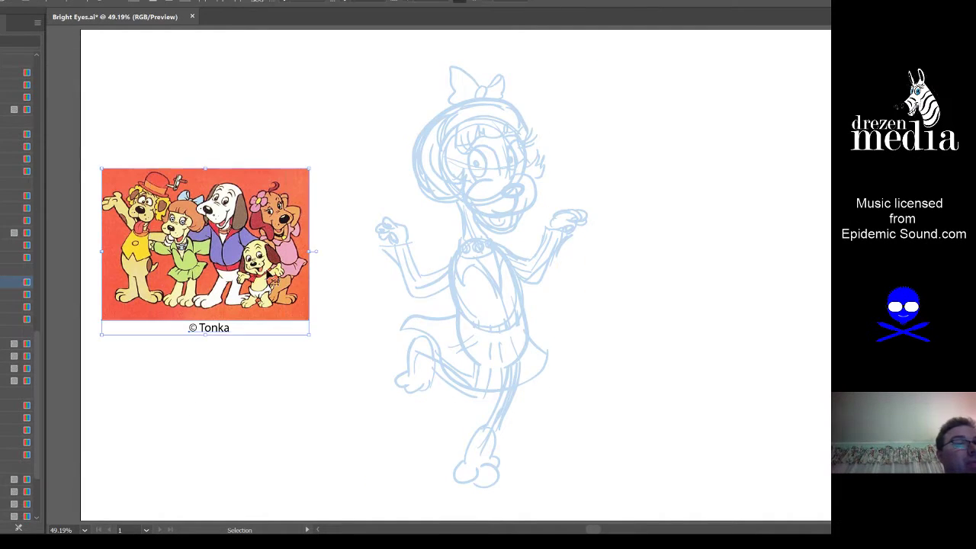
pyautogui.keyDown('shift'); pyautogui.click(228, 294); pyautogui.keyUp('shift')
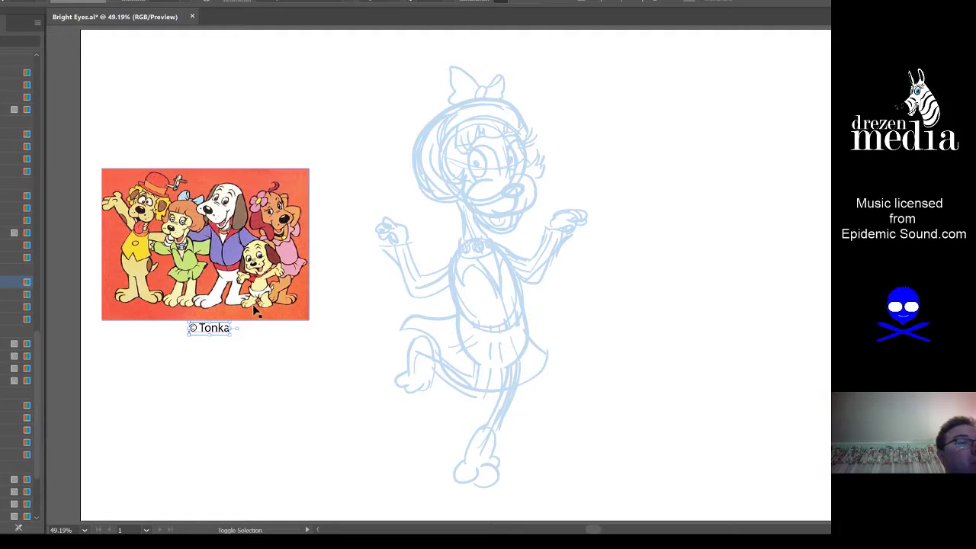
pyautogui.moveTo(287, 289); pyautogui.dragTo(32, 318)
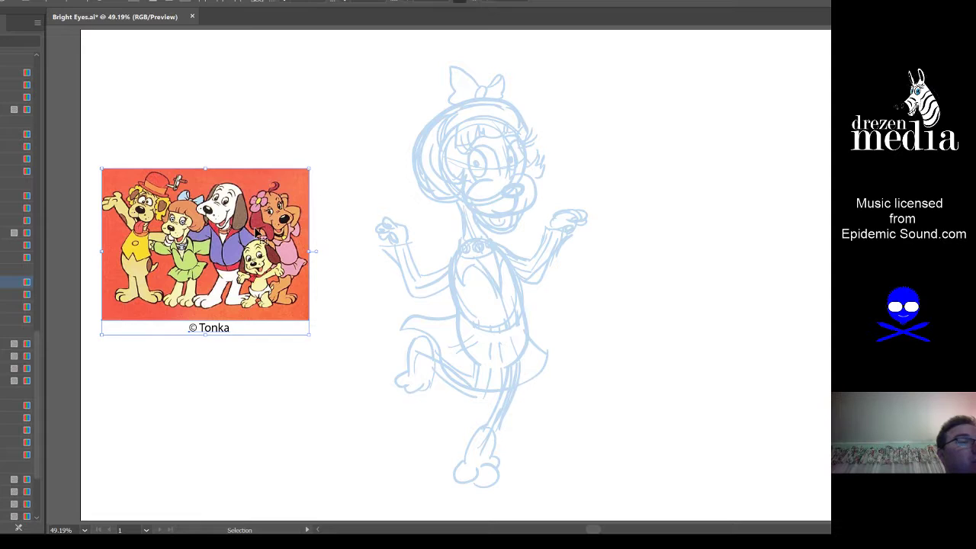
pyautogui.click(290, 333)
pyautogui.moveTo(290, 333); pyautogui.dragTo(236, 305)
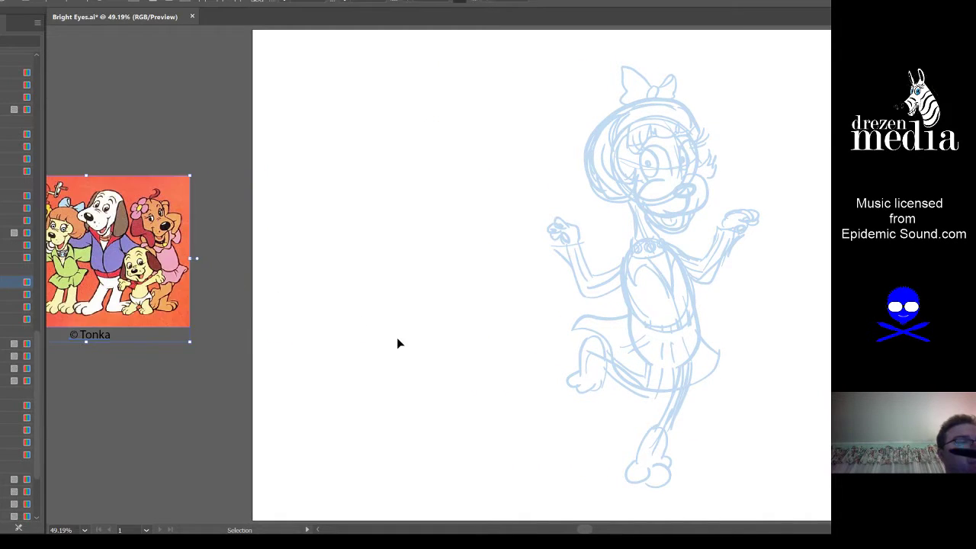
# Step: Scale the dog sketch down slightly and shift it left on the artboard
pyautogui.hotkey('ctrl', '0')
pyautogui.press('v')
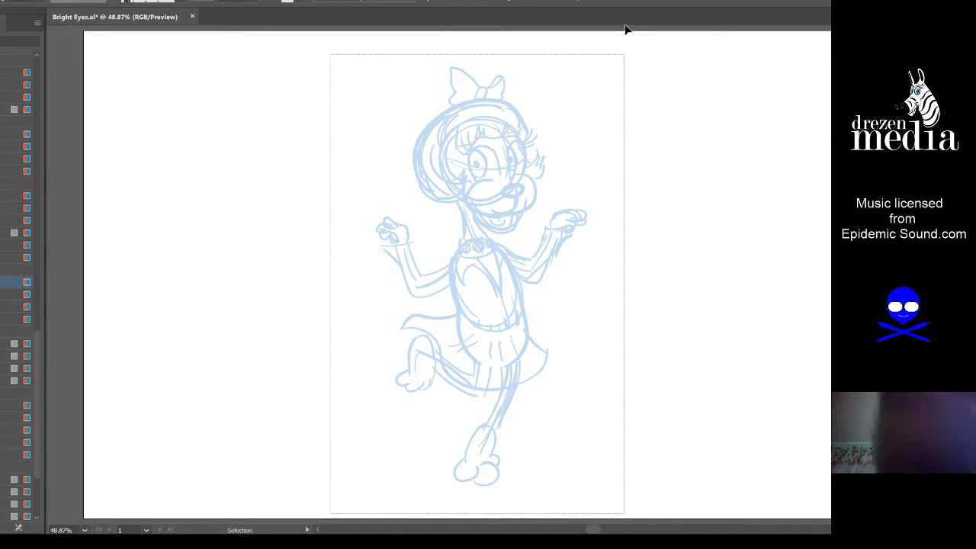
pyautogui.click(584, 92)
pyautogui.moveTo(588, 67); pyautogui.dragTo(578, 85)
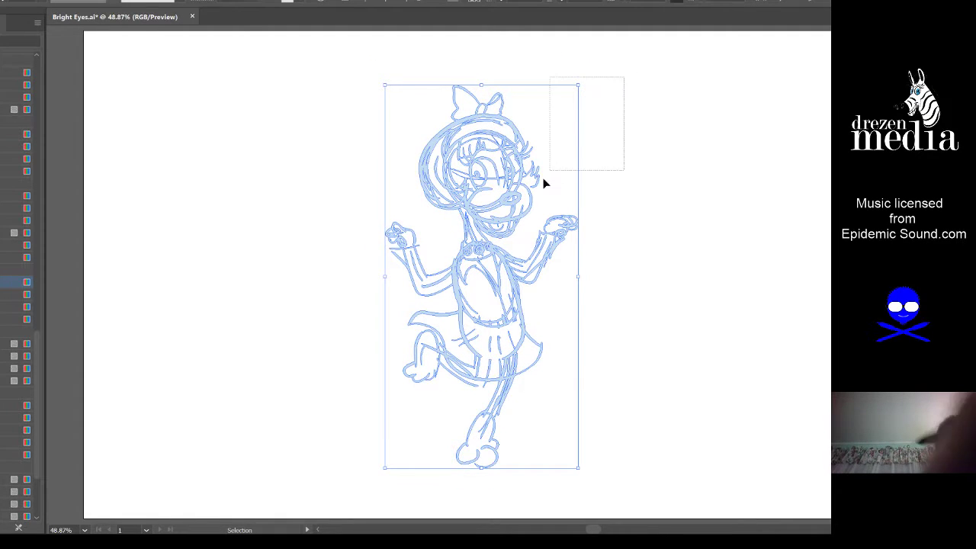
pyautogui.moveTo(529, 373); pyautogui.dragTo(471, 373)
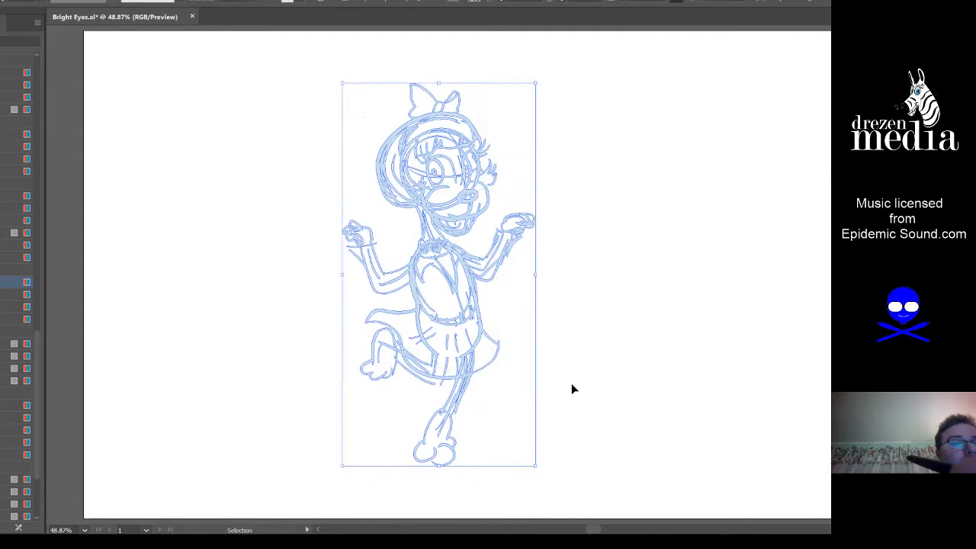
pyautogui.click(565, 398)
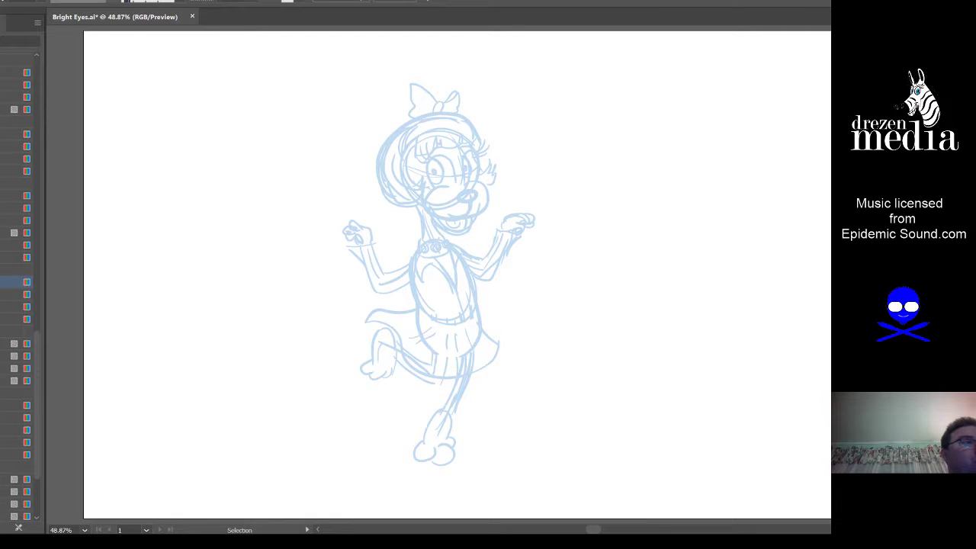
# Step: Save the Bright Eyes.ai document and clear the selection on the sketch
pyautogui.hotkey('ctrl', 's')
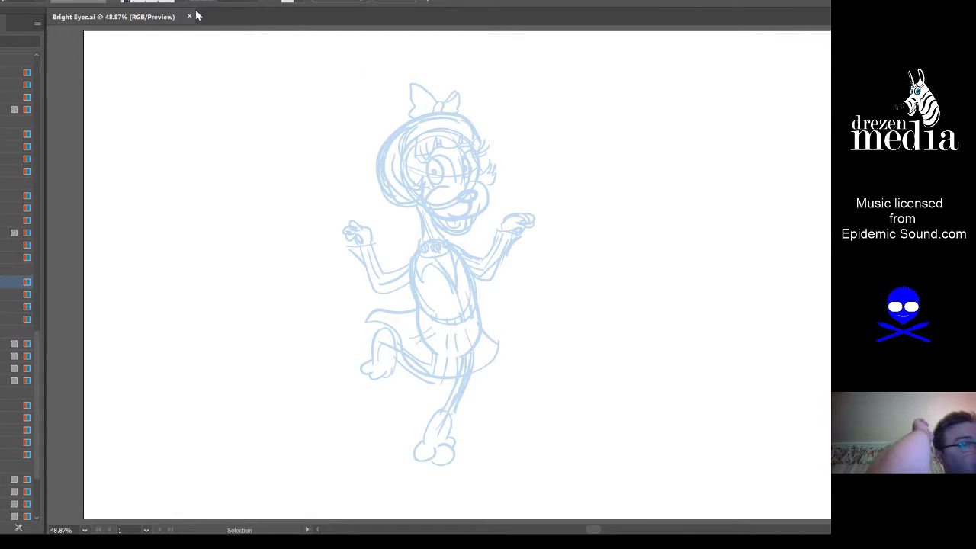
pyautogui.click(640, 6)
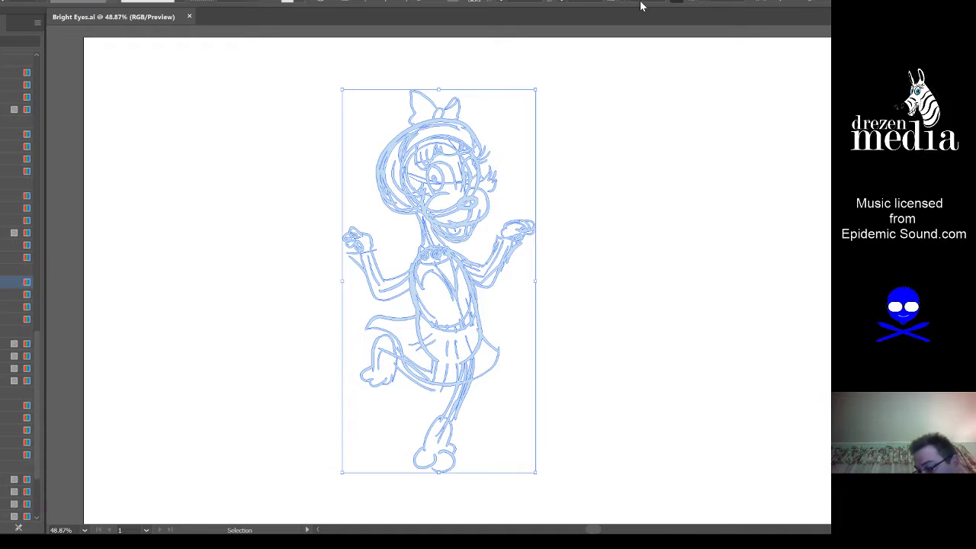
pyautogui.hotkey('ctrl', 'shift', 'a')
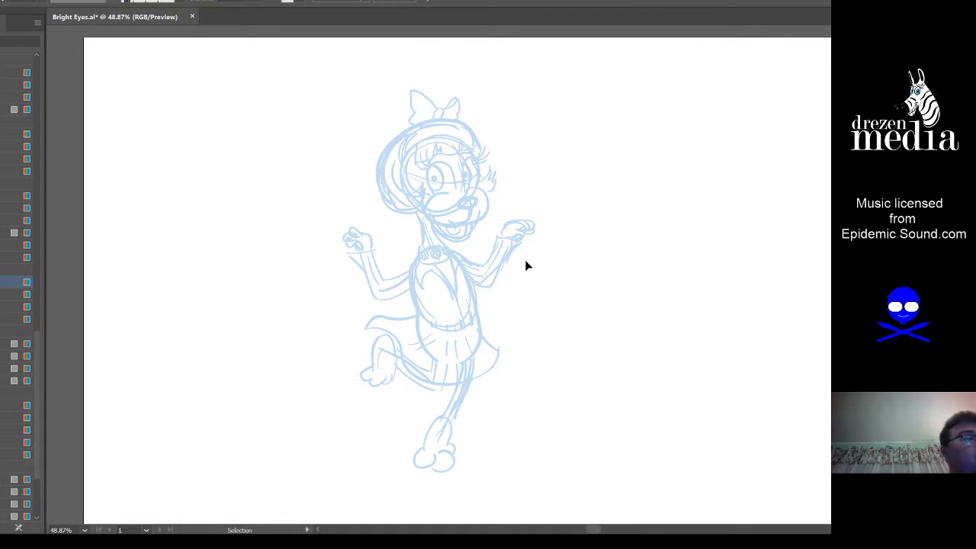
# Step: Switch to the layer for the line art and ink the nose outline in black with the Blob Brush
pyautogui.click(15, 220)
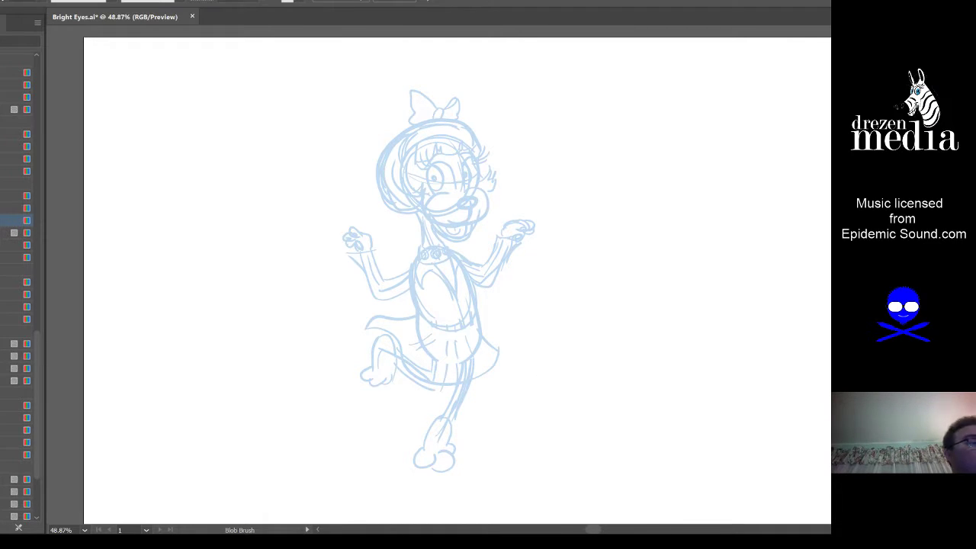
pyautogui.scroll(1, 523, 287)
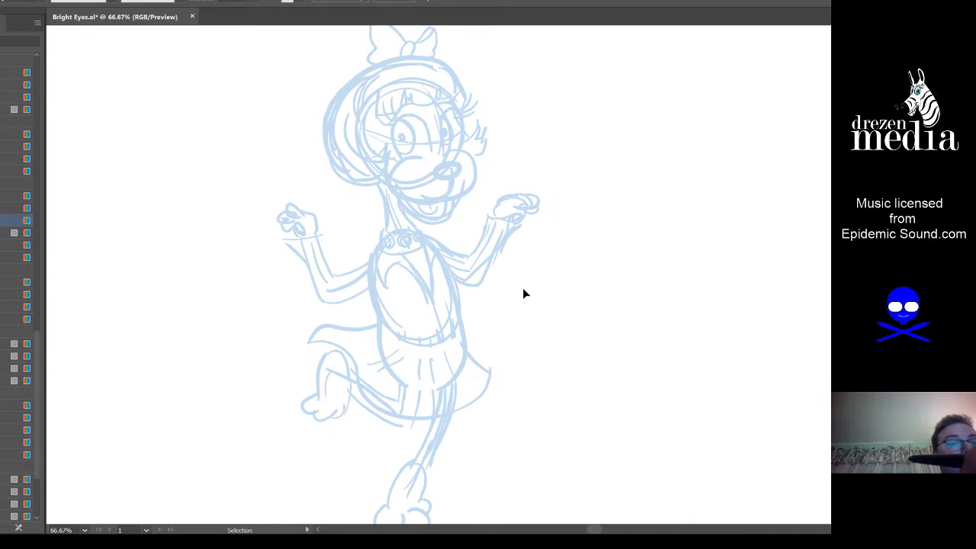
pyautogui.scroll(1, 523, 286)
pyautogui.scroll(2, 528, 284)
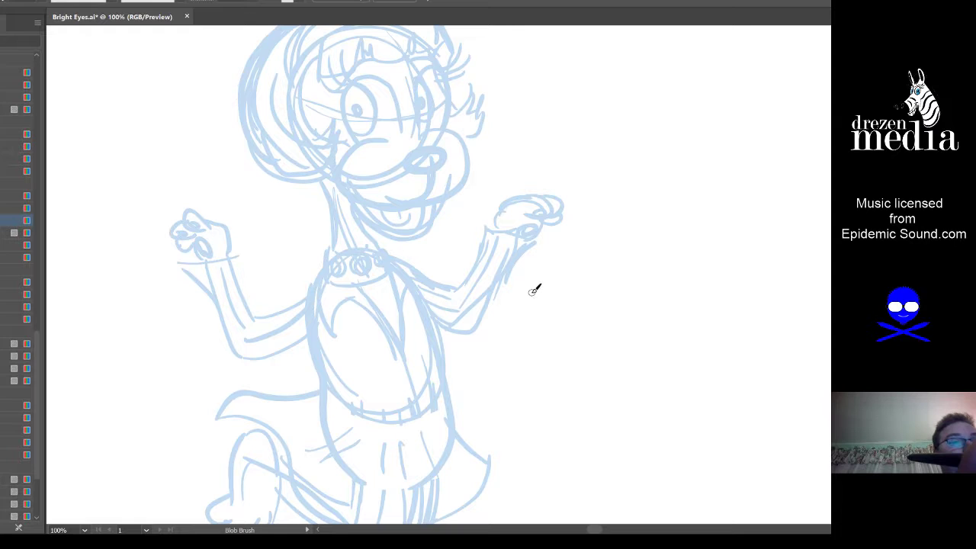
pyautogui.scroll(3, 535, 339)
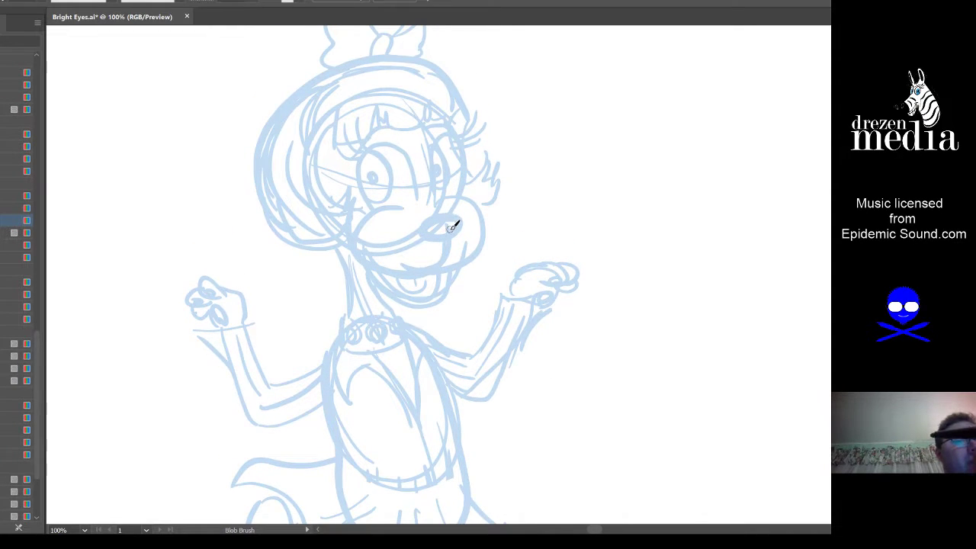
pyautogui.scroll(1, 452, 227)
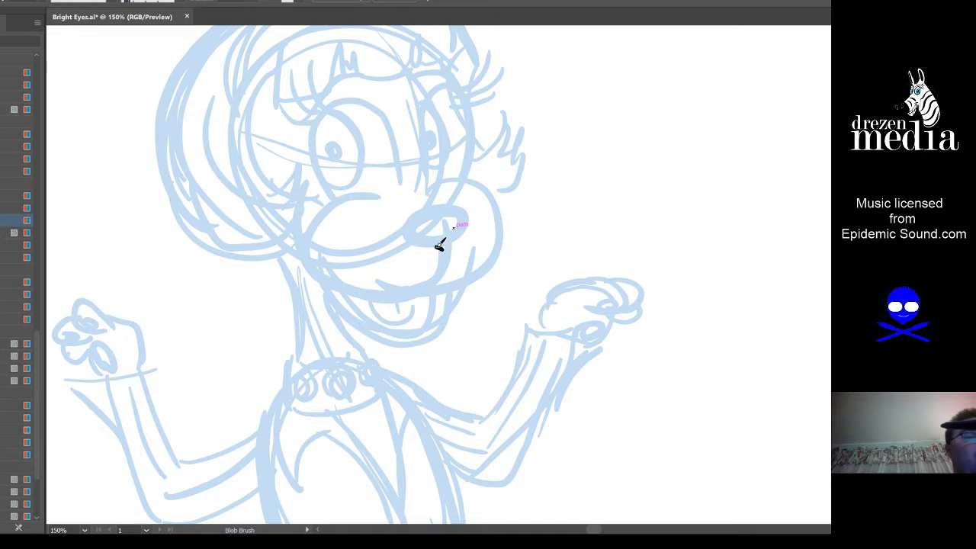
pyautogui.moveTo(443, 248)
pyautogui.mouseDown()
pyautogui.moveTo(421, 240)
pyautogui.moveTo(416, 224)
pyautogui.moveTo(448, 207)
pyautogui.moveTo(466, 211)
pyautogui.moveTo(461, 238)
pyautogui.moveTo(431, 251)
pyautogui.mouseUp()
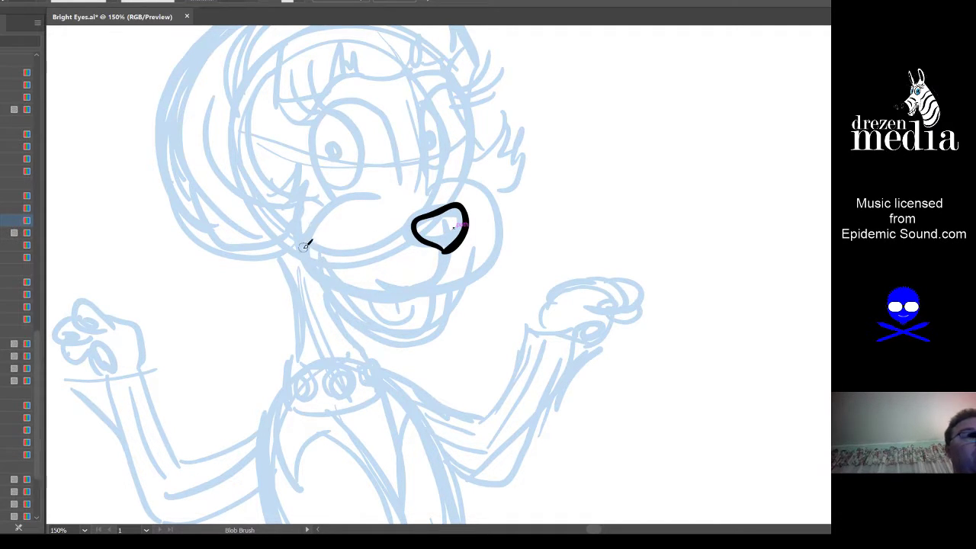
# Step: Ink the smile with its cheek crease, the far muzzle curve, and the open mouth with tongue in black
pyautogui.moveTo(301, 245)
pyautogui.mouseDown()
pyautogui.moveTo(322, 272)
pyautogui.moveTo(359, 290)
pyautogui.moveTo(416, 291)
pyautogui.moveTo(442, 277)
pyautogui.moveTo(447, 231)
pyautogui.mouseUp()
pyautogui.moveTo(441, 281)
pyautogui.mouseDown()
pyautogui.moveTo(477, 279)
pyautogui.moveTo(504, 251)
pyautogui.moveTo(504, 208)
pyautogui.moveTo(475, 185)
pyautogui.mouseUp()
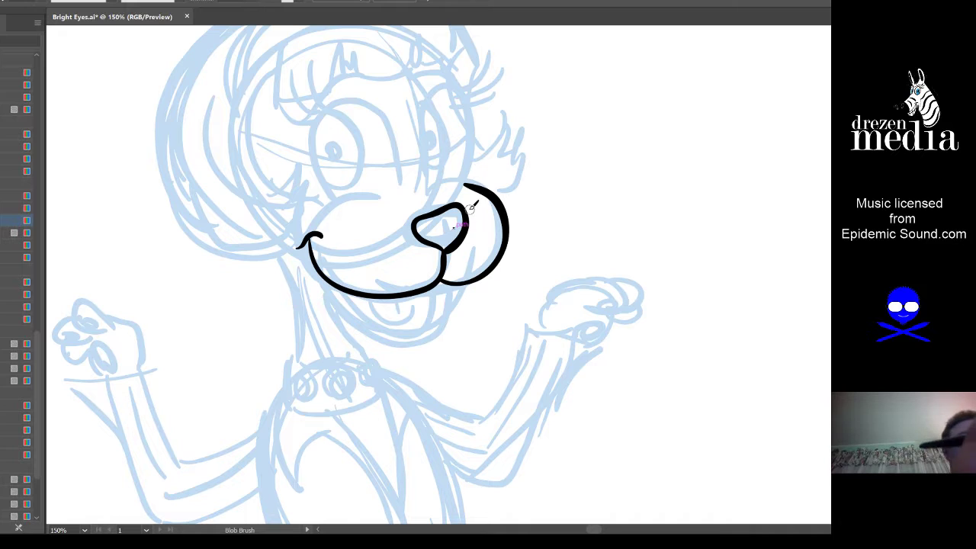
pyautogui.moveTo(341, 286)
pyautogui.mouseDown()
pyautogui.moveTo(386, 338)
pyautogui.moveTo(420, 340)
pyautogui.moveTo(447, 276)
pyautogui.moveTo(420, 297)
pyautogui.moveTo(381, 306)
pyautogui.moveTo(377, 295)
pyautogui.moveTo(386, 319)
pyautogui.moveTo(412, 321)
pyautogui.moveTo(411, 293)
pyautogui.moveTo(398, 313)
pyautogui.mouseUp()
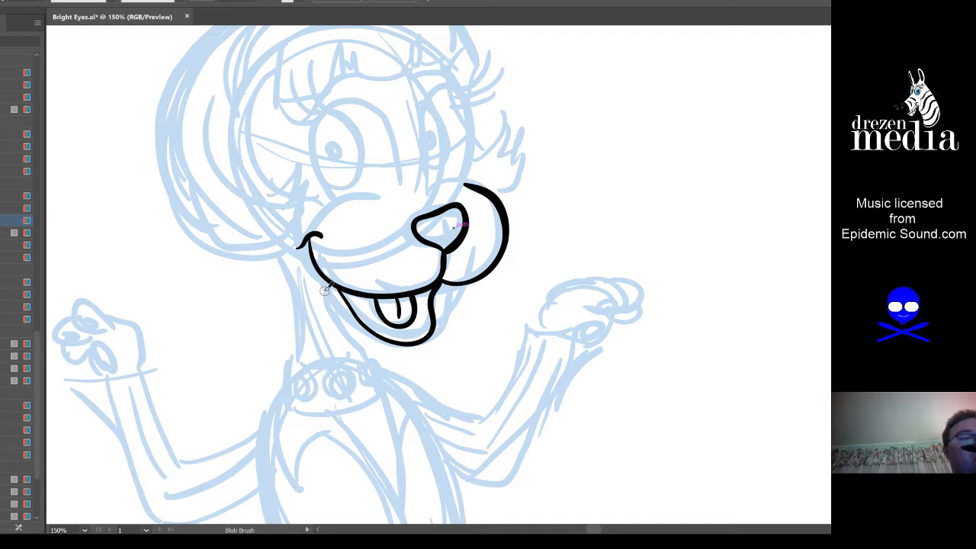
# Step: Ink the lower jaw as an outer curve around the open mouth, undoing the surplus strokes
pyautogui.moveTo(329, 292)
pyautogui.mouseDown()
pyautogui.moveTo(370, 335)
pyautogui.moveTo(424, 344)
pyautogui.moveTo(430, 322)
pyautogui.mouseUp()
pyautogui.moveTo(335, 311)
pyautogui.mouseDown()
pyautogui.moveTo(362, 333)
pyautogui.moveTo(430, 348)
pyautogui.moveTo(443, 314)
pyautogui.mouseUp()
pyautogui.moveTo(450, 279)
pyautogui.mouseDown()
pyautogui.moveTo(436, 343)
pyautogui.moveTo(412, 352)
pyautogui.moveTo(362, 335)
pyautogui.moveTo(317, 277)
pyautogui.moveTo(359, 334)
pyautogui.moveTo(419, 346)
pyautogui.moveTo(437, 338)
pyautogui.moveTo(441, 299)
pyautogui.moveTo(459, 275)
pyautogui.moveTo(466, 283)
pyautogui.moveTo(446, 283)
pyautogui.moveTo(440, 343)
pyautogui.moveTo(414, 353)
pyautogui.moveTo(362, 338)
pyautogui.moveTo(327, 295)
pyautogui.moveTo(388, 350)
pyautogui.moveTo(421, 353)
pyautogui.moveTo(445, 329)
pyautogui.moveTo(439, 288)
pyautogui.mouseUp()
pyautogui.hotkey('ctrl', 'z')
pyautogui.hotkey('ctrl', 'z')
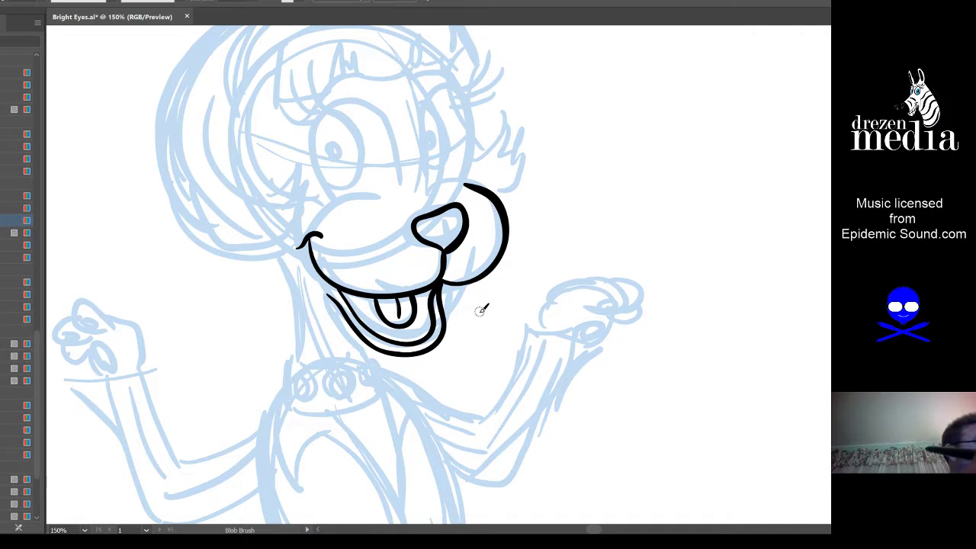
# Step: Ink the neck in black with its back edge, the curved base above the collar, and the front edge below the jaw
pyautogui.hscroll(-2, 470, 358)
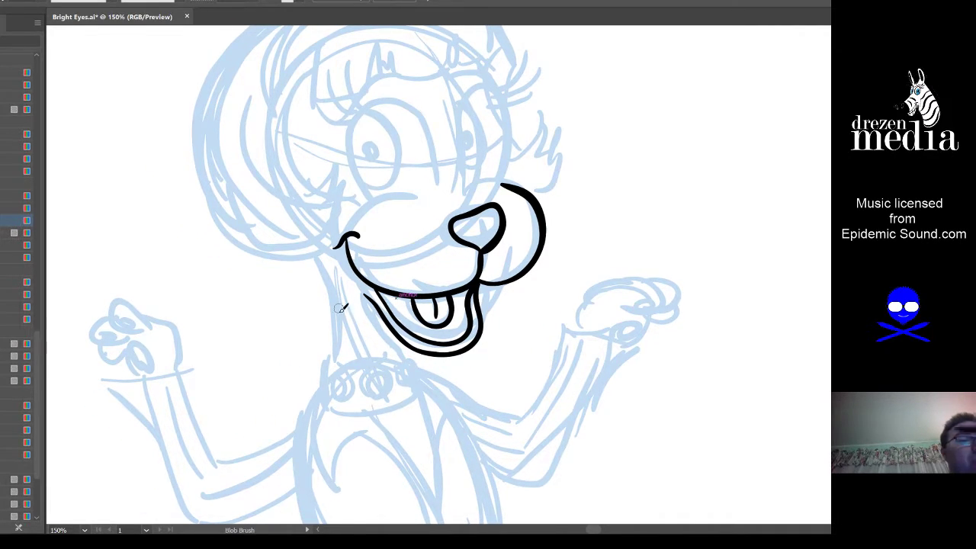
pyautogui.moveTo(336, 355)
pyautogui.mouseDown()
pyautogui.moveTo(342, 312)
pyautogui.moveTo(329, 268)
pyautogui.moveTo(312, 256)
pyautogui.mouseUp()
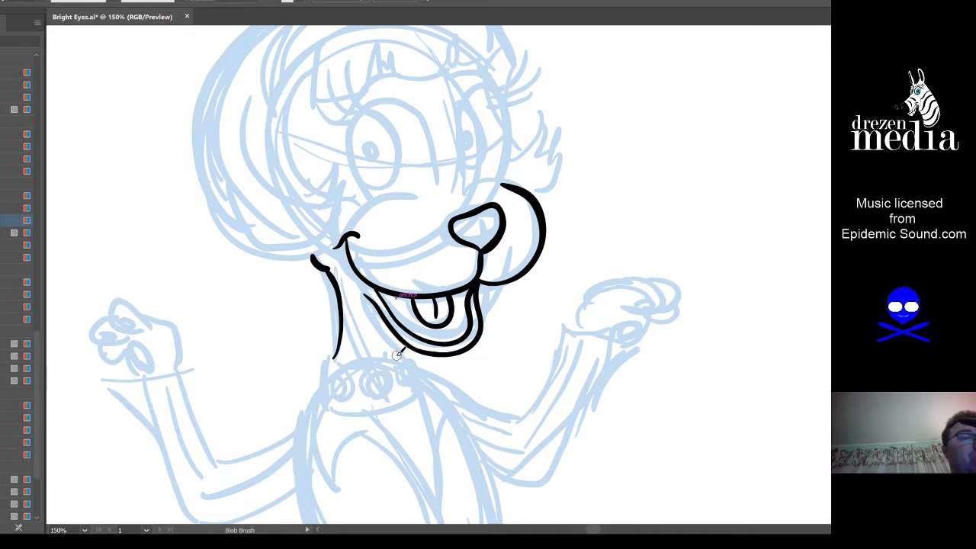
pyautogui.moveTo(337, 355)
pyautogui.mouseDown()
pyautogui.moveTo(380, 363)
pyautogui.moveTo(401, 351)
pyautogui.mouseUp()
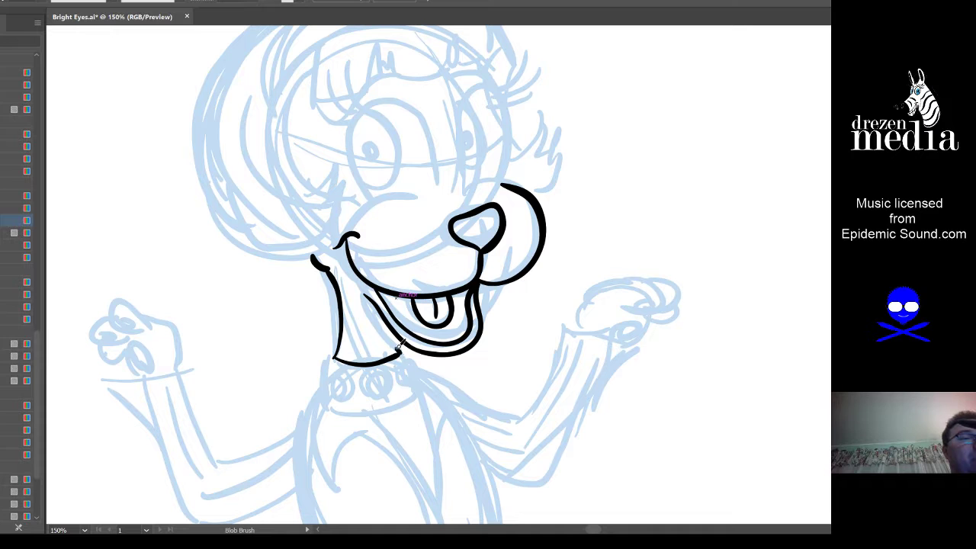
pyautogui.press('space')
pyautogui.moveTo(488, 370); pyautogui.dragTo(467, 301)
pyautogui.moveTo(484, 334); pyautogui.dragTo(439, 223)
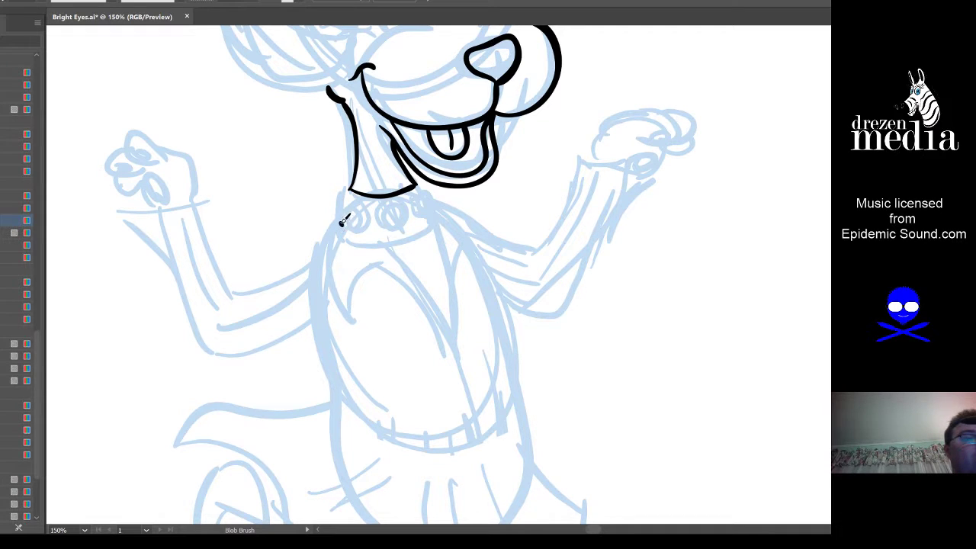
# Step: Ink the neck collar in black as a rounded band with three faceted studs along it
pyautogui.moveTo(348, 190)
pyautogui.mouseDown()
pyautogui.moveTo(340, 223)
pyautogui.moveTo(350, 219)
pyautogui.mouseUp()
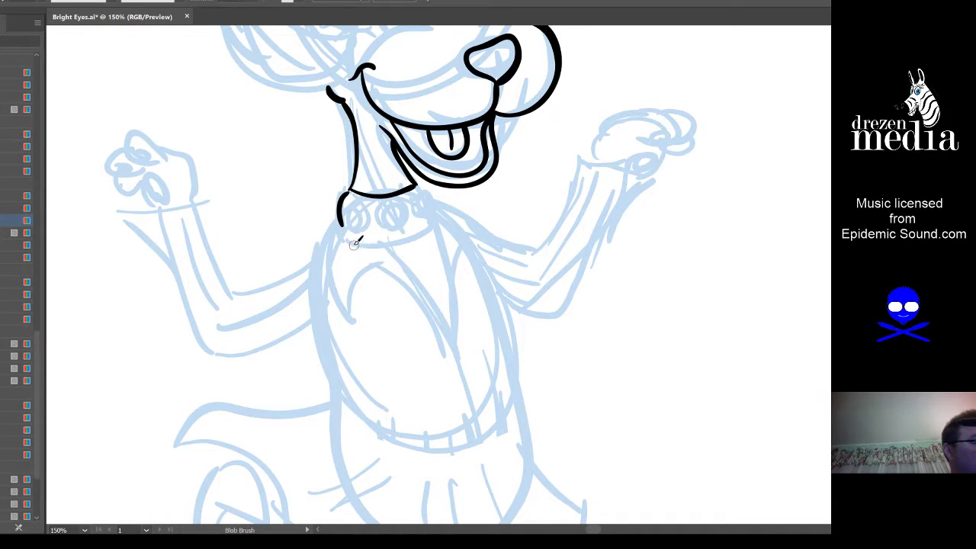
pyautogui.moveTo(339, 215)
pyautogui.mouseDown()
pyautogui.moveTo(353, 226)
pyautogui.moveTo(416, 232)
pyautogui.moveTo(424, 187)
pyautogui.moveTo(429, 206)
pyautogui.mouseUp()
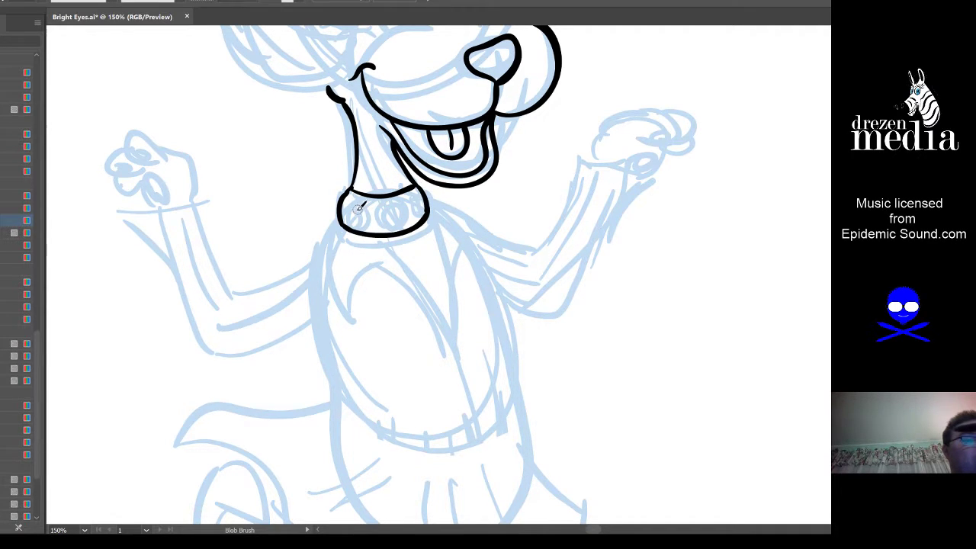
pyautogui.moveTo(361, 217)
pyautogui.mouseDown()
pyautogui.moveTo(350, 225)
pyautogui.moveTo(352, 204)
pyautogui.mouseUp()
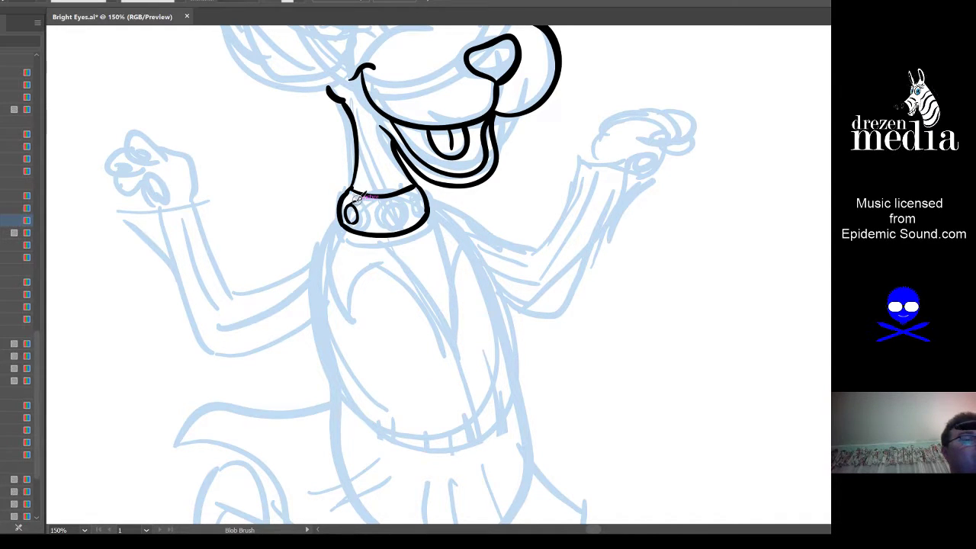
pyautogui.moveTo(363, 206)
pyautogui.mouseDown()
pyautogui.moveTo(405, 215)
pyautogui.moveTo(391, 225)
pyautogui.moveTo(383, 205)
pyautogui.moveTo(404, 207)
pyautogui.moveTo(396, 220)
pyautogui.moveTo(381, 206)
pyautogui.moveTo(395, 202)
pyautogui.moveTo(409, 216)
pyautogui.moveTo(423, 193)
pyautogui.mouseUp()
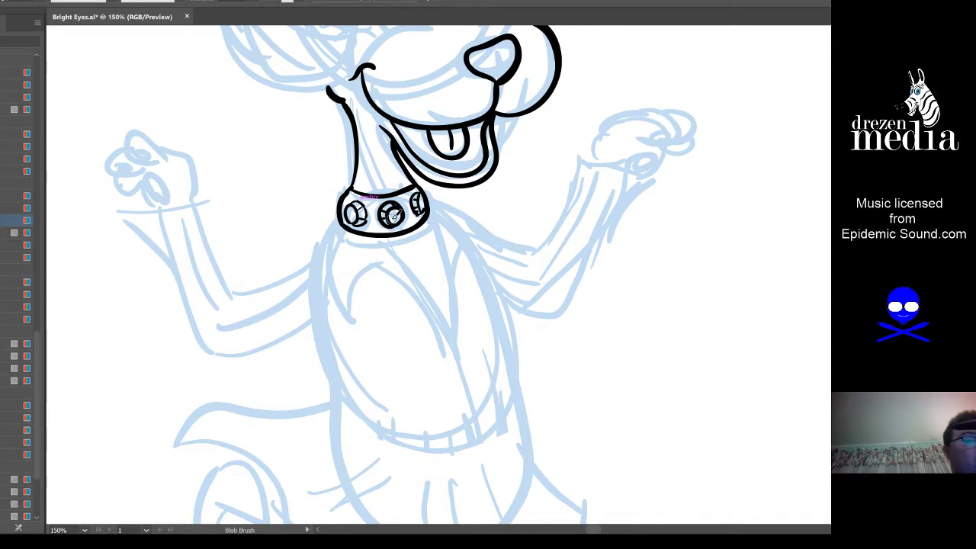
# Step: Ink the dress's V-shaped neckline and the two pointed lapels spreading out below the studded collar
pyautogui.scroll(-5, 442, 264)
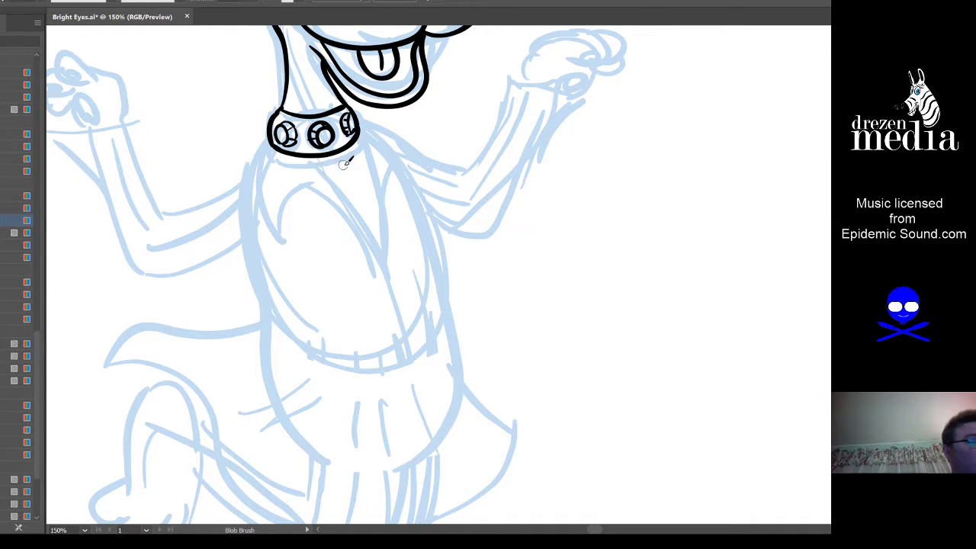
pyautogui.scroll(-1, 352, 168)
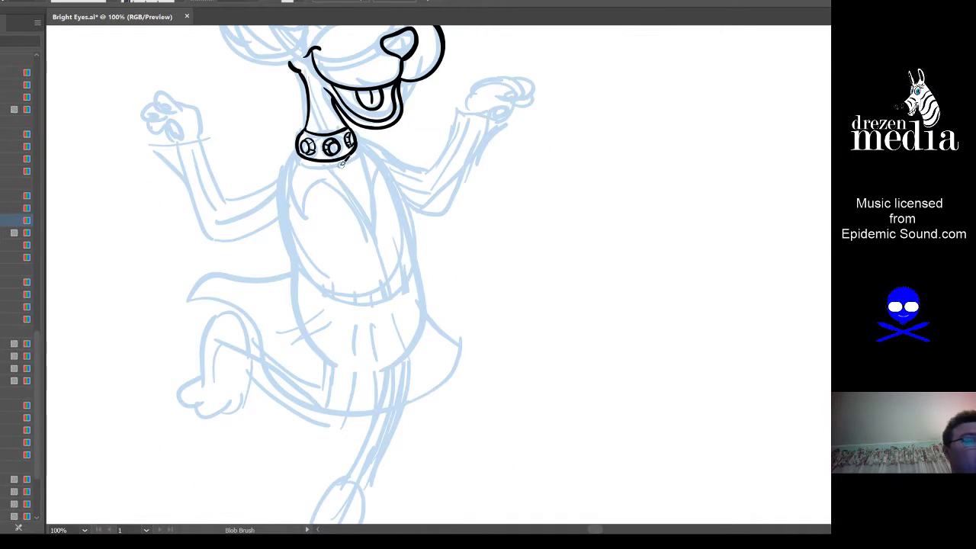
pyautogui.moveTo(325, 162)
pyautogui.mouseDown()
pyautogui.moveTo(369, 222)
pyautogui.moveTo(358, 160)
pyautogui.mouseUp()
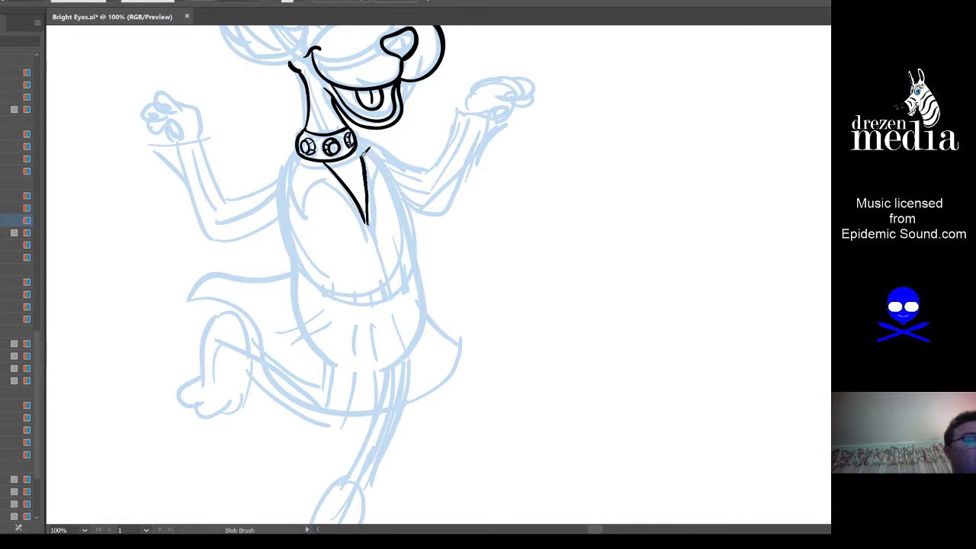
pyautogui.moveTo(298, 147)
pyautogui.mouseDown()
pyautogui.moveTo(305, 193)
pyautogui.moveTo(318, 177)
pyautogui.moveTo(334, 183)
pyautogui.moveTo(367, 223)
pyautogui.moveTo(375, 173)
pyautogui.moveTo(394, 158)
pyautogui.moveTo(360, 136)
pyautogui.mouseUp()
pyautogui.moveTo(418, 233); pyautogui.dragTo(397, 197)
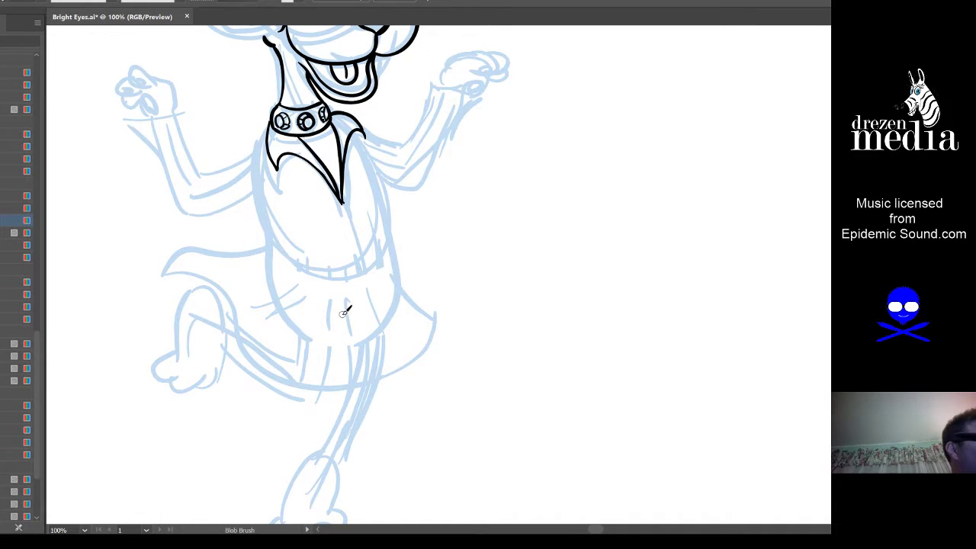
# Step: Ink the skirt's wavy hem with a flared tip on the muzzle side, its edge up to the waist, and a waist fold
pyautogui.moveTo(359, 324); pyautogui.dragTo(386, 321)
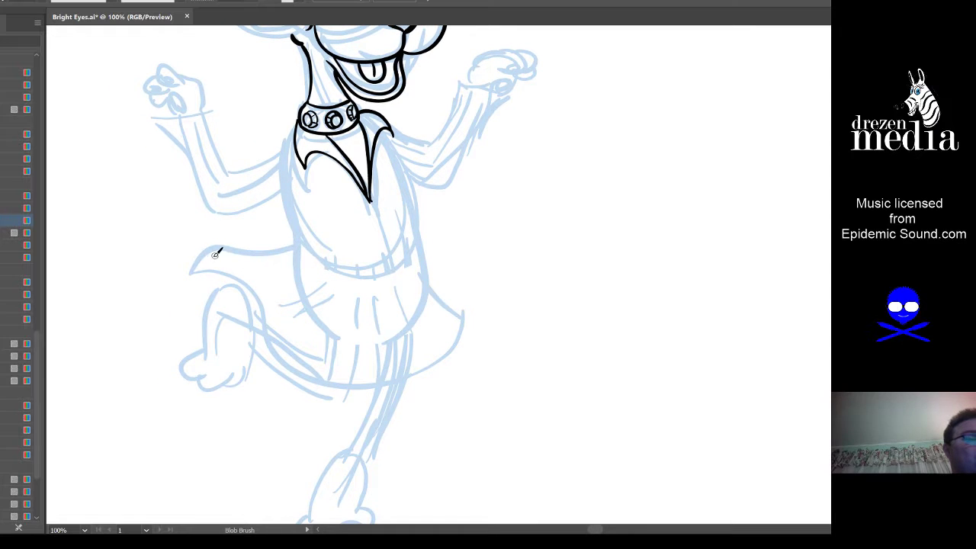
pyautogui.moveTo(192, 261)
pyautogui.mouseDown()
pyautogui.moveTo(258, 284)
pyautogui.moveTo(284, 364)
pyautogui.moveTo(389, 356)
pyautogui.moveTo(488, 300)
pyautogui.mouseUp()
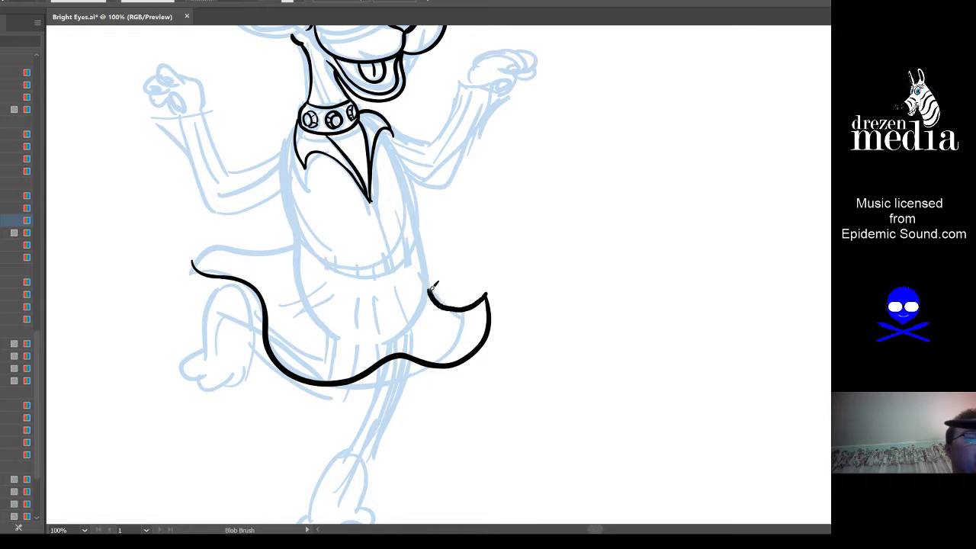
pyautogui.moveTo(483, 293)
pyautogui.mouseDown()
pyautogui.moveTo(465, 311)
pyautogui.moveTo(445, 308)
pyautogui.moveTo(428, 287)
pyautogui.moveTo(425, 238)
pyautogui.moveTo(386, 295)
pyautogui.mouseUp()
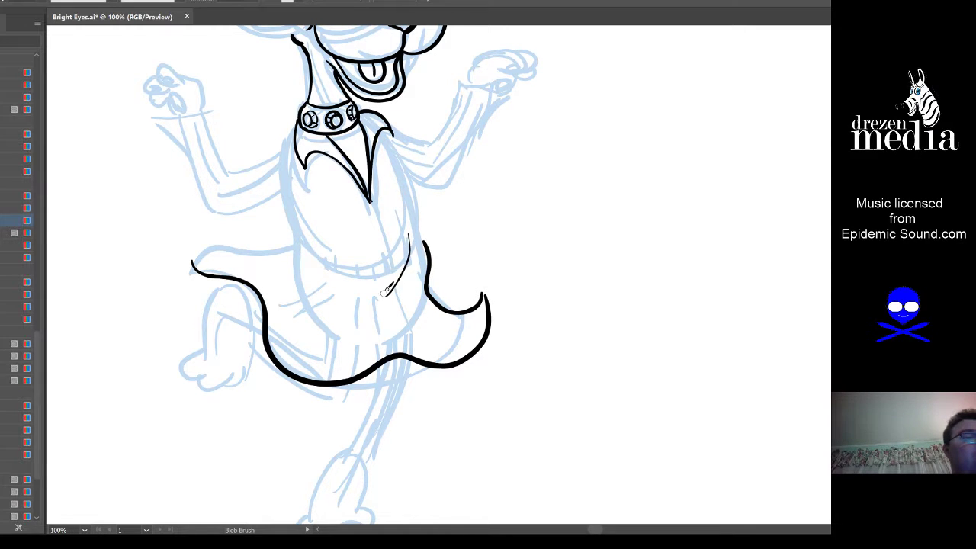
# Step: Ink short gather lines across the waist and both side edges of the torso down to the skirt
pyautogui.moveTo(371, 250); pyautogui.dragTo(355, 280)
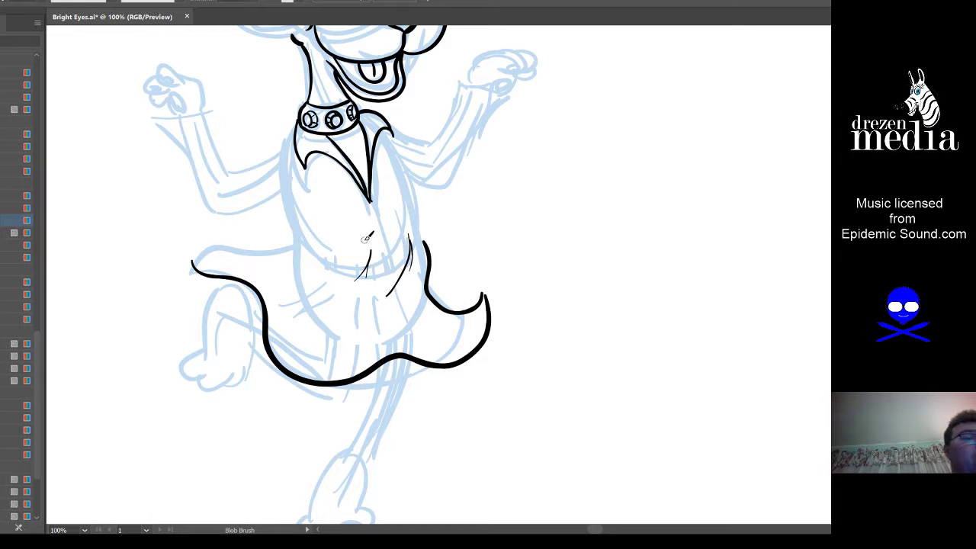
pyautogui.moveTo(310, 246); pyautogui.dragTo(314, 261)
pyautogui.moveTo(323, 246)
pyautogui.mouseDown()
pyautogui.moveTo(328, 270)
pyautogui.moveTo(284, 191)
pyautogui.moveTo(278, 153)
pyautogui.mouseUp()
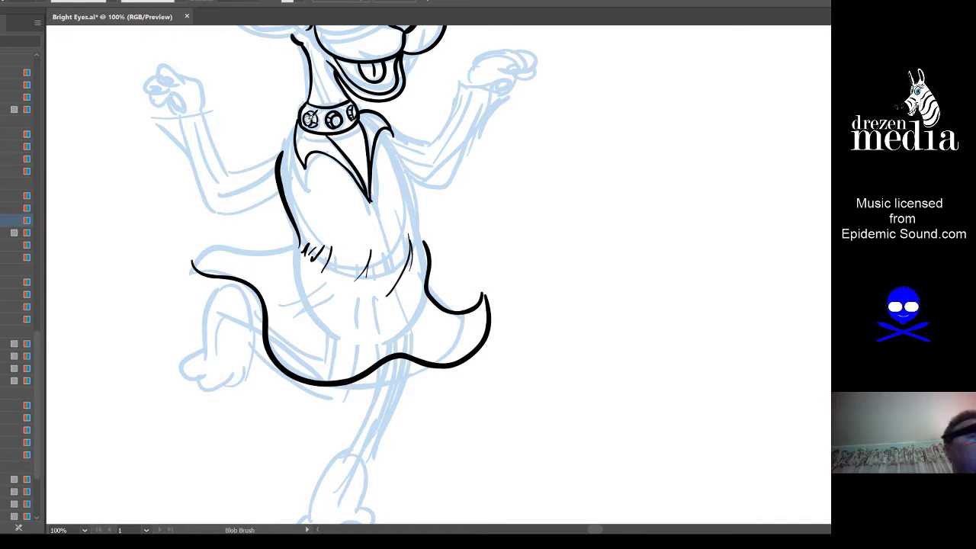
pyautogui.moveTo(385, 128); pyautogui.dragTo(425, 248)
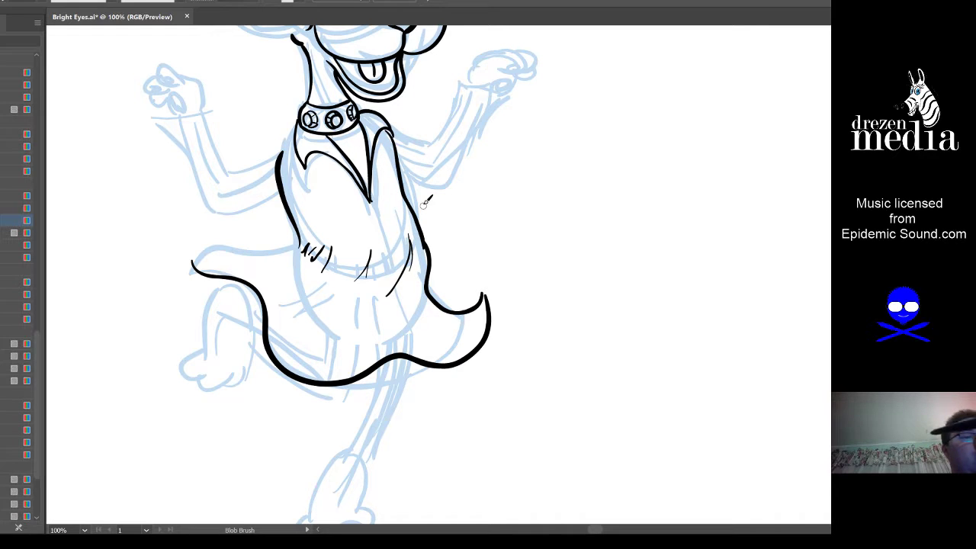
# Step: Ink both bent sleeves from shoulder to flared cuff, with small creases at the elbows
pyautogui.moveTo(159, 128)
pyautogui.mouseDown()
pyautogui.moveTo(205, 107)
pyautogui.moveTo(178, 147)
pyautogui.moveTo(216, 222)
pyautogui.moveTo(250, 218)
pyautogui.moveTo(279, 191)
pyautogui.mouseUp()
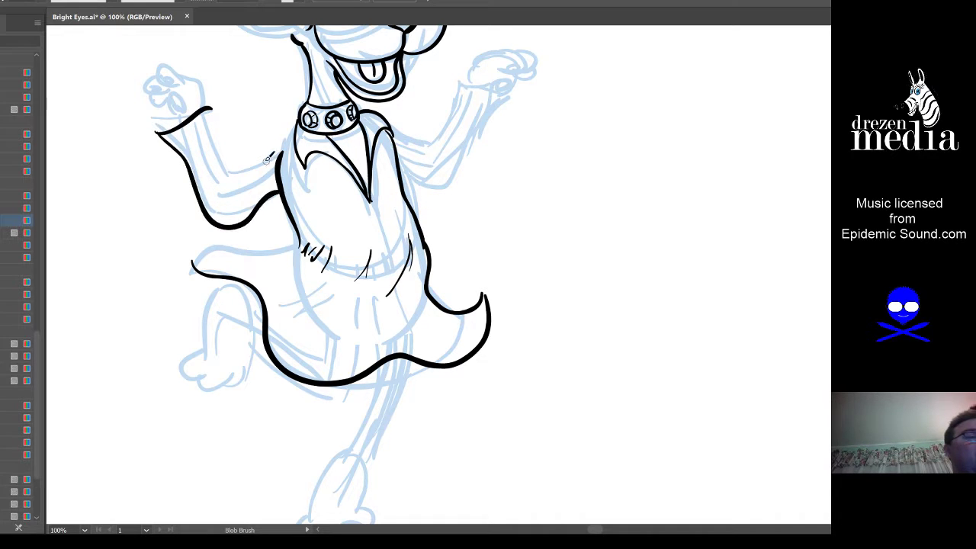
pyautogui.moveTo(209, 109); pyautogui.dragTo(246, 189)
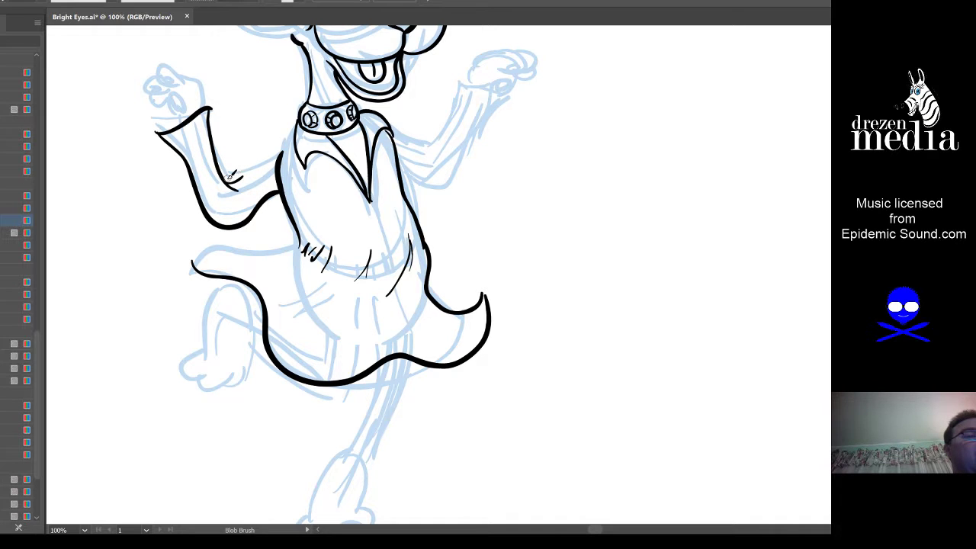
pyautogui.moveTo(237, 180)
pyautogui.mouseDown()
pyautogui.moveTo(263, 144)
pyautogui.moveTo(296, 127)
pyautogui.mouseUp()
pyautogui.moveTo(394, 122)
pyautogui.mouseDown()
pyautogui.moveTo(423, 167)
pyautogui.moveTo(416, 145)
pyautogui.moveTo(440, 162)
pyautogui.moveTo(423, 147)
pyautogui.moveTo(484, 79)
pyautogui.moveTo(472, 82)
pyautogui.moveTo(492, 97)
pyautogui.moveTo(499, 129)
pyautogui.moveTo(502, 102)
pyautogui.moveTo(491, 92)
pyautogui.moveTo(504, 122)
pyautogui.moveTo(469, 147)
pyautogui.moveTo(456, 176)
pyautogui.moveTo(423, 189)
pyautogui.mouseUp()
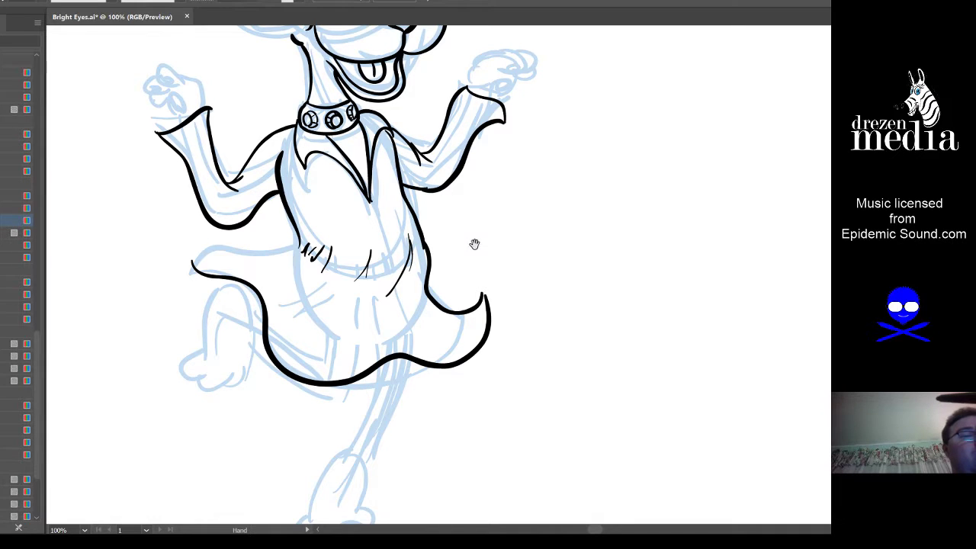
# Step: Ink the upper edge of the skirt's rear flare with small folds, and both edges of the standing leg
pyautogui.scroll(-2, 475, 244)
pyautogui.moveTo(227, 202)
pyautogui.mouseDown()
pyautogui.moveTo(271, 206)
pyautogui.moveTo(264, 191)
pyautogui.moveTo(307, 205)
pyautogui.mouseUp()
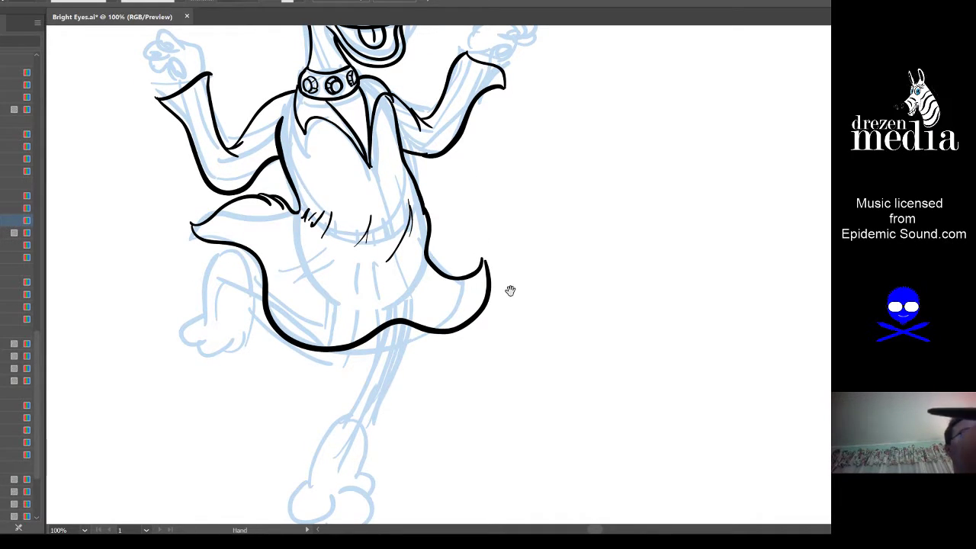
pyautogui.scroll(-3, 507, 290)
pyautogui.moveTo(319, 364); pyautogui.dragTo(363, 263)
pyautogui.moveTo(347, 369); pyautogui.dragTo(396, 260)
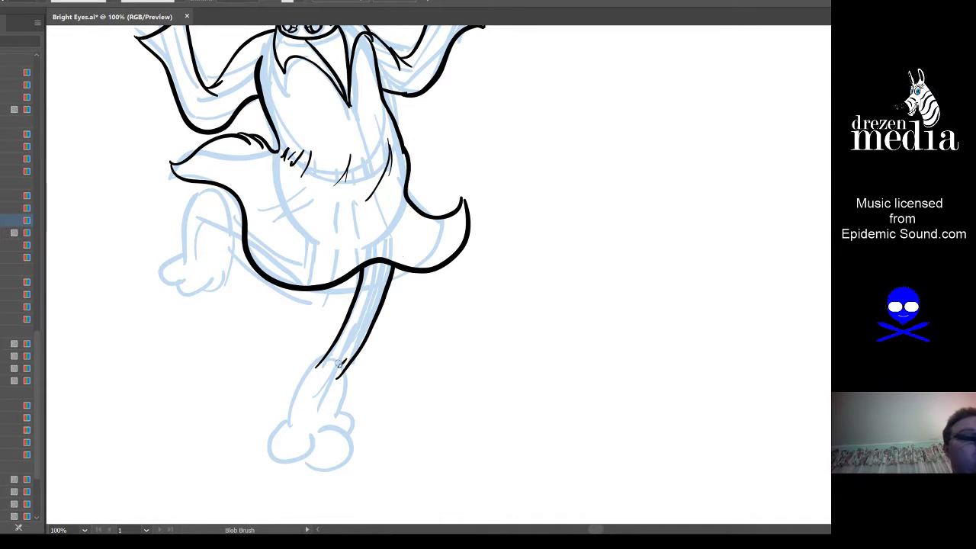
# Step: Ink the standing foot below the leg, with its rounded ankle sides and bulbous toes
pyautogui.scroll(-2, 394, 379)
pyautogui.moveTo(341, 335)
pyautogui.mouseDown()
pyautogui.moveTo(327, 341)
pyautogui.moveTo(315, 395)
pyautogui.mouseUp()
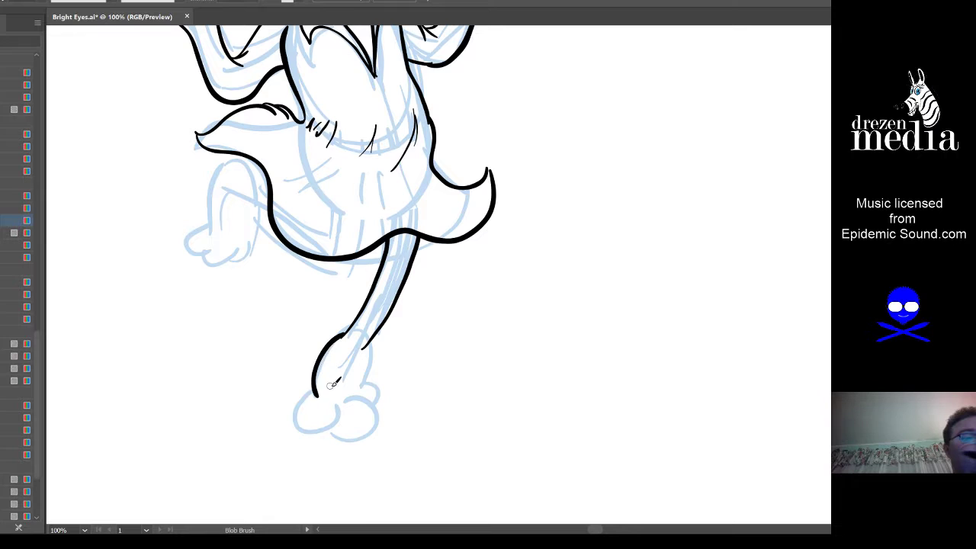
pyautogui.moveTo(371, 346)
pyautogui.mouseDown()
pyautogui.moveTo(359, 386)
pyautogui.moveTo(379, 421)
pyautogui.moveTo(339, 402)
pyautogui.moveTo(305, 432)
pyautogui.moveTo(340, 396)
pyautogui.mouseUp()
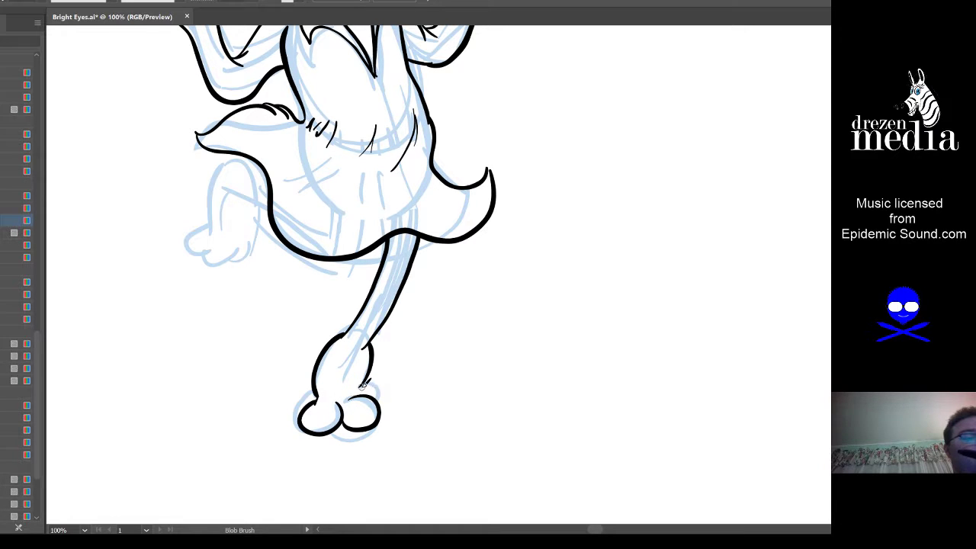
# Step: Ink the raised leg behind the skirt with its bent knee and three-toed foot
pyautogui.moveTo(418, 333); pyautogui.dragTo(468, 383)
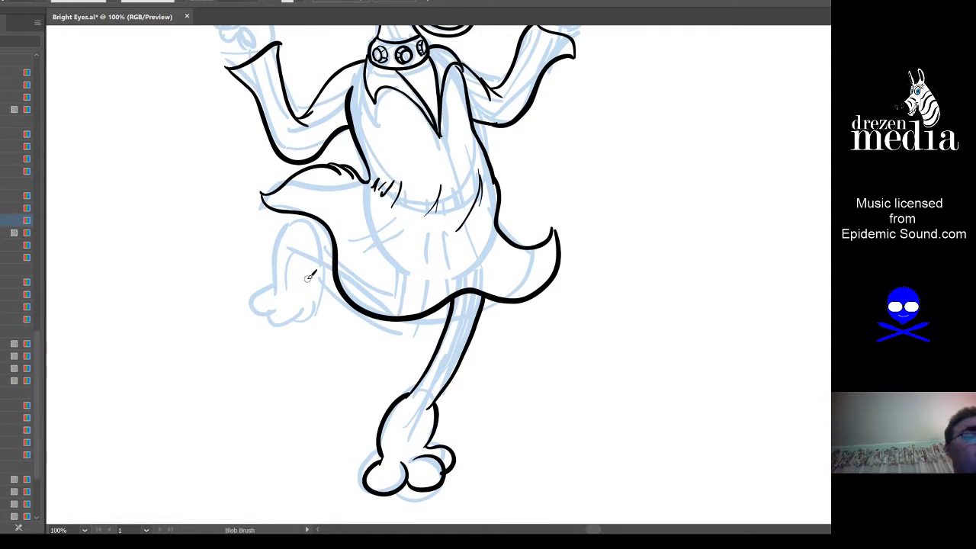
pyautogui.moveTo(305, 272)
pyautogui.mouseDown()
pyautogui.moveTo(357, 308)
pyautogui.moveTo(391, 308)
pyautogui.moveTo(397, 324)
pyautogui.moveTo(387, 317)
pyautogui.moveTo(419, 308)
pyautogui.mouseUp()
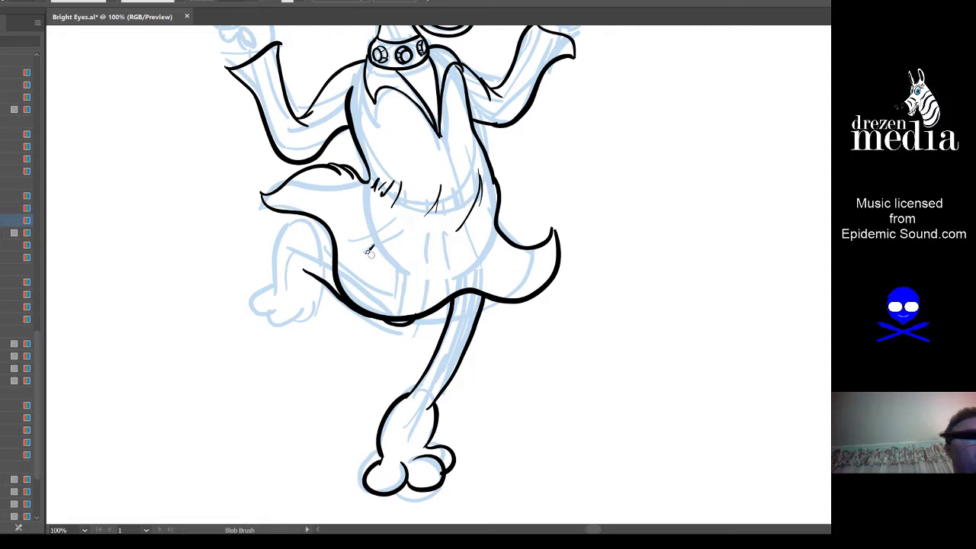
pyautogui.moveTo(320, 281)
pyautogui.mouseDown()
pyautogui.moveTo(306, 326)
pyautogui.moveTo(316, 312)
pyautogui.moveTo(306, 301)
pyautogui.moveTo(280, 301)
pyautogui.moveTo(276, 322)
pyautogui.moveTo(298, 315)
pyautogui.moveTo(292, 292)
pyautogui.moveTo(257, 303)
pyautogui.moveTo(265, 282)
pyautogui.moveTo(281, 285)
pyautogui.moveTo(274, 246)
pyautogui.moveTo(289, 224)
pyautogui.moveTo(311, 227)
pyautogui.moveTo(334, 253)
pyautogui.mouseUp()
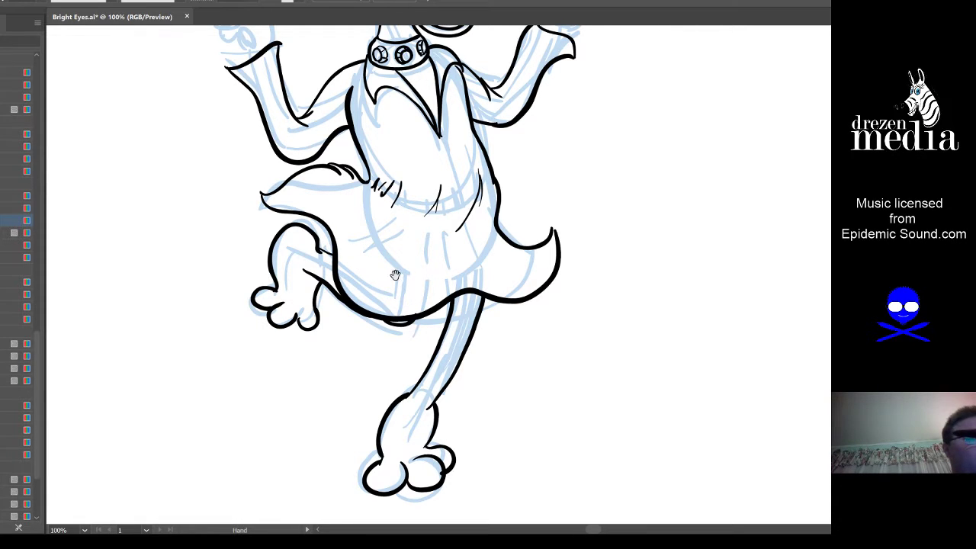
# Step: Ink the raised hand on the muzzle side with its curled fingers and thumb above the cuff
pyautogui.moveTo(397, 294); pyautogui.dragTo(374, 421)
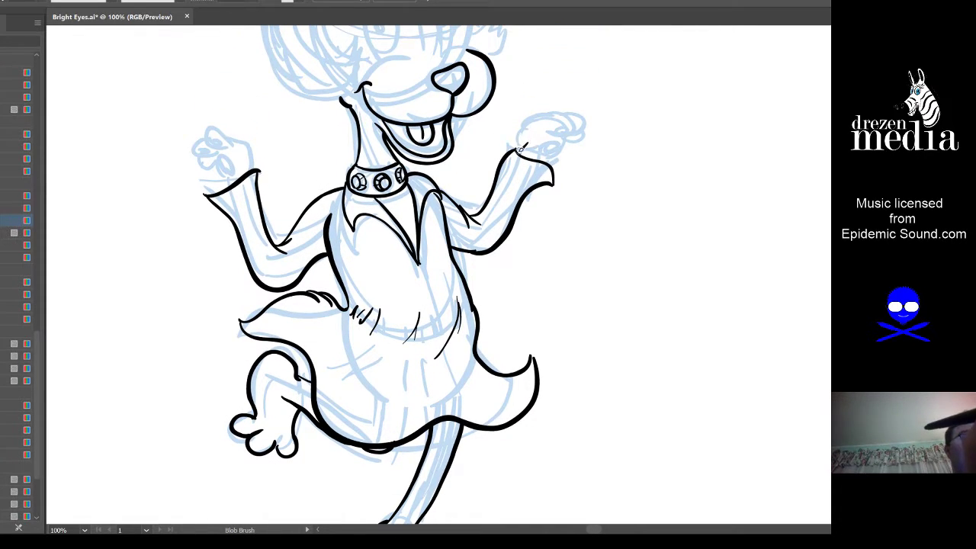
pyautogui.moveTo(521, 147)
pyautogui.mouseDown()
pyautogui.moveTo(537, 115)
pyautogui.moveTo(572, 116)
pyautogui.moveTo(581, 125)
pyautogui.moveTo(569, 132)
pyautogui.mouseUp()
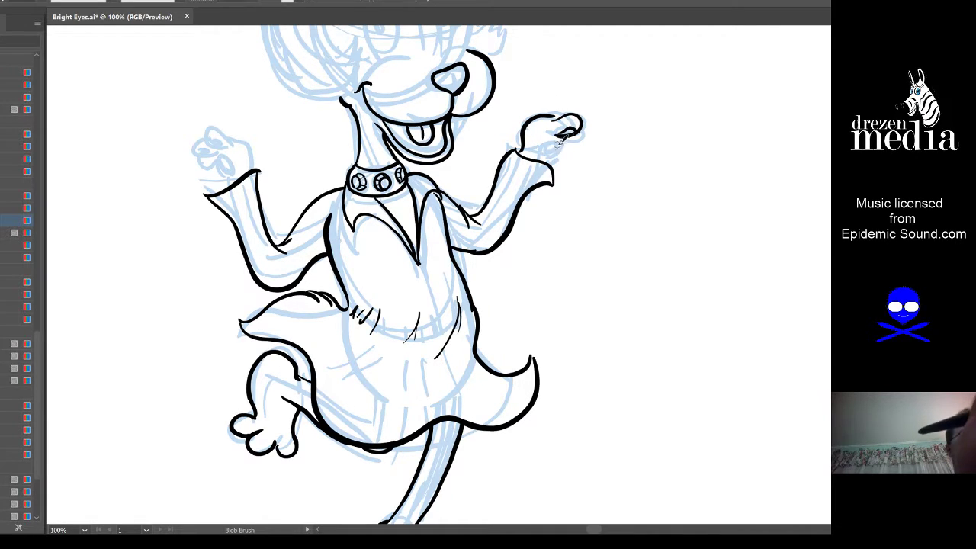
pyautogui.moveTo(581, 136); pyautogui.dragTo(581, 144)
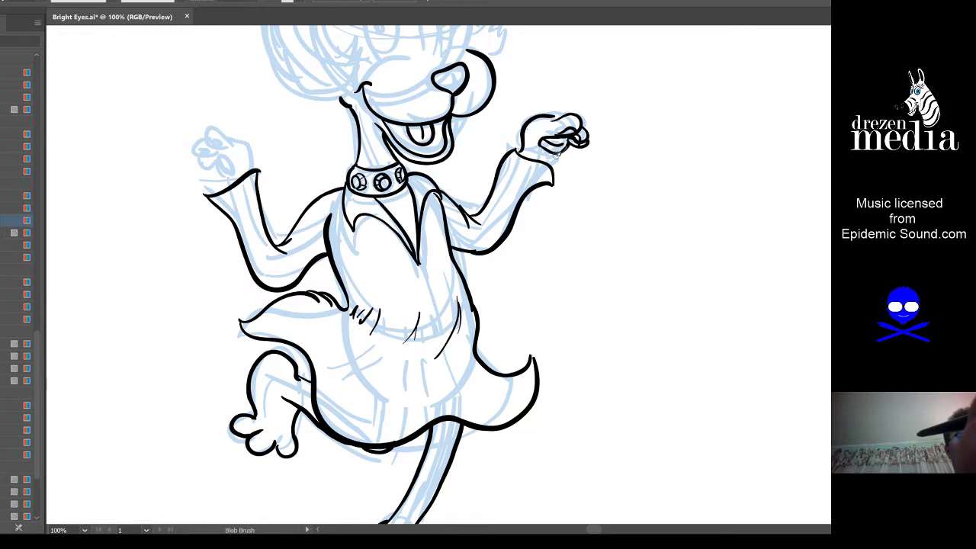
pyautogui.moveTo(573, 136)
pyautogui.mouseDown()
pyautogui.moveTo(560, 150)
pyautogui.moveTo(538, 146)
pyautogui.moveTo(567, 153)
pyautogui.moveTo(573, 141)
pyautogui.mouseUp()
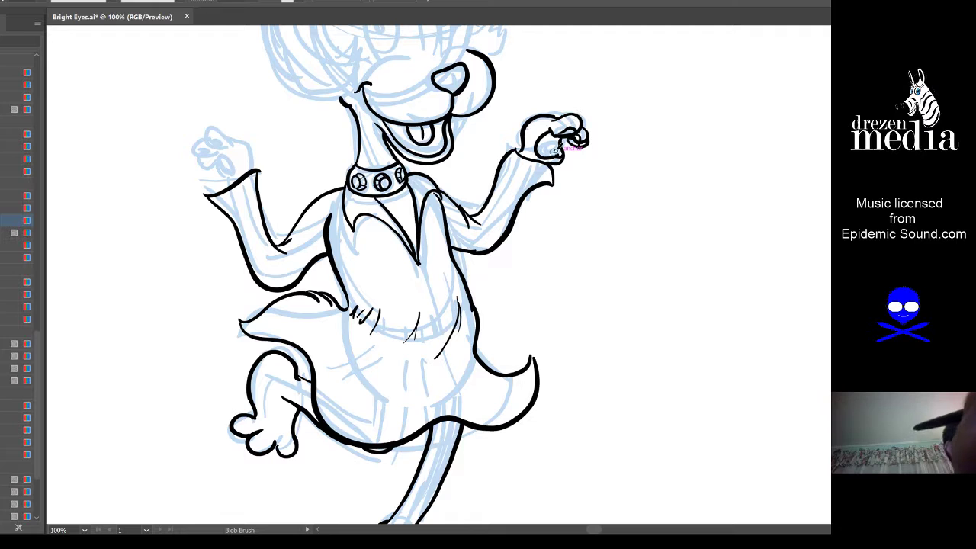
# Step: Ink the other raised hand with a curled finger and thumb and two extended fingers, redoing the surplus stroke
pyautogui.press('space')
pyautogui.moveTo(531, 172)
pyautogui.mouseDown()
pyautogui.moveTo(549, 177)
pyautogui.moveTo(564, 210)
pyautogui.moveTo(556, 212)
pyautogui.mouseUp()
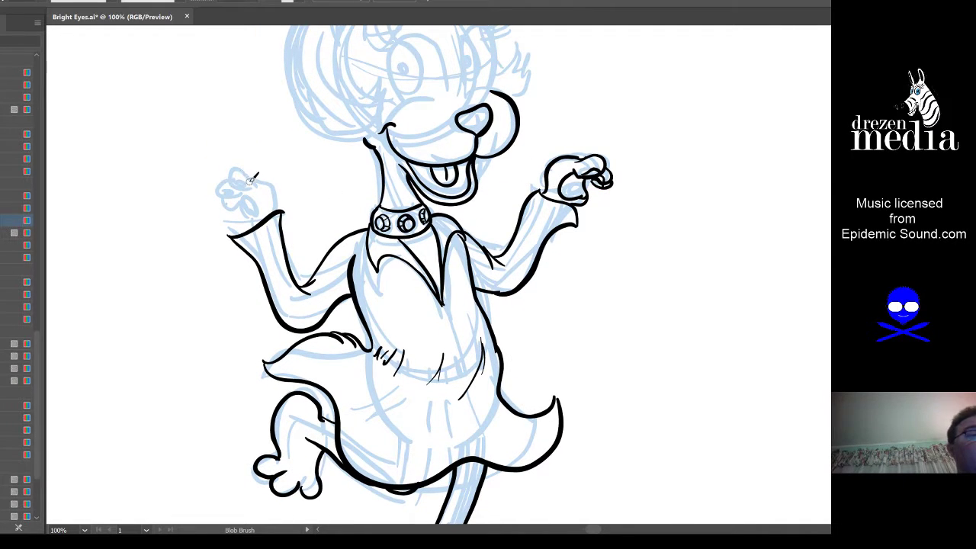
pyautogui.moveTo(257, 167)
pyautogui.mouseDown()
pyautogui.moveTo(275, 198)
pyautogui.moveTo(227, 182)
pyautogui.moveTo(225, 200)
pyautogui.moveTo(245, 201)
pyautogui.moveTo(238, 199)
pyautogui.moveTo(257, 189)
pyautogui.moveTo(233, 209)
pyautogui.moveTo(257, 216)
pyautogui.moveTo(251, 194)
pyautogui.moveTo(257, 214)
pyautogui.moveTo(237, 223)
pyautogui.moveTo(249, 197)
pyautogui.moveTo(236, 219)
pyautogui.moveTo(262, 211)
pyautogui.moveTo(235, 207)
pyautogui.mouseUp()
pyautogui.hotkey('ctrl', 'z')
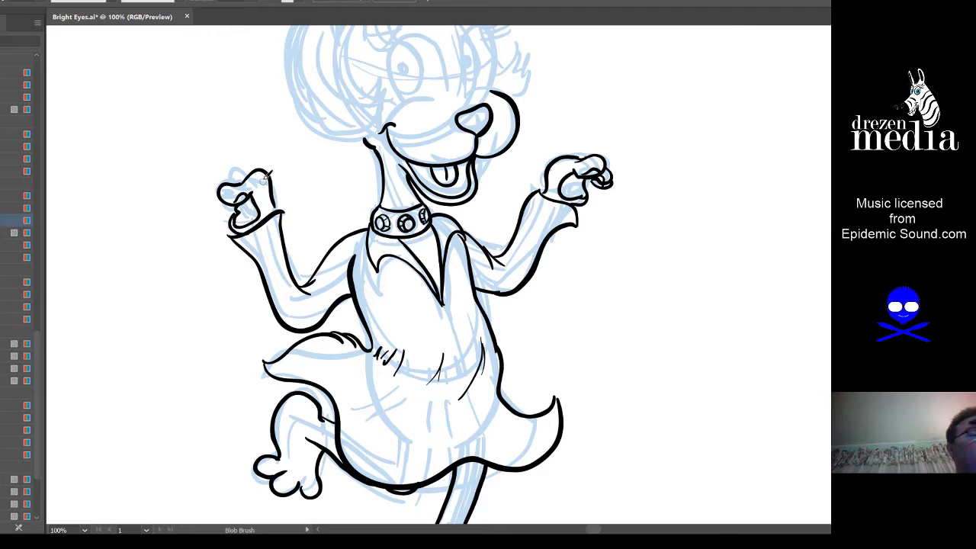
pyautogui.moveTo(234, 180)
pyautogui.mouseDown()
pyautogui.moveTo(223, 158)
pyautogui.moveTo(242, 162)
pyautogui.mouseUp()
pyautogui.moveTo(215, 195); pyautogui.dragTo(227, 200)
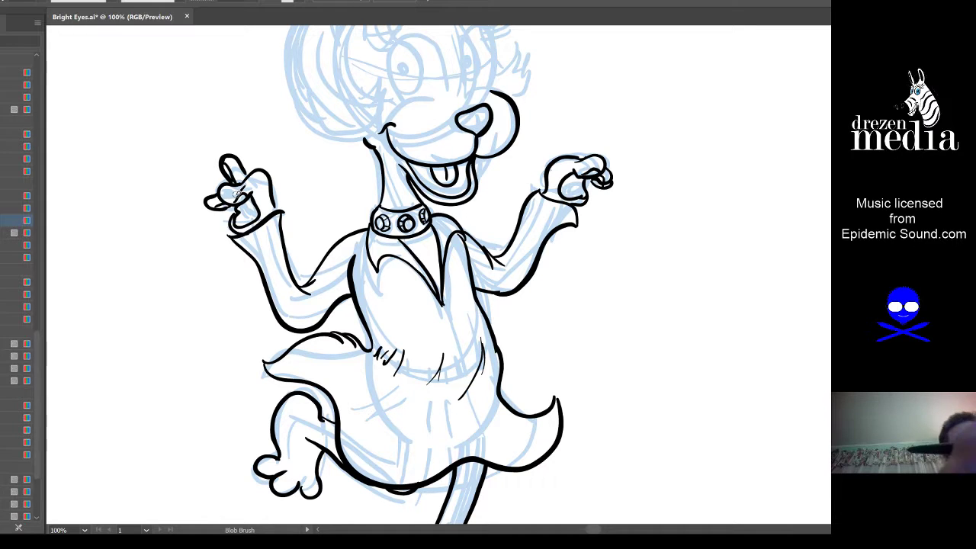
# Step: Ink the bobbed hair with jagged bangs, the inner edge framing the face, cheek tufts, and the rounded outer contour
pyautogui.moveTo(583, 279); pyautogui.dragTo(516, 372)
pyautogui.moveTo(247, 227)
pyautogui.mouseDown()
pyautogui.moveTo(276, 264)
pyautogui.moveTo(321, 264)
pyautogui.moveTo(296, 263)
pyautogui.moveTo(310, 268)
pyautogui.moveTo(340, 244)
pyautogui.moveTo(307, 239)
pyautogui.moveTo(340, 228)
pyautogui.moveTo(308, 215)
pyautogui.moveTo(318, 221)
pyautogui.moveTo(311, 225)
pyautogui.moveTo(330, 217)
pyautogui.moveTo(301, 208)
pyautogui.moveTo(329, 128)
pyautogui.moveTo(310, 159)
pyautogui.moveTo(332, 146)
pyautogui.moveTo(333, 156)
pyautogui.moveTo(361, 150)
pyautogui.moveTo(365, 126)
pyautogui.moveTo(370, 148)
pyautogui.moveTo(394, 145)
pyautogui.moveTo(398, 133)
pyautogui.moveTo(405, 147)
pyautogui.moveTo(421, 143)
pyautogui.moveTo(418, 131)
pyautogui.moveTo(449, 139)
pyautogui.mouseUp()
pyautogui.hotkey('ctrl', 'z')
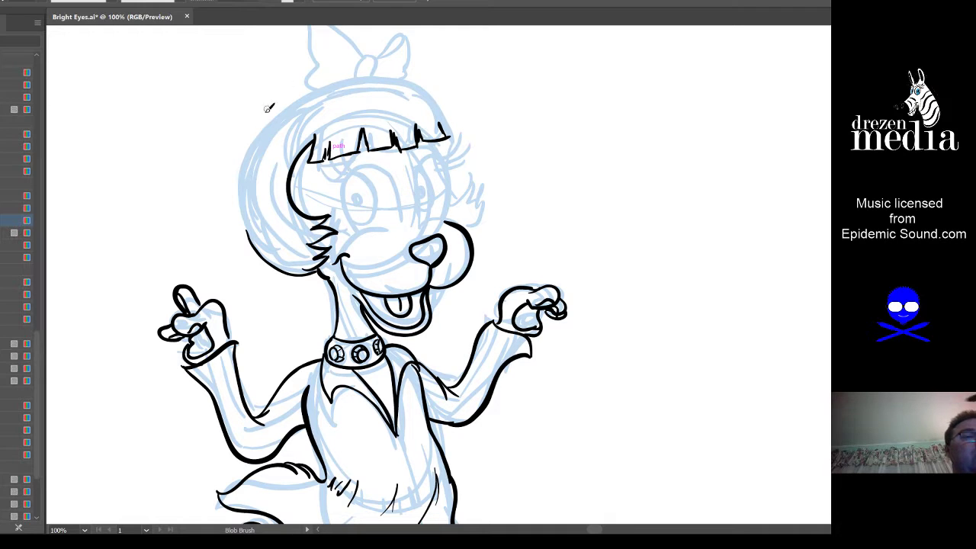
pyautogui.moveTo(249, 236)
pyautogui.mouseDown()
pyautogui.moveTo(247, 193)
pyautogui.moveTo(260, 135)
pyautogui.moveTo(335, 79)
pyautogui.moveTo(316, 90)
pyautogui.moveTo(390, 83)
pyautogui.moveTo(404, 68)
pyautogui.moveTo(380, 74)
pyautogui.moveTo(442, 88)
pyautogui.moveTo(426, 90)
pyautogui.moveTo(453, 139)
pyautogui.mouseUp()
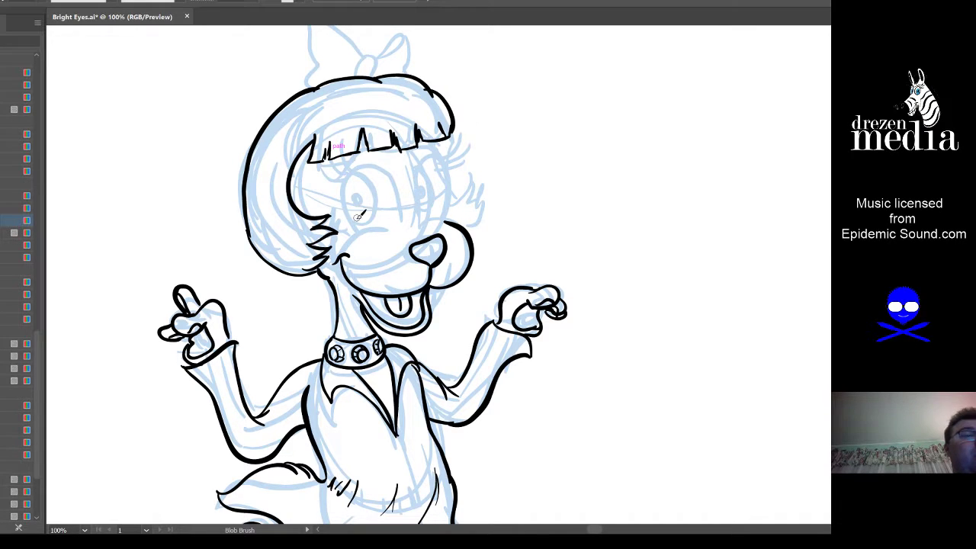
# Step: Ink both tall oval eyes with irises and pupils, and the muzzle's top edge and small creases between them
pyautogui.moveTo(358, 227)
pyautogui.mouseDown()
pyautogui.moveTo(355, 173)
pyautogui.moveTo(381, 165)
pyautogui.moveTo(395, 226)
pyautogui.moveTo(358, 216)
pyautogui.moveTo(370, 216)
pyautogui.moveTo(367, 181)
pyautogui.moveTo(360, 212)
pyautogui.mouseUp()
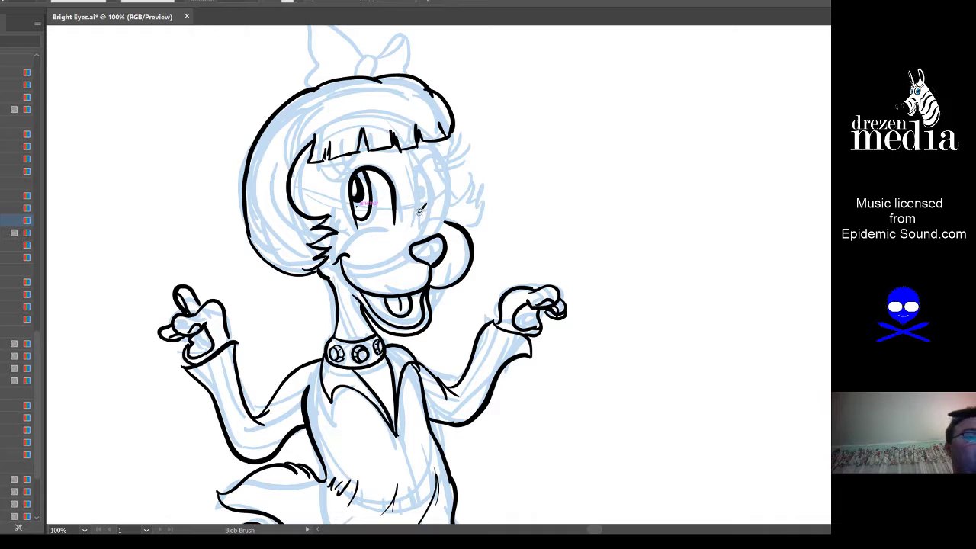
pyautogui.moveTo(356, 226)
pyautogui.mouseDown()
pyautogui.moveTo(417, 218)
pyautogui.moveTo(405, 217)
pyautogui.moveTo(417, 201)
pyautogui.moveTo(422, 215)
pyautogui.moveTo(421, 163)
pyautogui.moveTo(437, 156)
pyautogui.moveTo(443, 217)
pyautogui.moveTo(421, 216)
pyautogui.mouseUp()
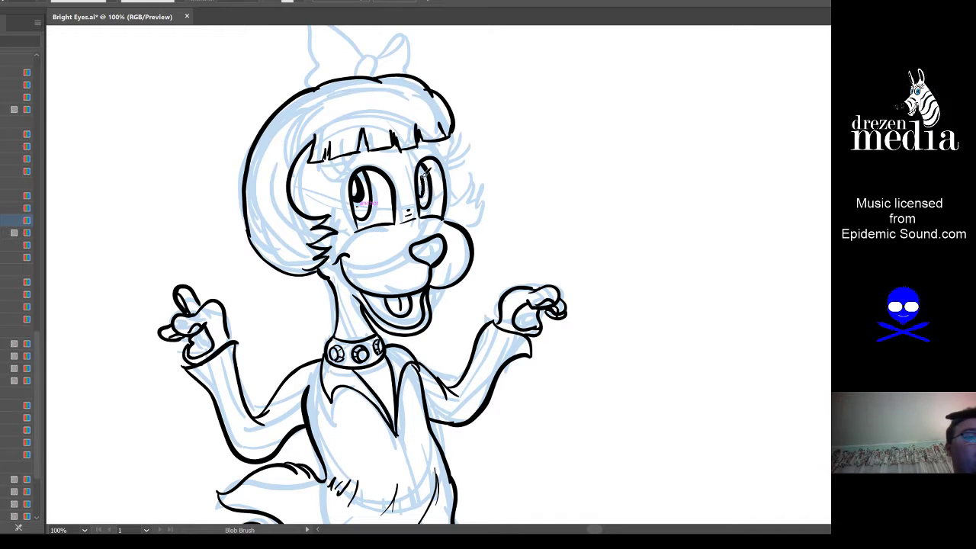
# Step: Ink the eyelashes and eyebrows around both eyes, and the fur tufts on the far cheek beside the muzzle
pyautogui.moveTo(421, 187); pyautogui.dragTo(424, 177)
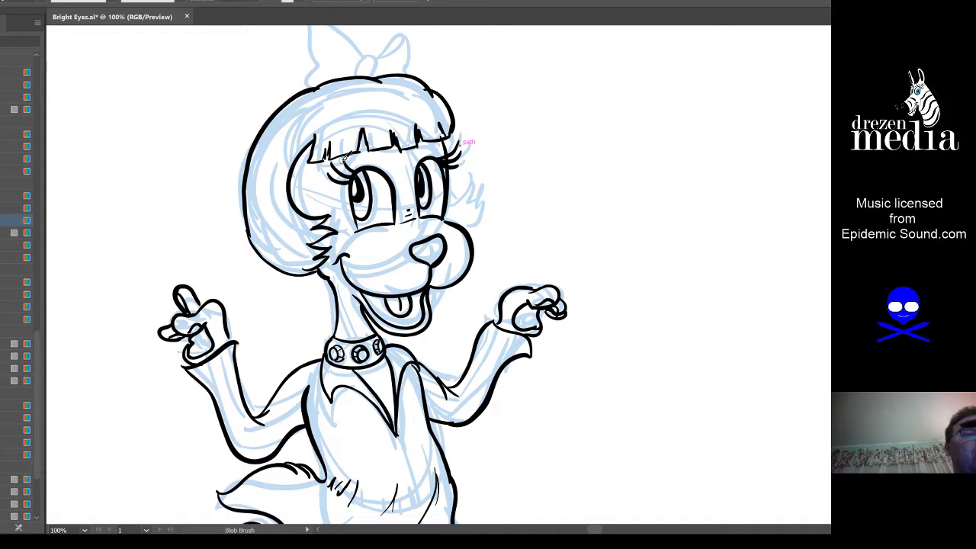
pyautogui.moveTo(345, 160); pyautogui.dragTo(442, 149)
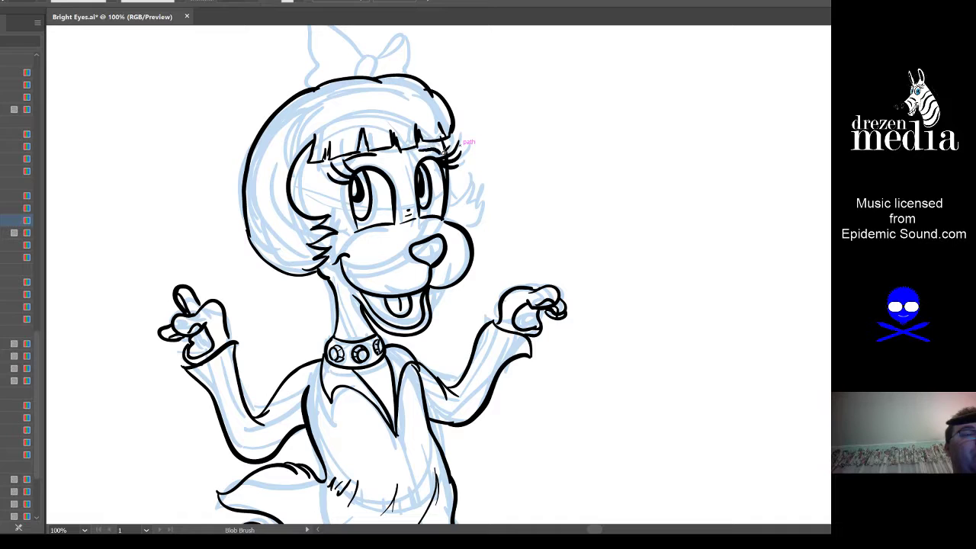
pyautogui.moveTo(488, 203); pyautogui.dragTo(454, 198)
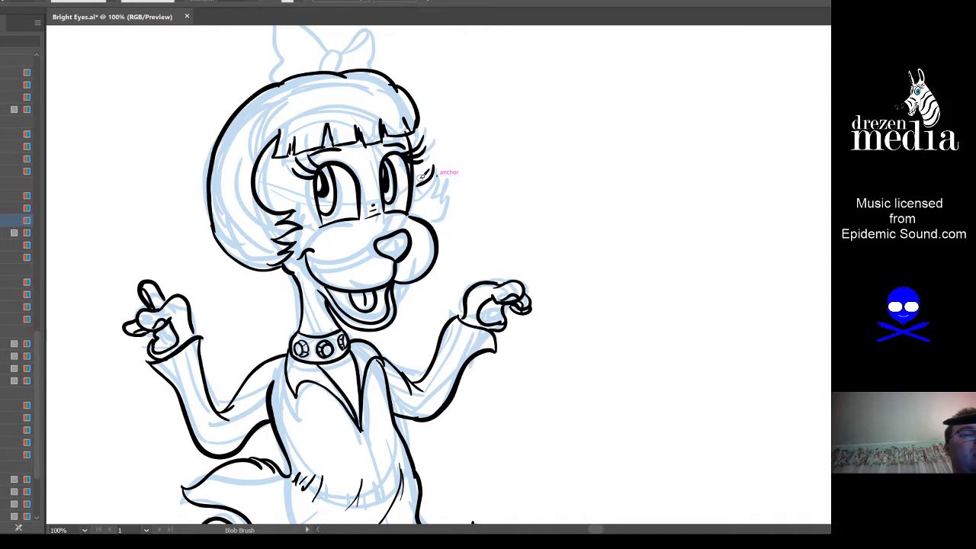
pyautogui.moveTo(441, 165)
pyautogui.mouseDown()
pyautogui.moveTo(434, 196)
pyautogui.moveTo(446, 195)
pyautogui.moveTo(443, 217)
pyautogui.moveTo(453, 207)
pyautogui.moveTo(462, 241)
pyautogui.moveTo(453, 285)
pyautogui.moveTo(474, 289)
pyautogui.moveTo(488, 124)
pyautogui.mouseUp()
# Step: Ink the hair bow on top of the head with its centre knot, two loops and small fold lines
pyautogui.press('space')
pyautogui.moveTo(479, 275); pyautogui.dragTo(468, 185)
pyautogui.moveTo(471, 250)
pyautogui.mouseDown()
pyautogui.moveTo(476, 194)
pyautogui.moveTo(472, 243)
pyautogui.mouseUp()
pyautogui.moveTo(468, 130); pyautogui.dragTo(462, 287)
pyautogui.moveTo(463, 156); pyautogui.dragTo(463, 286)
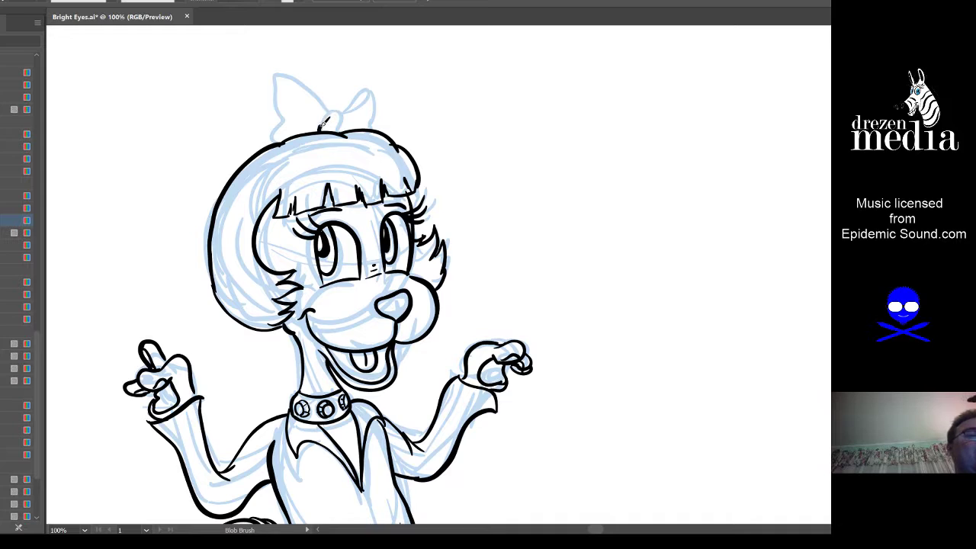
pyautogui.moveTo(322, 126)
pyautogui.mouseDown()
pyautogui.moveTo(342, 105)
pyautogui.moveTo(341, 130)
pyautogui.moveTo(290, 68)
pyautogui.moveTo(271, 95)
pyautogui.moveTo(279, 121)
pyautogui.moveTo(303, 94)
pyautogui.moveTo(306, 124)
pyautogui.moveTo(373, 88)
pyautogui.moveTo(383, 123)
pyautogui.moveTo(358, 115)
pyautogui.moveTo(384, 101)
pyautogui.mouseUp()
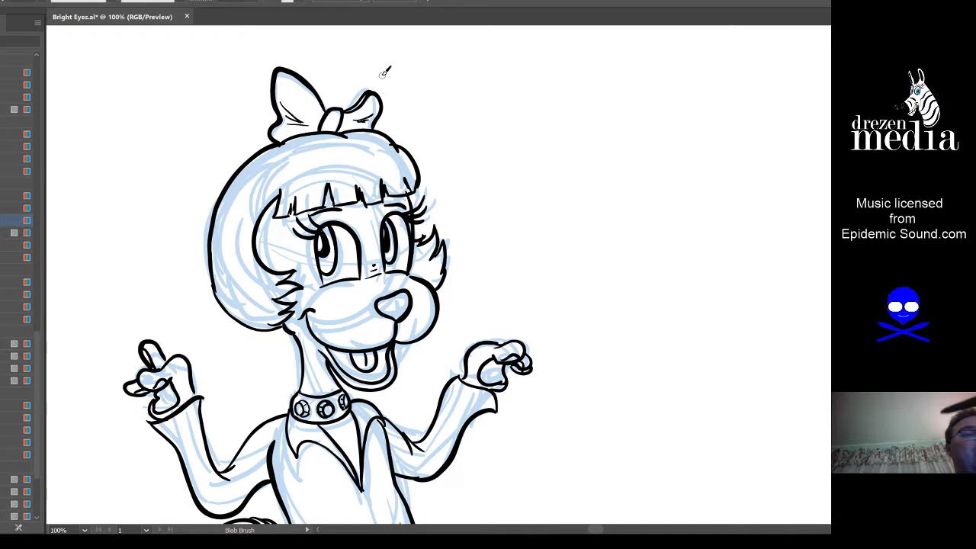
# Step: Hide the light blue sketch and the inked dog to leave the artboard blank
pyautogui.hotkey('ctrl', '0')
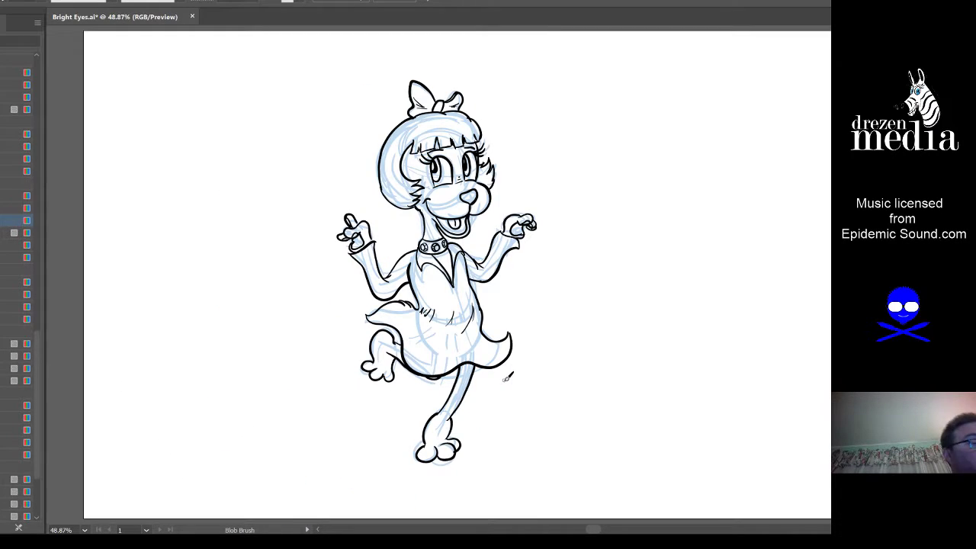
pyautogui.moveTo(230, 491); pyautogui.dragTo(680, 36)
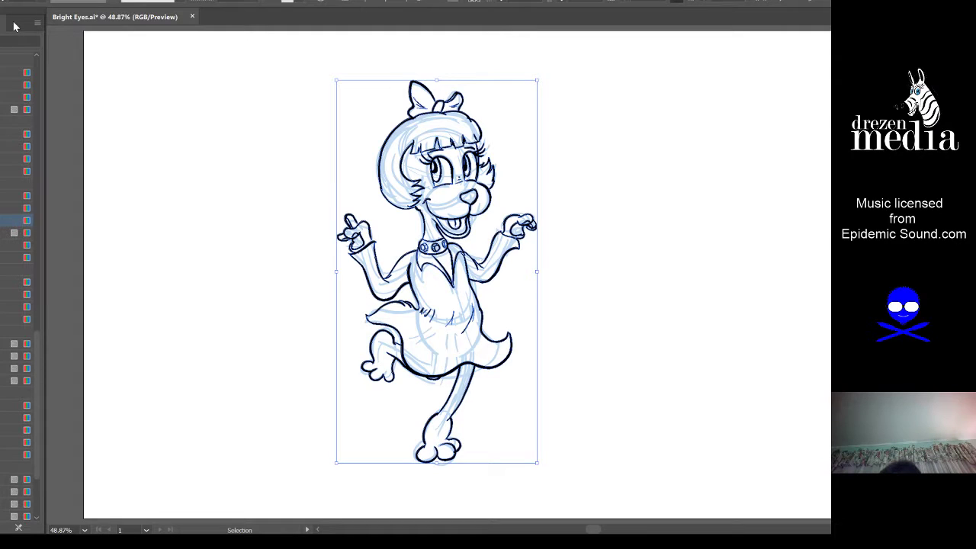
pyautogui.click(633, 375)
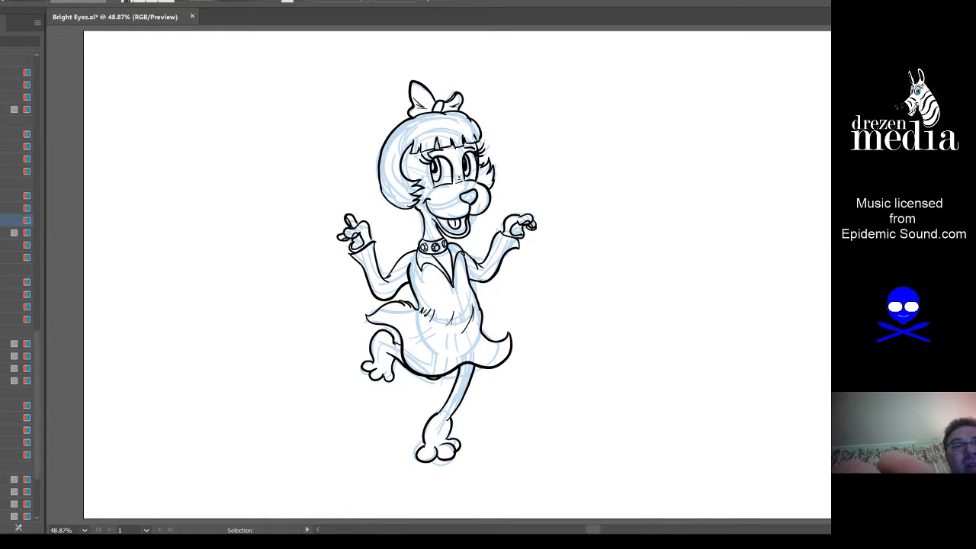
pyautogui.hotkey('ctrl', 'shift', 'w')
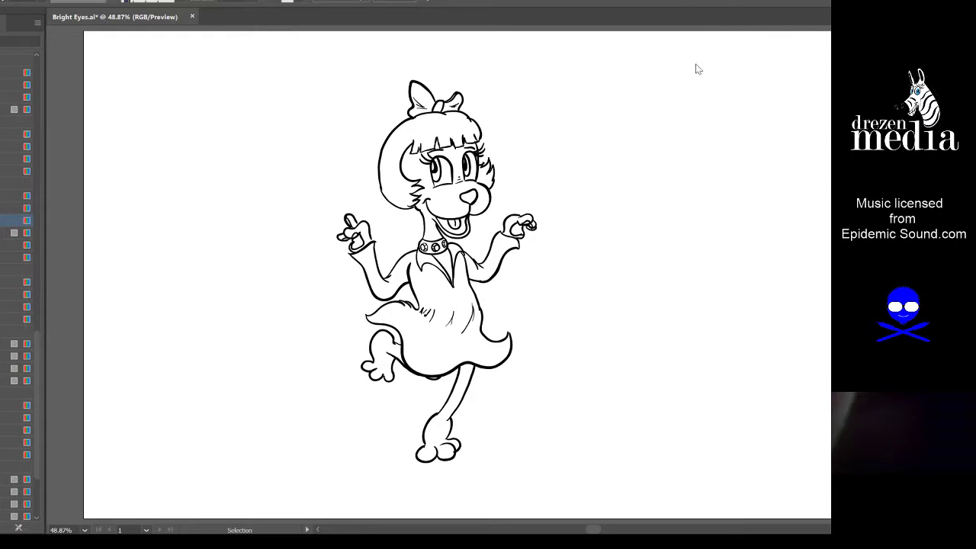
pyautogui.hotkey('ctrl', '3')
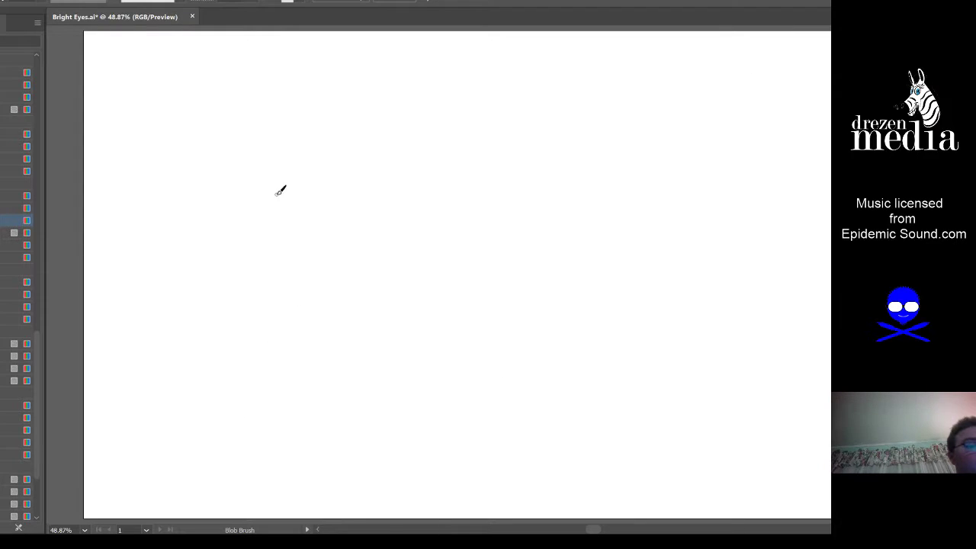
pyautogui.moveTo(272, 166); pyautogui.dragTo(355, 249)
pyautogui.hotkey('ctrl', 'z')
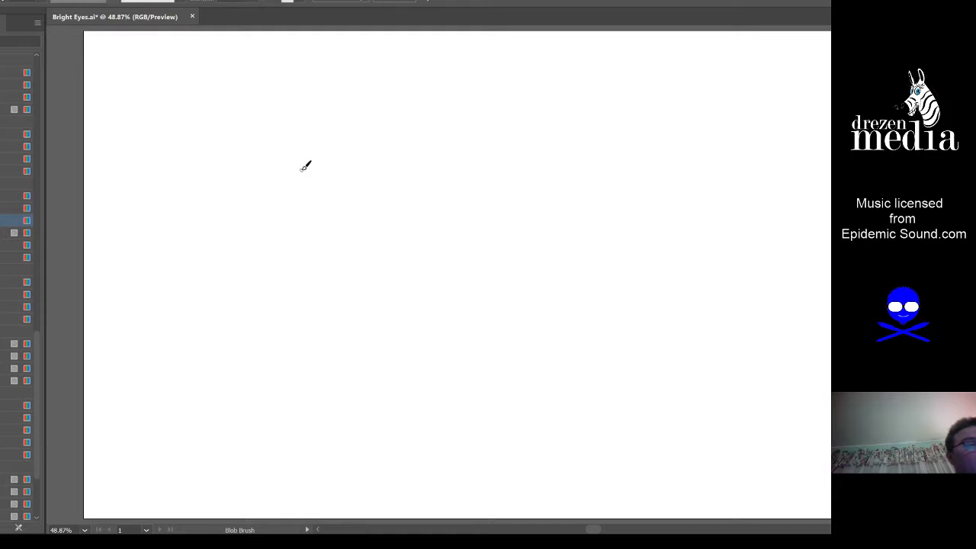
pyautogui.moveTo(294, 159); pyautogui.dragTo(294, 355)
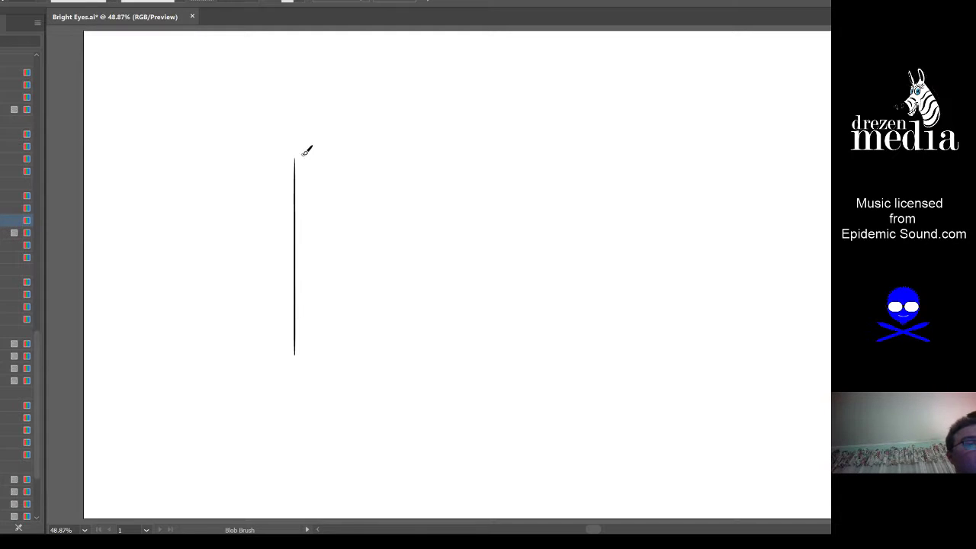
pyautogui.moveTo(294, 157)
pyautogui.mouseDown()
pyautogui.moveTo(440, 165)
pyautogui.moveTo(445, 157)
pyautogui.moveTo(440, 375)
pyautogui.mouseUp()
pyautogui.moveTo(296, 352); pyautogui.dragTo(441, 356)
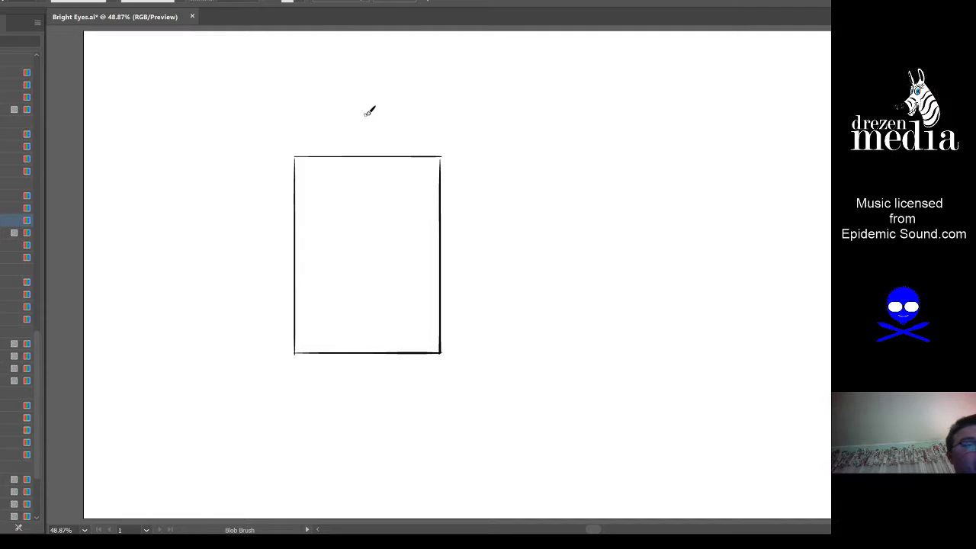
pyautogui.moveTo(363, 154); pyautogui.dragTo(365, 349)
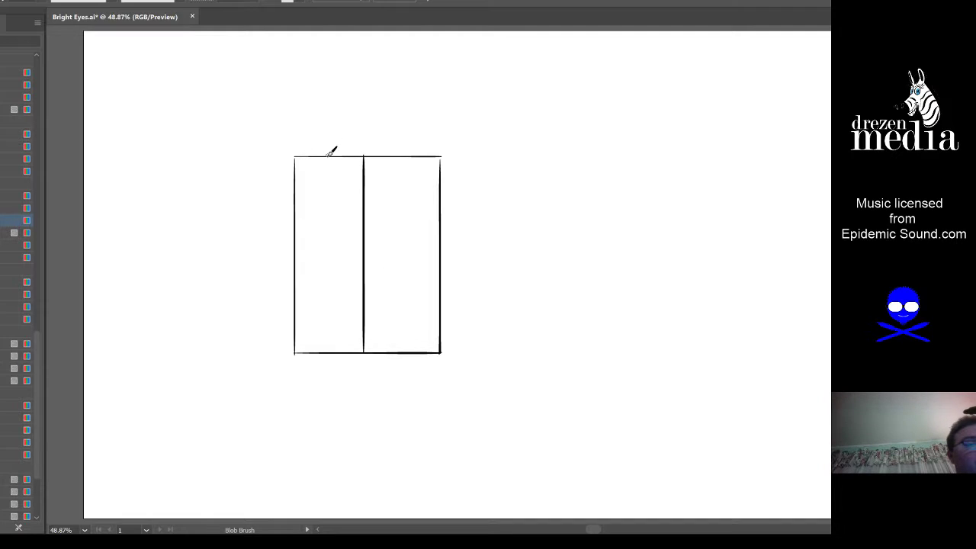
pyautogui.moveTo(321, 155)
pyautogui.mouseDown()
pyautogui.moveTo(338, 132)
pyautogui.moveTo(378, 124)
pyautogui.moveTo(410, 155)
pyautogui.mouseUp()
pyautogui.moveTo(327, 353)
pyautogui.mouseDown()
pyautogui.moveTo(332, 393)
pyautogui.moveTo(396, 392)
pyautogui.moveTo(397, 355)
pyautogui.mouseUp()
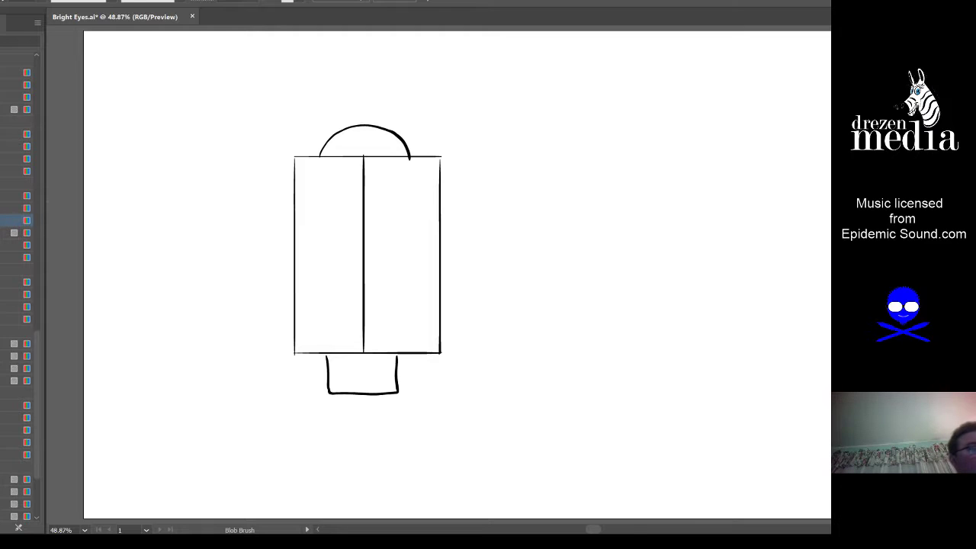
pyautogui.press('v')
pyautogui.hotkey('ctrl', 'a')
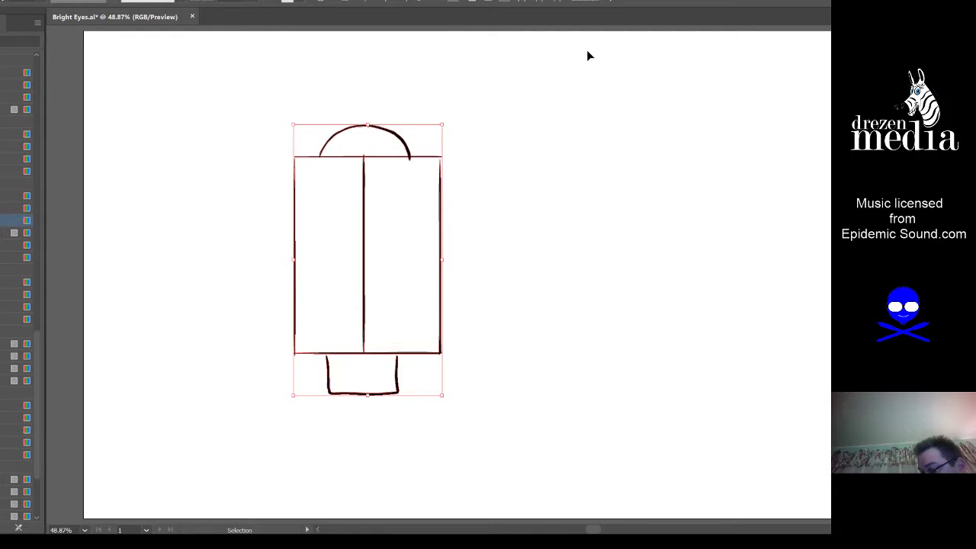
pyautogui.press('Delete')
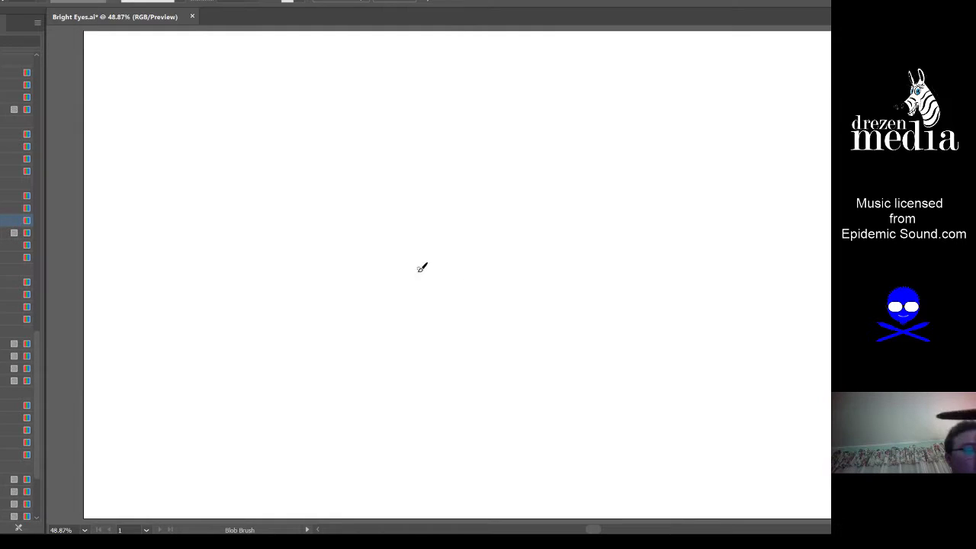
# Step: Draw the lower part of a hopscotch court upward from its base: a single box, a pair, a single box and another pair
pyautogui.moveTo(366, 437)
pyautogui.mouseDown()
pyautogui.moveTo(370, 388)
pyautogui.moveTo(419, 385)
pyautogui.moveTo(432, 428)
pyautogui.moveTo(425, 387)
pyautogui.mouseUp()
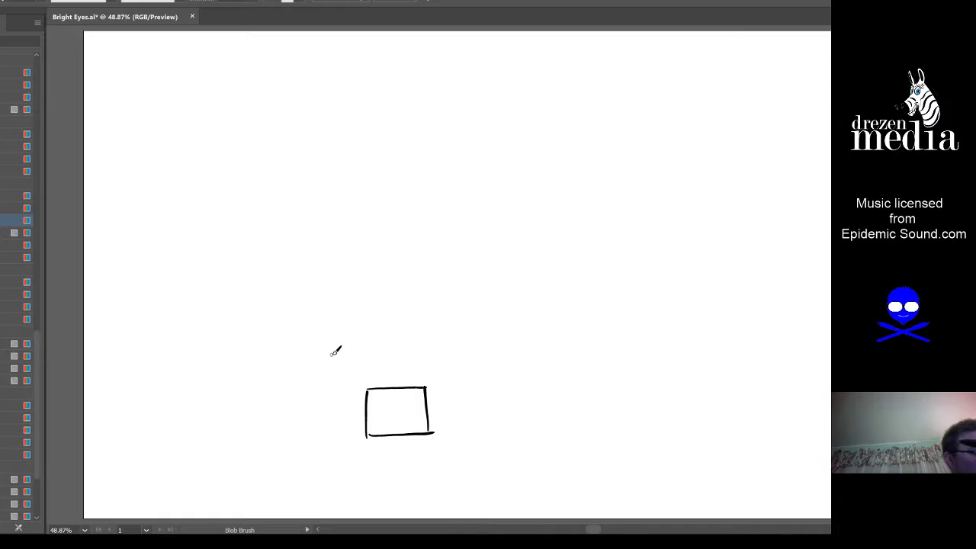
pyautogui.moveTo(366, 390)
pyautogui.mouseDown()
pyautogui.moveTo(320, 388)
pyautogui.moveTo(318, 334)
pyautogui.moveTo(404, 333)
pyautogui.moveTo(397, 389)
pyautogui.mouseUp()
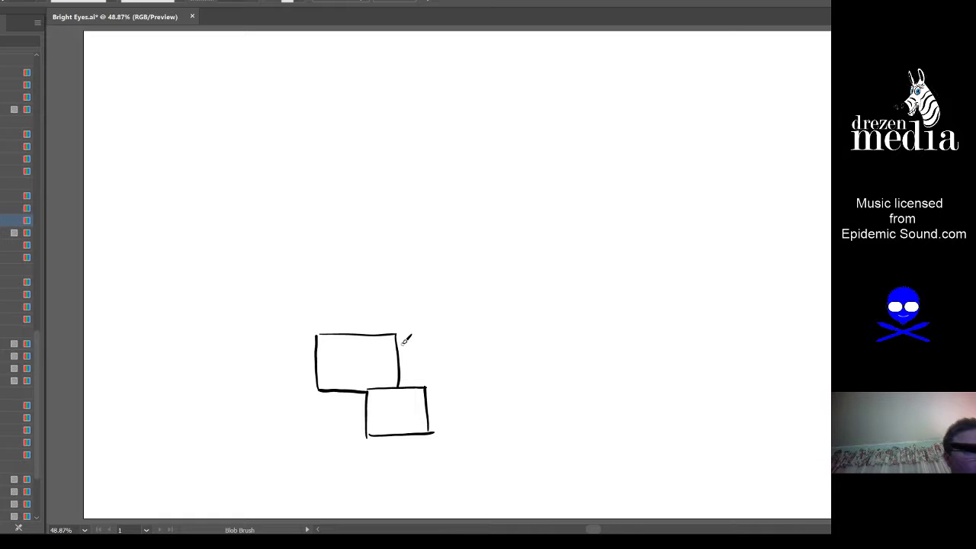
pyautogui.moveTo(401, 336)
pyautogui.mouseDown()
pyautogui.moveTo(470, 334)
pyautogui.moveTo(470, 389)
pyautogui.mouseUp()
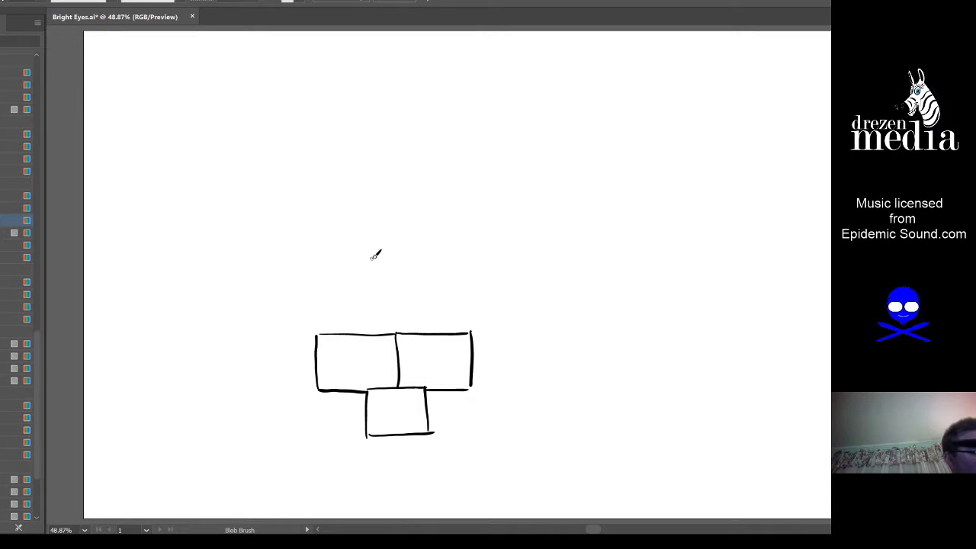
pyautogui.moveTo(359, 333)
pyautogui.mouseDown()
pyautogui.moveTo(359, 295)
pyautogui.moveTo(432, 288)
pyautogui.moveTo(429, 332)
pyautogui.mouseUp()
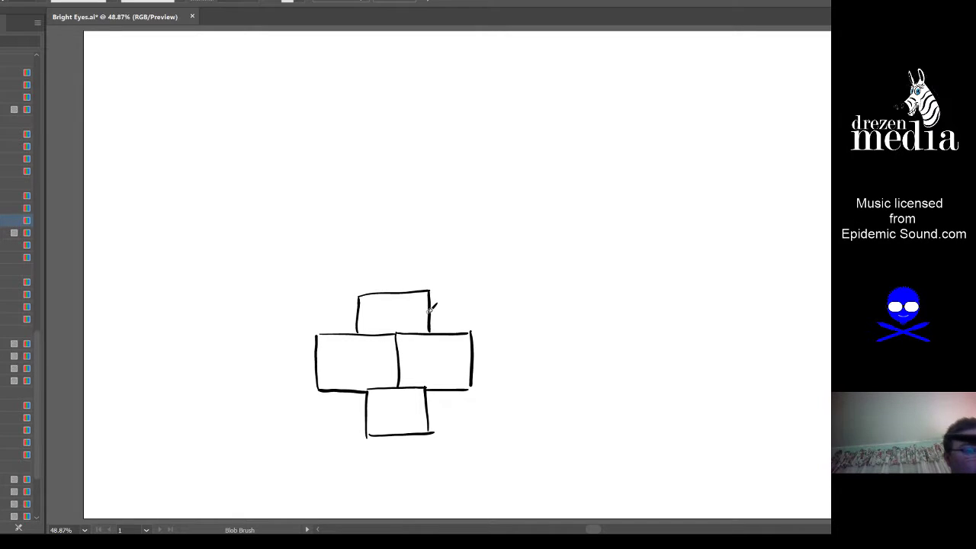
pyautogui.moveTo(362, 297)
pyautogui.mouseDown()
pyautogui.moveTo(314, 290)
pyautogui.moveTo(322, 295)
pyautogui.moveTo(314, 246)
pyautogui.moveTo(406, 247)
pyautogui.moveTo(397, 291)
pyautogui.mouseUp()
pyautogui.moveTo(406, 248)
pyautogui.mouseDown()
pyautogui.moveTo(462, 248)
pyautogui.moveTo(470, 289)
pyautogui.moveTo(429, 293)
pyautogui.mouseUp()
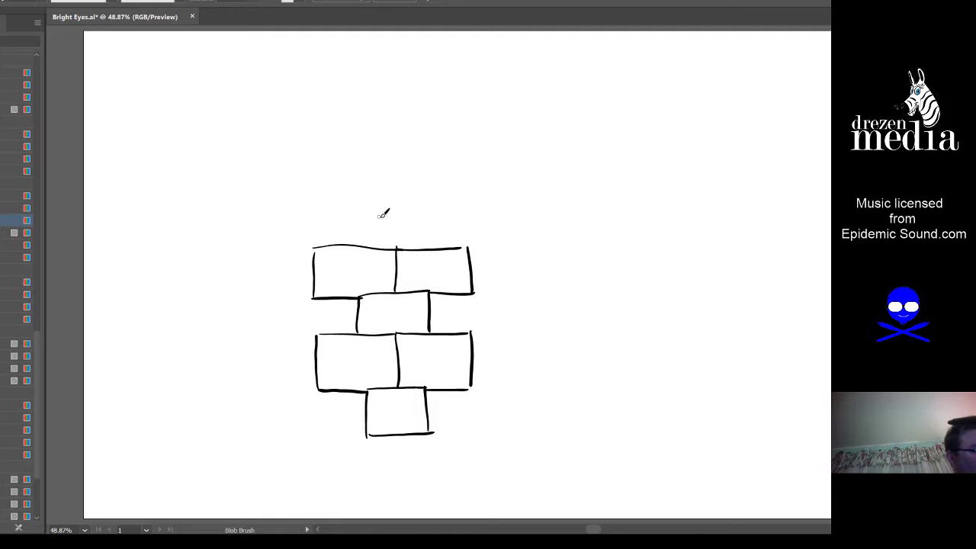
# Step: Extend the hopscotch court upward with a single box, a side-by-side pair and a single box at its end
pyautogui.moveTo(369, 246)
pyautogui.mouseDown()
pyautogui.moveTo(370, 199)
pyautogui.moveTo(420, 198)
pyautogui.moveTo(424, 243)
pyautogui.mouseUp()
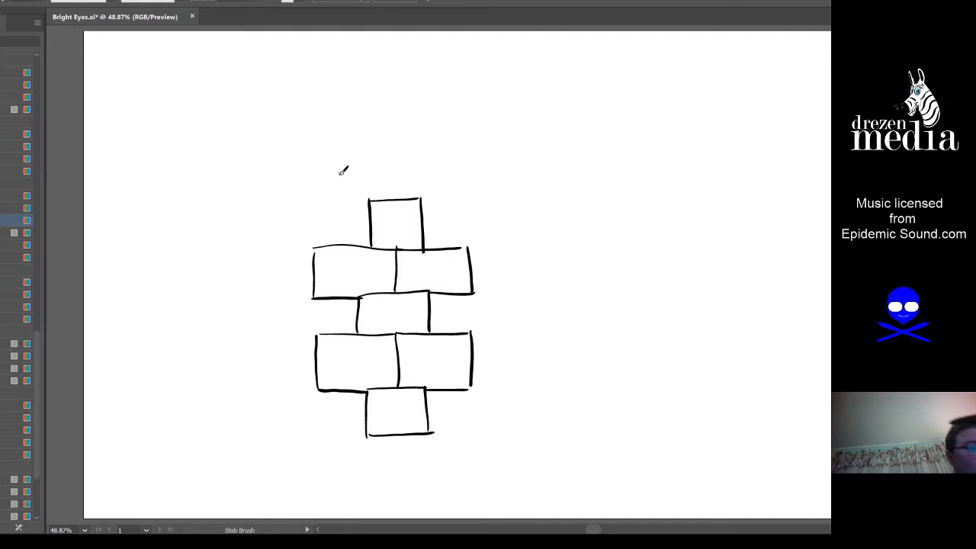
pyautogui.moveTo(316, 199)
pyautogui.mouseDown()
pyautogui.moveTo(365, 185)
pyautogui.moveTo(334, 198)
pyautogui.moveTo(374, 197)
pyautogui.moveTo(315, 166)
pyautogui.moveTo(338, 155)
pyautogui.moveTo(391, 154)
pyautogui.moveTo(391, 200)
pyautogui.mouseUp()
pyautogui.hotkey('ctrl', 'z')
pyautogui.moveTo(388, 152)
pyautogui.mouseDown()
pyautogui.moveTo(465, 148)
pyautogui.moveTo(456, 192)
pyautogui.moveTo(417, 200)
pyautogui.mouseUp()
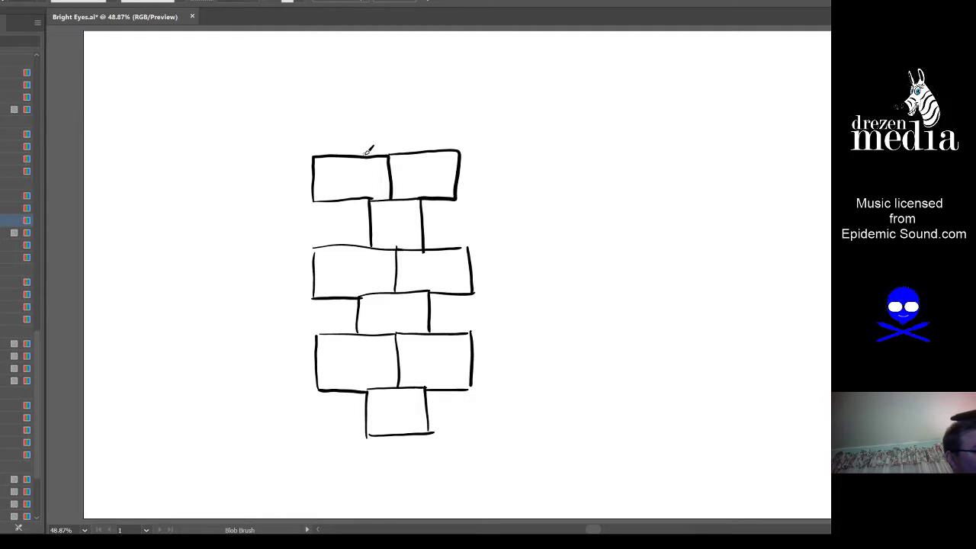
pyautogui.moveTo(361, 151)
pyautogui.mouseDown()
pyautogui.moveTo(360, 114)
pyautogui.moveTo(420, 111)
pyautogui.moveTo(417, 151)
pyautogui.mouseUp()
# Step: Number the upper hopscotch boxes by hand with 10 in the top box, 8 and 9 in the pair, and 7 below
pyautogui.moveTo(376, 125)
pyautogui.mouseDown()
pyautogui.moveTo(375, 149)
pyautogui.moveTo(393, 126)
pyautogui.mouseUp()
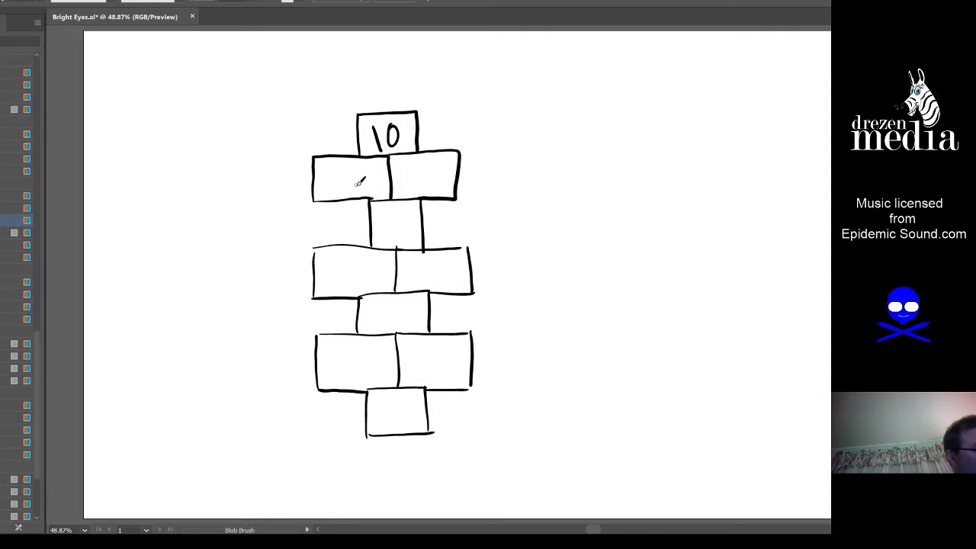
pyautogui.moveTo(366, 164)
pyautogui.mouseDown()
pyautogui.moveTo(352, 183)
pyautogui.moveTo(365, 166)
pyautogui.mouseUp()
pyautogui.moveTo(433, 164)
pyautogui.mouseDown()
pyautogui.moveTo(424, 194)
pyautogui.moveTo(436, 160)
pyautogui.mouseUp()
pyautogui.moveTo(387, 216)
pyautogui.mouseDown()
pyautogui.moveTo(397, 239)
pyautogui.moveTo(357, 273)
pyautogui.mouseUp()
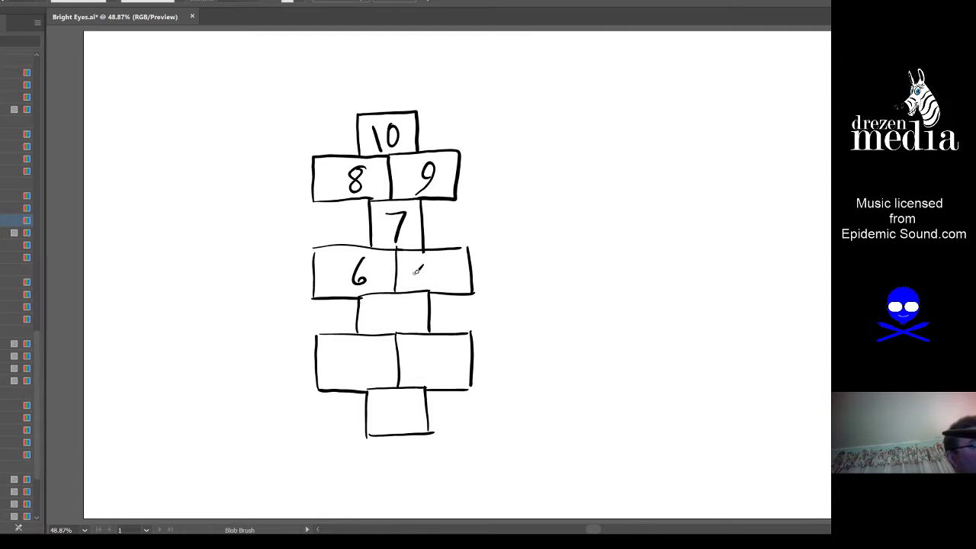
# Step: Undo the misplaced 6 and number the middle pair of boxes 5 and 6 from left to right
pyautogui.hotkey('ctrl', 'z')
pyautogui.moveTo(364, 258)
pyautogui.mouseDown()
pyautogui.moveTo(357, 279)
pyautogui.moveTo(384, 255)
pyautogui.moveTo(344, 268)
pyautogui.moveTo(343, 281)
pyautogui.moveTo(369, 257)
pyautogui.mouseUp()
pyautogui.hotkey('ctrl', 'z')
pyautogui.hotkey('ctrl', 'z')
pyautogui.moveTo(452, 256); pyautogui.dragTo(440, 269)
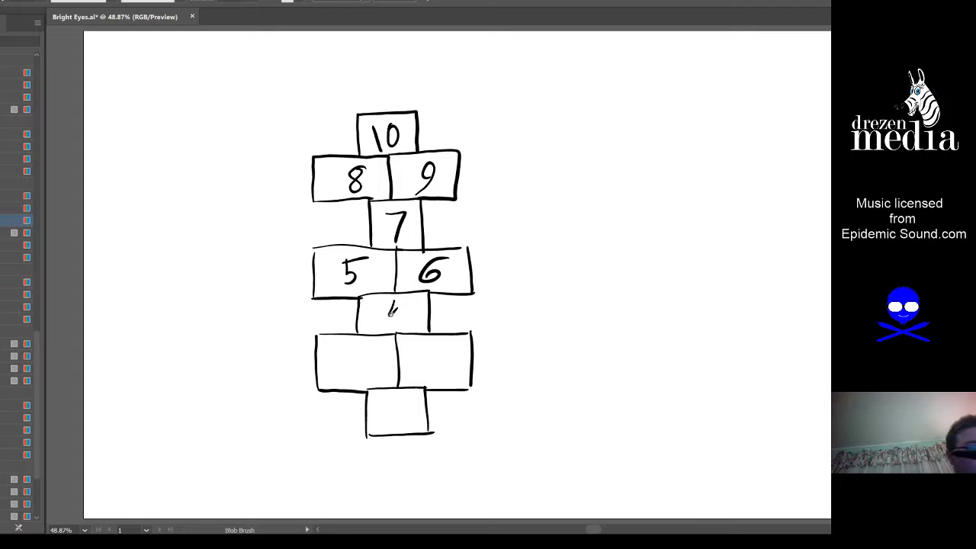
# Step: Number the remaining lower boxes with 4 in the single box, 2 and 3 in the pair, and 1 at the base
pyautogui.moveTo(392, 310); pyautogui.dragTo(408, 319)
pyautogui.moveTo(403, 300); pyautogui.dragTo(398, 326)
pyautogui.moveTo(348, 352); pyautogui.dragTo(375, 376)
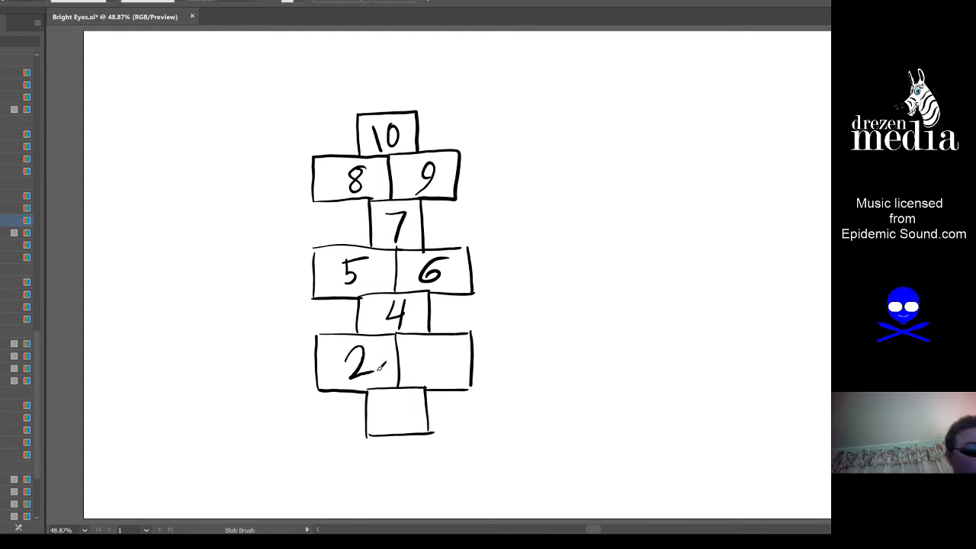
pyautogui.moveTo(434, 343)
pyautogui.mouseDown()
pyautogui.moveTo(441, 366)
pyautogui.moveTo(396, 426)
pyautogui.mouseUp()
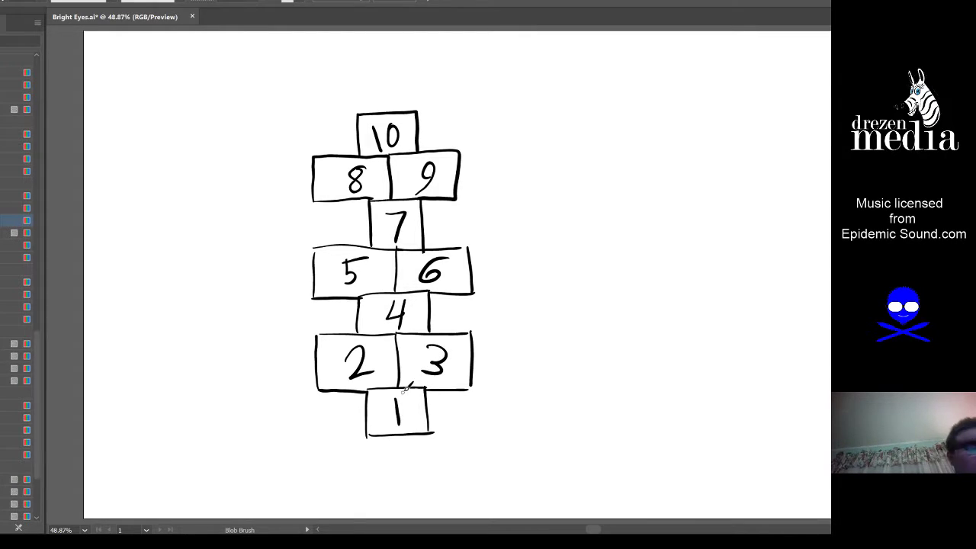
# Step: Select the whole numbered hopscotch court and recolour its lines white
pyautogui.press('v')
pyautogui.moveTo(229, 467); pyautogui.dragTo(586, 105)
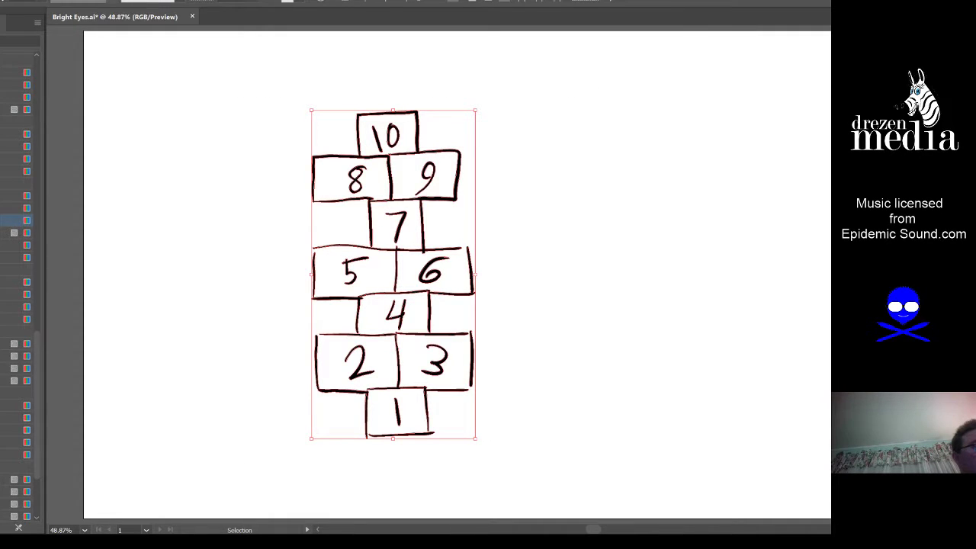
pyautogui.click(5, 208)
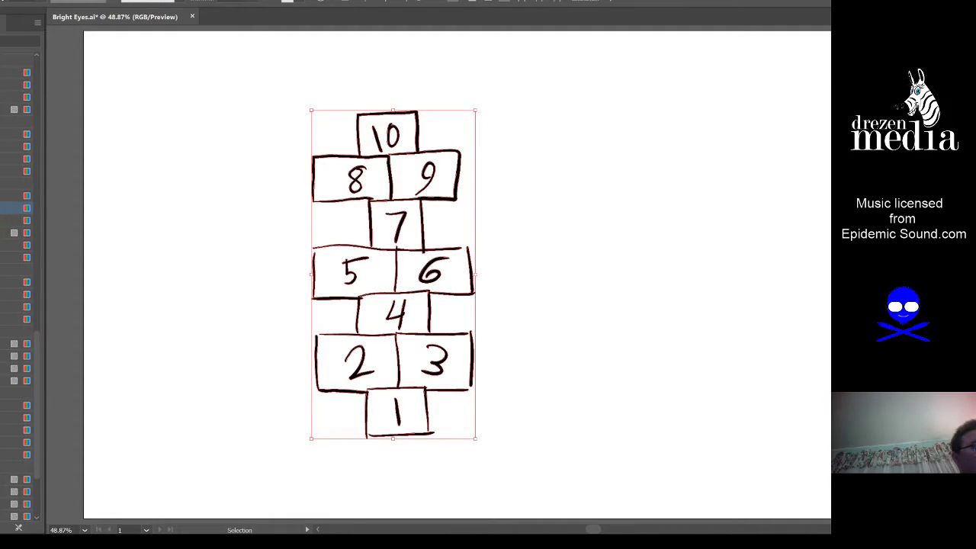
pyautogui.click(282, 452)
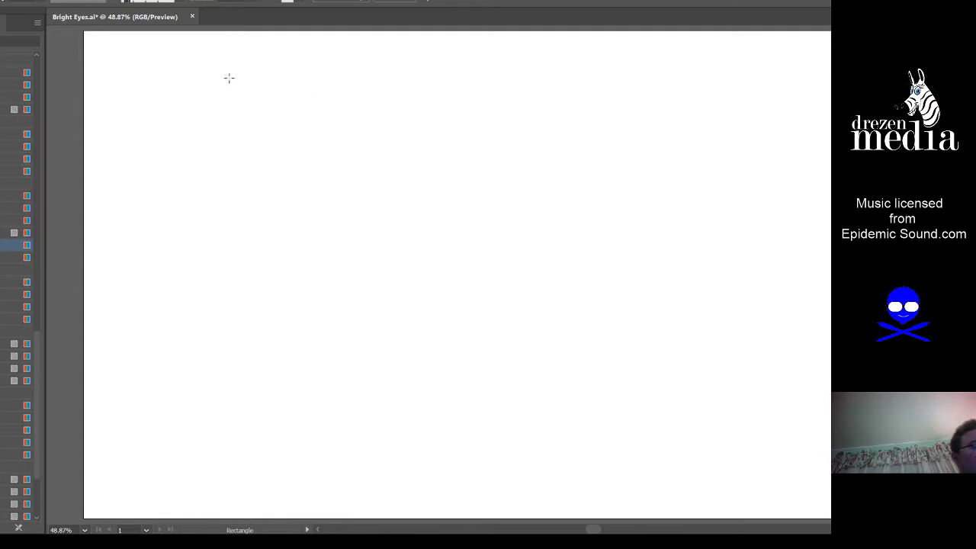
# Step: Draw a tall dark grey rectangle behind the white hopscotch court and shift it slightly left to centre it around the court
pyautogui.moveTo(250, 72); pyautogui.dragTo(555, 485)
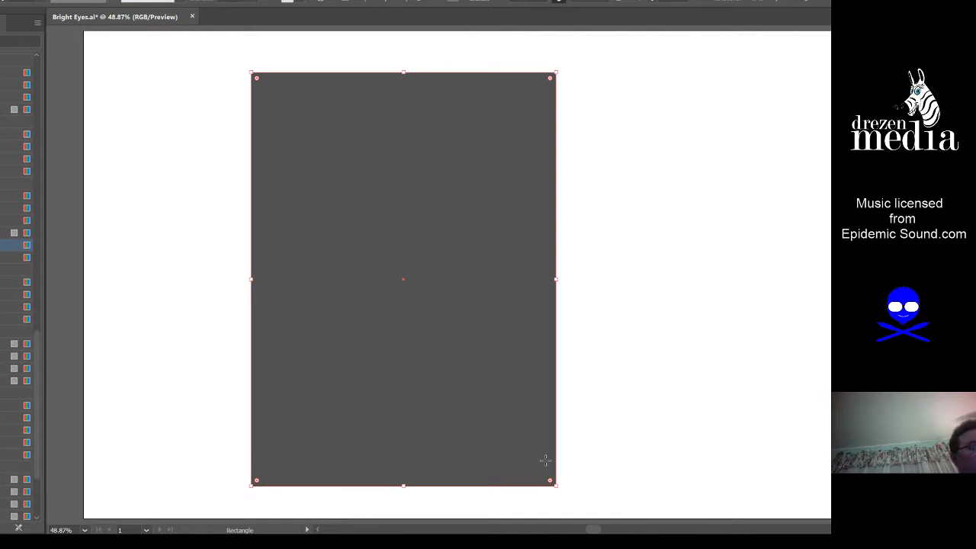
pyautogui.press('v')
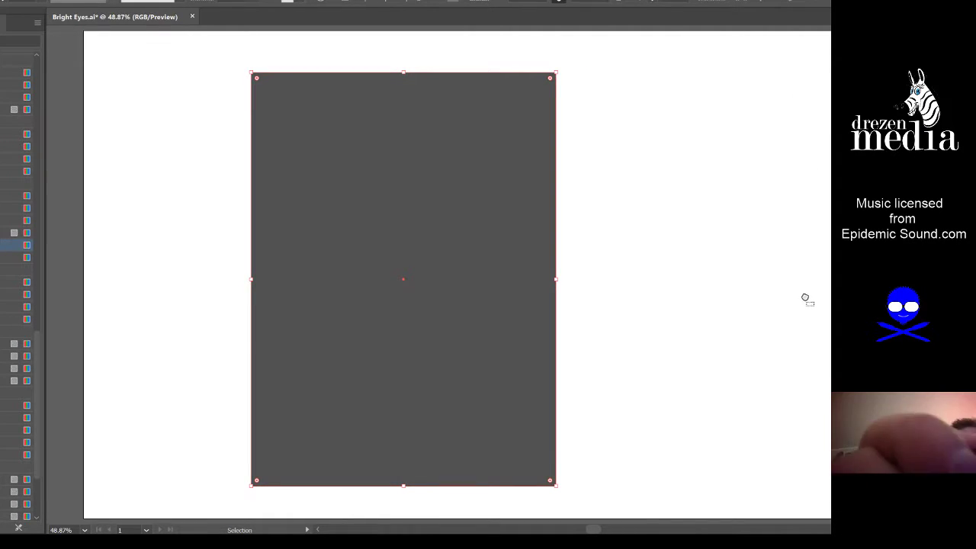
pyautogui.hotkey('ctrl', 'v')
pyautogui.moveTo(529, 322); pyautogui.dragTo(521, 330)
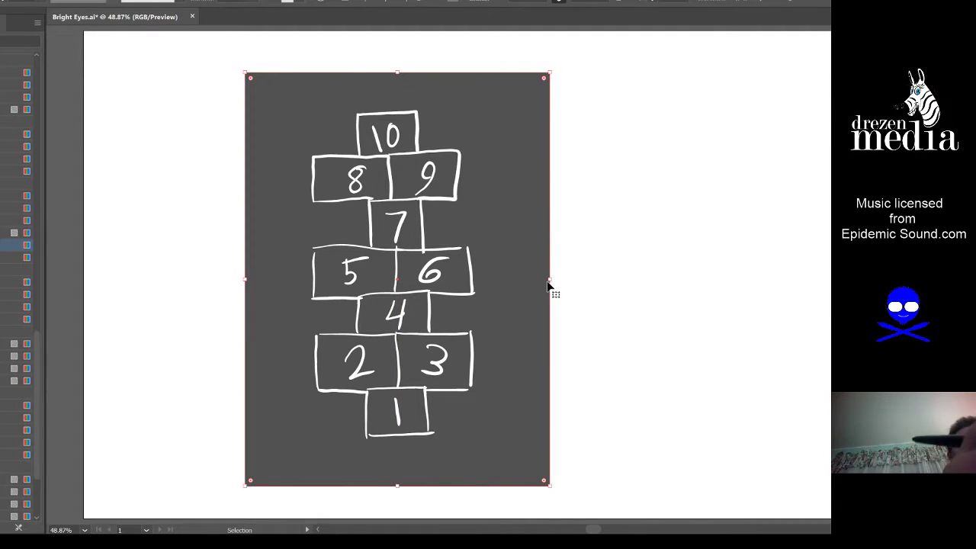
# Step: Widen the dark grey rectangle on both sides, stretch it to nearly the full artboard height, and select it together with the hopscotch court
pyautogui.moveTo(549, 280); pyautogui.dragTo(565, 280)
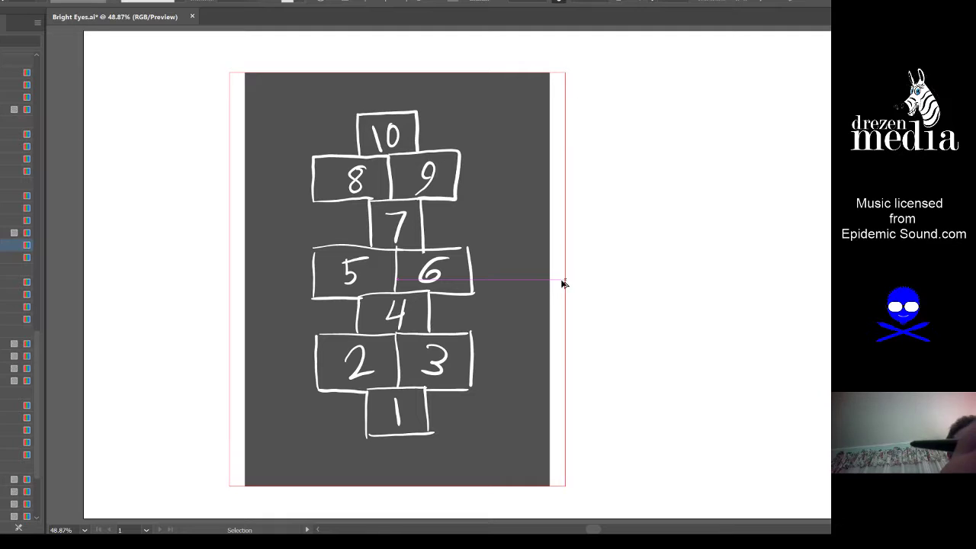
pyautogui.moveTo(397, 73); pyautogui.dragTo(401, 42)
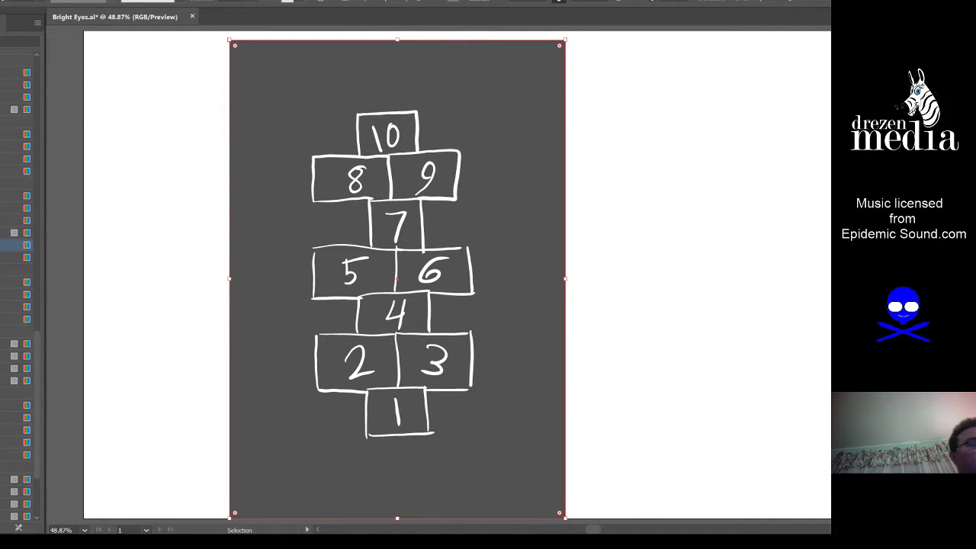
pyautogui.moveTo(204, 53)
pyautogui.mouseDown()
pyautogui.moveTo(575, 366)
pyautogui.moveTo(627, 522)
pyautogui.mouseUp()
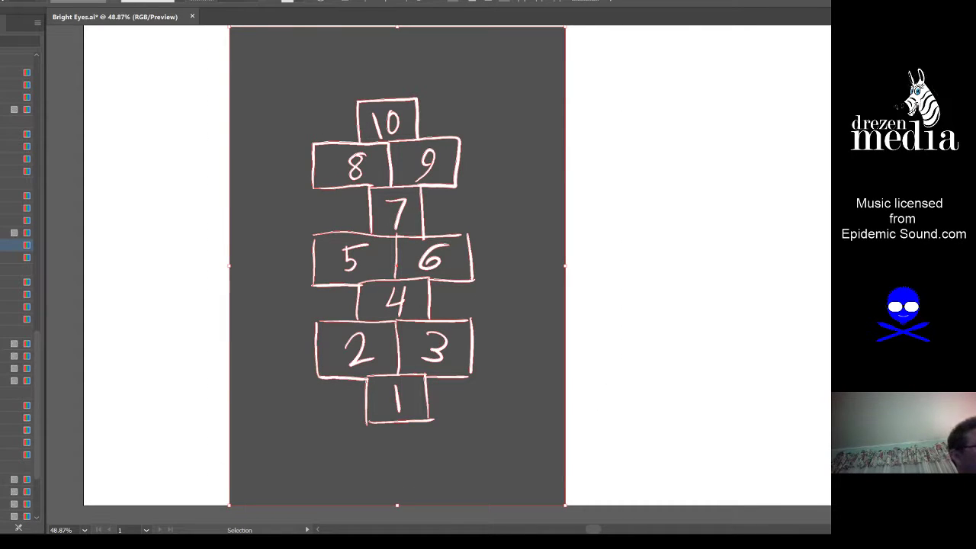
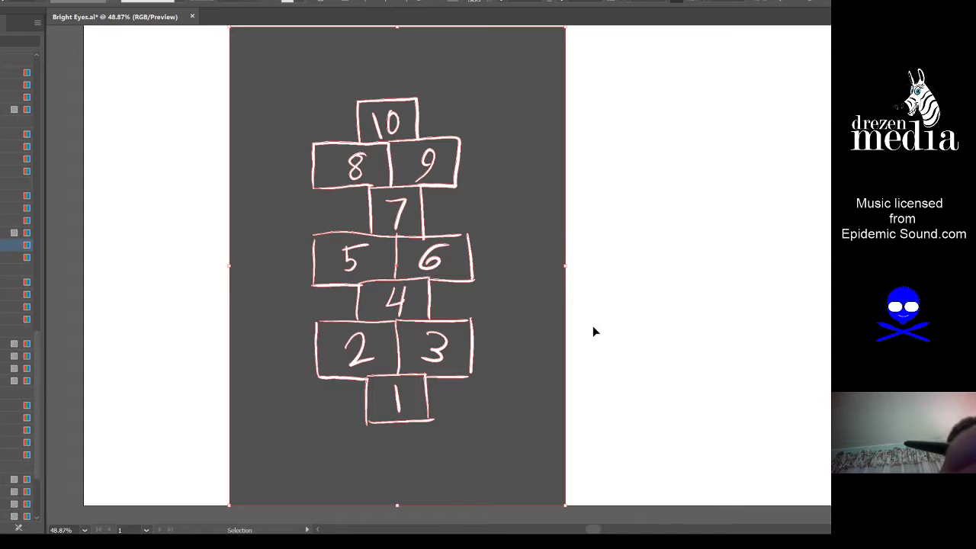
# Step: Duplicate the dark rectangle and its hopscotch court to the right, leaving a narrow gap beside the original
pyautogui.hscroll(4, 593, 326)
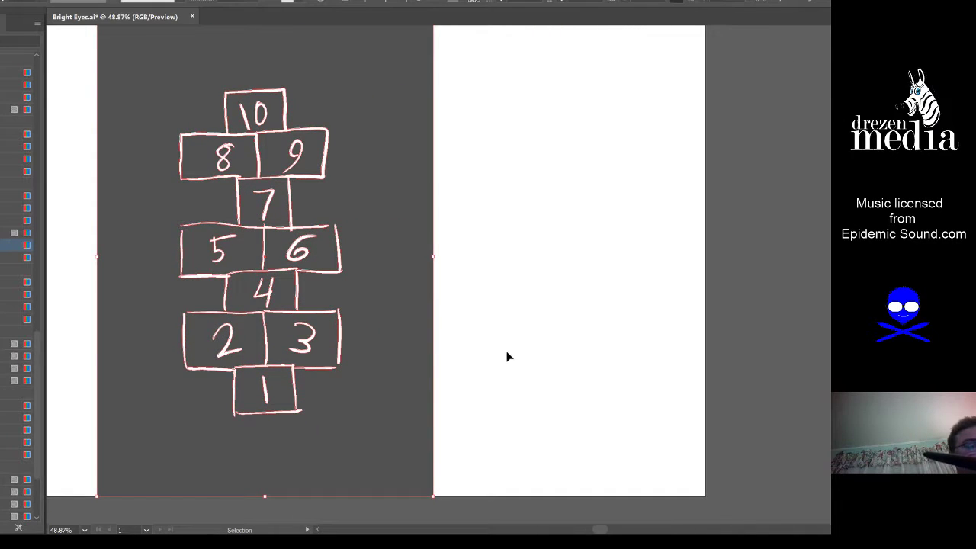
pyautogui.moveTo(381, 391); pyautogui.dragTo(751, 390)
pyautogui.click(782, 429)
pyautogui.click(560, 407)
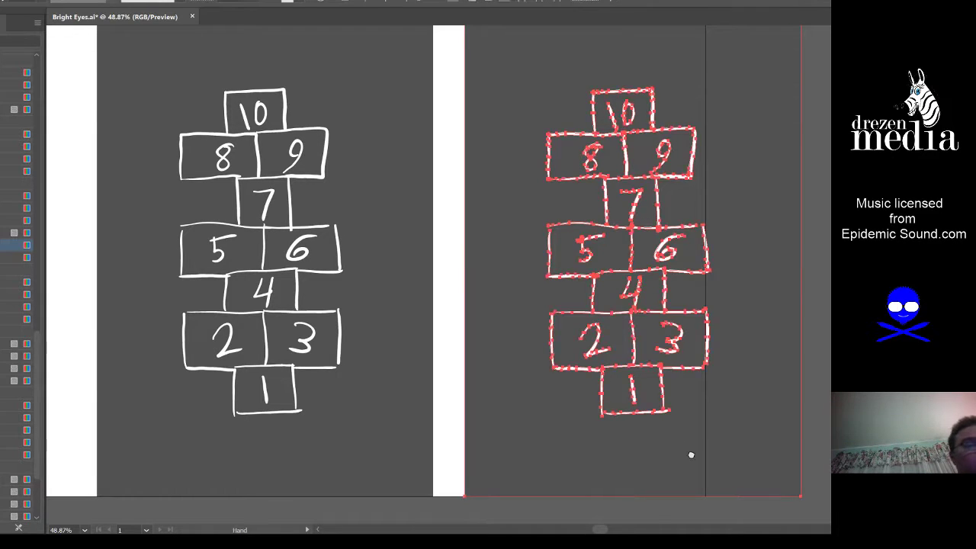
# Step: Delete the white hopscotch court from the duplicate, keeping only its blank dark rectangle
pyautogui.moveTo(690, 453); pyautogui.dragTo(444, 455)
pyautogui.click(602, 161)
pyautogui.click(319, 406)
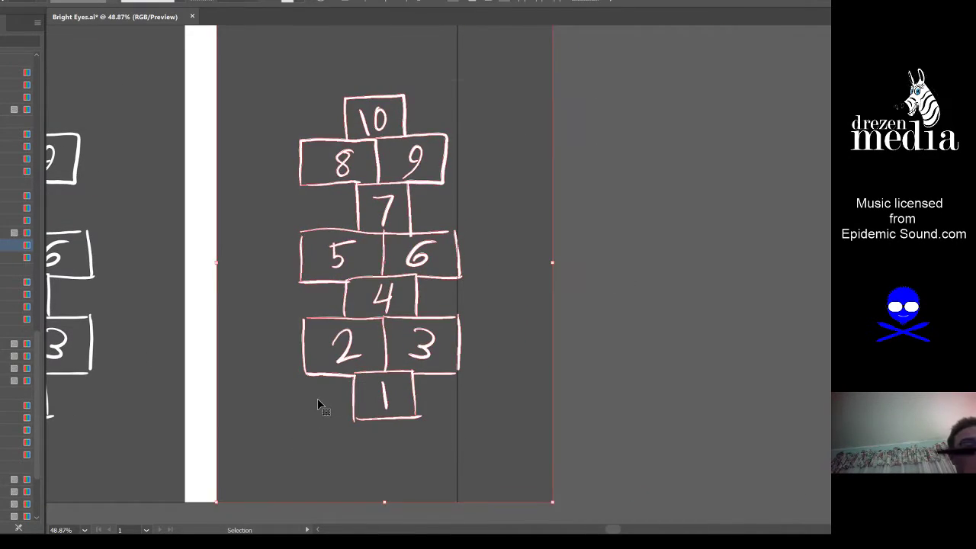
pyautogui.keyDown('shift'); pyautogui.click(484, 312); pyautogui.keyUp('shift')
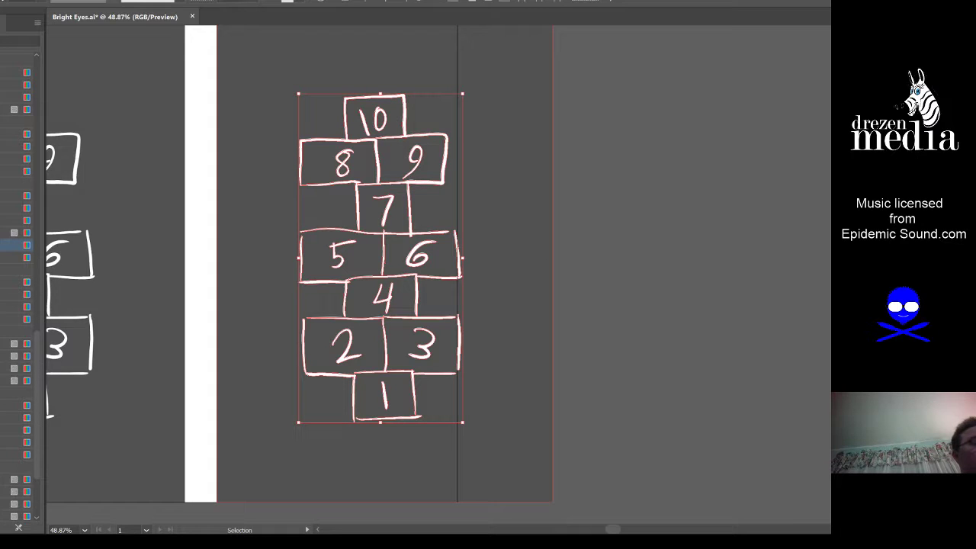
pyautogui.press('Delete')
# Step: Select the original dark rectangle together with its numbered hopscotch court and delete both from the artboard
pyautogui.press('space')
pyautogui.moveTo(514, 381); pyautogui.dragTo(775, 373)
pyautogui.click(260, 399)
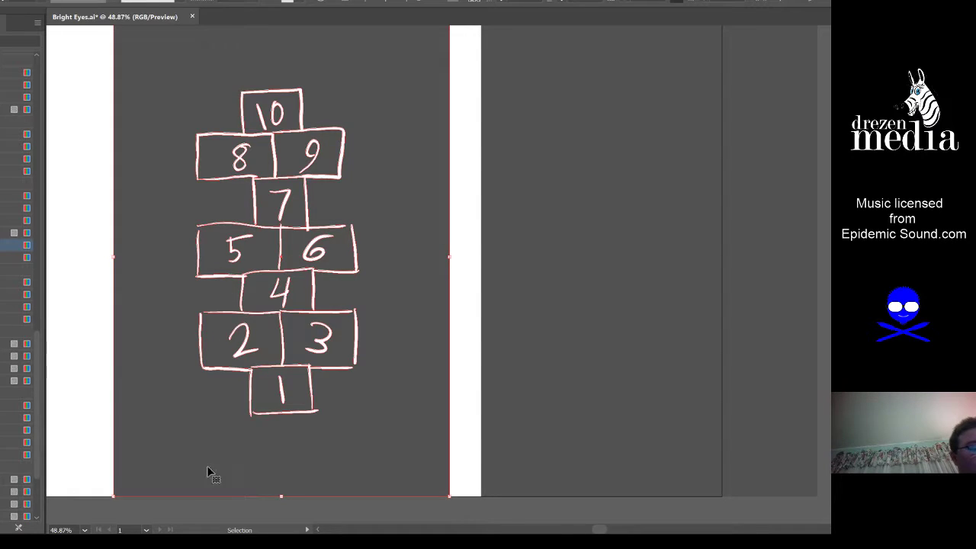
pyautogui.moveTo(404, 418); pyautogui.dragTo(568, 324)
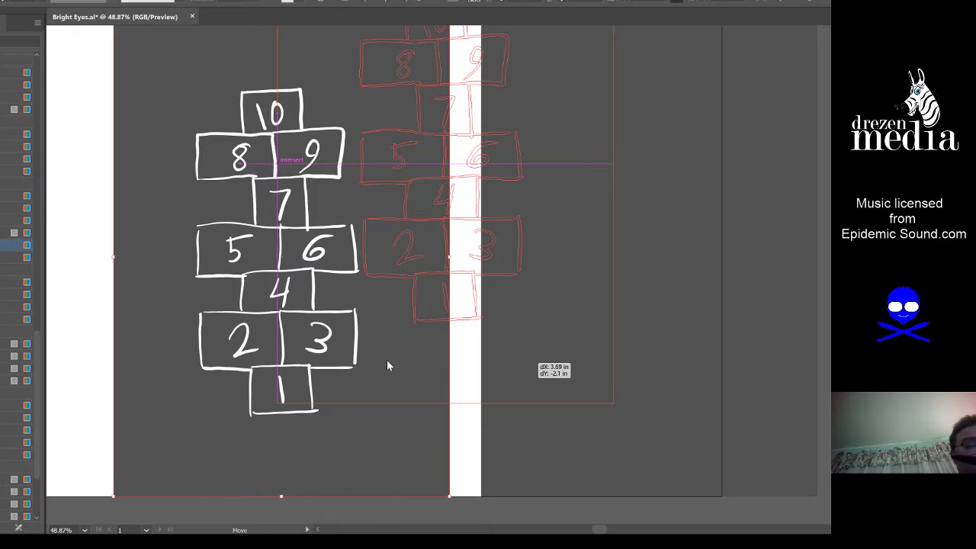
pyautogui.press('Escape')
pyautogui.hotkey('ctrl', 'h')
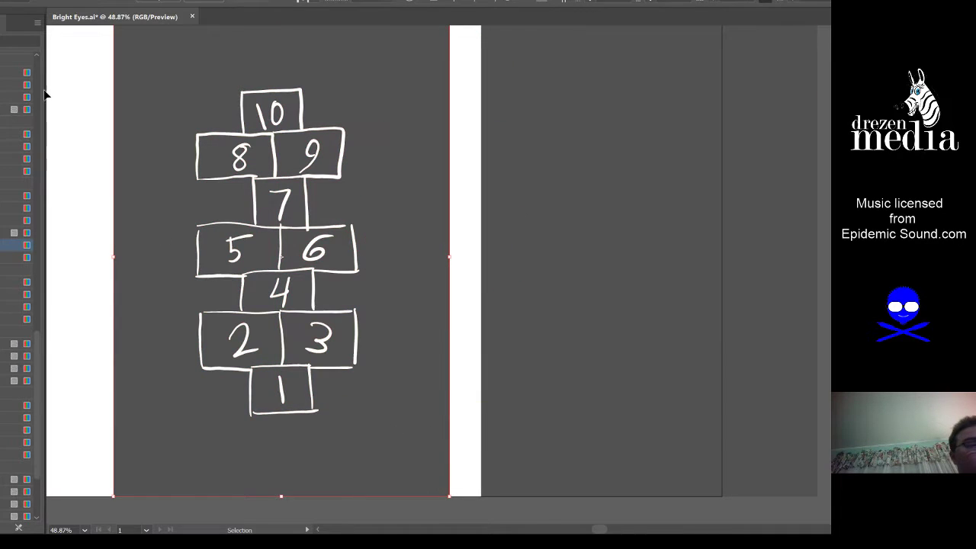
pyautogui.press('Delete')
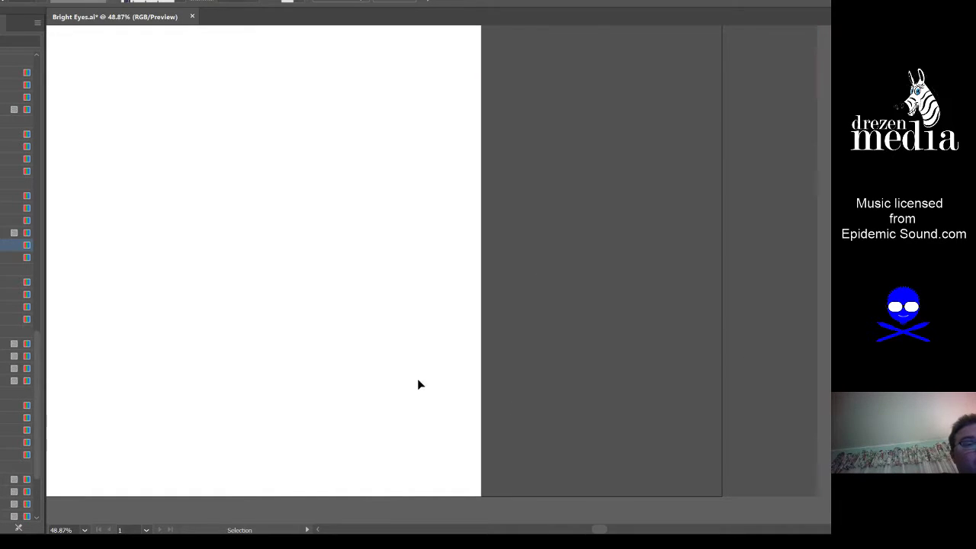
# Step: Move the remaining blank dark rectangle left across the artboard until it uncovers the dog line art, and deselect it
pyautogui.hotkey('ctrl', '0')
pyautogui.moveTo(606, 374); pyautogui.dragTo(305, 381)
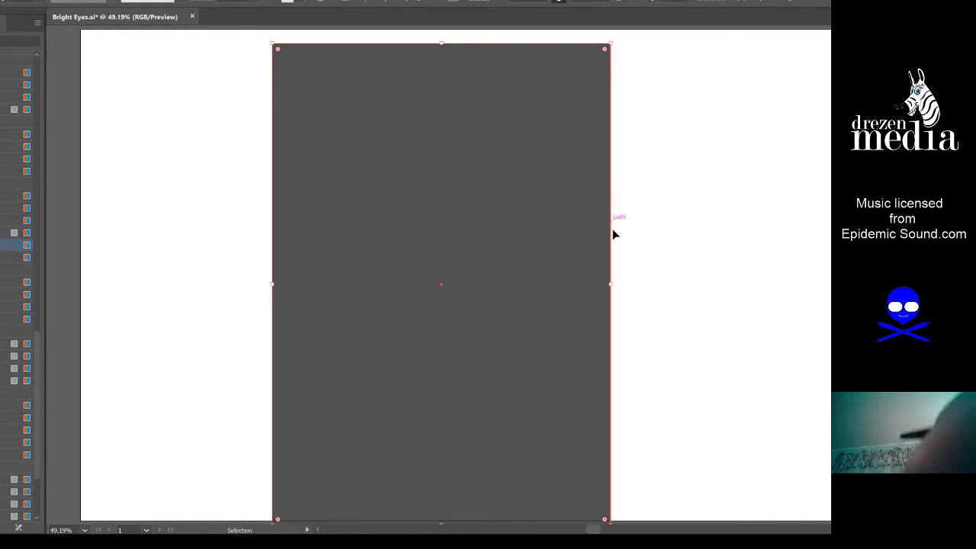
pyautogui.press('space')
pyautogui.moveTo(584, 274); pyautogui.dragTo(548, 270)
pyautogui.moveTo(535, 357)
pyautogui.mouseDown()
pyautogui.moveTo(423, 348)
pyautogui.moveTo(246, 370)
pyautogui.mouseUp()
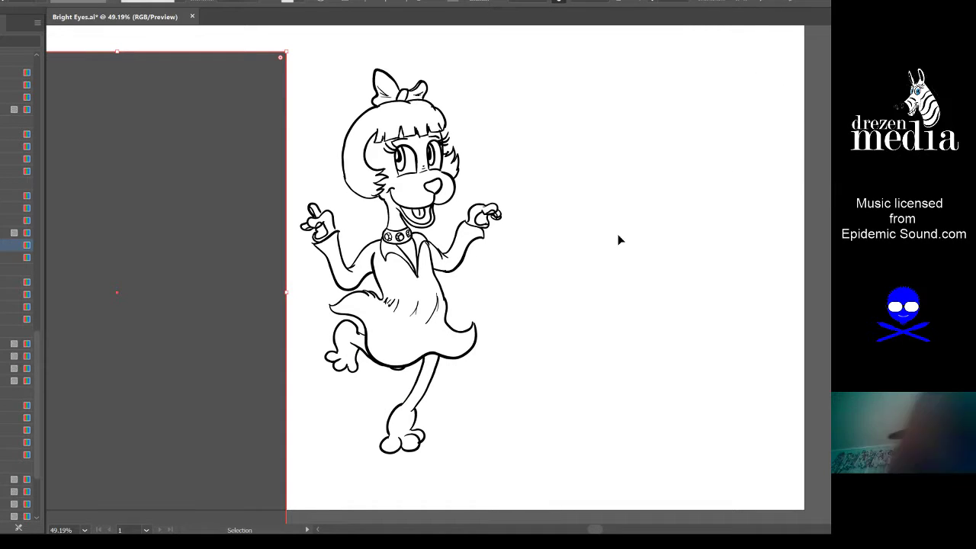
pyautogui.click(552, 265)
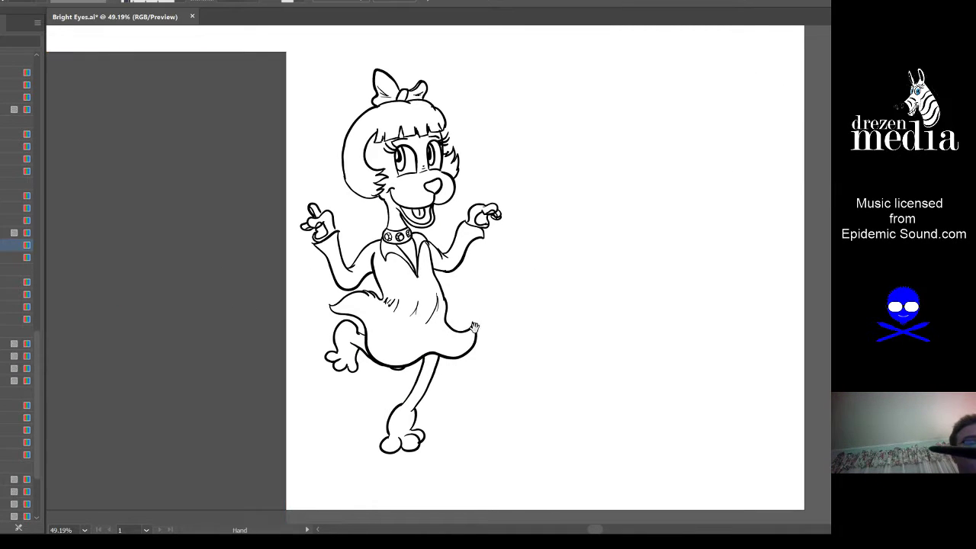
# Step: Move the colour reference picture of the dog group from outside the artboard onto the dark rectangle beside the dog drawing
pyautogui.hscroll(-5, 634, 342)
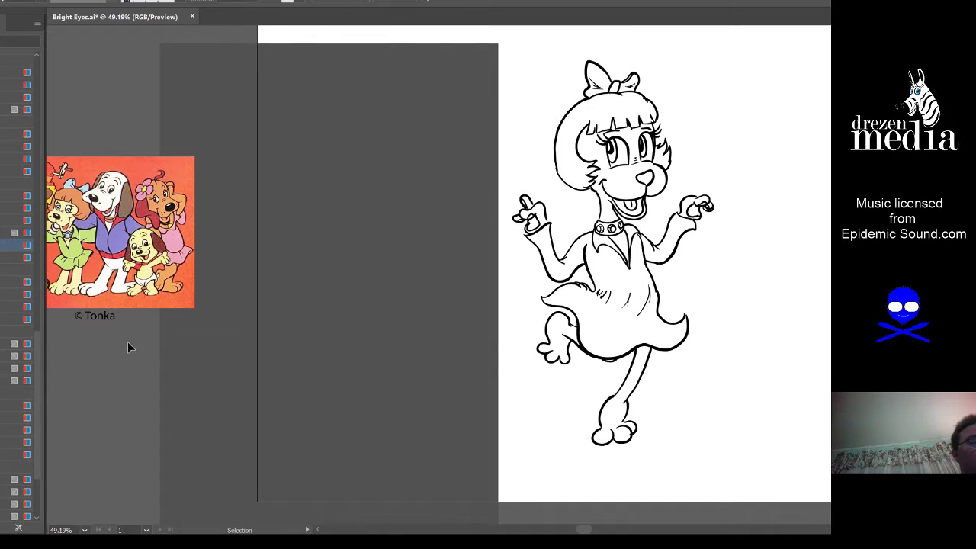
pyautogui.press('space')
pyautogui.moveTo(130, 353); pyautogui.dragTo(150, 352)
pyautogui.moveTo(161, 291); pyautogui.dragTo(425, 271)
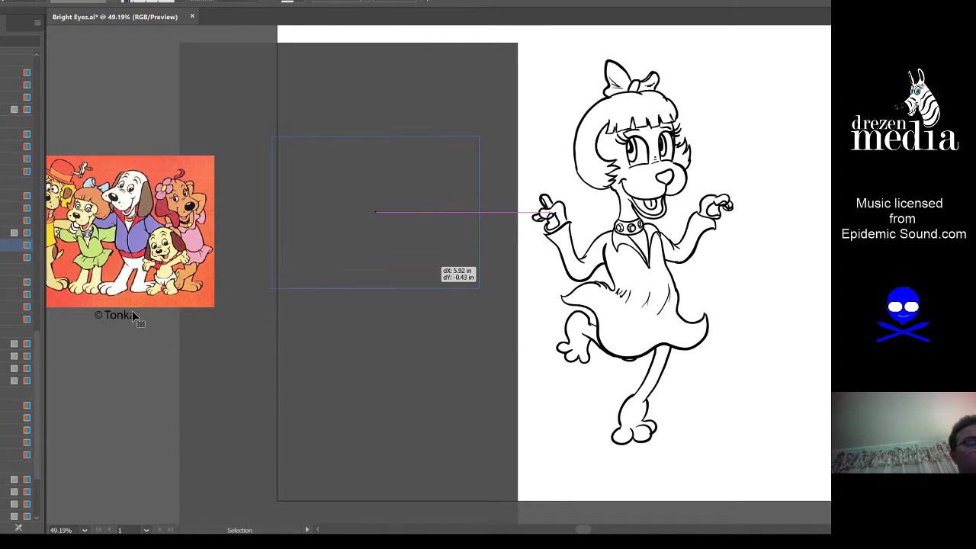
pyautogui.click(115, 313)
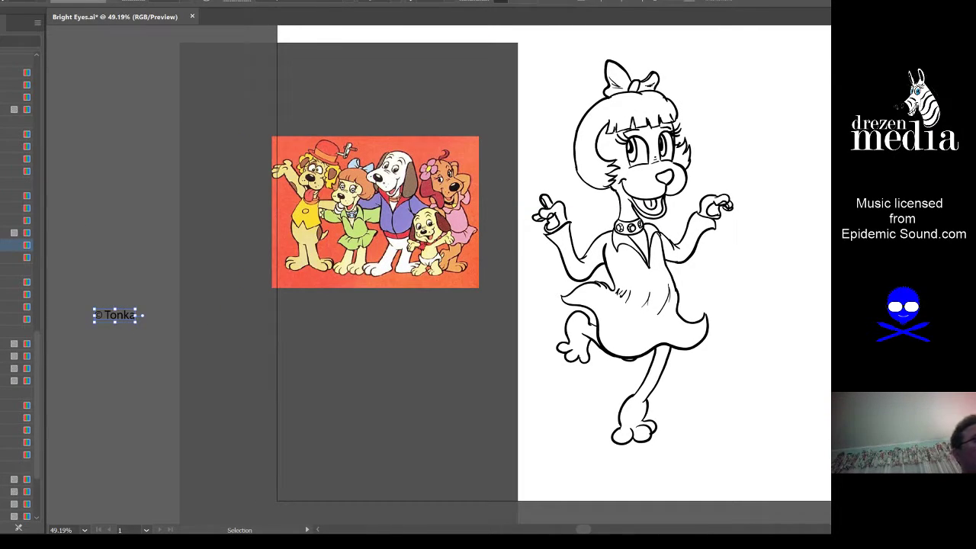
pyautogui.click(496, 401)
# Step: Sample the light green from the reference dog's outfit and fill the dress, collar and both sleeves with Live Paint
pyautogui.hscroll(5, 405, 409)
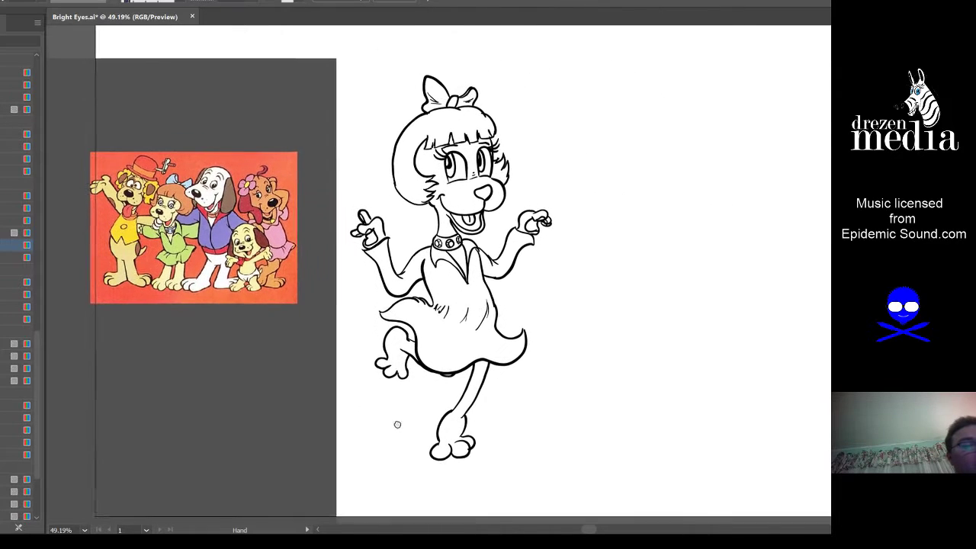
pyautogui.press('i')
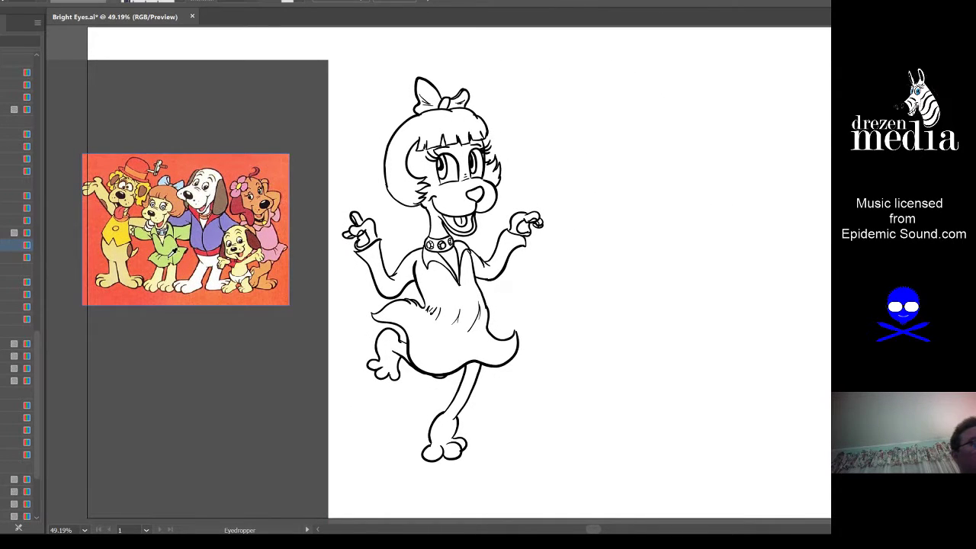
pyautogui.press('k')
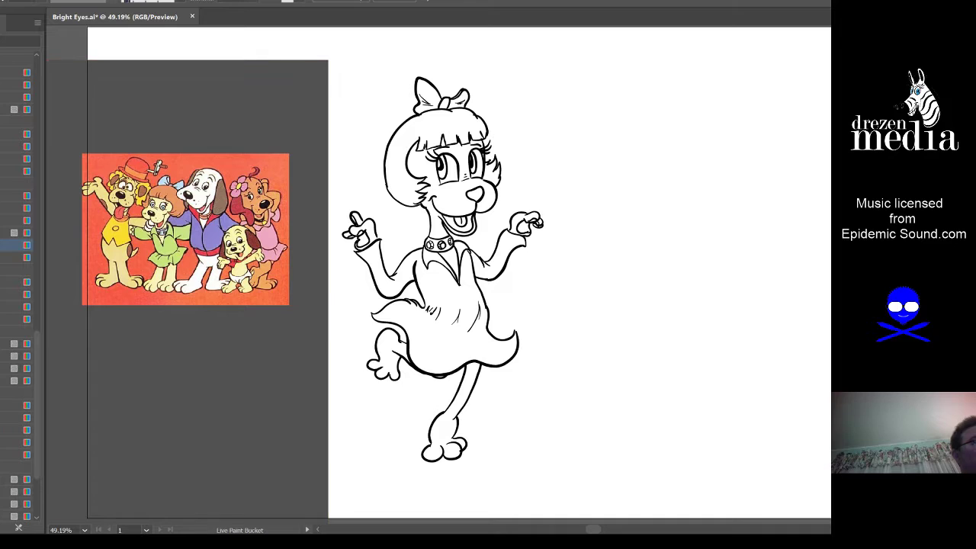
pyautogui.click(453, 350)
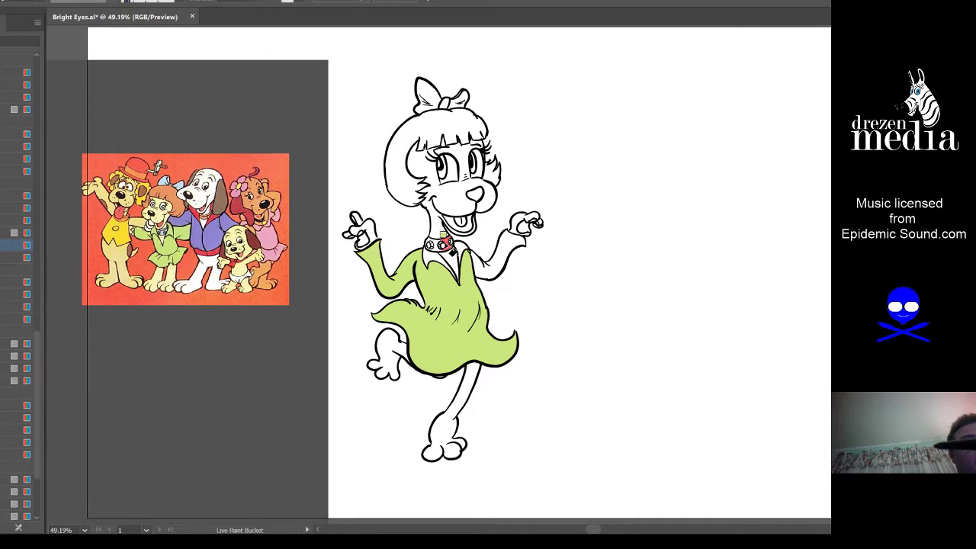
pyautogui.click(507, 281)
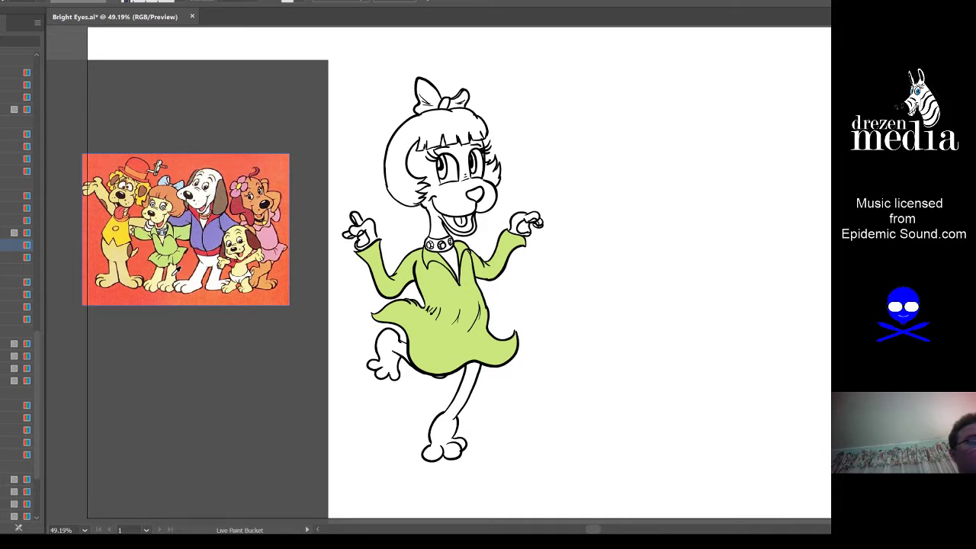
# Step: Fill the standing leg, the raised leg and both feet with the pale cream fur colour from the reference picture
pyautogui.click(461, 408)
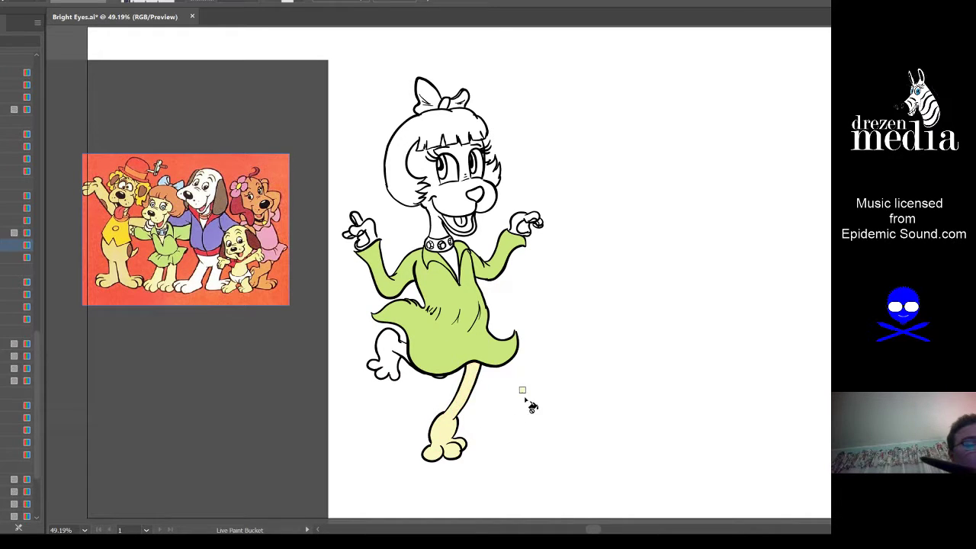
pyautogui.click(392, 352)
pyautogui.hscroll(1, 526, 398)
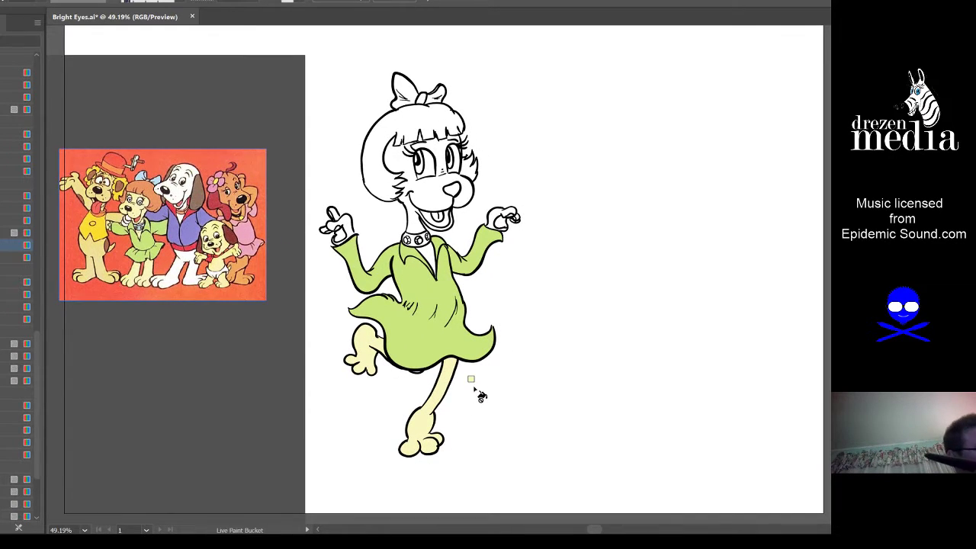
# Step: Fill the dog's chest, neck, face, lower jaw and the hand on the image's right with pale cream
pyautogui.scroll(1, 480, 394)
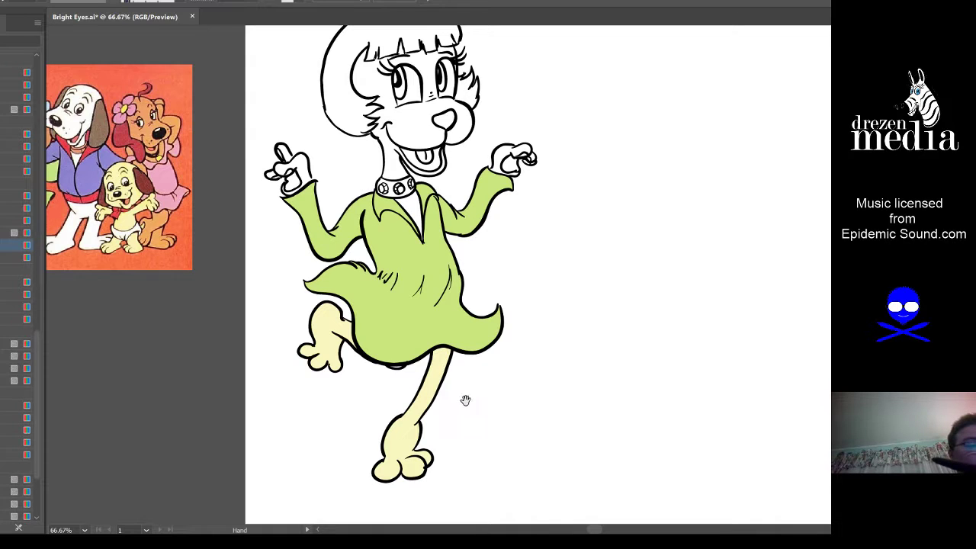
pyautogui.hscroll(1, 458, 401)
pyautogui.scroll(3, 449, 394)
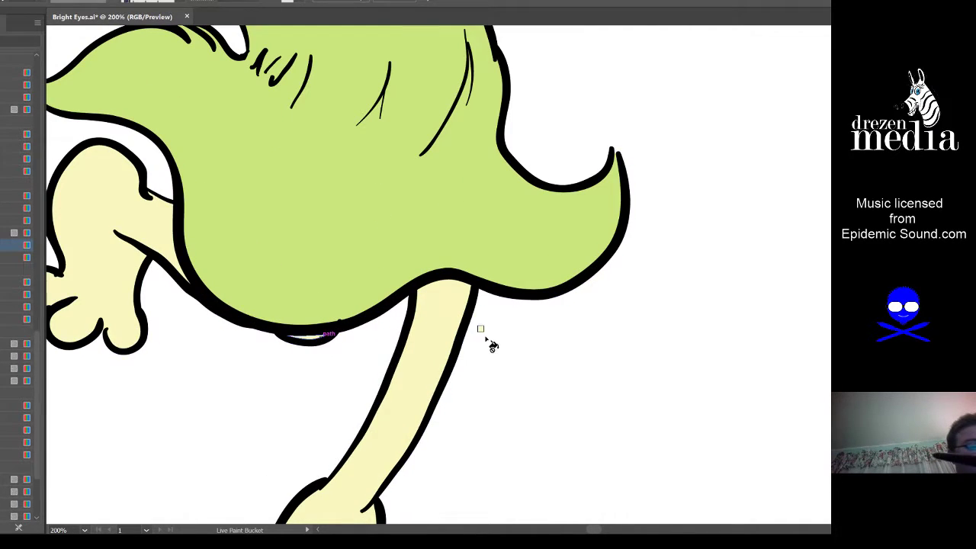
pyautogui.scroll(6, 521, 383)
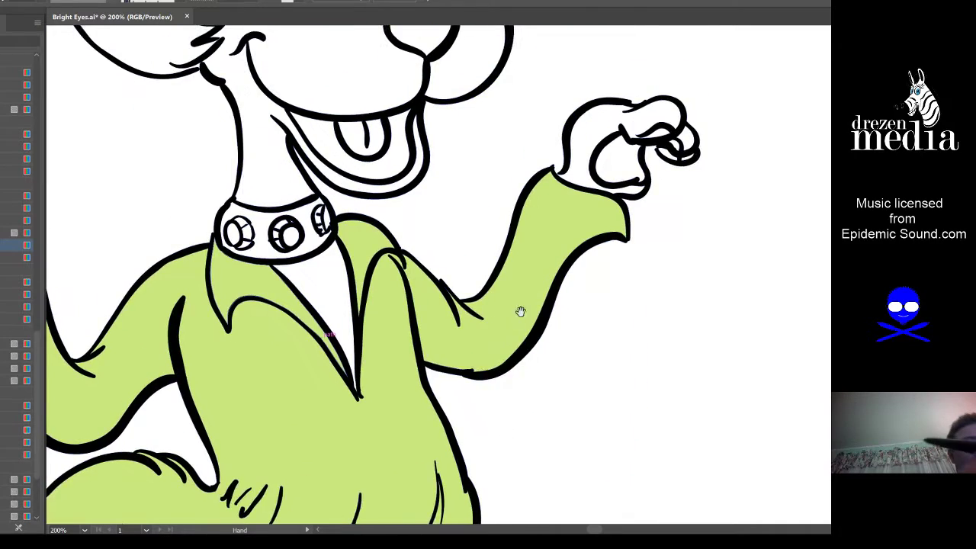
pyautogui.moveTo(521, 312); pyautogui.dragTo(552, 334)
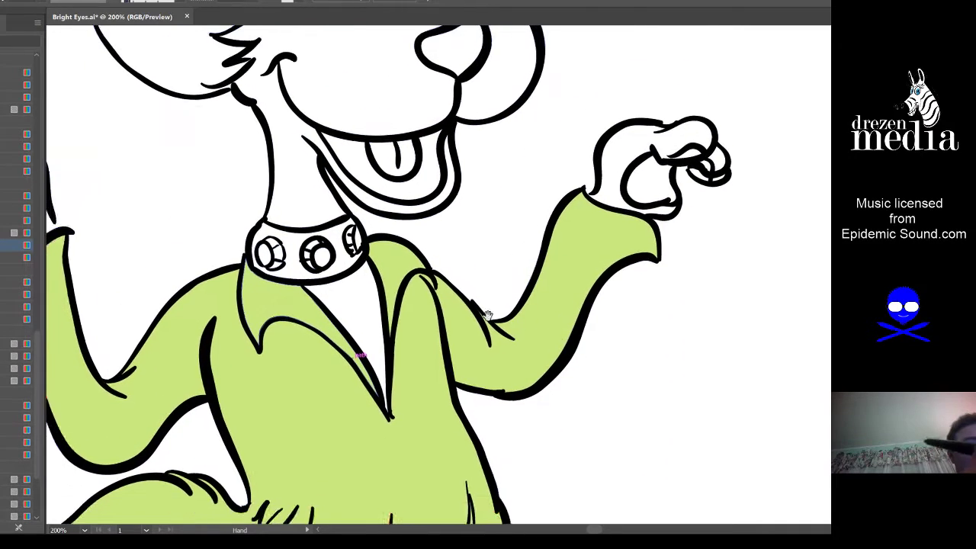
pyautogui.click(355, 323)
pyautogui.click(305, 164)
pyautogui.moveTo(494, 262); pyautogui.dragTo(429, 351)
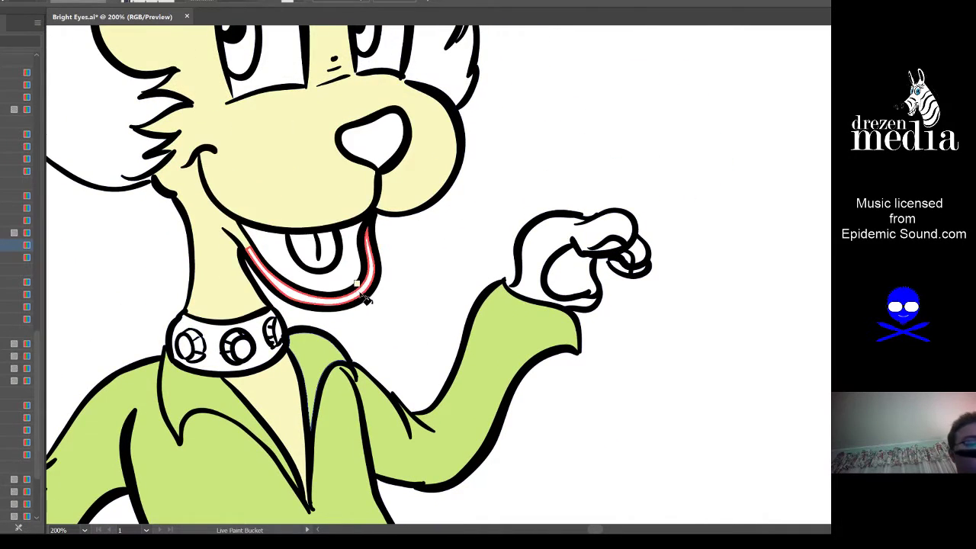
pyautogui.click(543, 270)
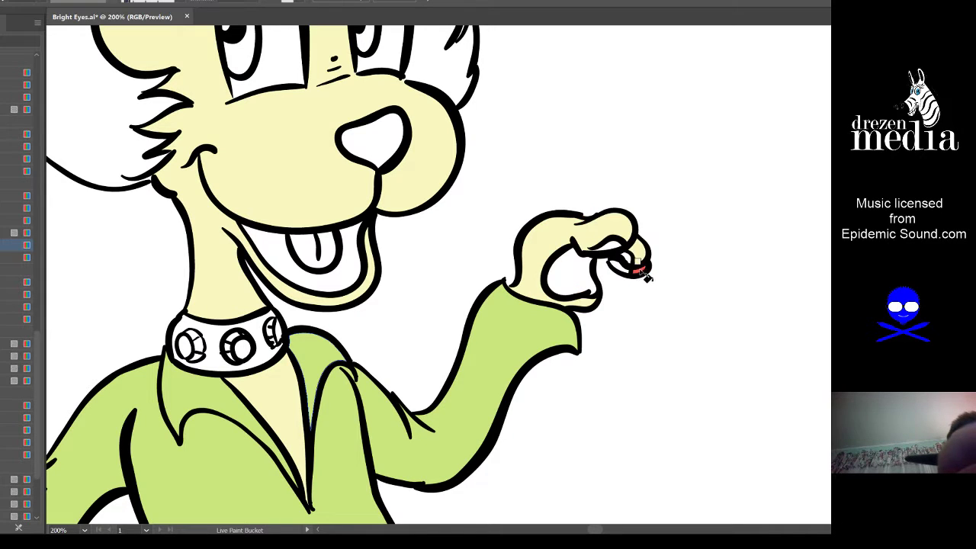
# Step: Fill the palm and fingers of the pointing hand on the image's left with pale cream
pyautogui.hscroll(-10, 646, 275)
pyautogui.scroll(-2, 647, 274)
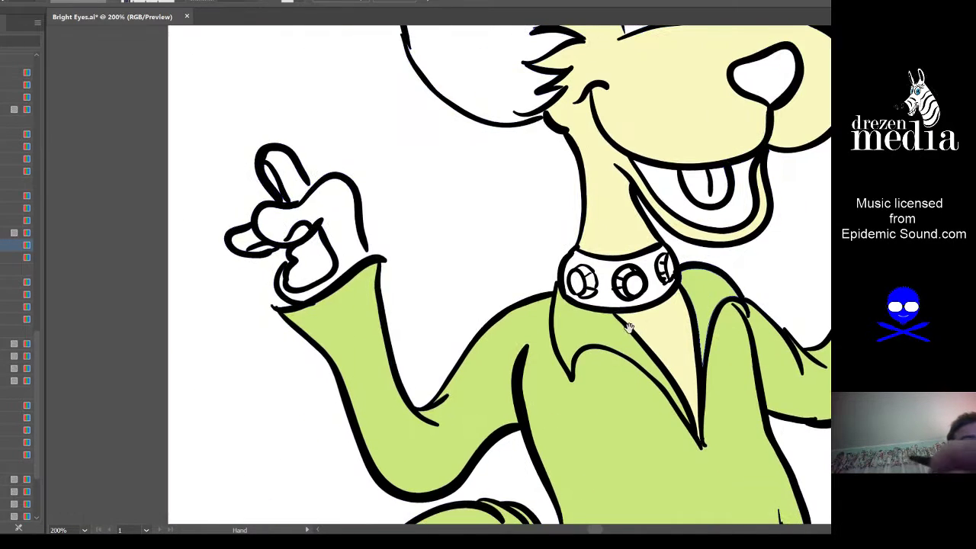
pyautogui.click(347, 233)
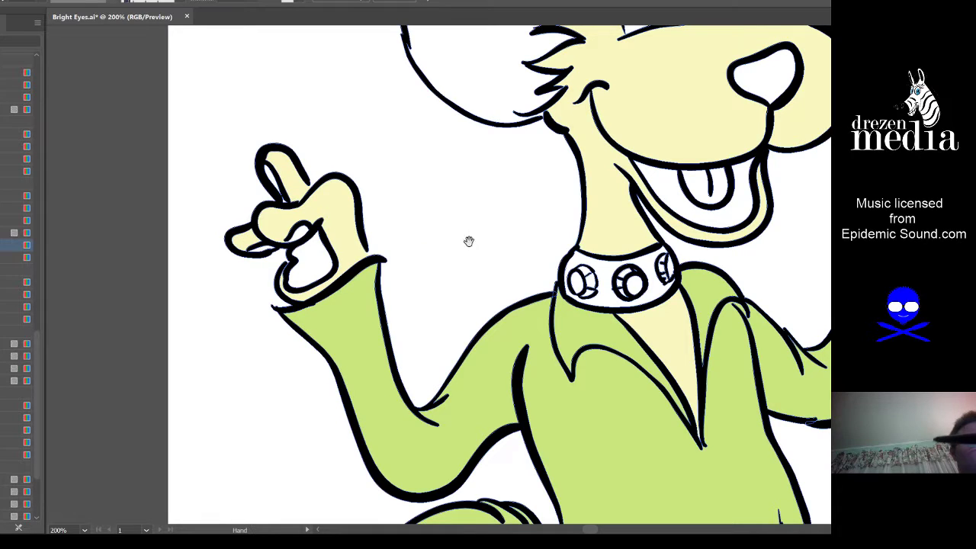
# Step: Fill both loops and the centre knot of the hair bow with light blue using Live Paint
pyautogui.moveTo(468, 239)
pyautogui.mouseDown()
pyautogui.moveTo(281, 458)
pyautogui.moveTo(211, 477)
pyautogui.mouseUp()
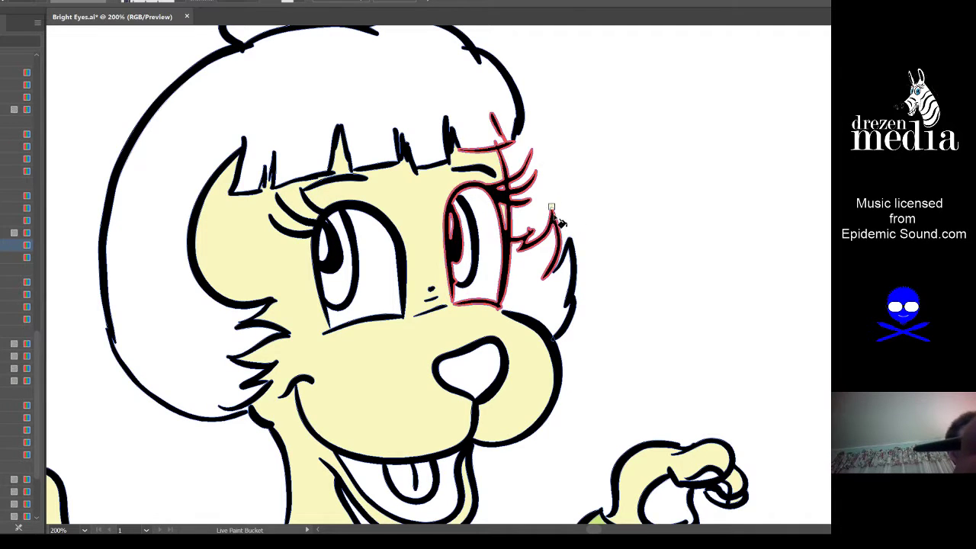
pyautogui.scroll(4, 529, 195)
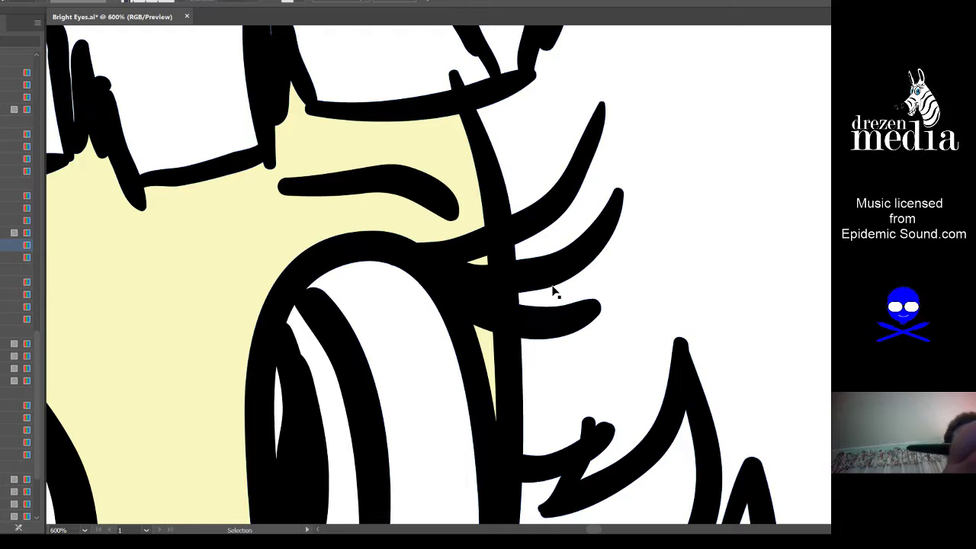
pyautogui.hotkey('ctrl', '-')
pyautogui.hotkey('ctrl', '-')
pyautogui.hotkey('ctrl', '-')
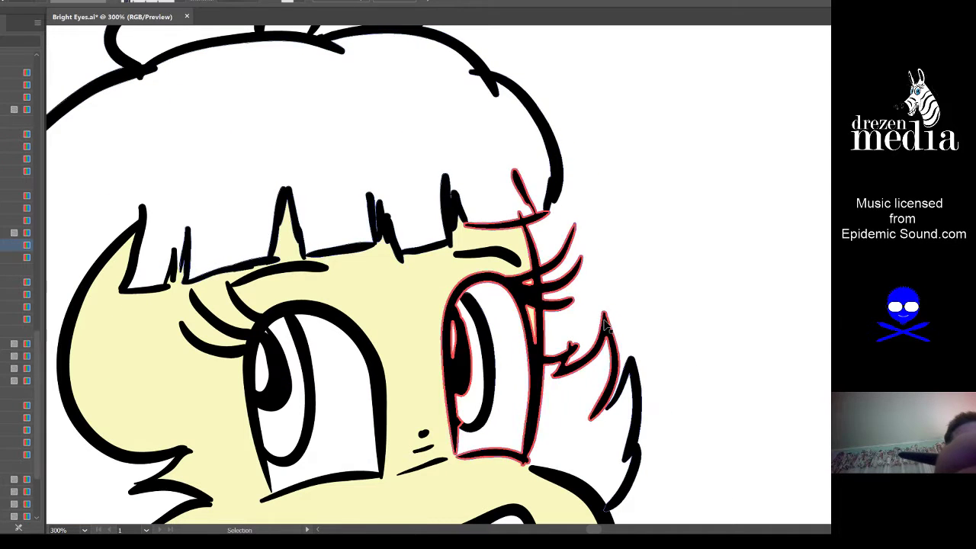
pyautogui.hotkey('ctrl', '-')
pyautogui.moveTo(606, 335)
pyautogui.mouseDown()
pyautogui.moveTo(559, 300)
pyautogui.moveTo(540, 381)
pyautogui.mouseUp()
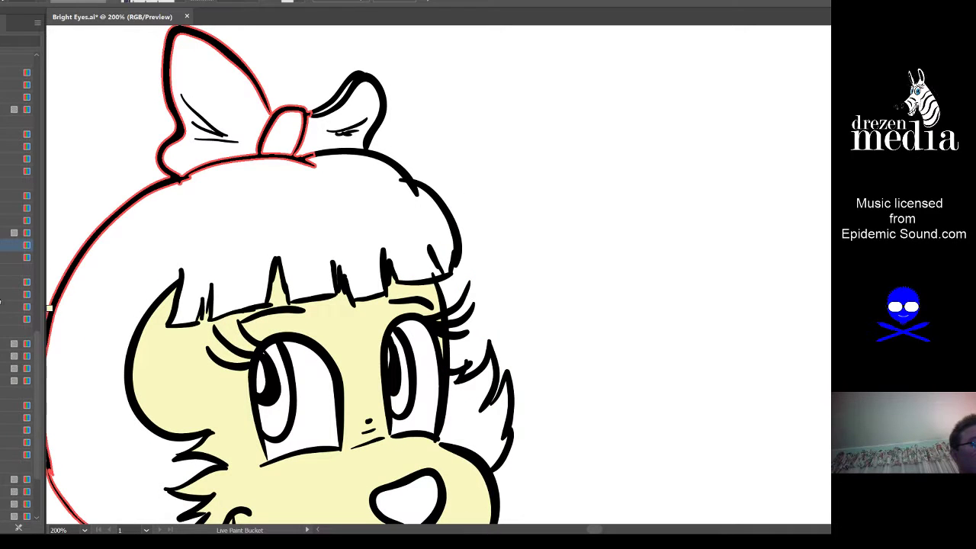
pyautogui.click(225, 114)
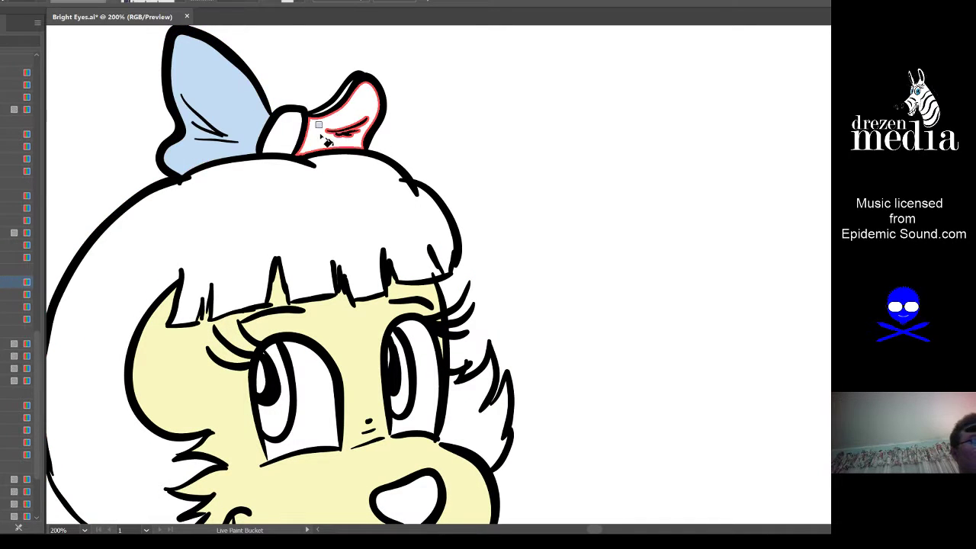
pyautogui.click(286, 128)
pyautogui.click(333, 113)
# Step: Fill the bobbed hair and the tuft beside the cheek on the image's right with brown
pyautogui.moveTo(532, 282); pyautogui.dragTo(557, 161)
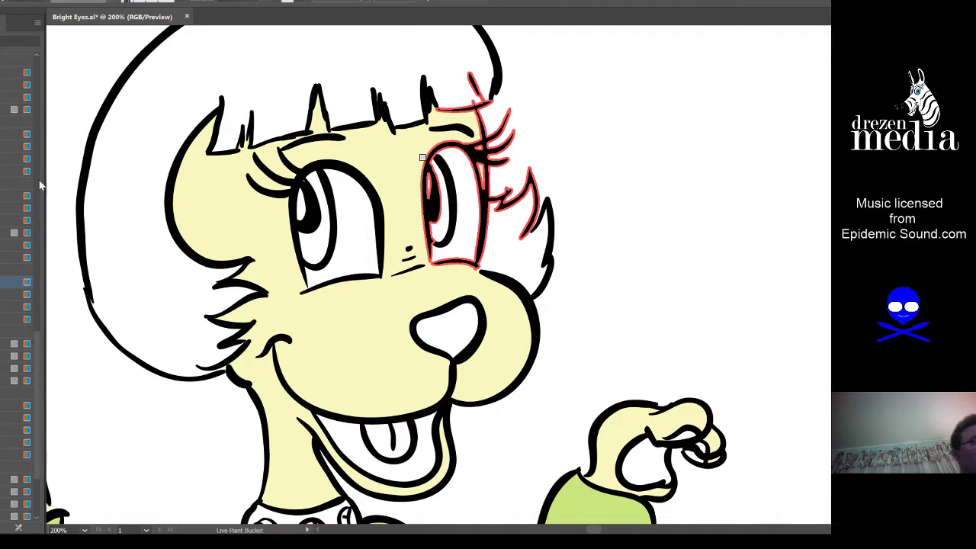
pyautogui.scroll(3, 40, 275)
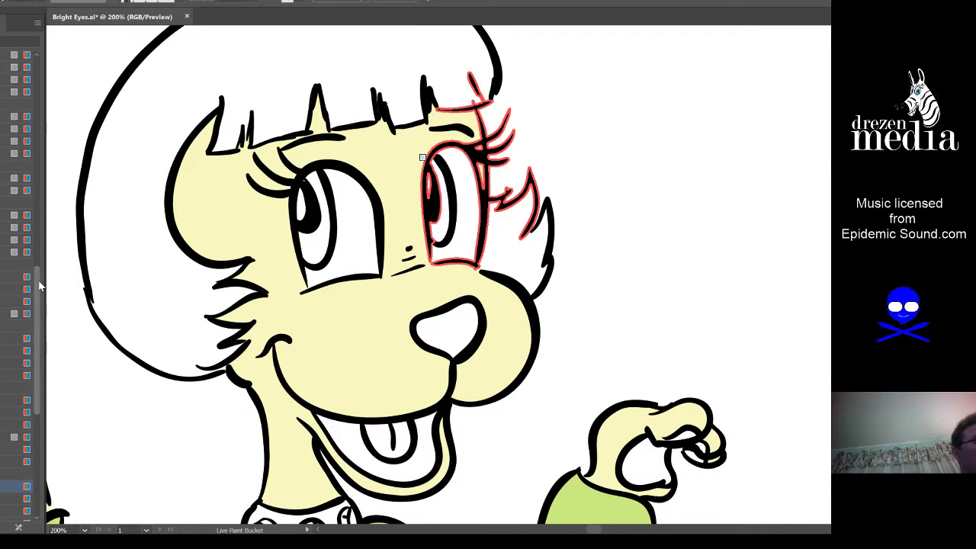
pyautogui.moveTo(40, 286); pyautogui.dragTo(36, 178)
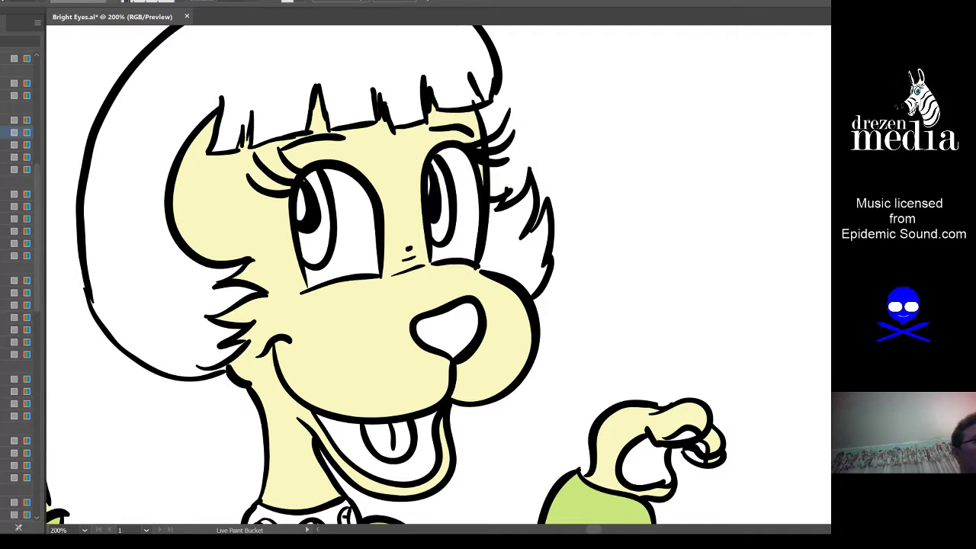
pyautogui.click(142, 181)
pyautogui.click(533, 240)
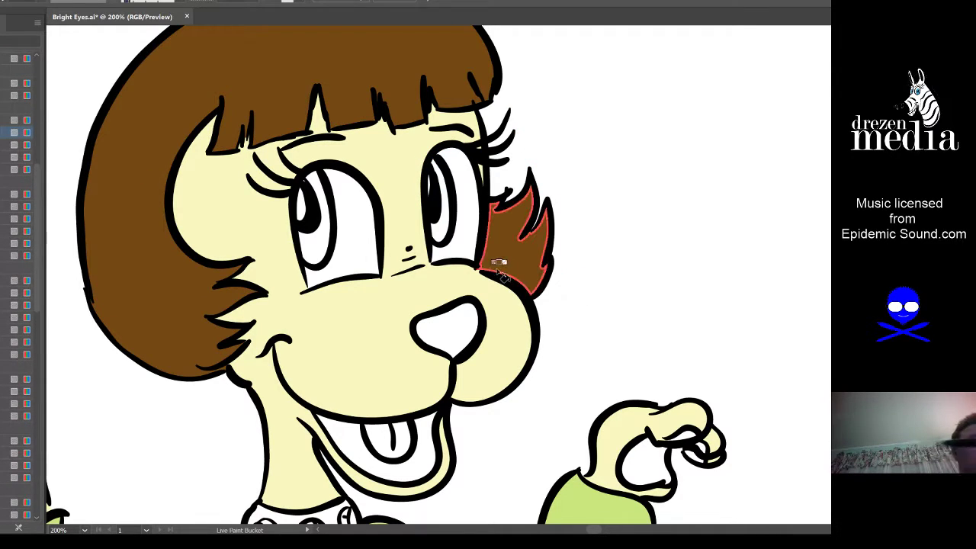
# Step: Fill the mouth interior, the nose and the paw pads of the hand on the image's right with black
pyautogui.click(416, 456)
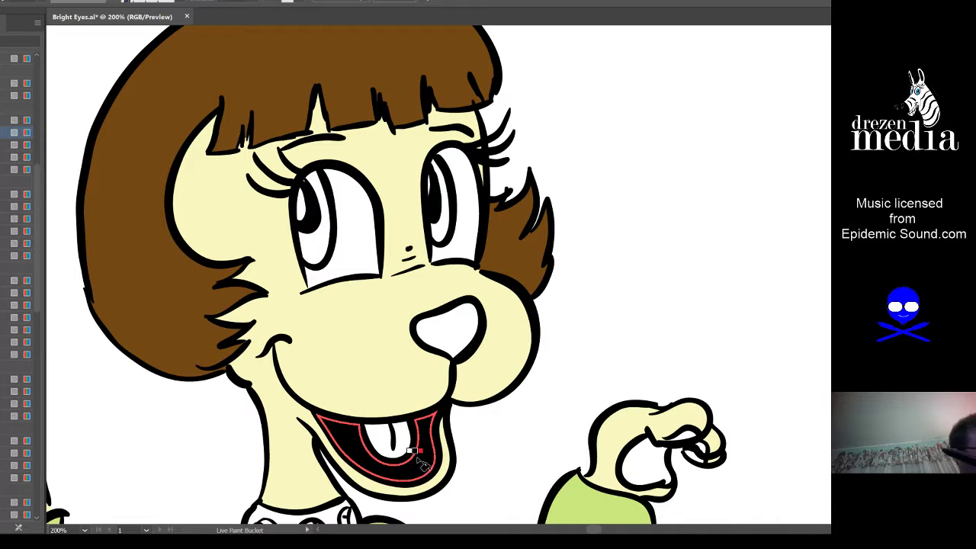
pyautogui.click(453, 330)
pyautogui.moveTo(607, 356); pyautogui.dragTo(424, 226)
pyautogui.click(476, 328)
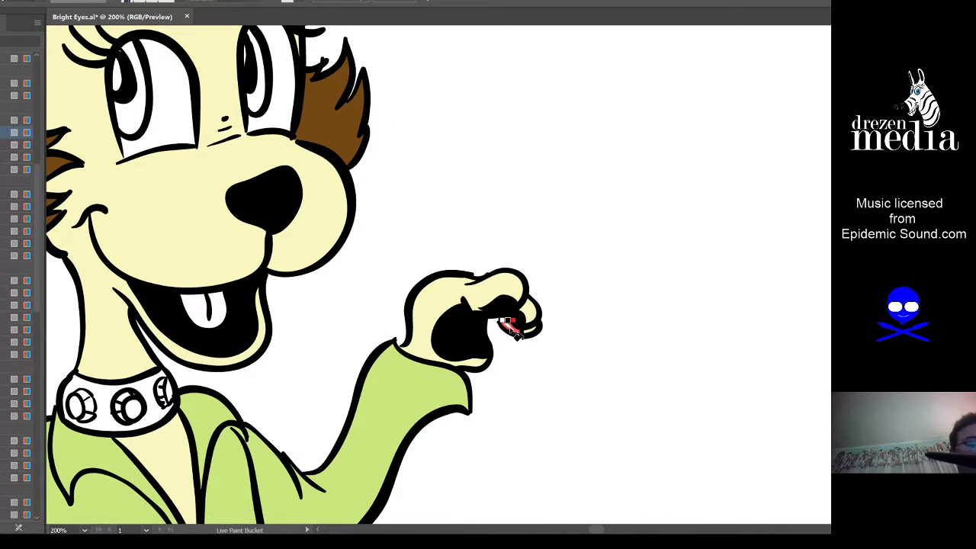
pyautogui.click(509, 326)
# Step: Fill the pads of the pointing hand with black and brush over the remaining white gap below the curled fingers
pyautogui.moveTo(180, 446); pyautogui.dragTo(354, 402)
pyautogui.moveTo(509, 317); pyautogui.dragTo(694, 114)
pyautogui.moveTo(318, 315); pyautogui.dragTo(430, 386)
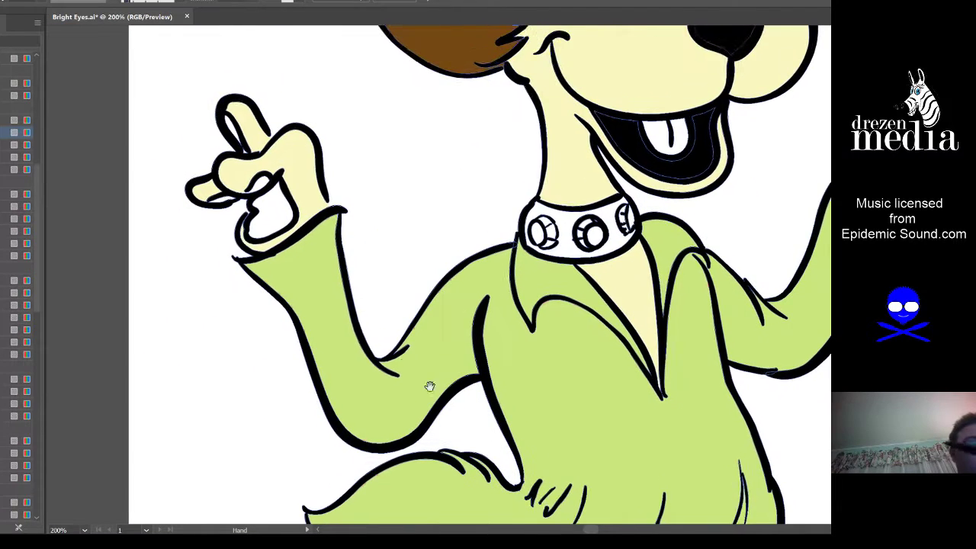
pyautogui.click(267, 209)
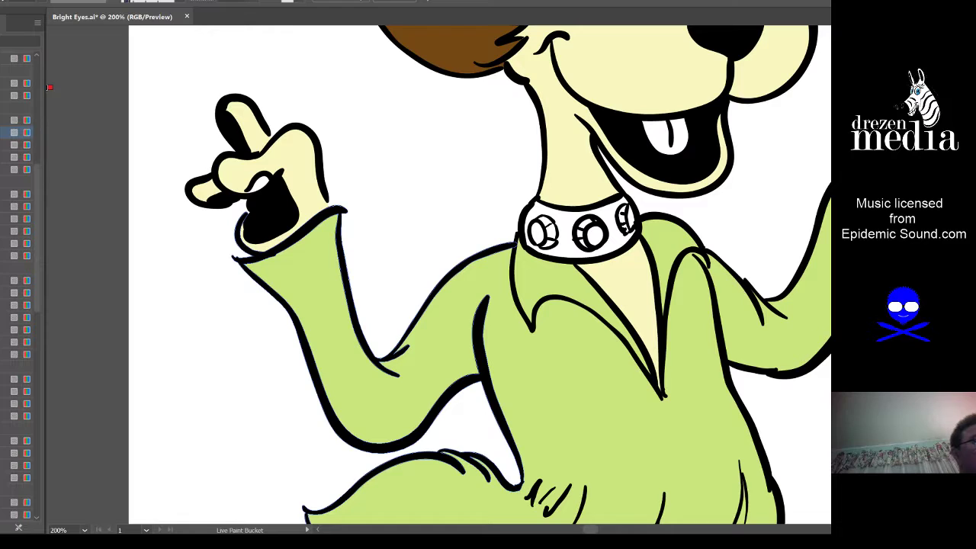
pyautogui.hotkey('shift', 'b')
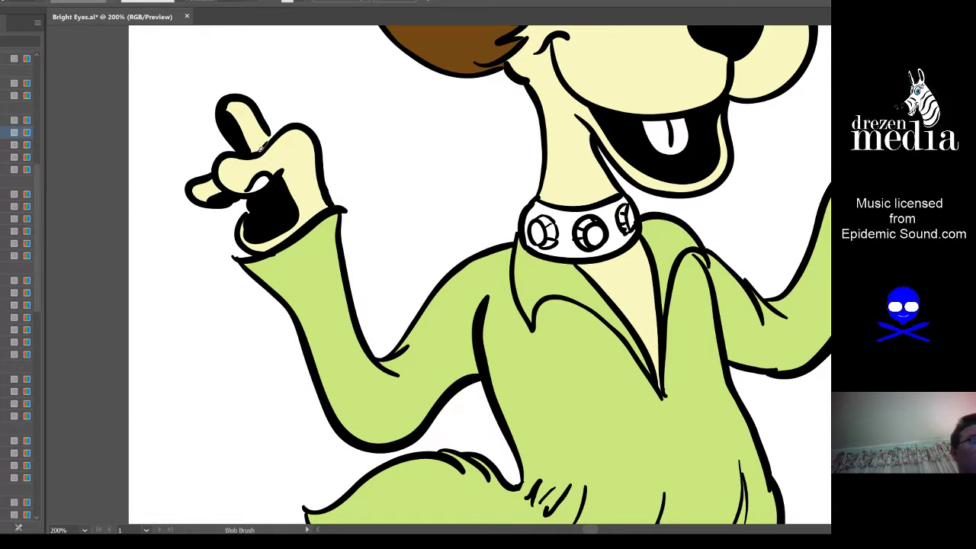
pyautogui.moveTo(264, 176); pyautogui.dragTo(251, 189)
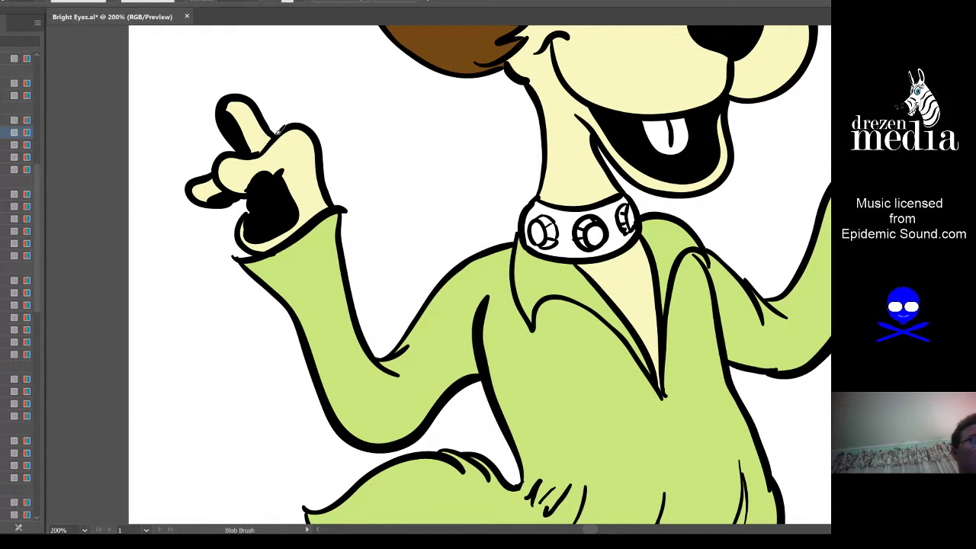
# Step: Sample the pale cream fur and paint over the black blot on the standing foot's toe with the Blob Brush
pyautogui.press('space')
pyautogui.moveTo(667, 280)
pyautogui.mouseDown()
pyautogui.moveTo(597, 260)
pyautogui.moveTo(372, 120)
pyautogui.mouseUp()
pyautogui.moveTo(494, 405)
pyautogui.mouseDown()
pyautogui.moveTo(559, 207)
pyautogui.moveTo(526, 234)
pyautogui.moveTo(459, 360)
pyautogui.moveTo(533, 189)
pyautogui.mouseUp()
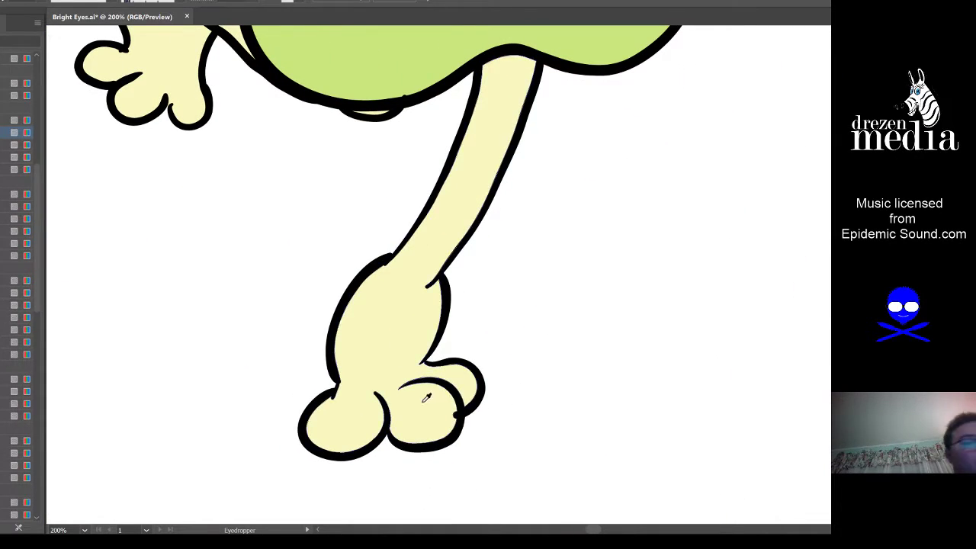
pyautogui.hotkey('shift', 'b')
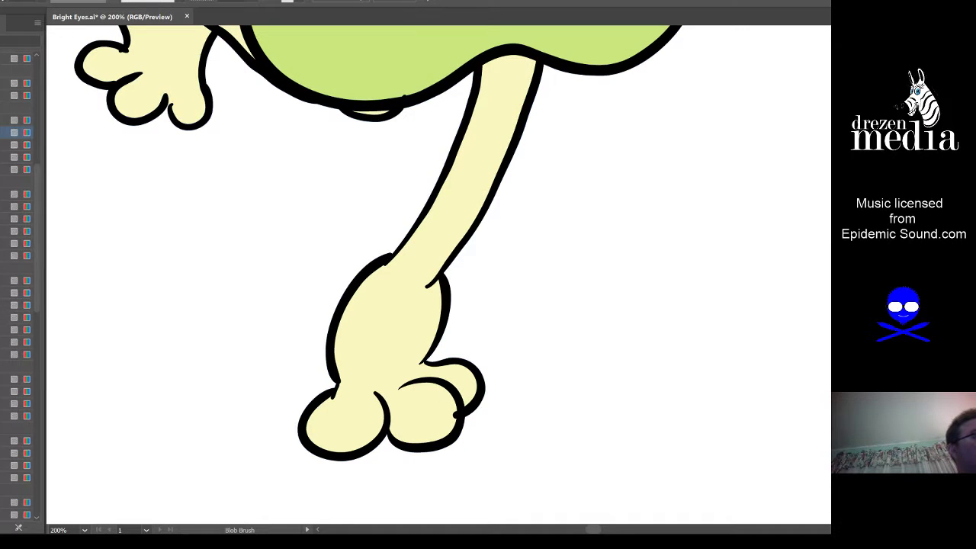
pyautogui.scroll(-3, 22, 229)
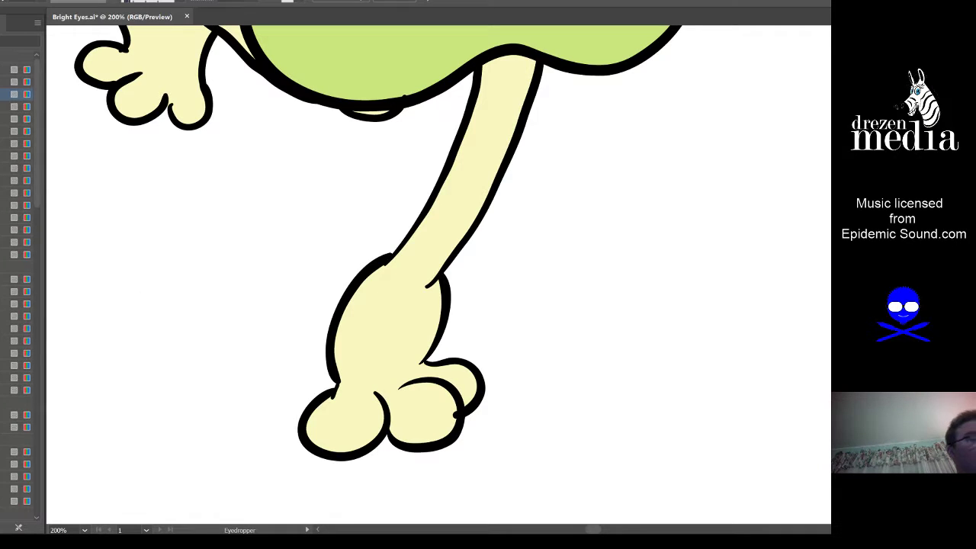
pyautogui.click(401, 328)
pyautogui.hotkey('shift', 'b')
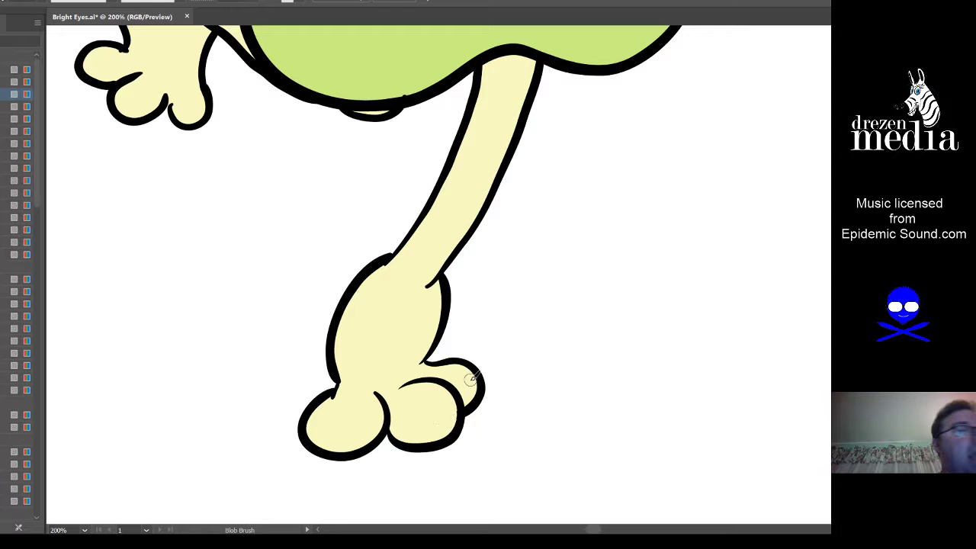
# Step: Fill the irises of both eyes with a soft violet-blue using Live Paint
pyautogui.moveTo(518, 333)
pyautogui.mouseDown()
pyautogui.moveTo(520, 392)
pyautogui.moveTo(481, 452)
pyautogui.moveTo(468, 509)
pyautogui.mouseUp()
pyautogui.moveTo(580, 186); pyautogui.dragTo(495, 473)
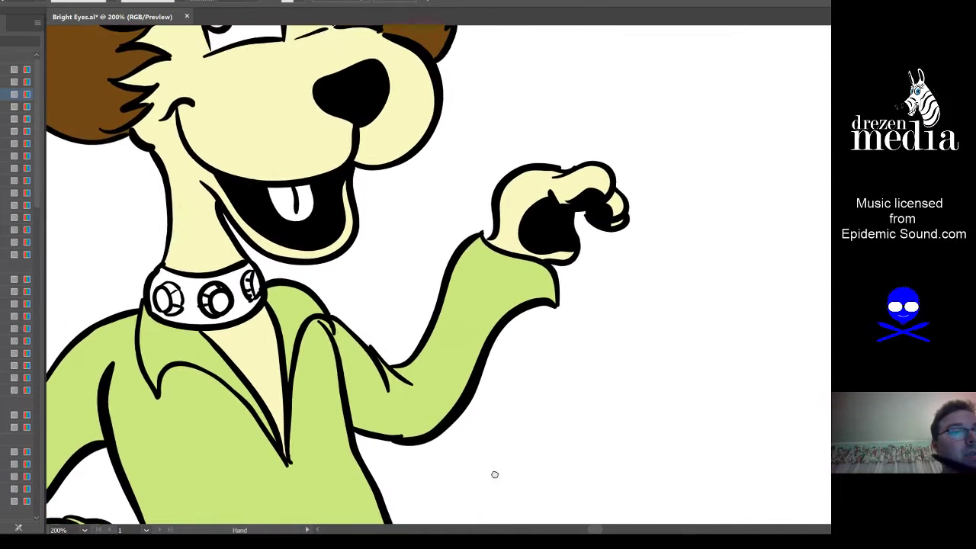
pyautogui.moveTo(497, 281)
pyautogui.mouseDown()
pyautogui.moveTo(497, 326)
pyautogui.moveTo(444, 327)
pyautogui.moveTo(460, 361)
pyautogui.mouseUp()
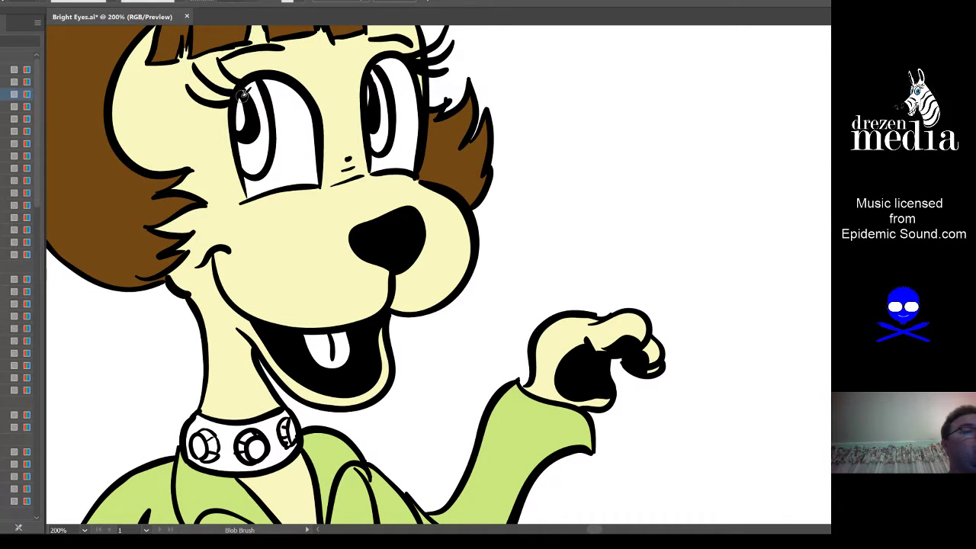
pyautogui.moveTo(498, 227); pyautogui.dragTo(497, 268)
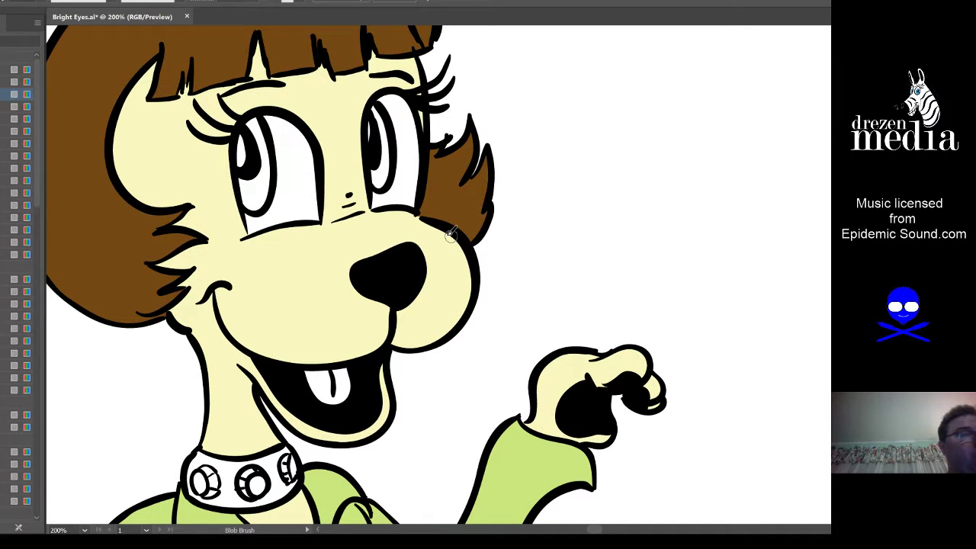
pyautogui.click(451, 235)
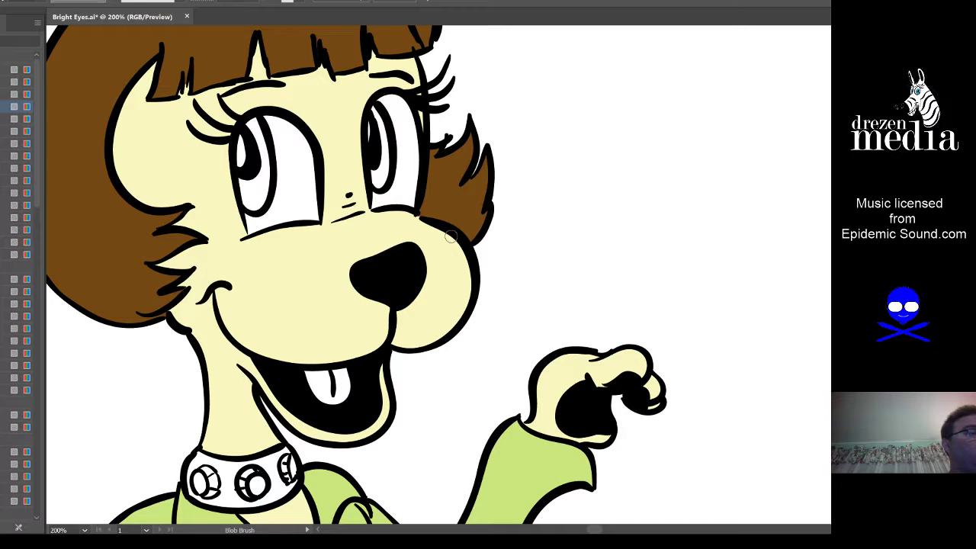
pyautogui.press('k')
pyautogui.click(267, 172)
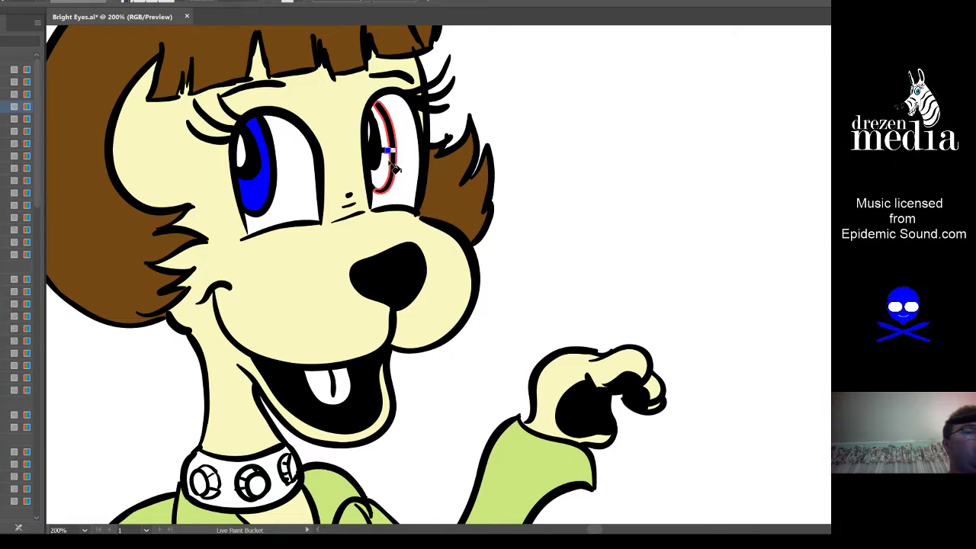
pyautogui.hotkey('ctrl', 'z')
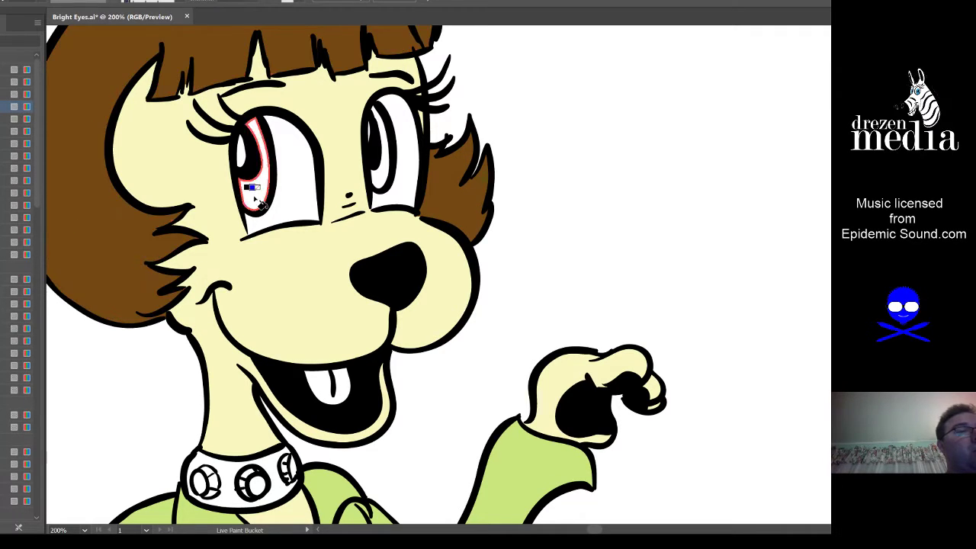
pyautogui.click(263, 171)
pyautogui.click(385, 180)
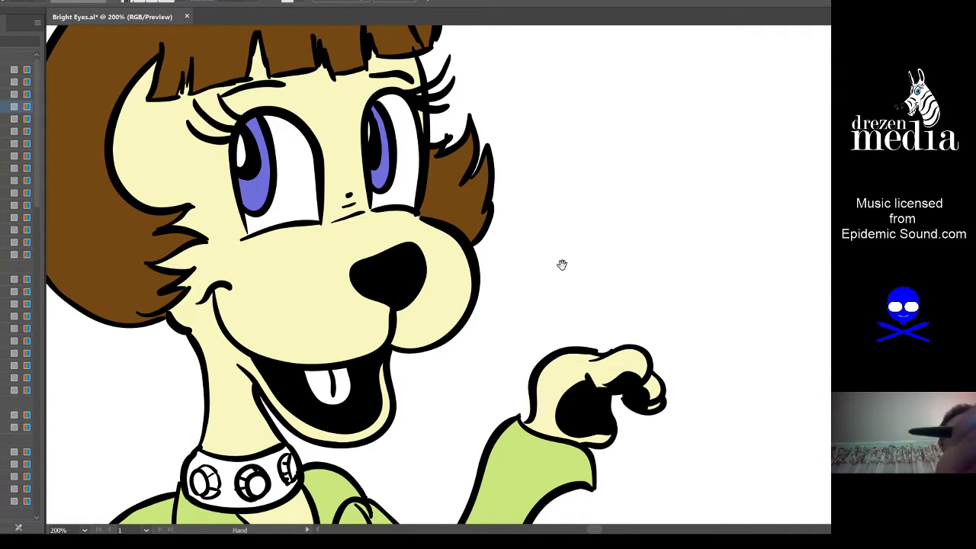
# Step: Fill the band of the studded neck collar with dark red, leaving the studs unfilled
pyautogui.moveTo(562, 264); pyautogui.dragTo(595, 280)
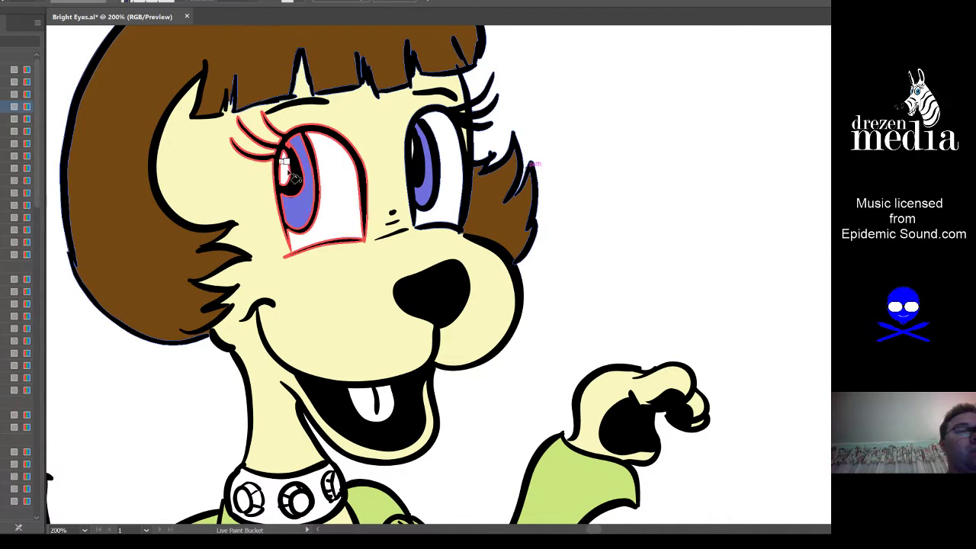
pyautogui.press('space')
pyautogui.moveTo(538, 336); pyautogui.dragTo(540, 192)
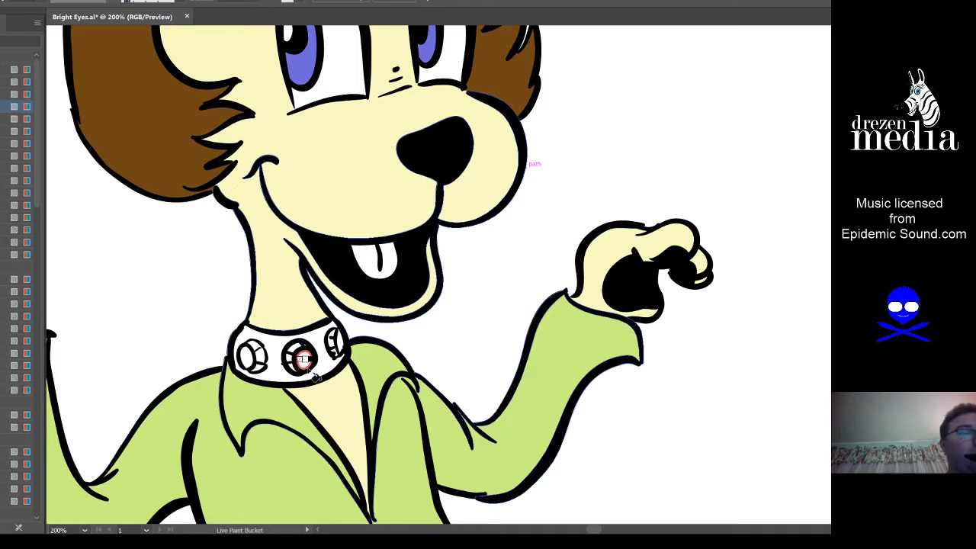
pyautogui.scroll(2, 311, 383)
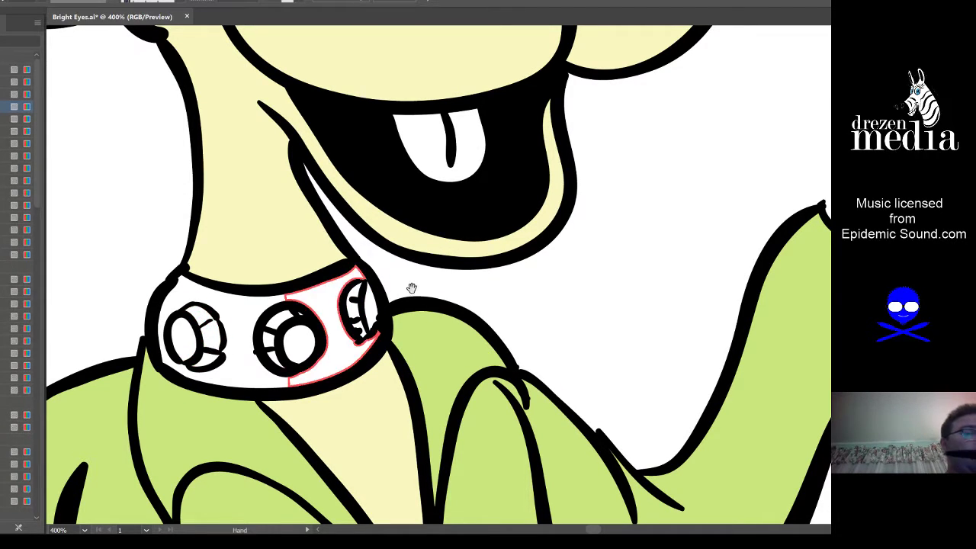
pyautogui.scroll(2, 486, 322)
pyautogui.hscroll(2, 485, 323)
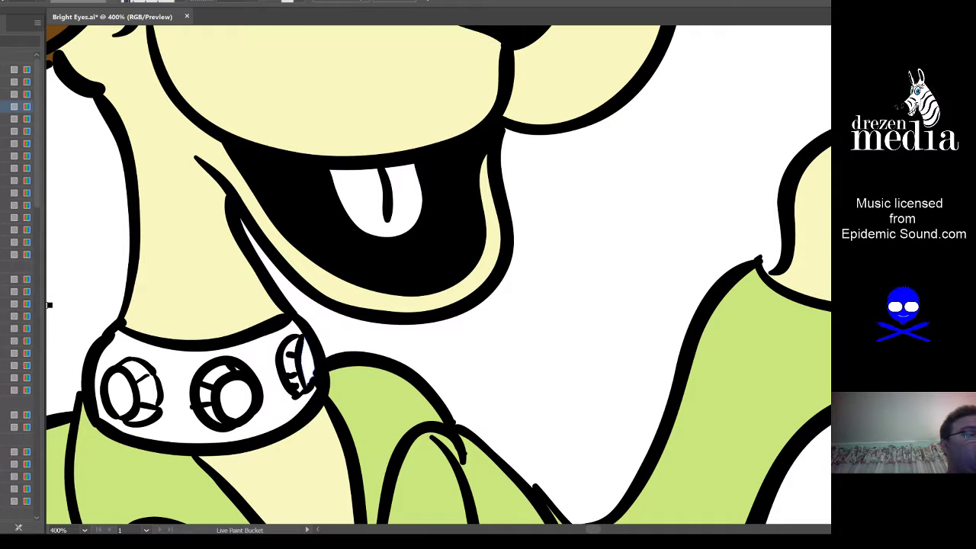
pyautogui.click(272, 402)
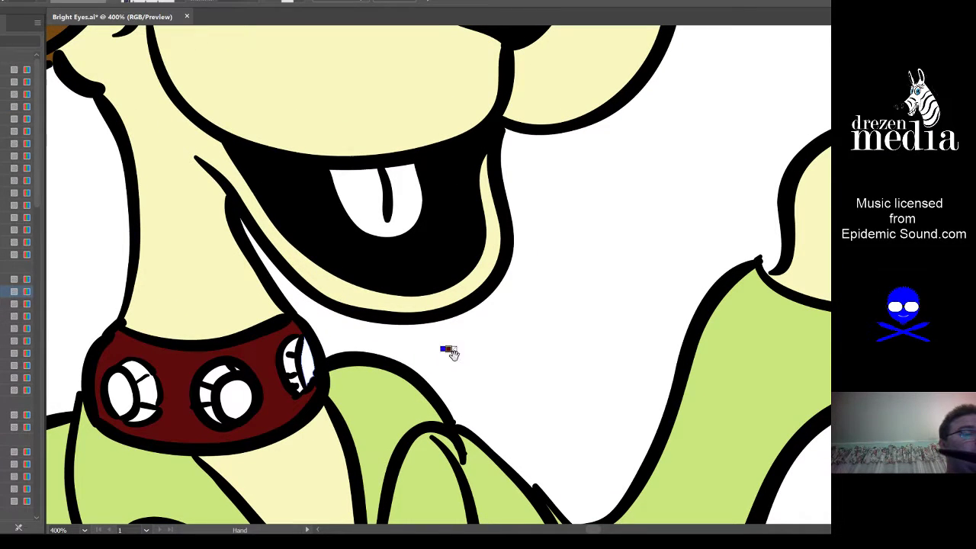
# Step: Fill the tongue with magenta pink and bring the whole drawing and the reference picture into view
pyautogui.scroll(3, 450, 352)
pyautogui.hscroll(1, 457, 366)
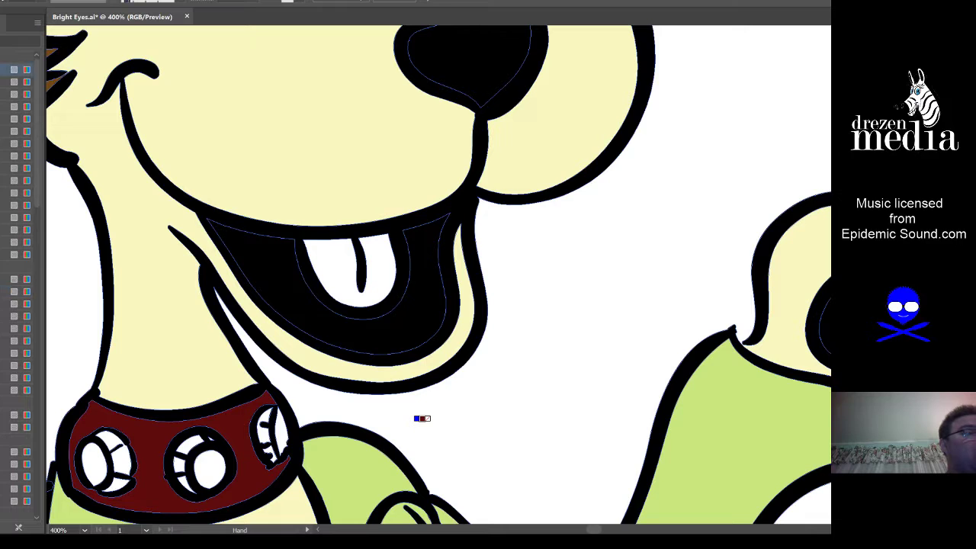
pyautogui.click(340, 273)
pyautogui.hotkey('ctrl', '0')
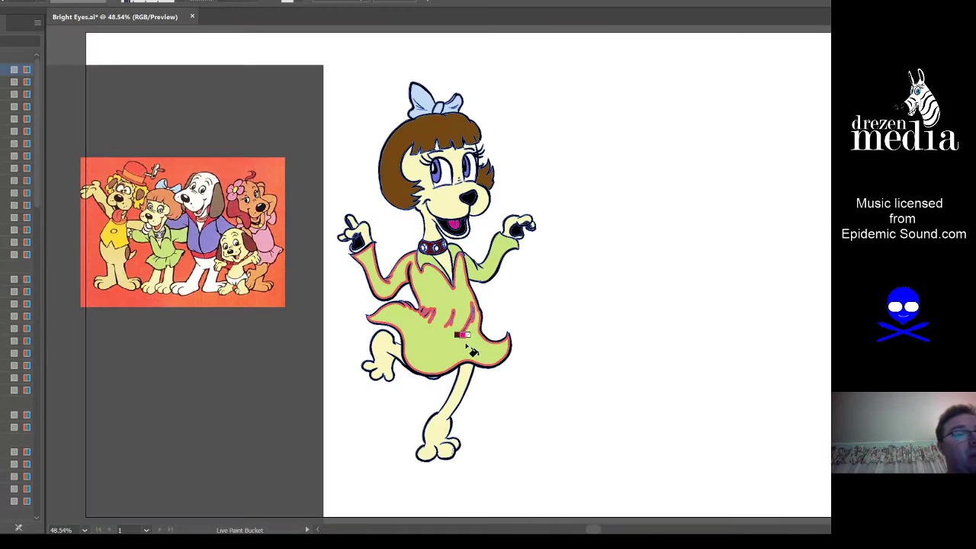
pyautogui.moveTo(580, 364); pyautogui.dragTo(577, 367)
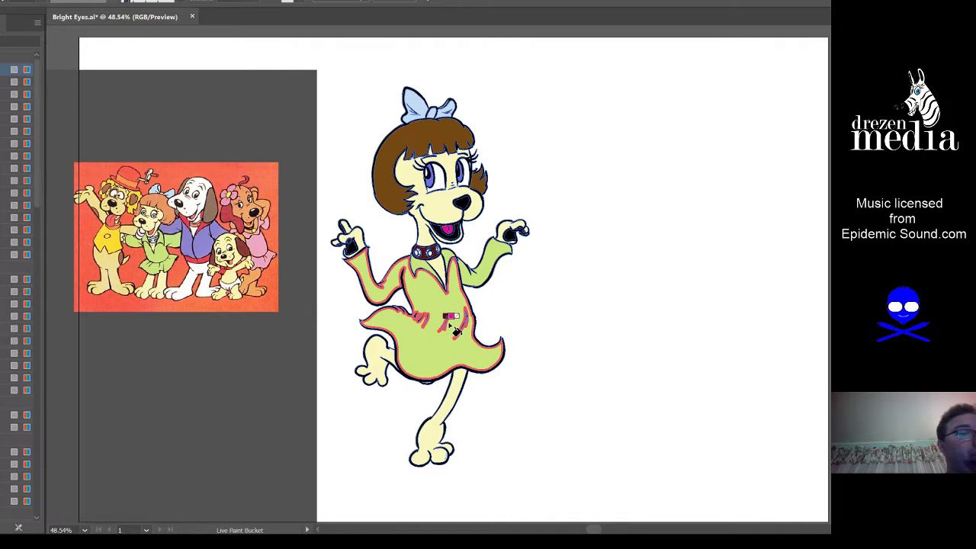
pyautogui.scroll(1, 556, 279)
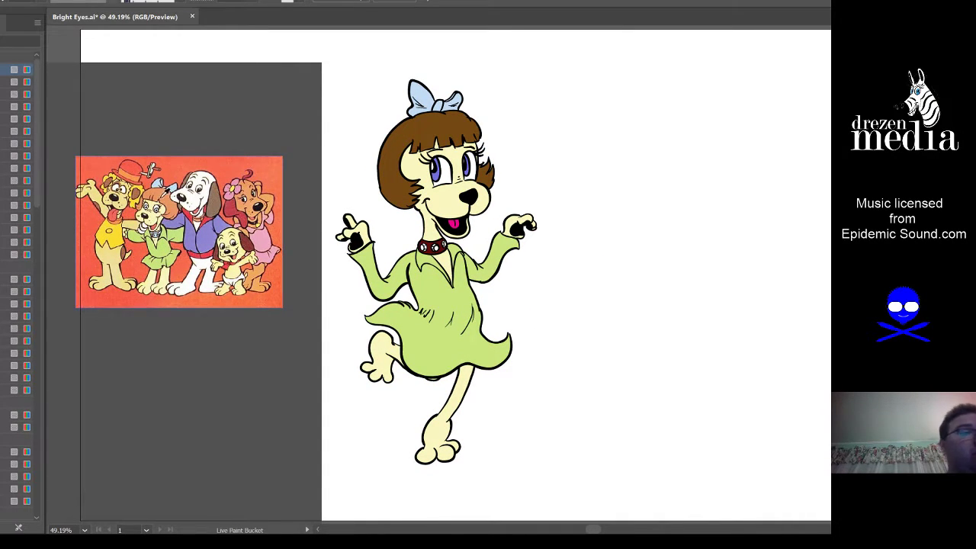
# Step: Try a salmon-orange fill on the bobbed hair and its tuft beside the cheek using Live Paint
pyautogui.click(394, 179)
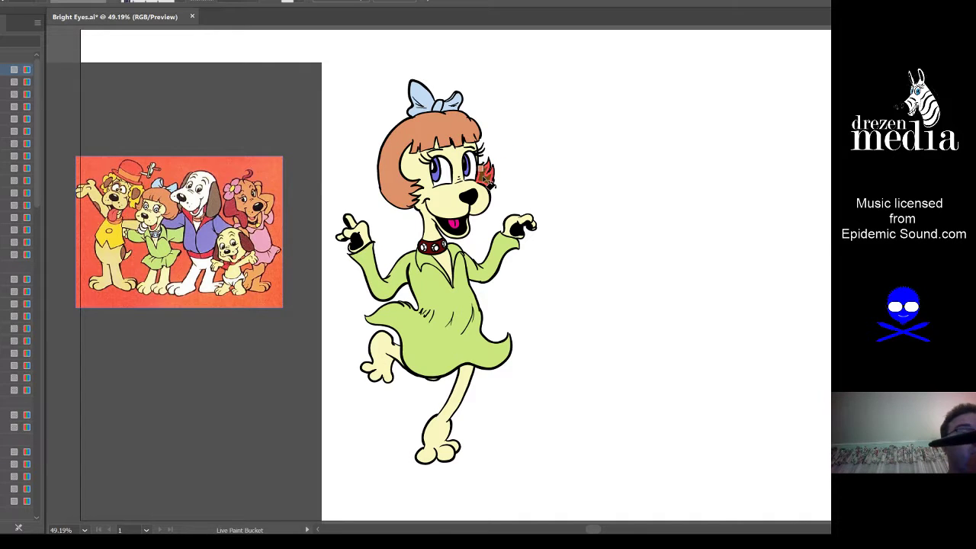
pyautogui.click(490, 170)
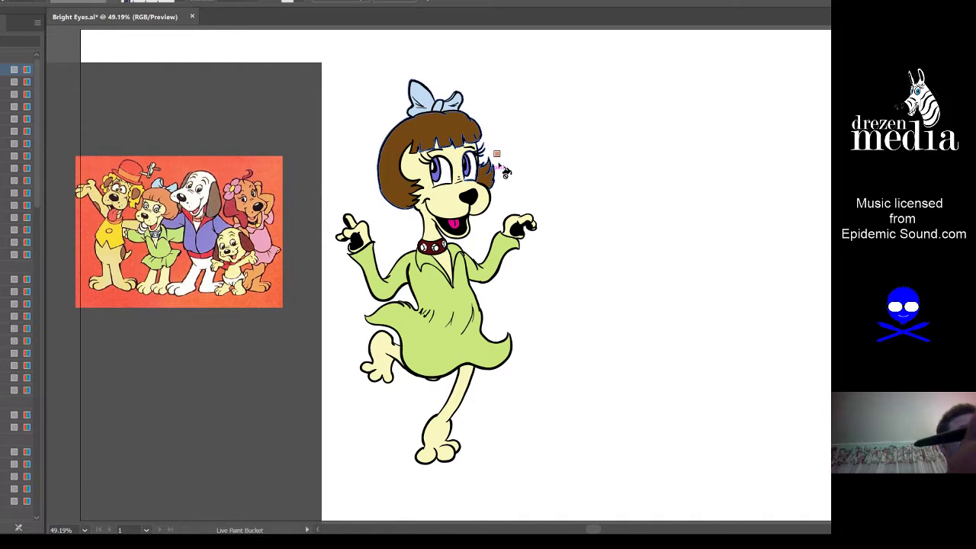
# Step: Refill the dog's bobbed hair with a lighter, warmer brown using Live Paint
pyautogui.scroll(4, 504, 170)
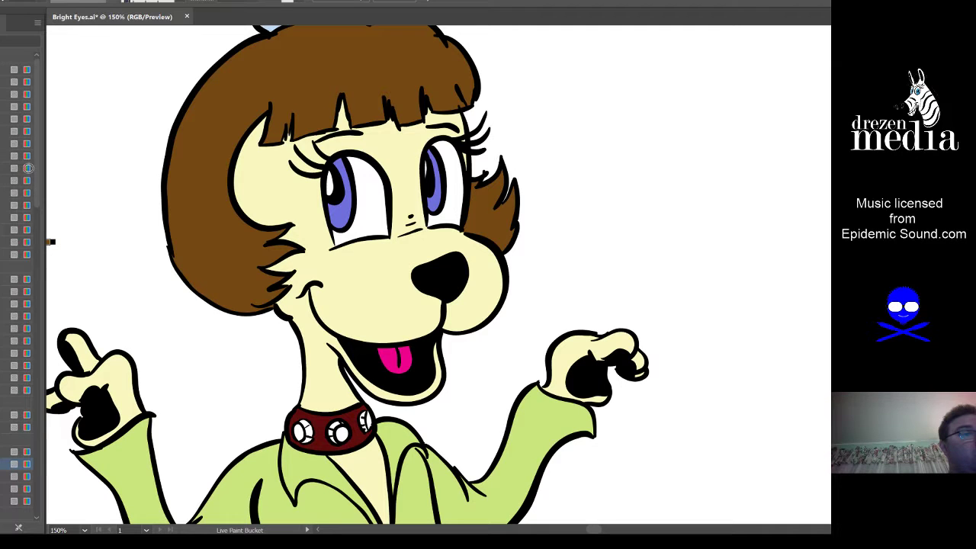
pyautogui.click(235, 249)
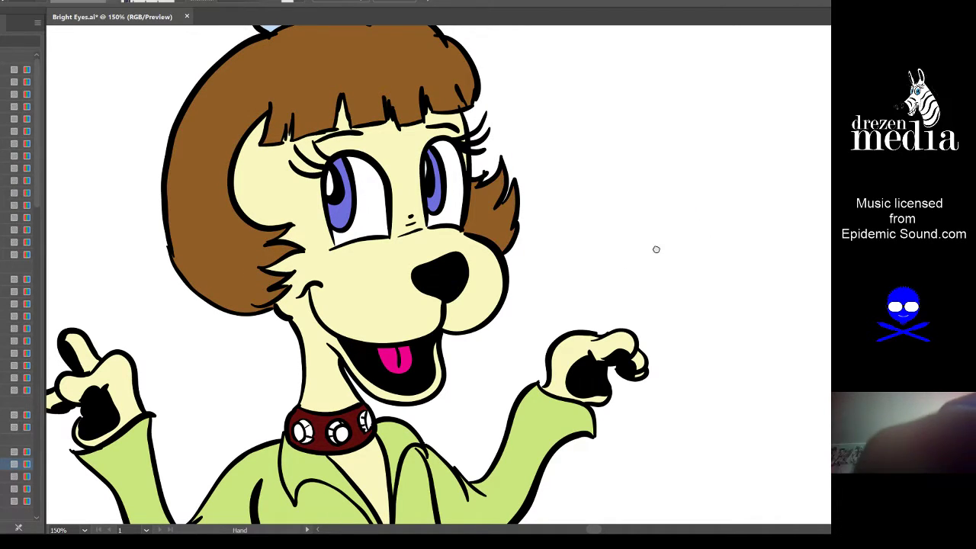
pyautogui.scroll(3, 648, 248)
pyautogui.hotkey('ctrl', '0')
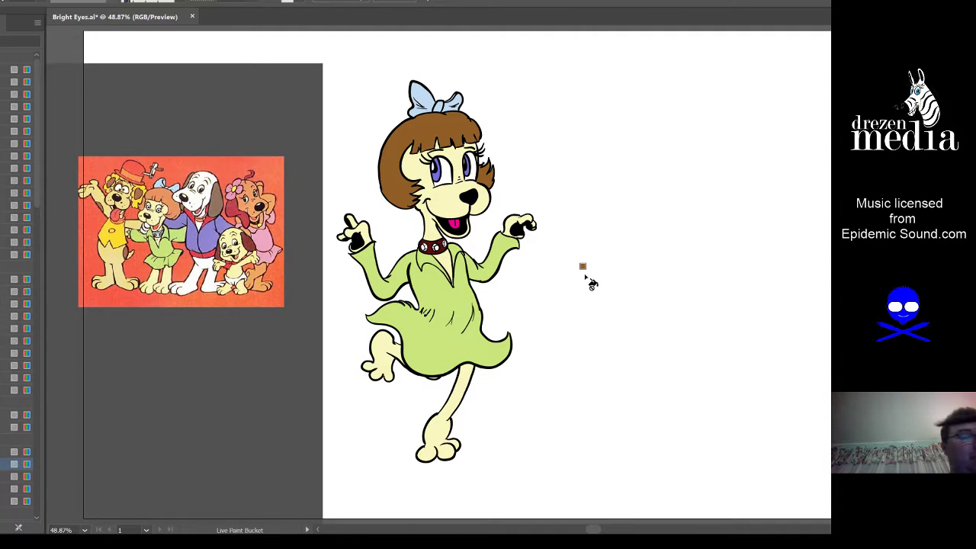
# Step: Delete the reference picture of the cartoon dog group
pyautogui.press('v')
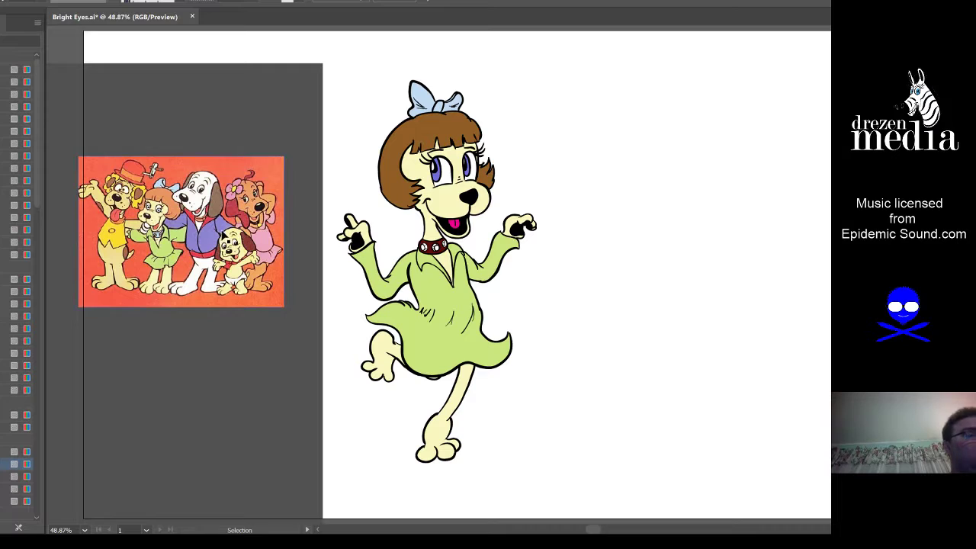
pyautogui.click(240, 220)
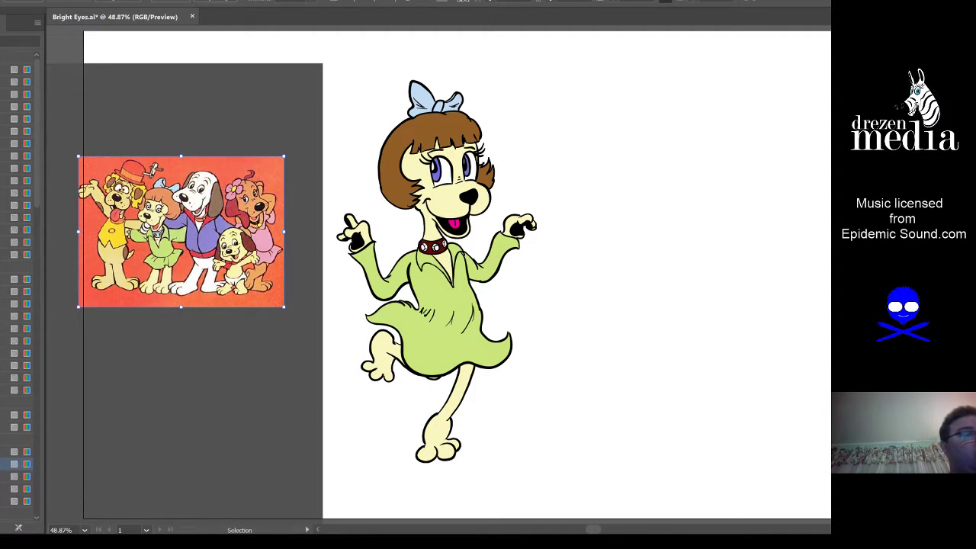
pyautogui.press('Delete')
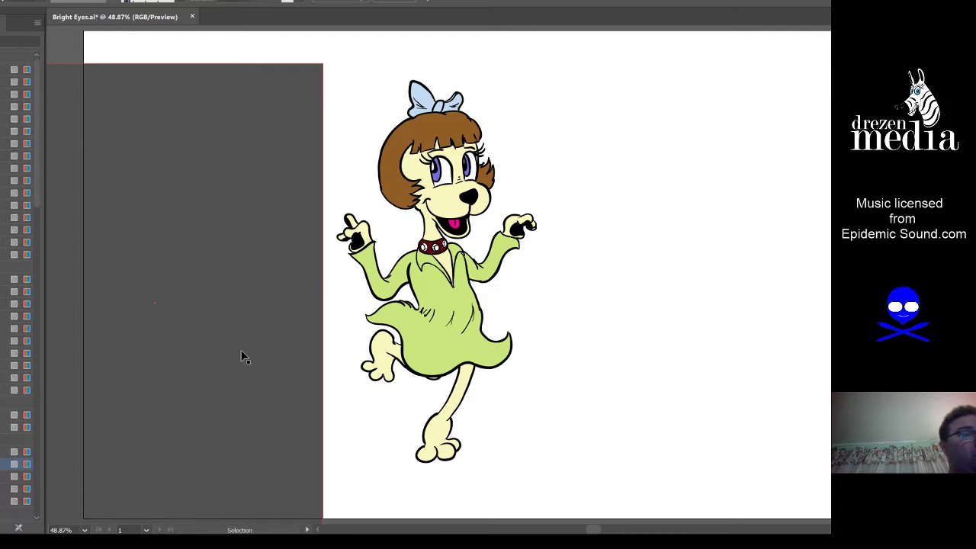
# Step: Turn the dark grey ground rectangle into a tilted 3D extruded slab with the hopscotch court mapped onto its upper face
pyautogui.click(311, 327)
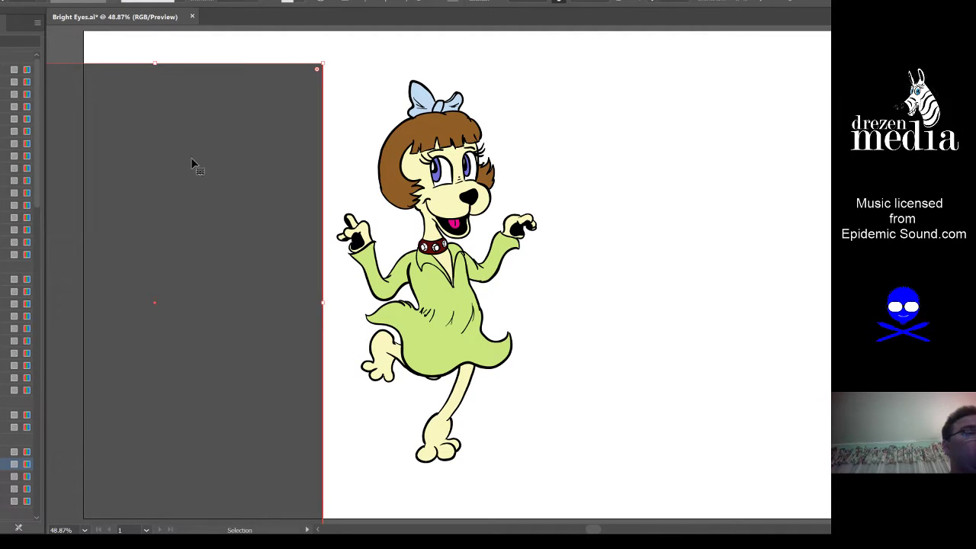
pyautogui.hscroll(-5, 191, 163)
pyautogui.scroll(-2, 510, 260)
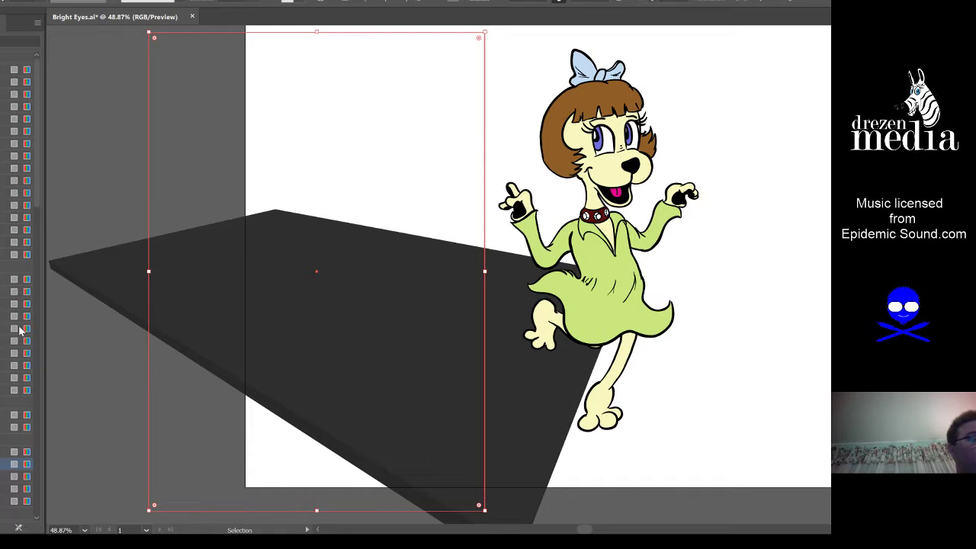
pyautogui.click(16, 366)
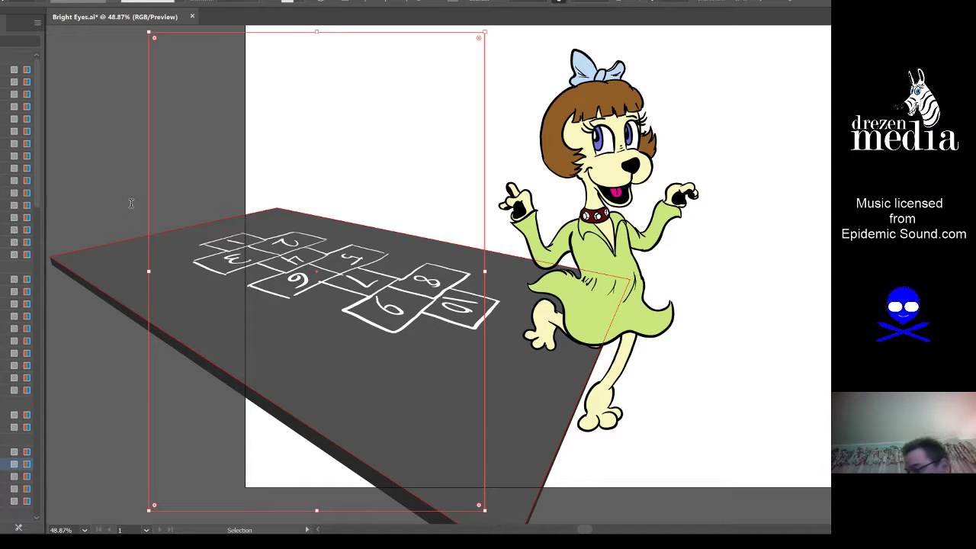
# Step: Reduce the 3D perspective of the hopscotch slab so its near corner recedes, and apply the effect
pyautogui.press('Tab')
pyautogui.press('Tab')
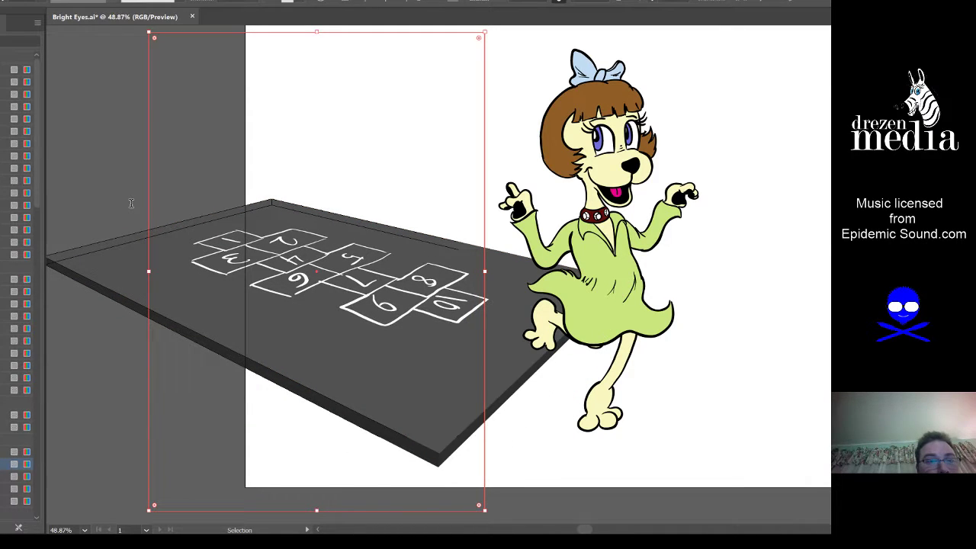
pyautogui.press('Tab')
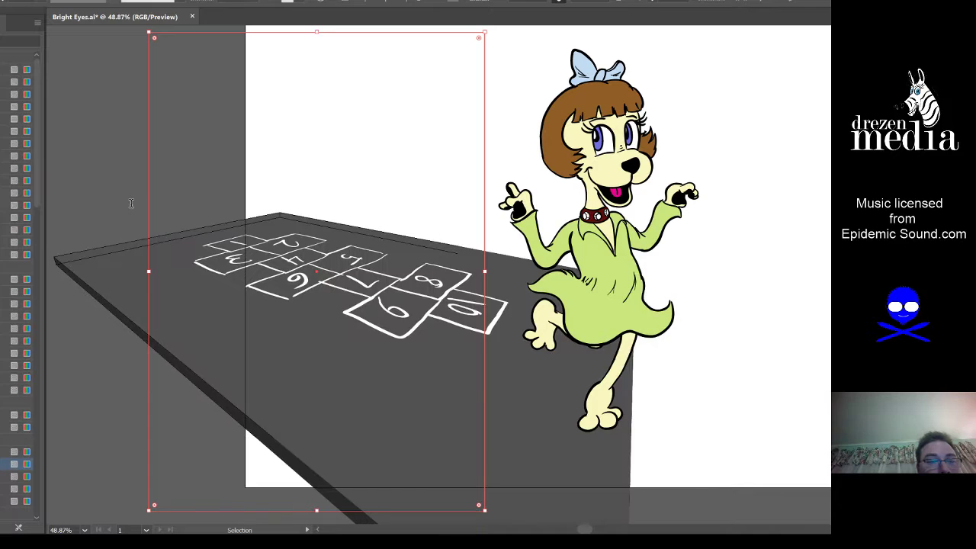
pyautogui.hotkey('shift', 'Up')
pyautogui.hotkey('shift', 'Down')
pyautogui.hotkey('shift', 'Down')
pyautogui.hotkey('shift', 'Down')
pyautogui.hotkey('shift', 'Down')
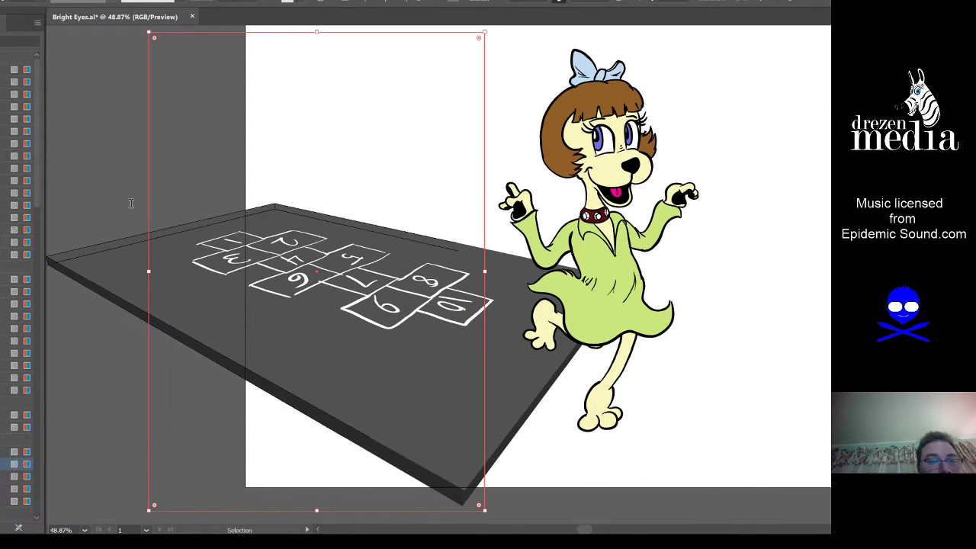
pyautogui.hotkey('shift', 'Down')
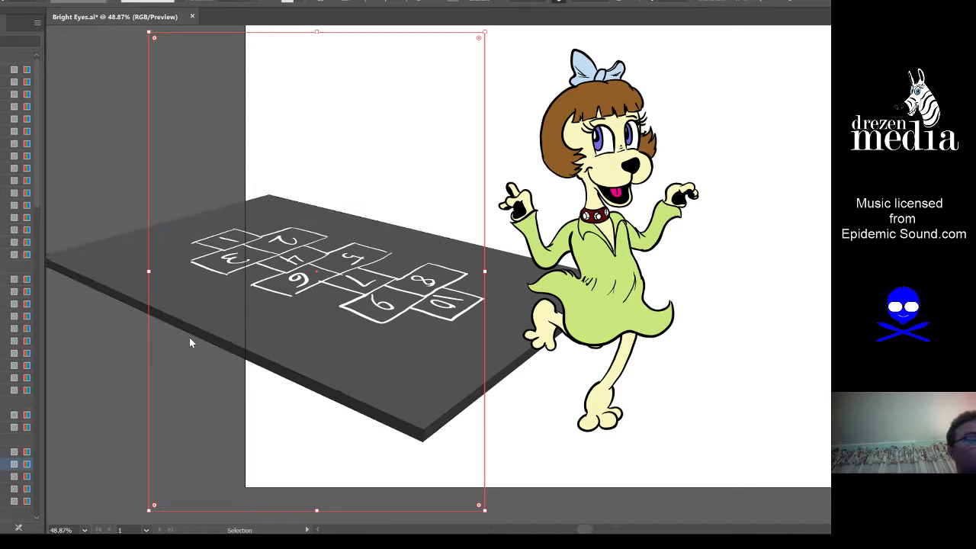
# Step: Move the hopscotch slab behind the dog and place her so the standing foot rests on square 9
pyautogui.hotkey('ctrl', '0')
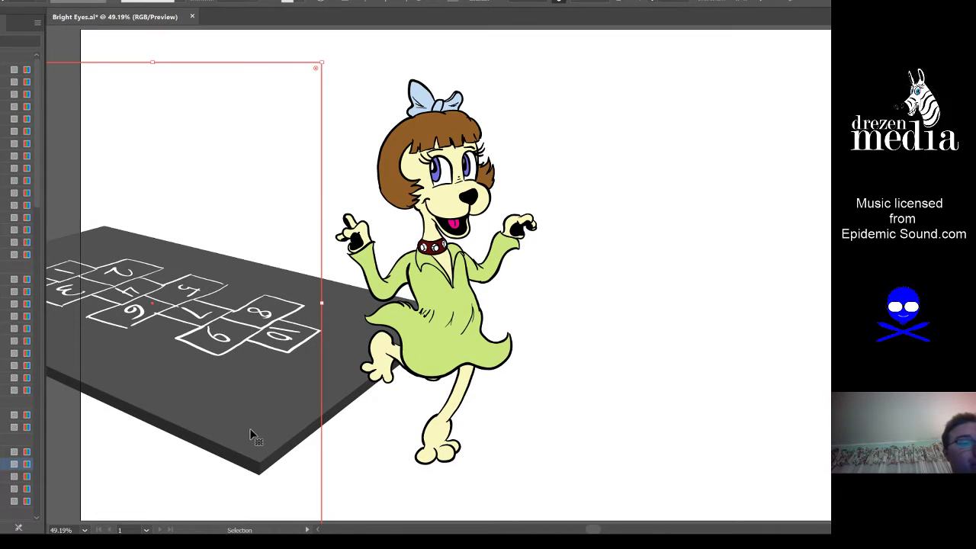
pyautogui.moveTo(249, 434); pyautogui.dragTo(571, 438)
pyautogui.click(461, 333)
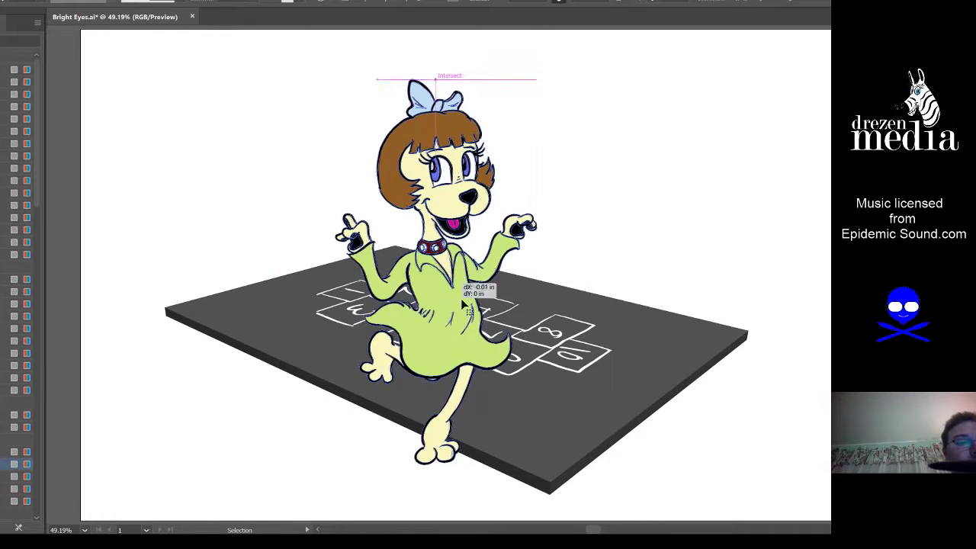
pyautogui.moveTo(460, 333); pyautogui.dragTo(532, 282)
pyautogui.click(735, 288)
pyautogui.scroll(-1, 715, 307)
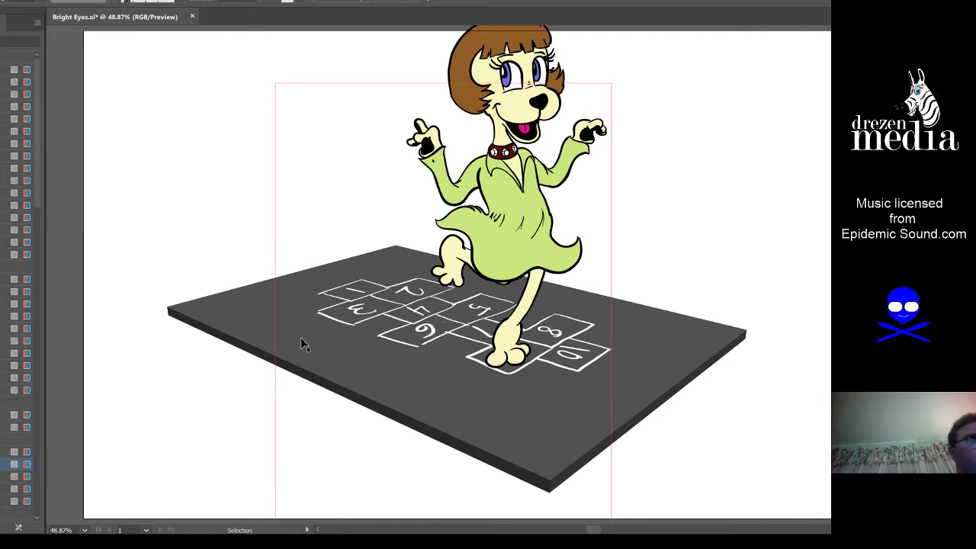
# Step: Scale the slab and dog down together to about 11.3 by 9.9 in and reposition them within the artboard
pyautogui.click(256, 336)
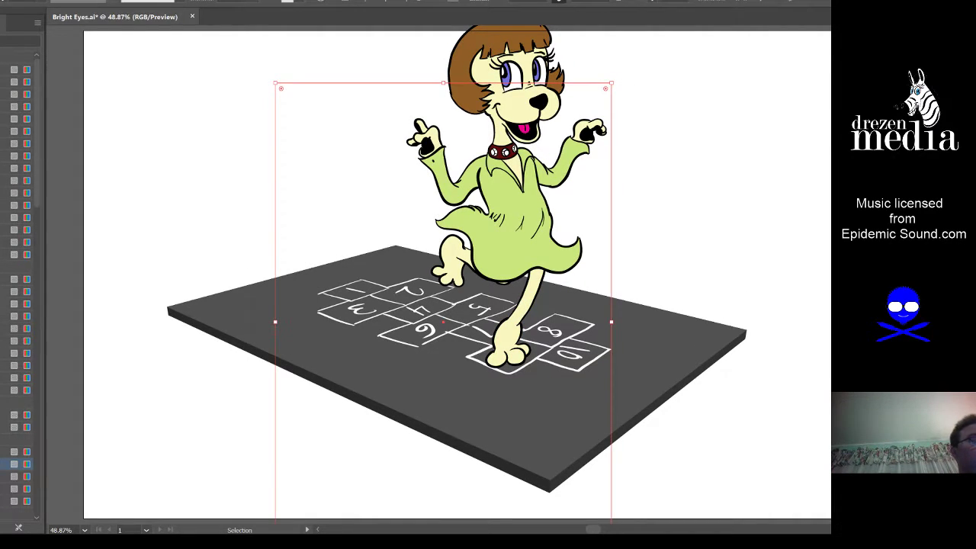
pyautogui.click(26, 118)
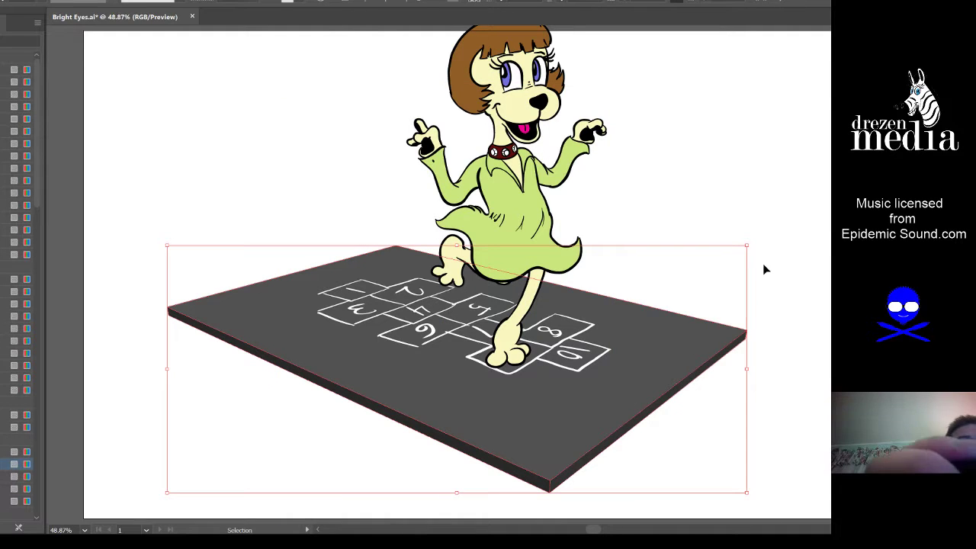
pyautogui.keyDown('shift'); pyautogui.click(565, 212); pyautogui.keyUp('shift')
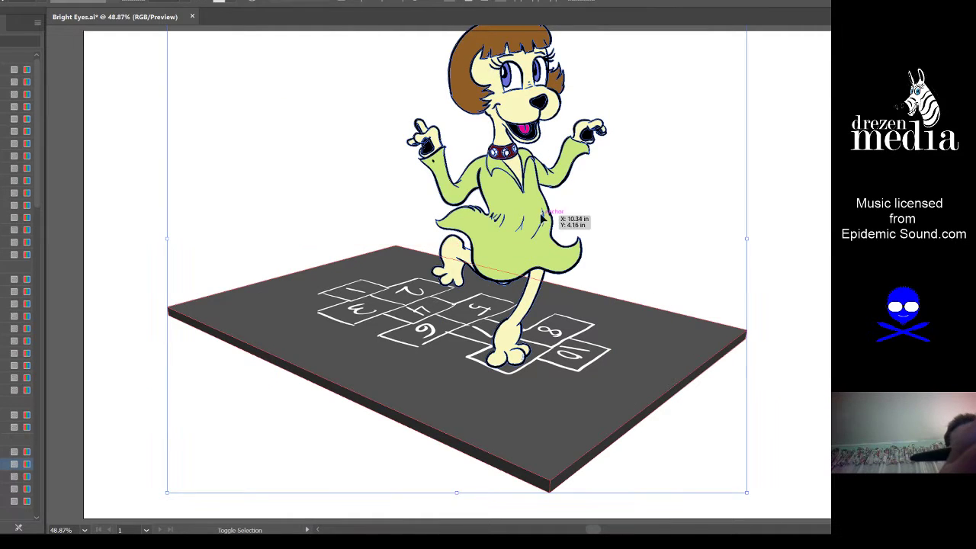
pyautogui.moveTo(704, 275); pyautogui.dragTo(632, 301)
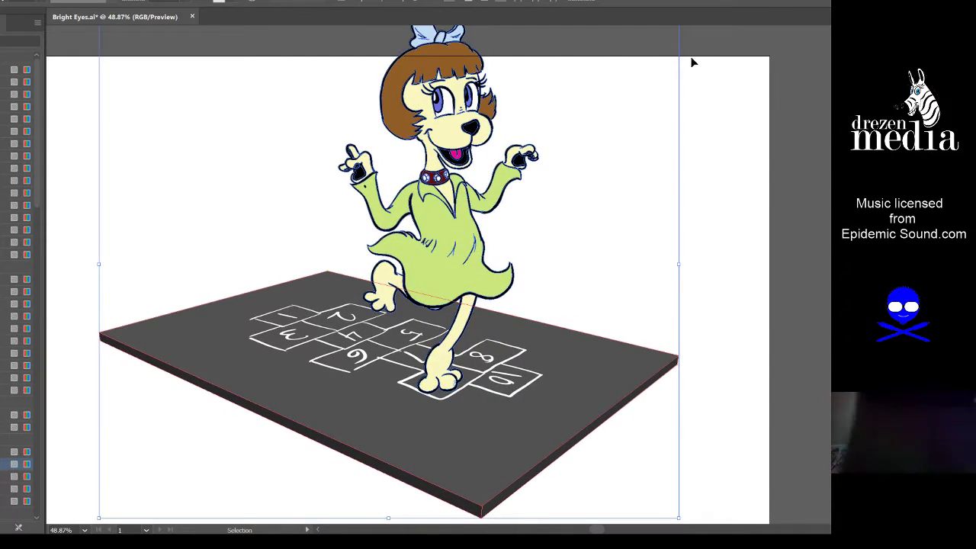
pyautogui.moveTo(696, 99); pyautogui.dragTo(669, 135)
pyautogui.moveTo(652, 44); pyautogui.dragTo(605, 118)
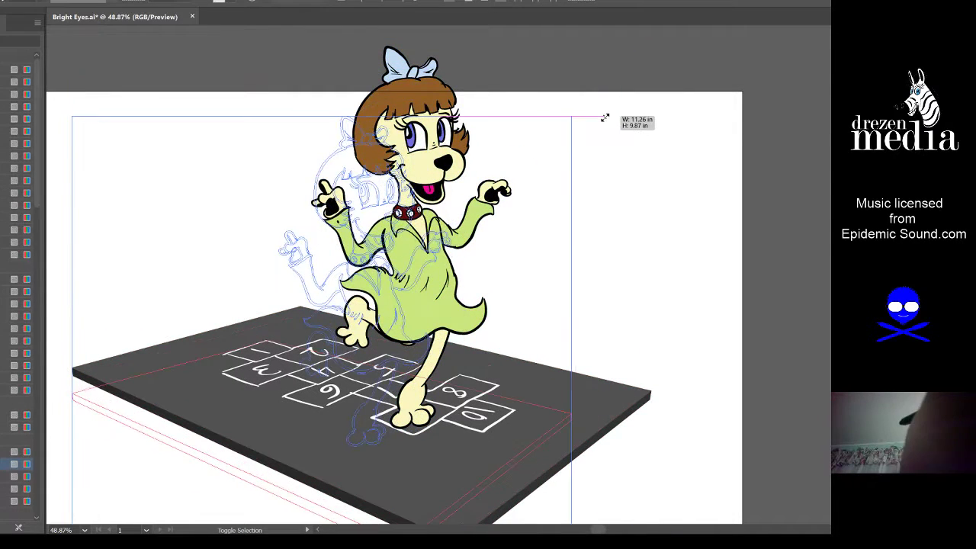
pyautogui.moveTo(579, 254); pyautogui.dragTo(578, 259)
pyautogui.hotkey('ctrl', '0')
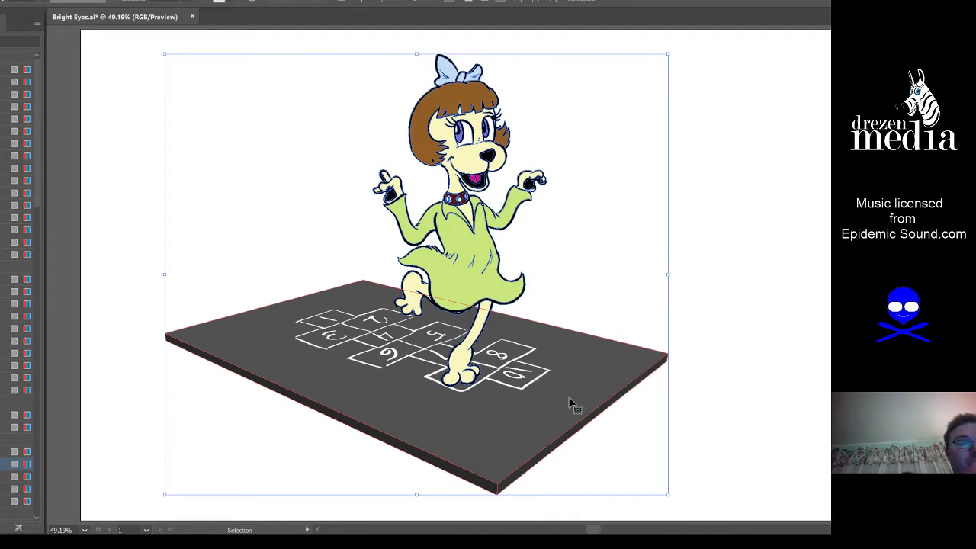
pyautogui.moveTo(570, 404); pyautogui.dragTo(574, 406)
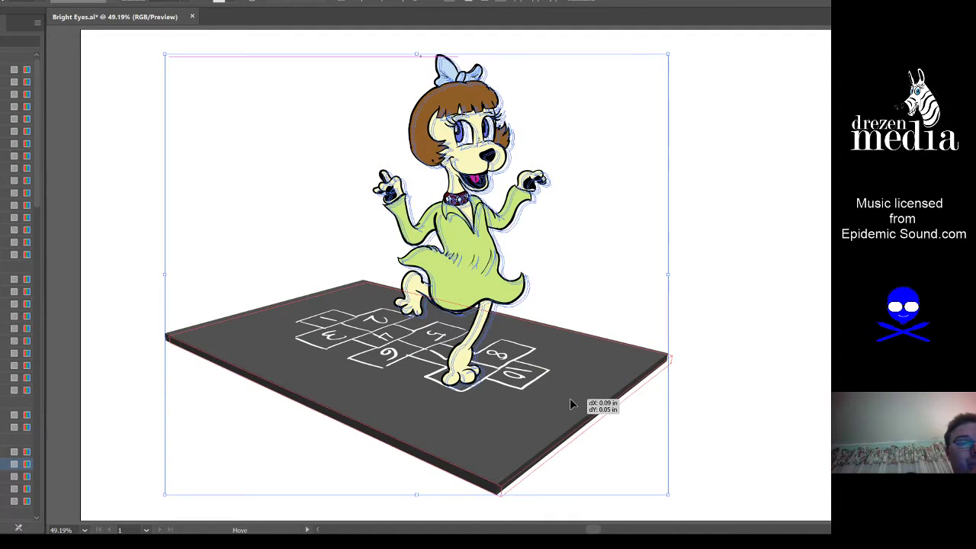
pyautogui.click(721, 370)
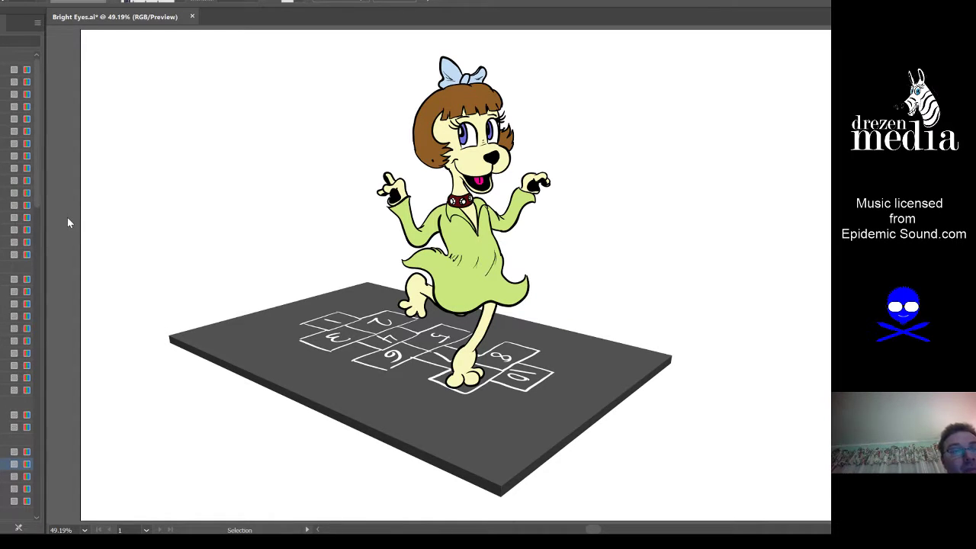
# Step: Paint a small white highlight on the dog's black nose with the Blob Brush on a separate layer
pyautogui.click(19, 82)
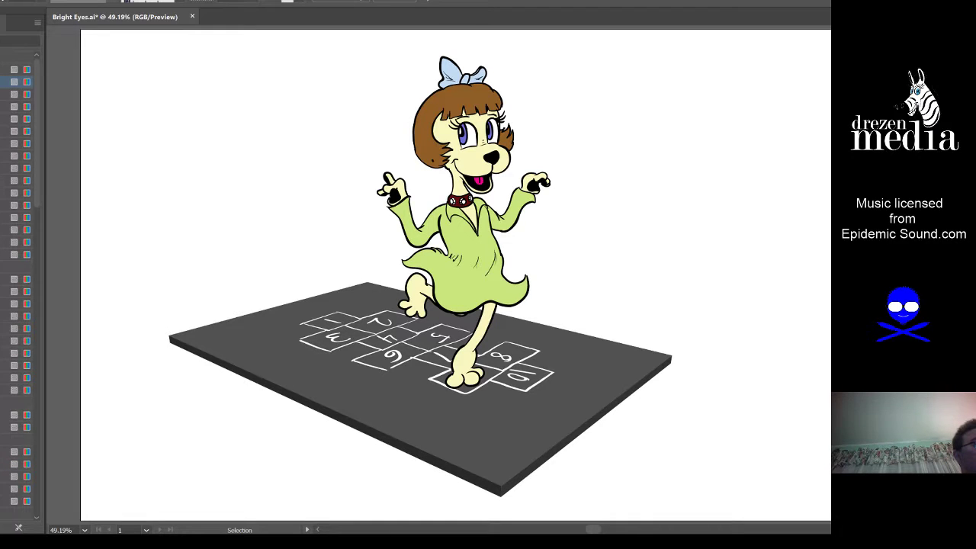
pyautogui.hotkey('shift', 'b')
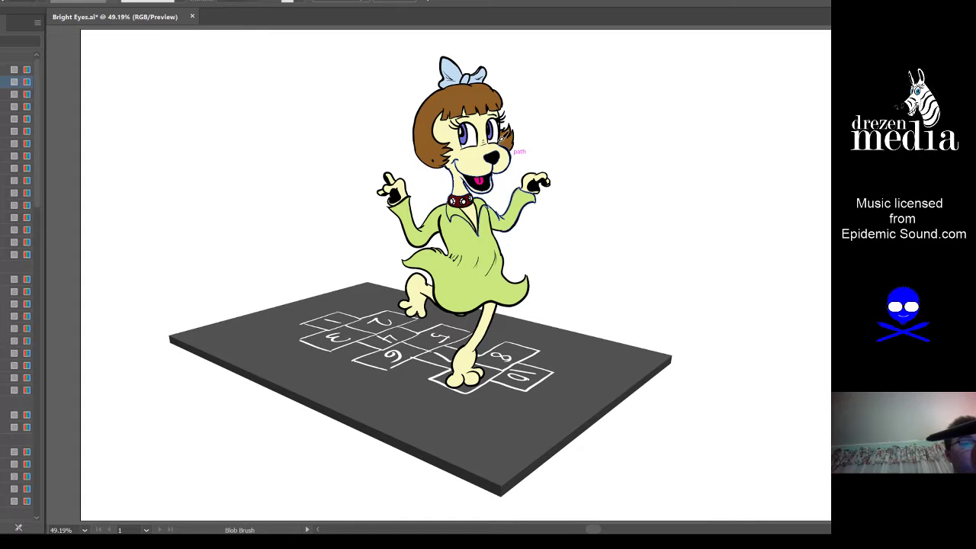
pyautogui.scroll(3, 499, 151)
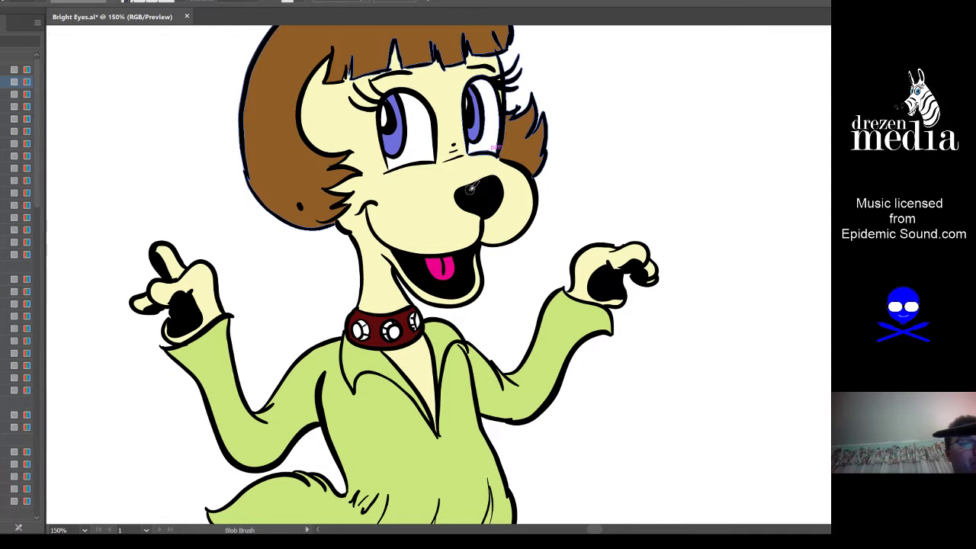
pyautogui.scroll(-1, 495, 186)
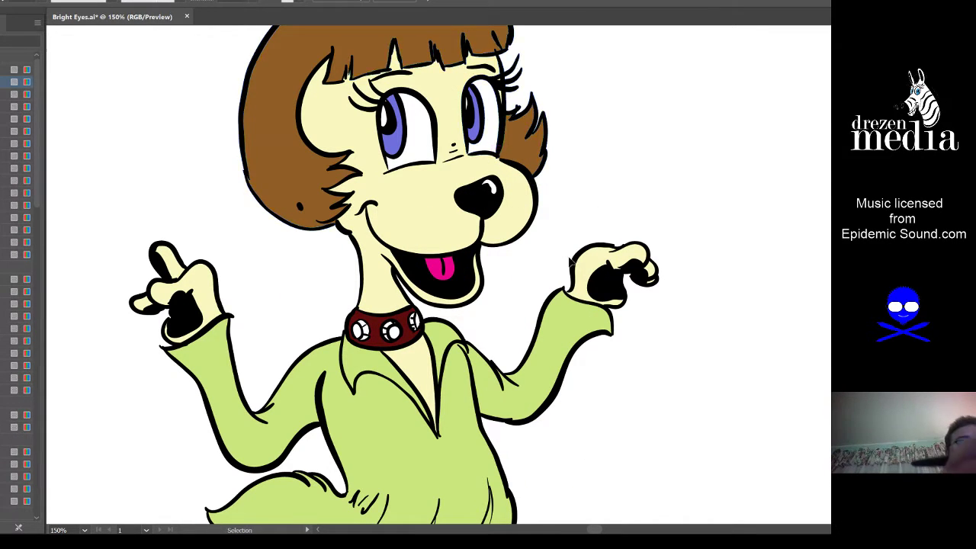
pyautogui.scroll(-2, 583, 308)
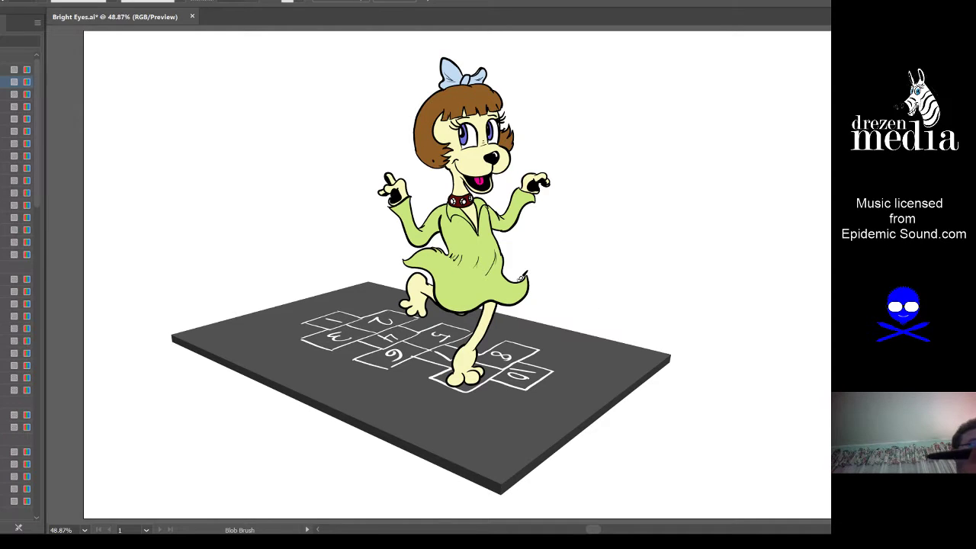
# Step: Sign the artwork in black with the Blob Brush on another layer above the slab's far-left edge, and save the file
pyautogui.press('v')
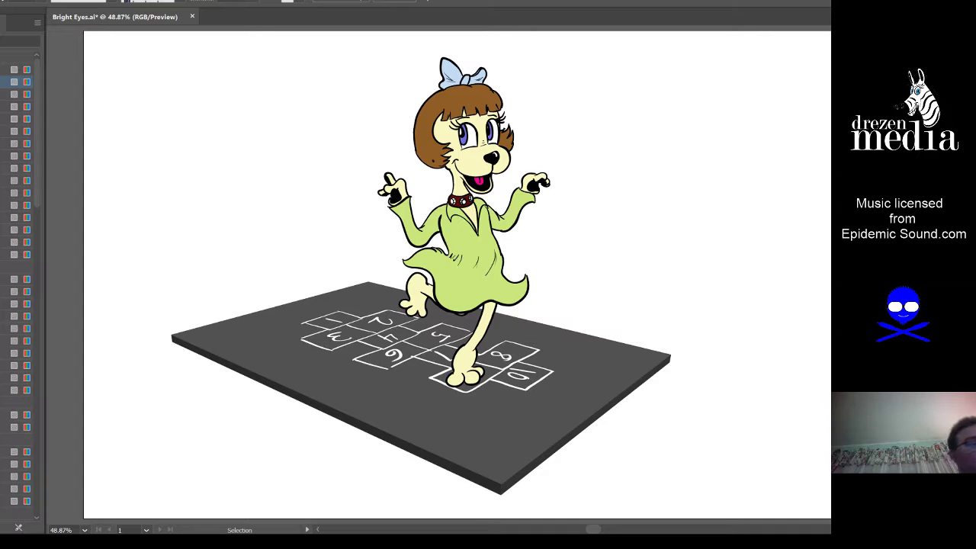
pyautogui.click(20, 94)
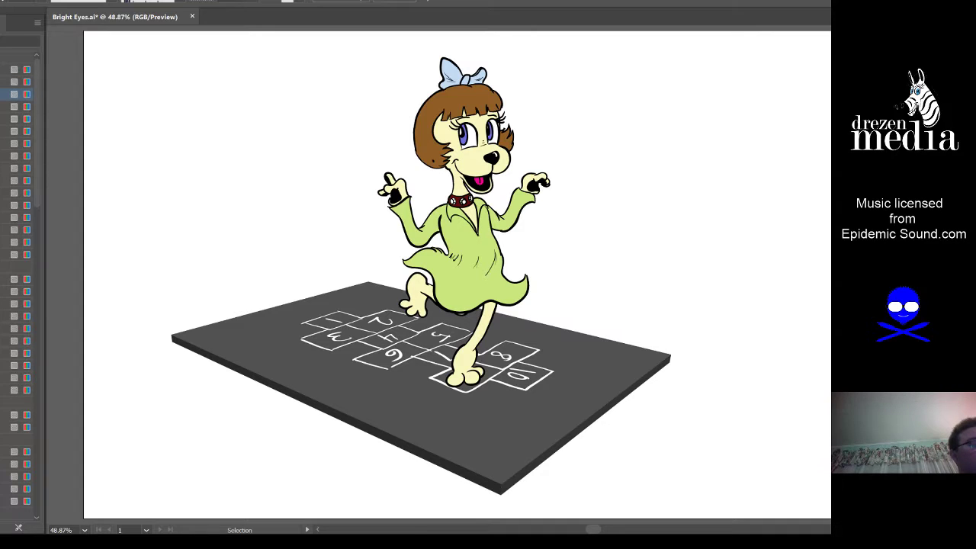
pyautogui.hotkey('shift', 'b')
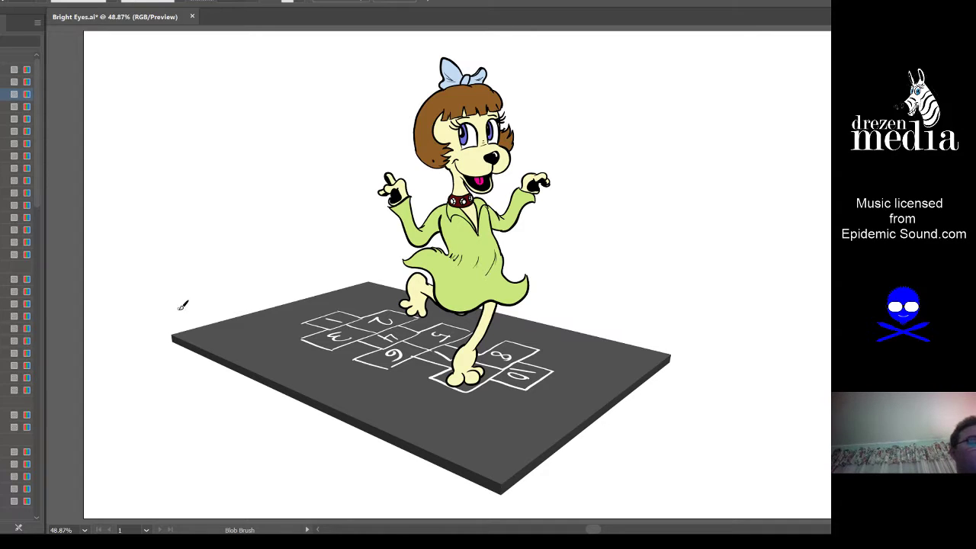
pyautogui.moveTo(173, 323)
pyautogui.mouseDown()
pyautogui.moveTo(236, 291)
pyautogui.moveTo(218, 310)
pyautogui.moveTo(267, 306)
pyautogui.mouseUp()
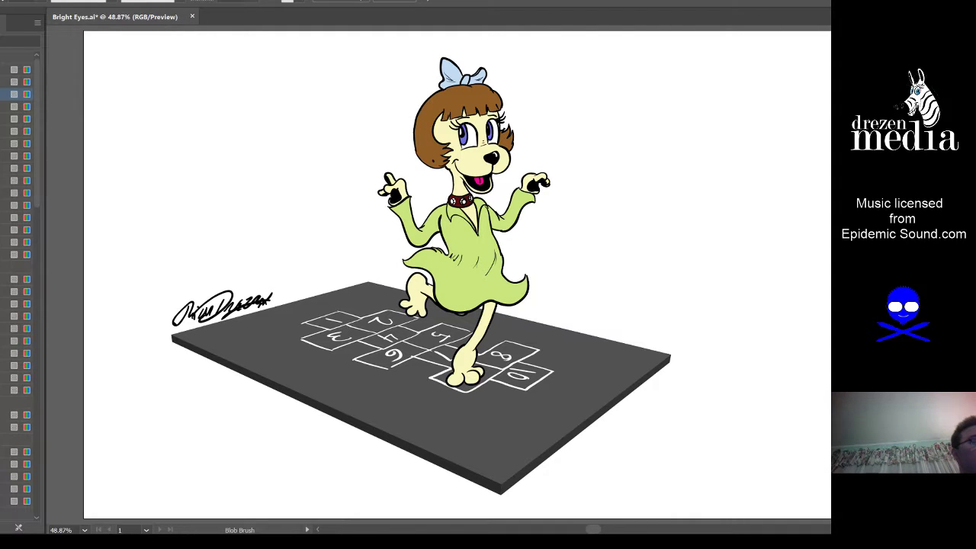
pyautogui.hotkey('ctrl', 's')
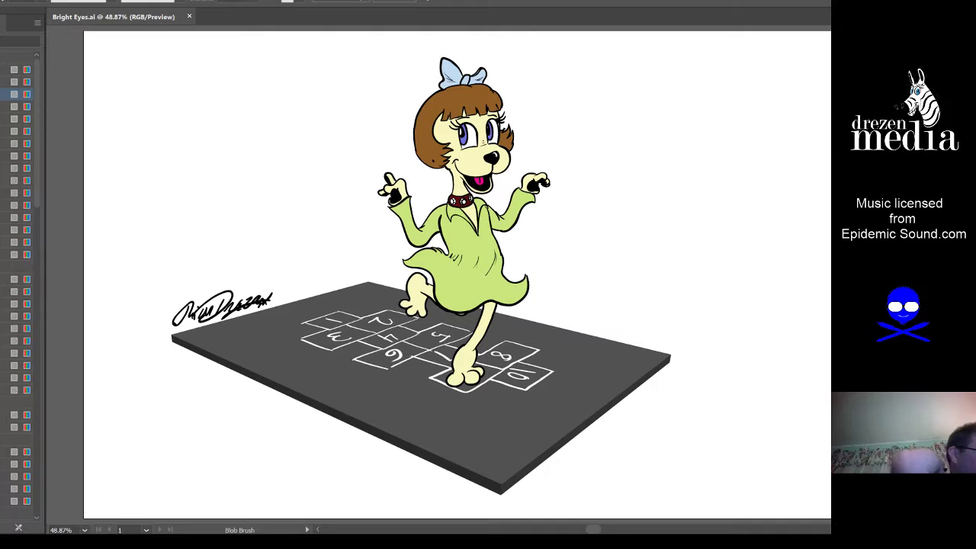